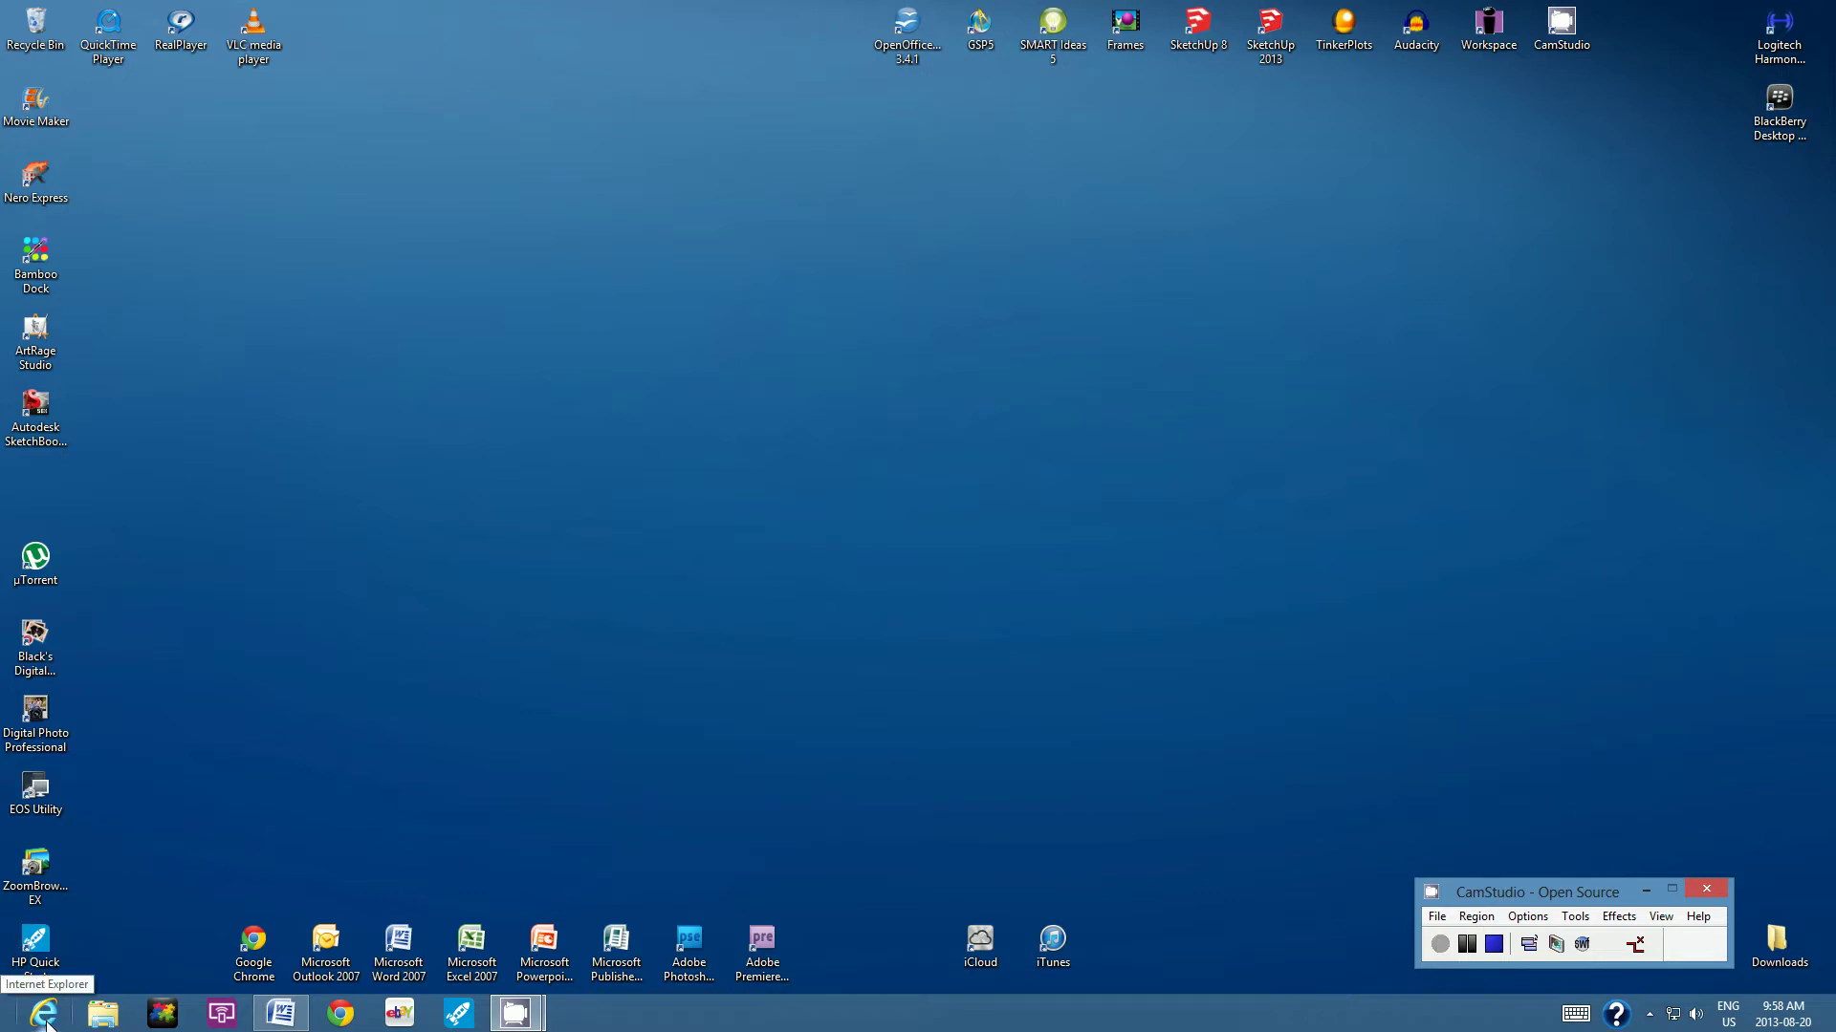
Step: Open Internet Explorer and search Google Images for "star wars poster"
click(44, 1014)
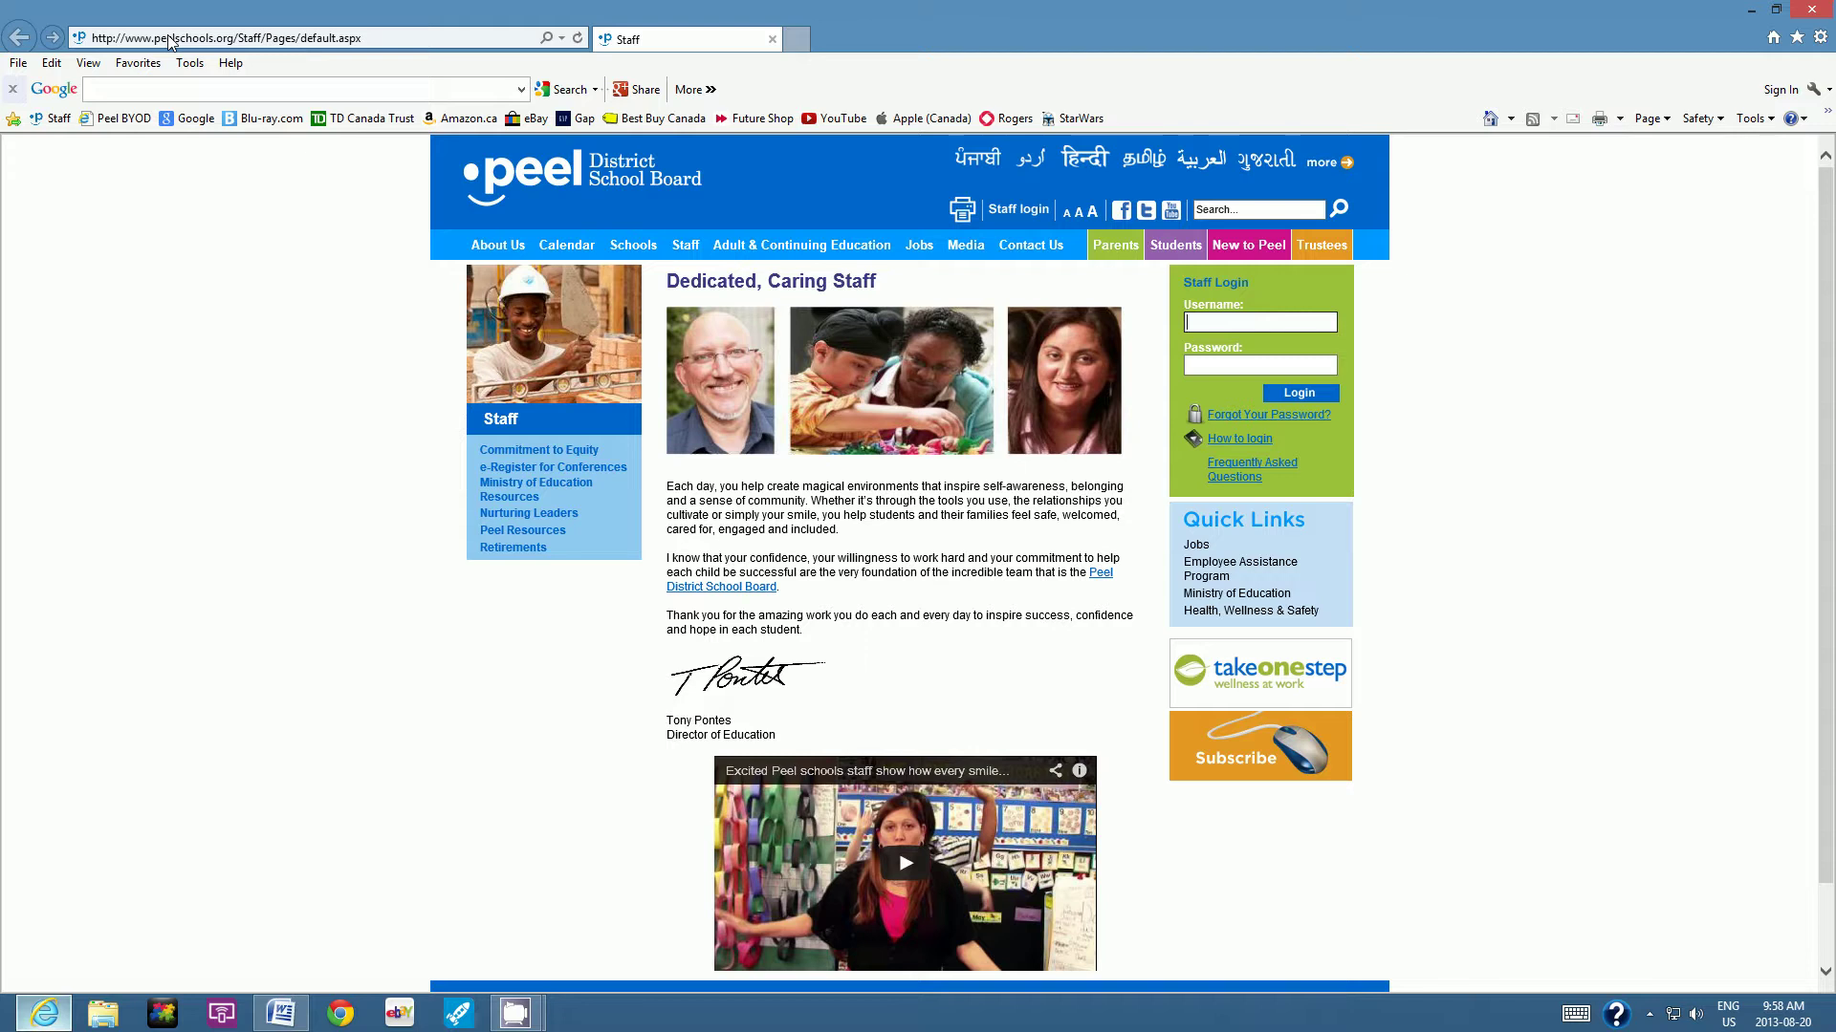
click(188, 119)
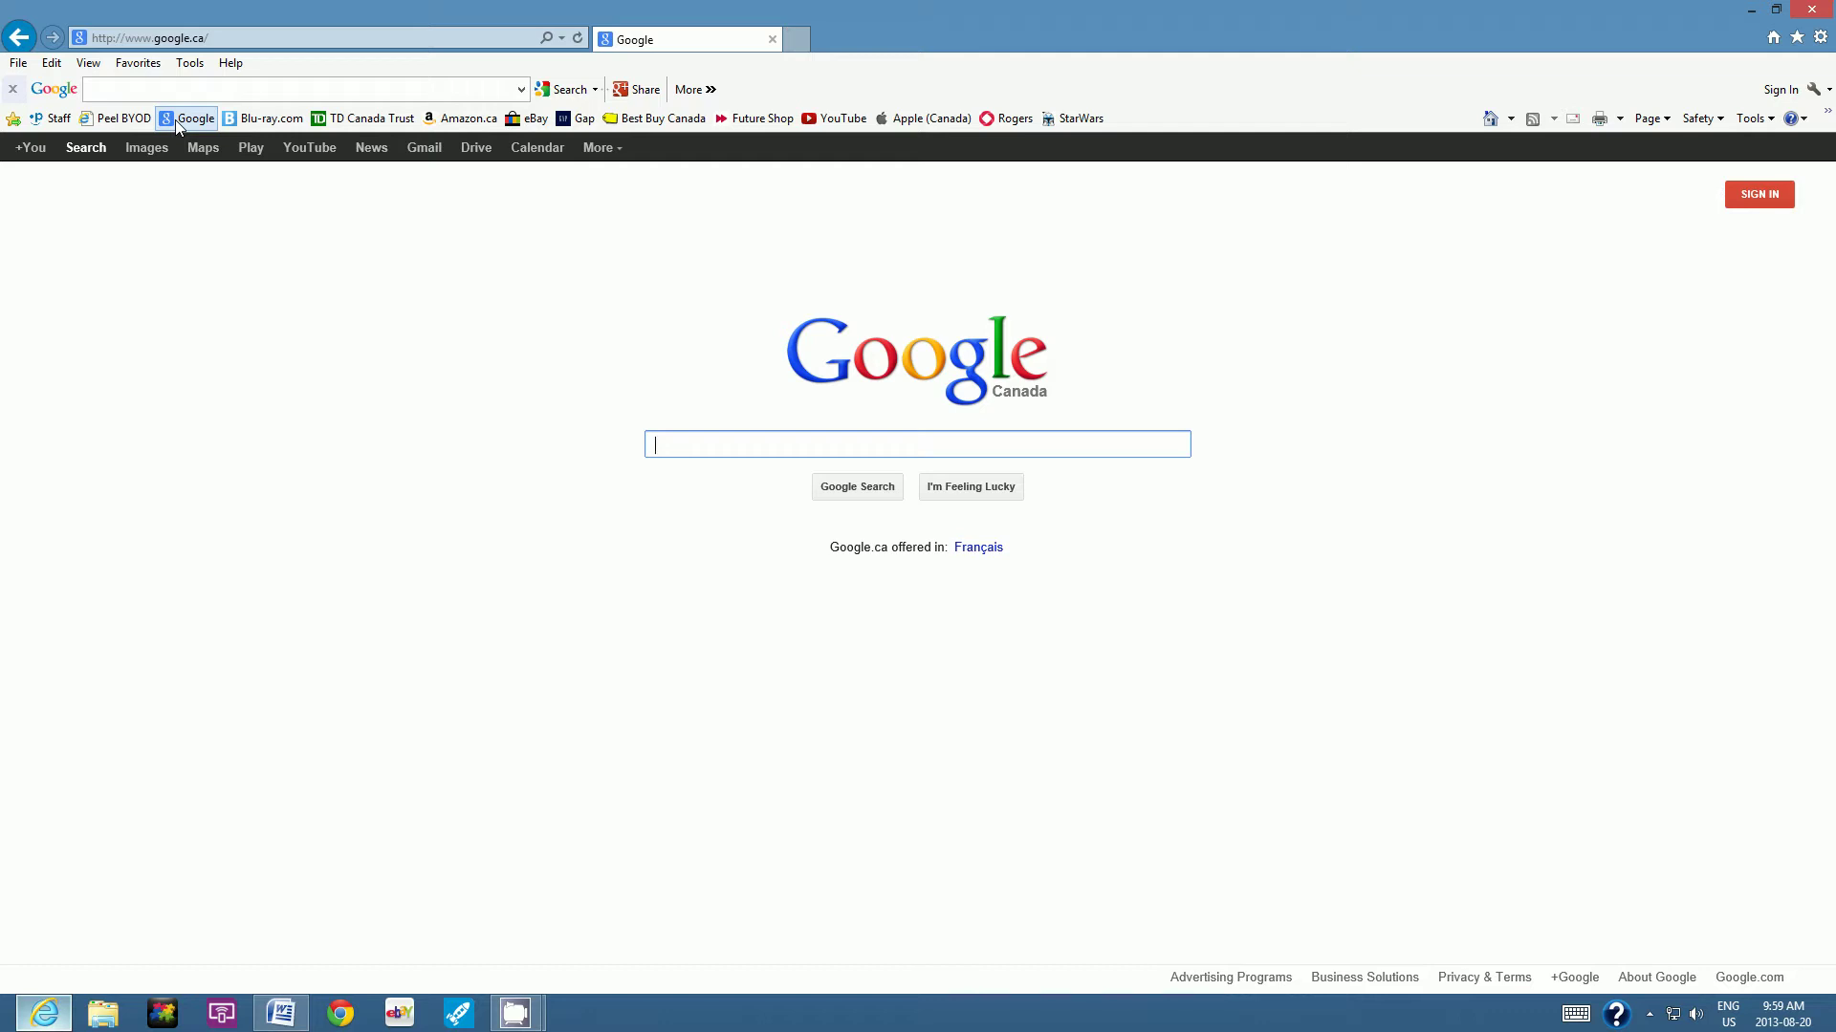
text(sat)
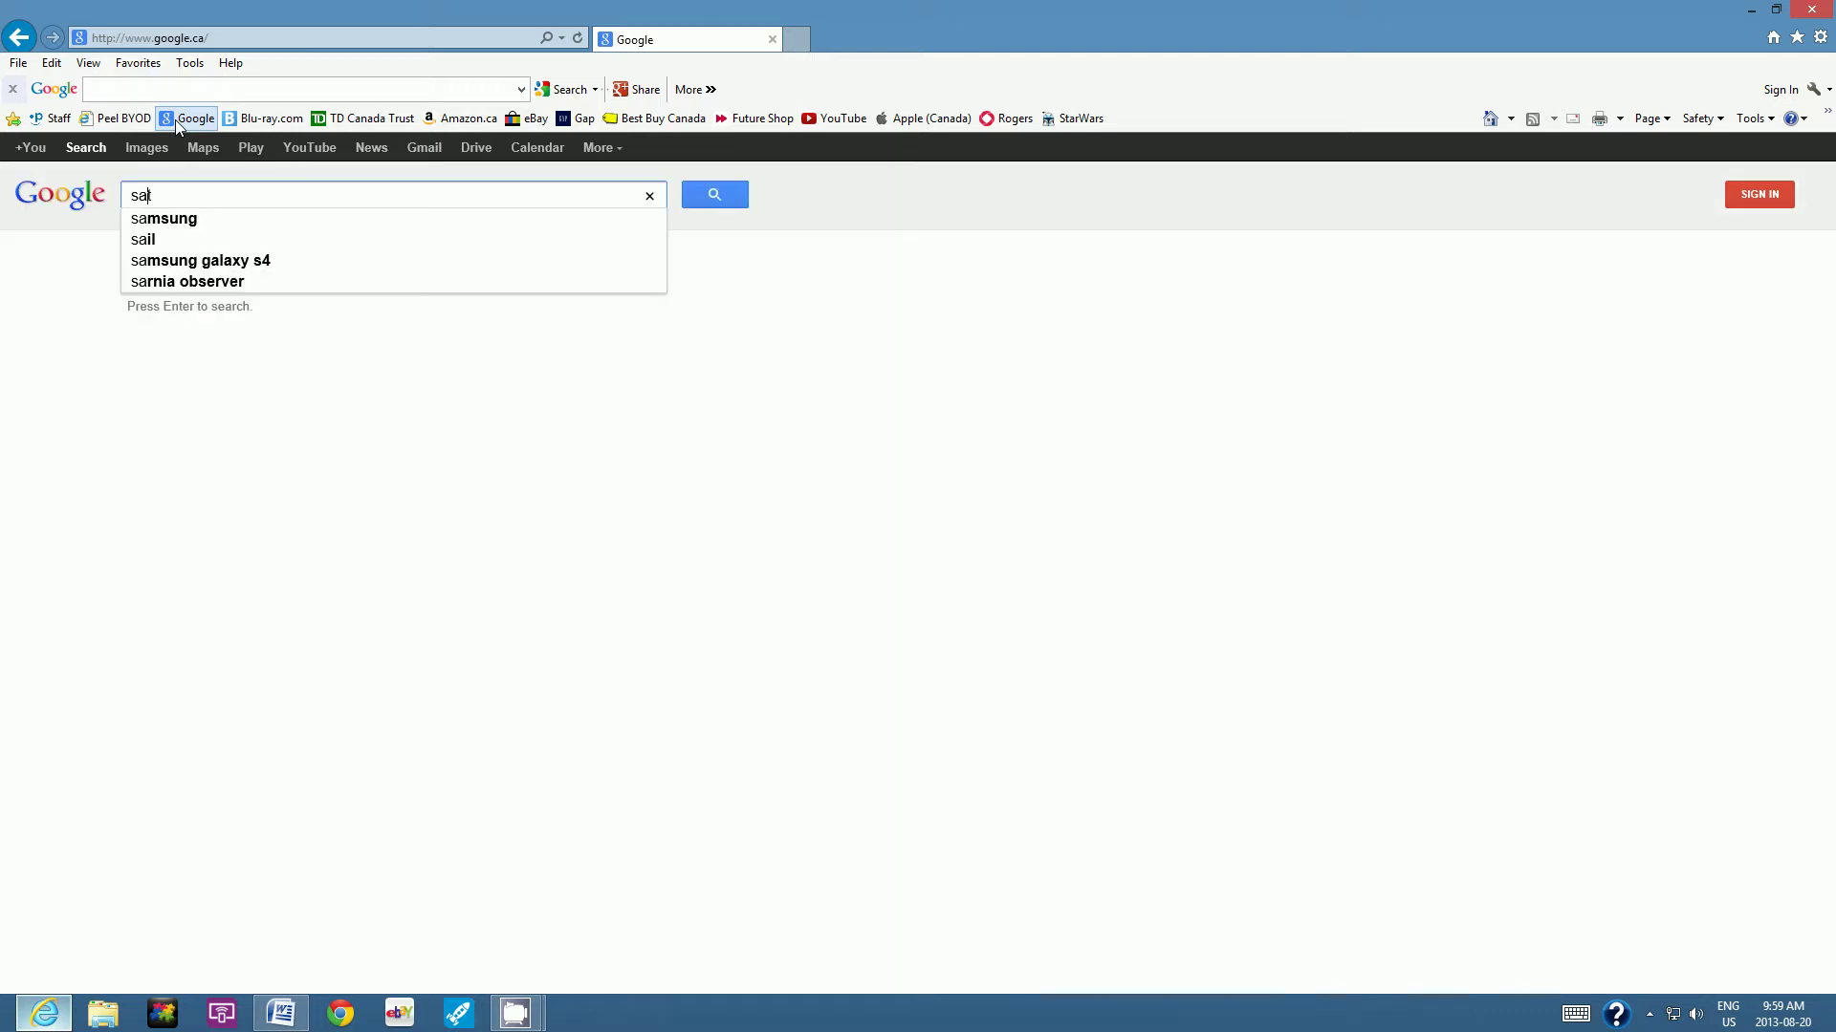
key(BackSpace)
key(BackSpace)
text(tar wars p)
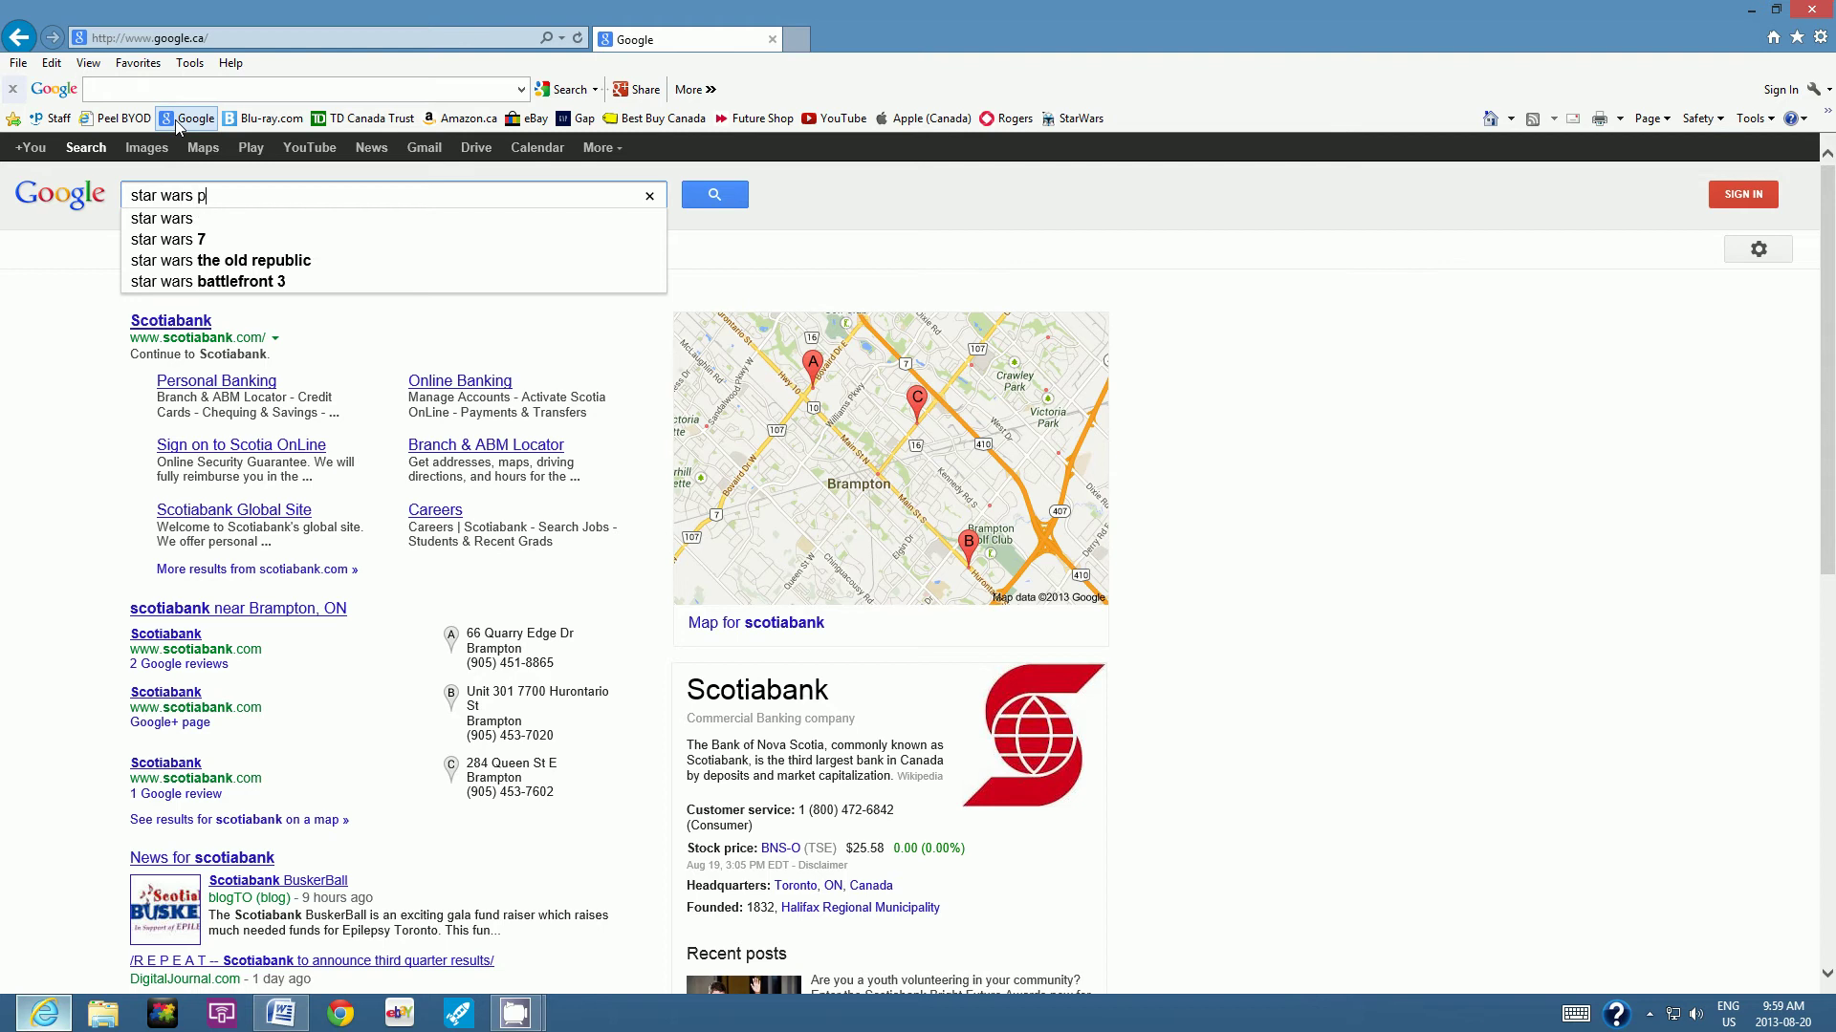
text(oster)
key(Return)
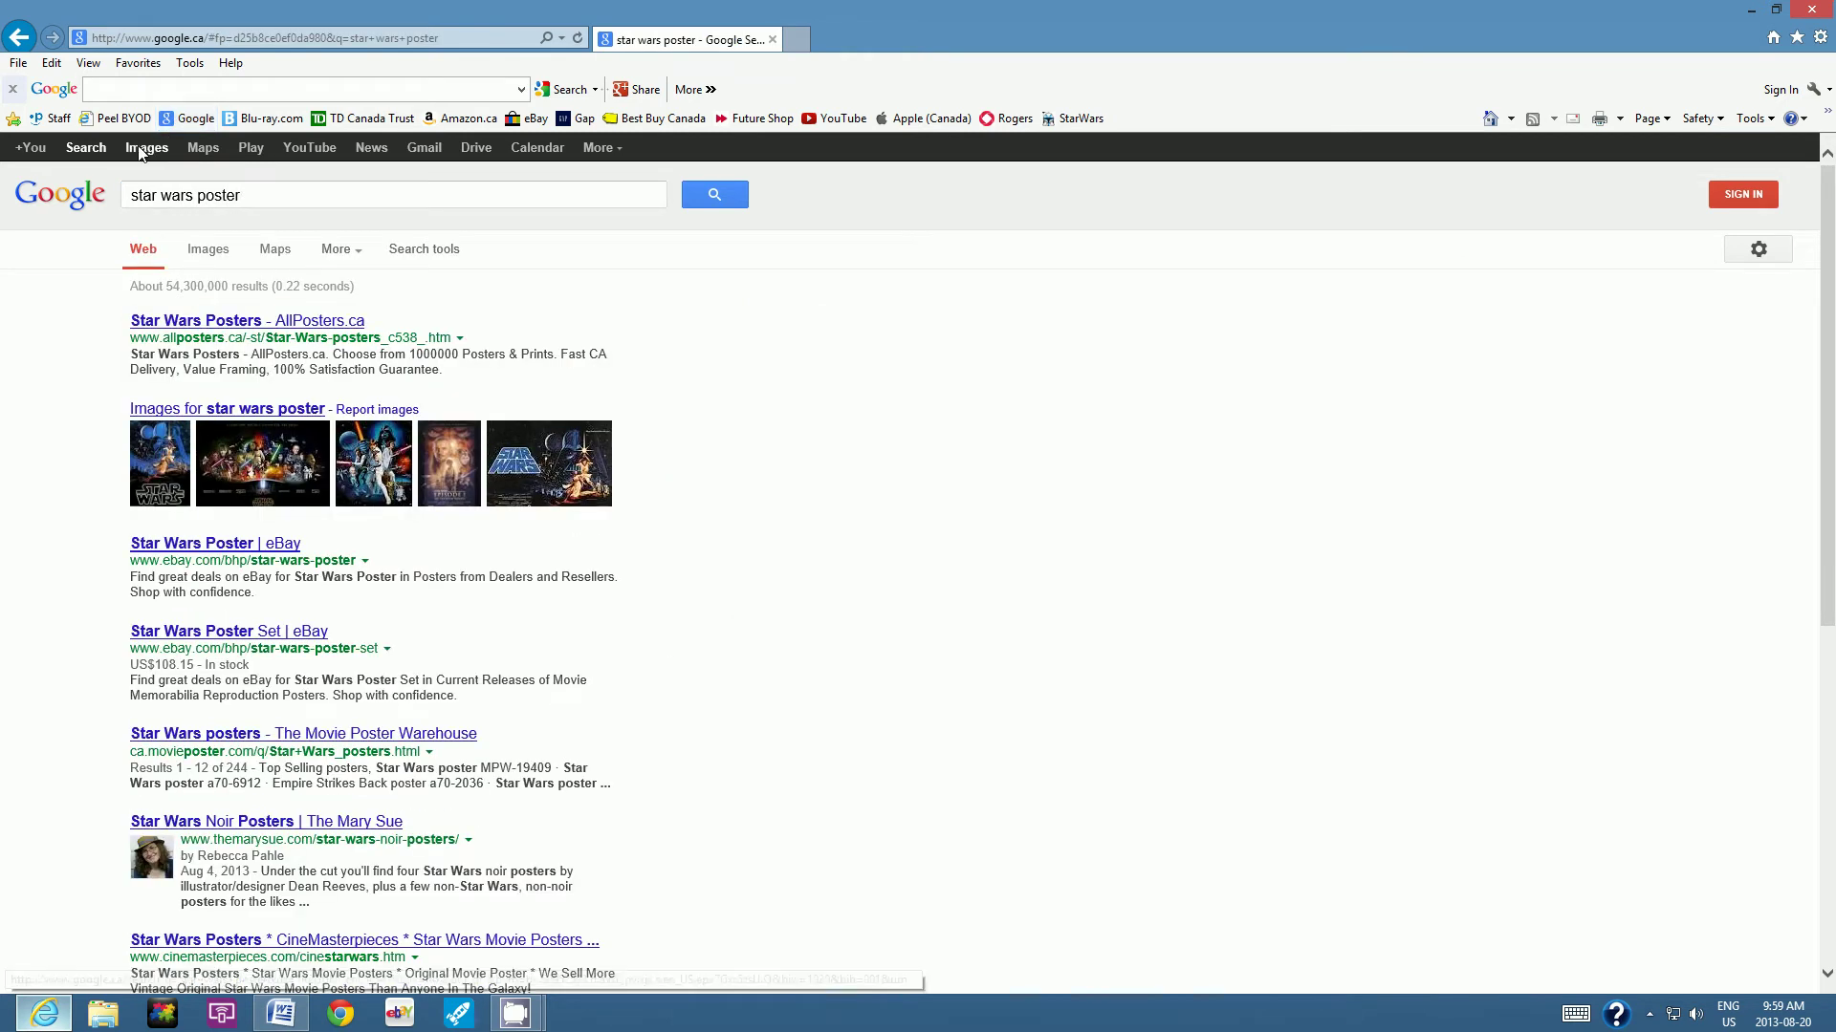
click(140, 151)
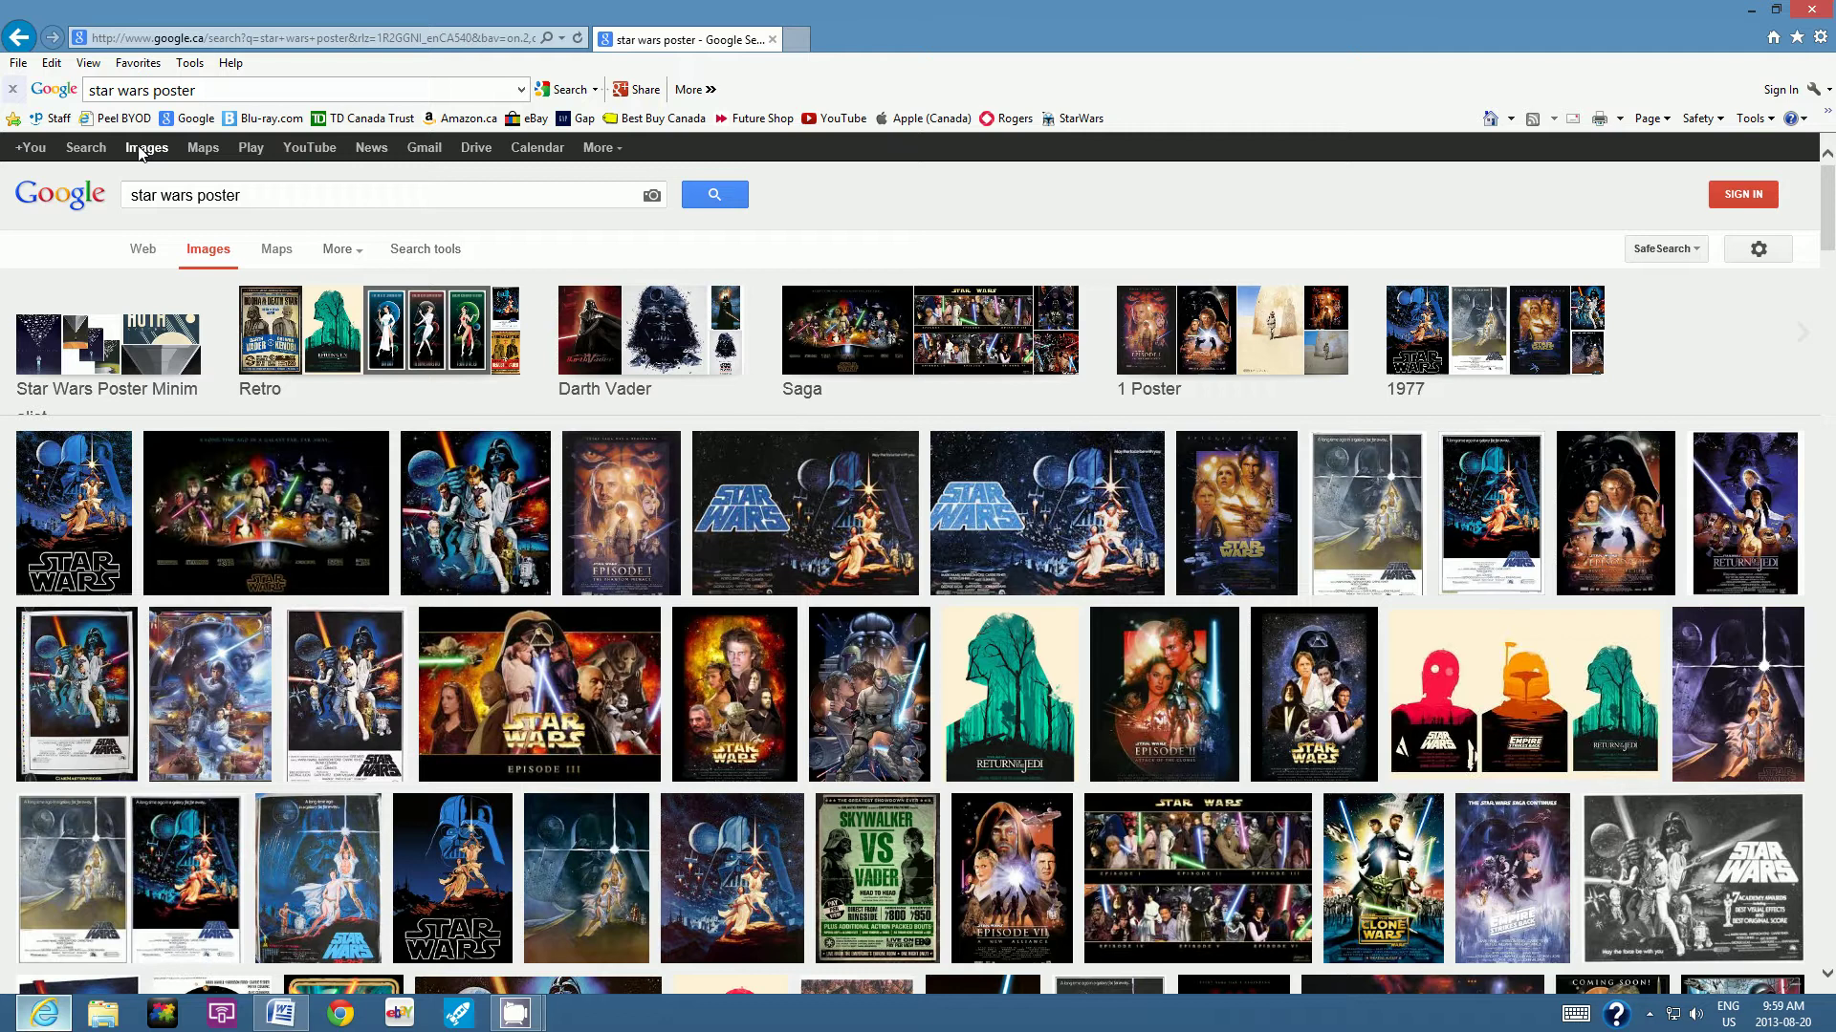
Step: Save the first Star Wars poster result as "star wars image" in JPEG format in Pictures, replacing the existing file
click(60, 540)
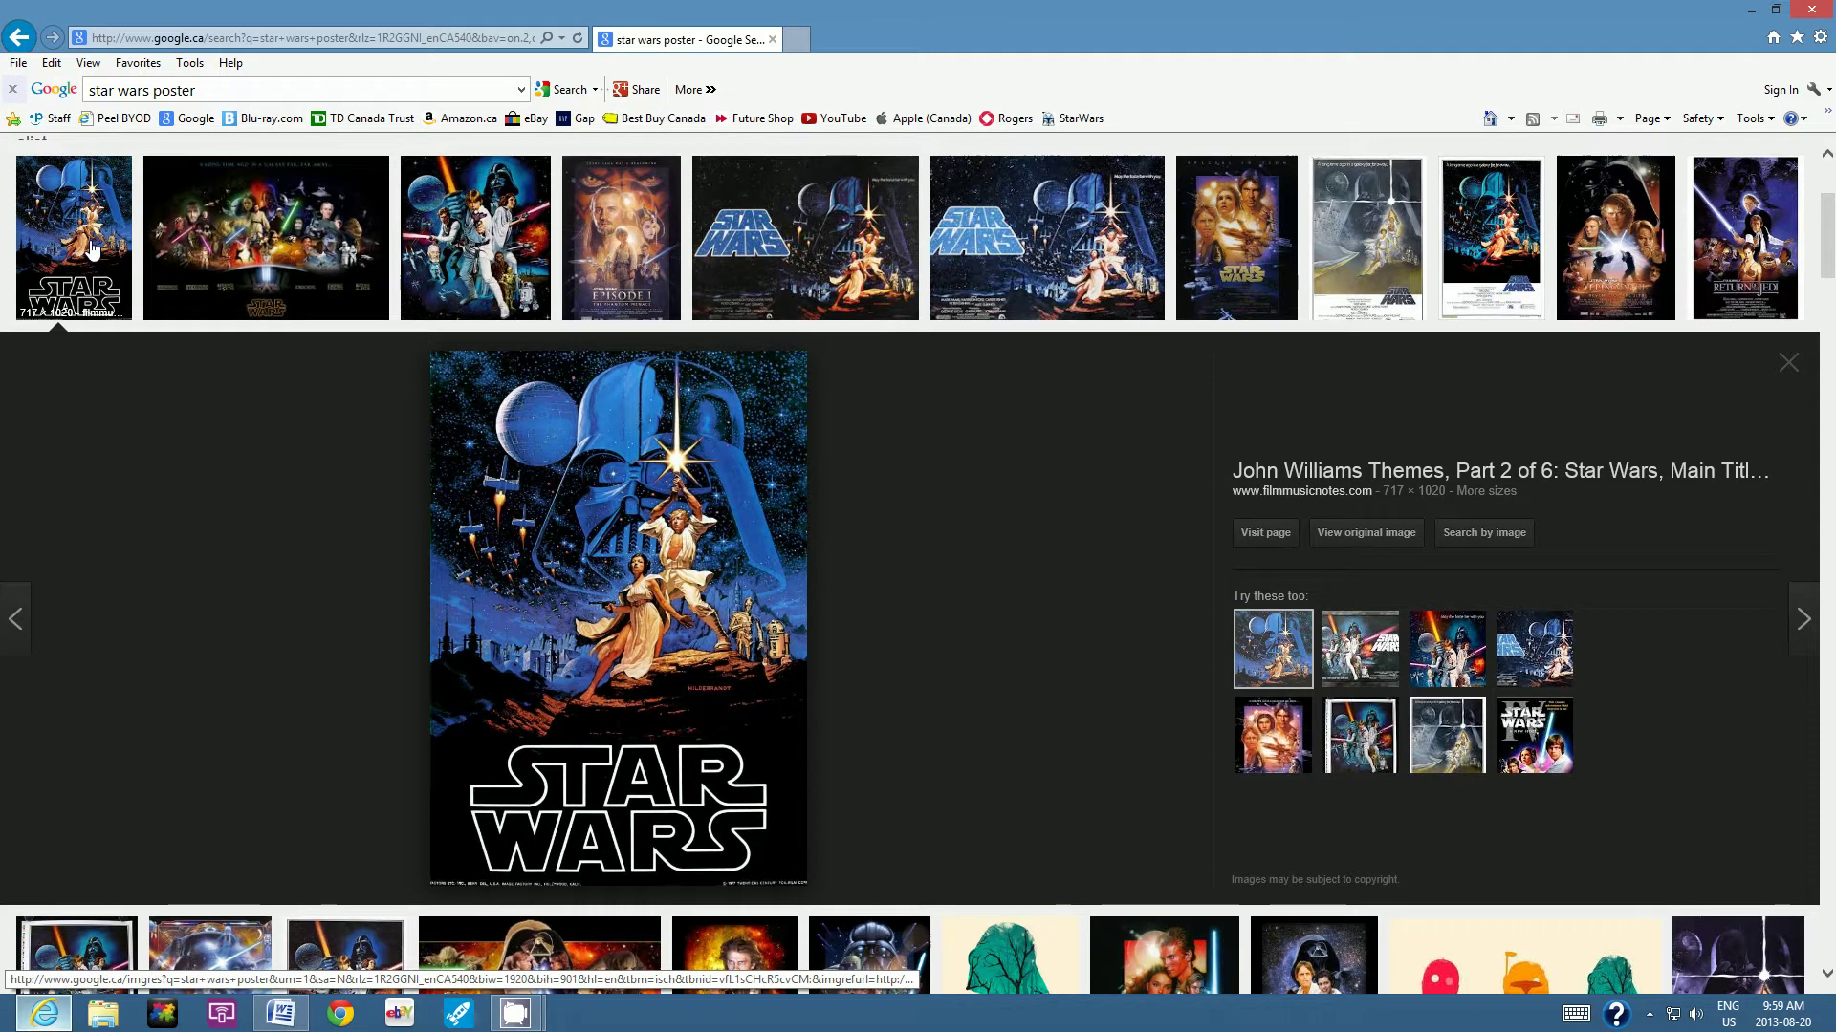
right_click(581, 547)
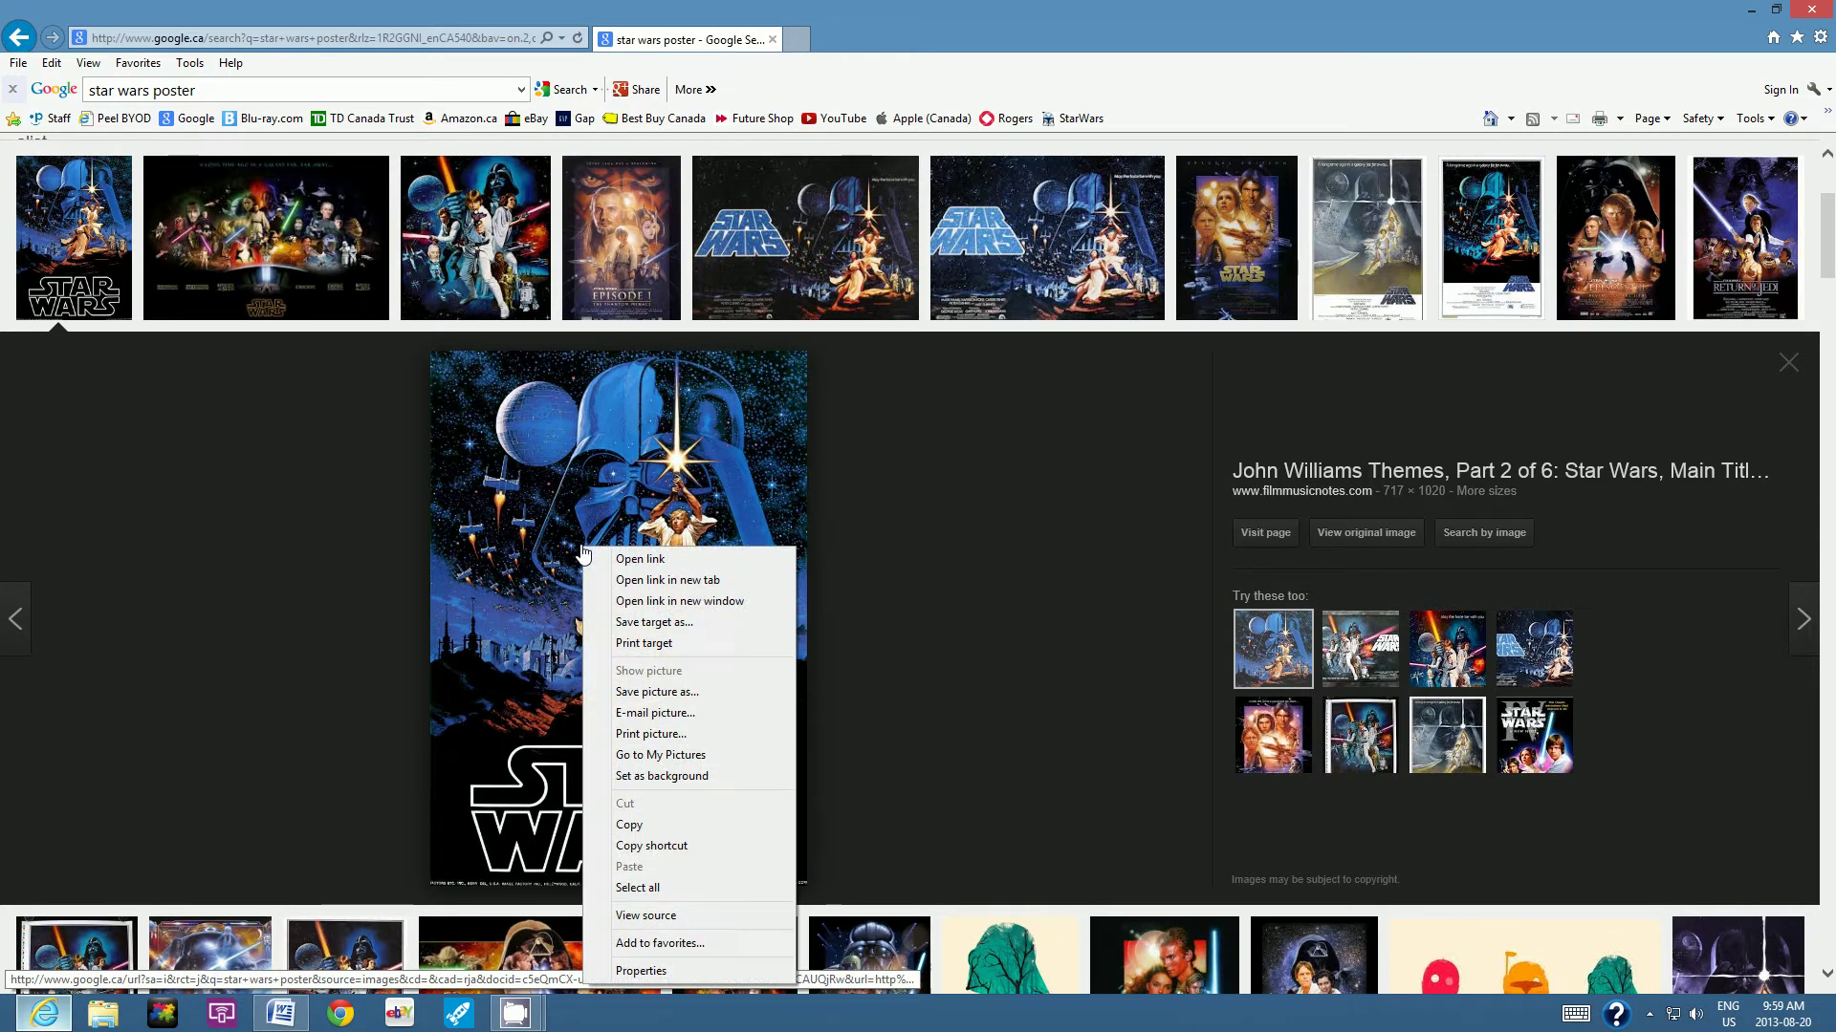
click(628, 693)
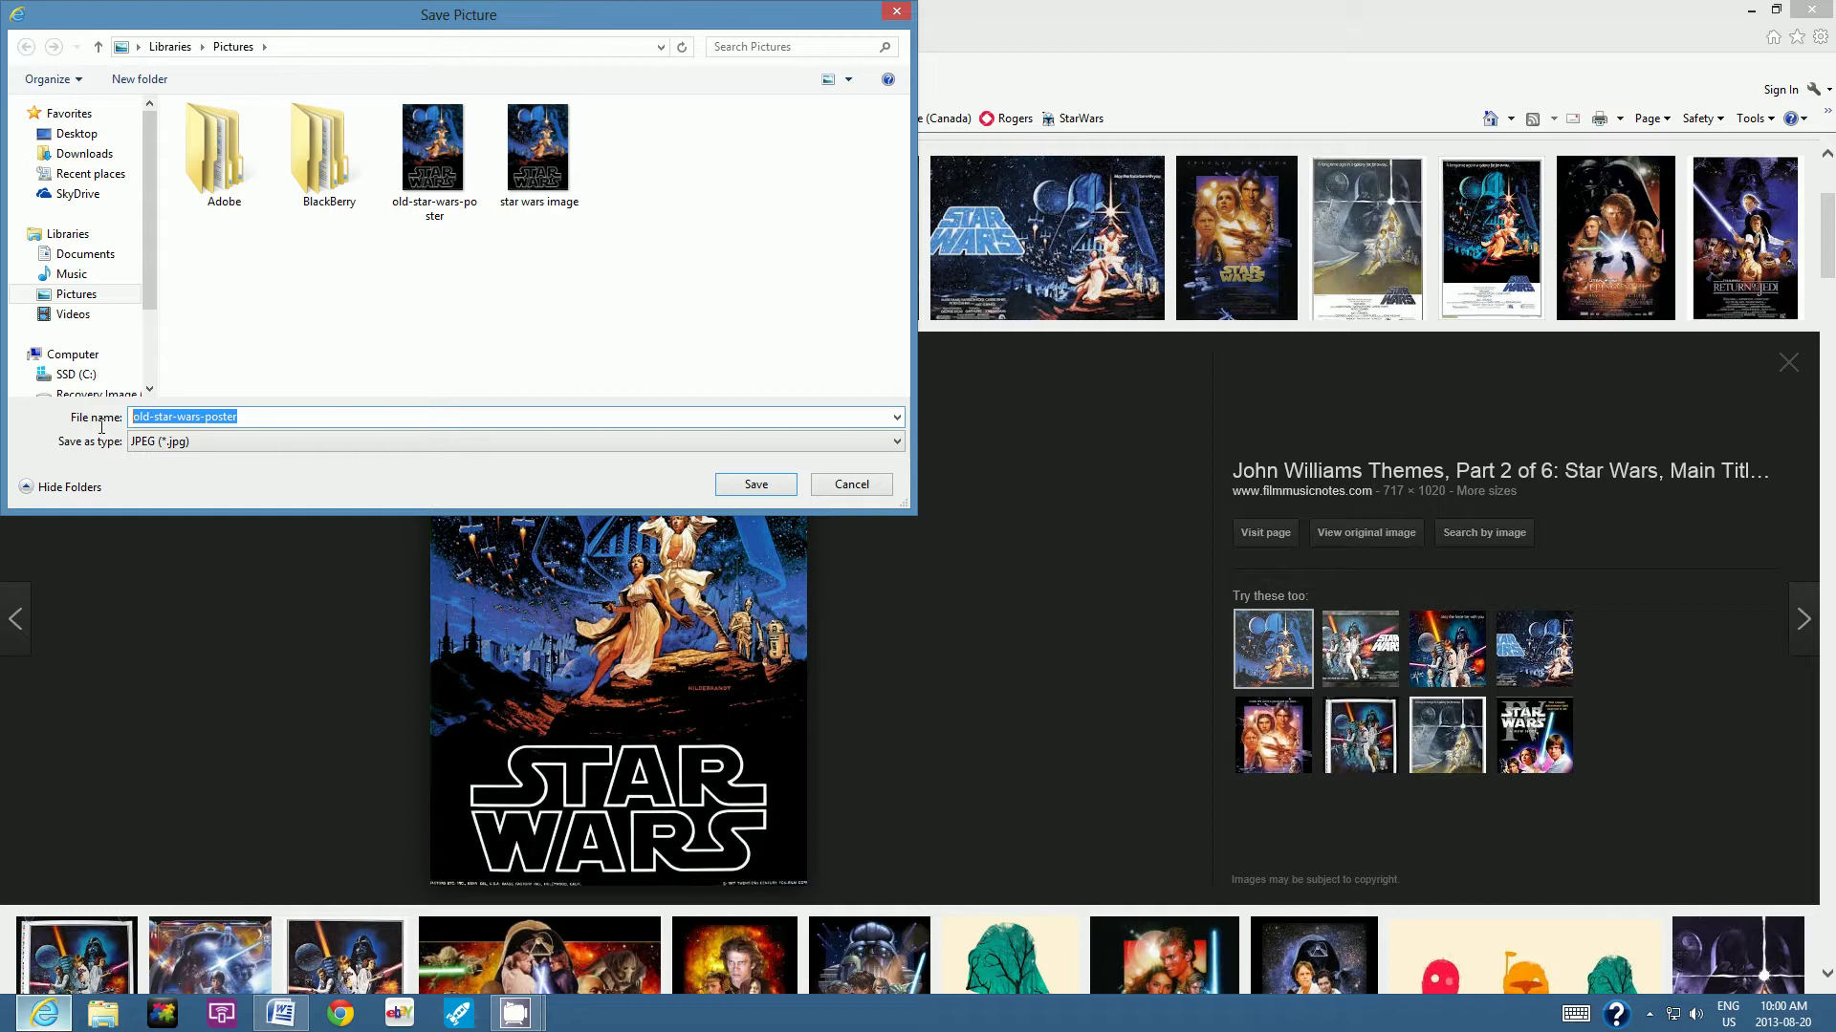
text(sta)
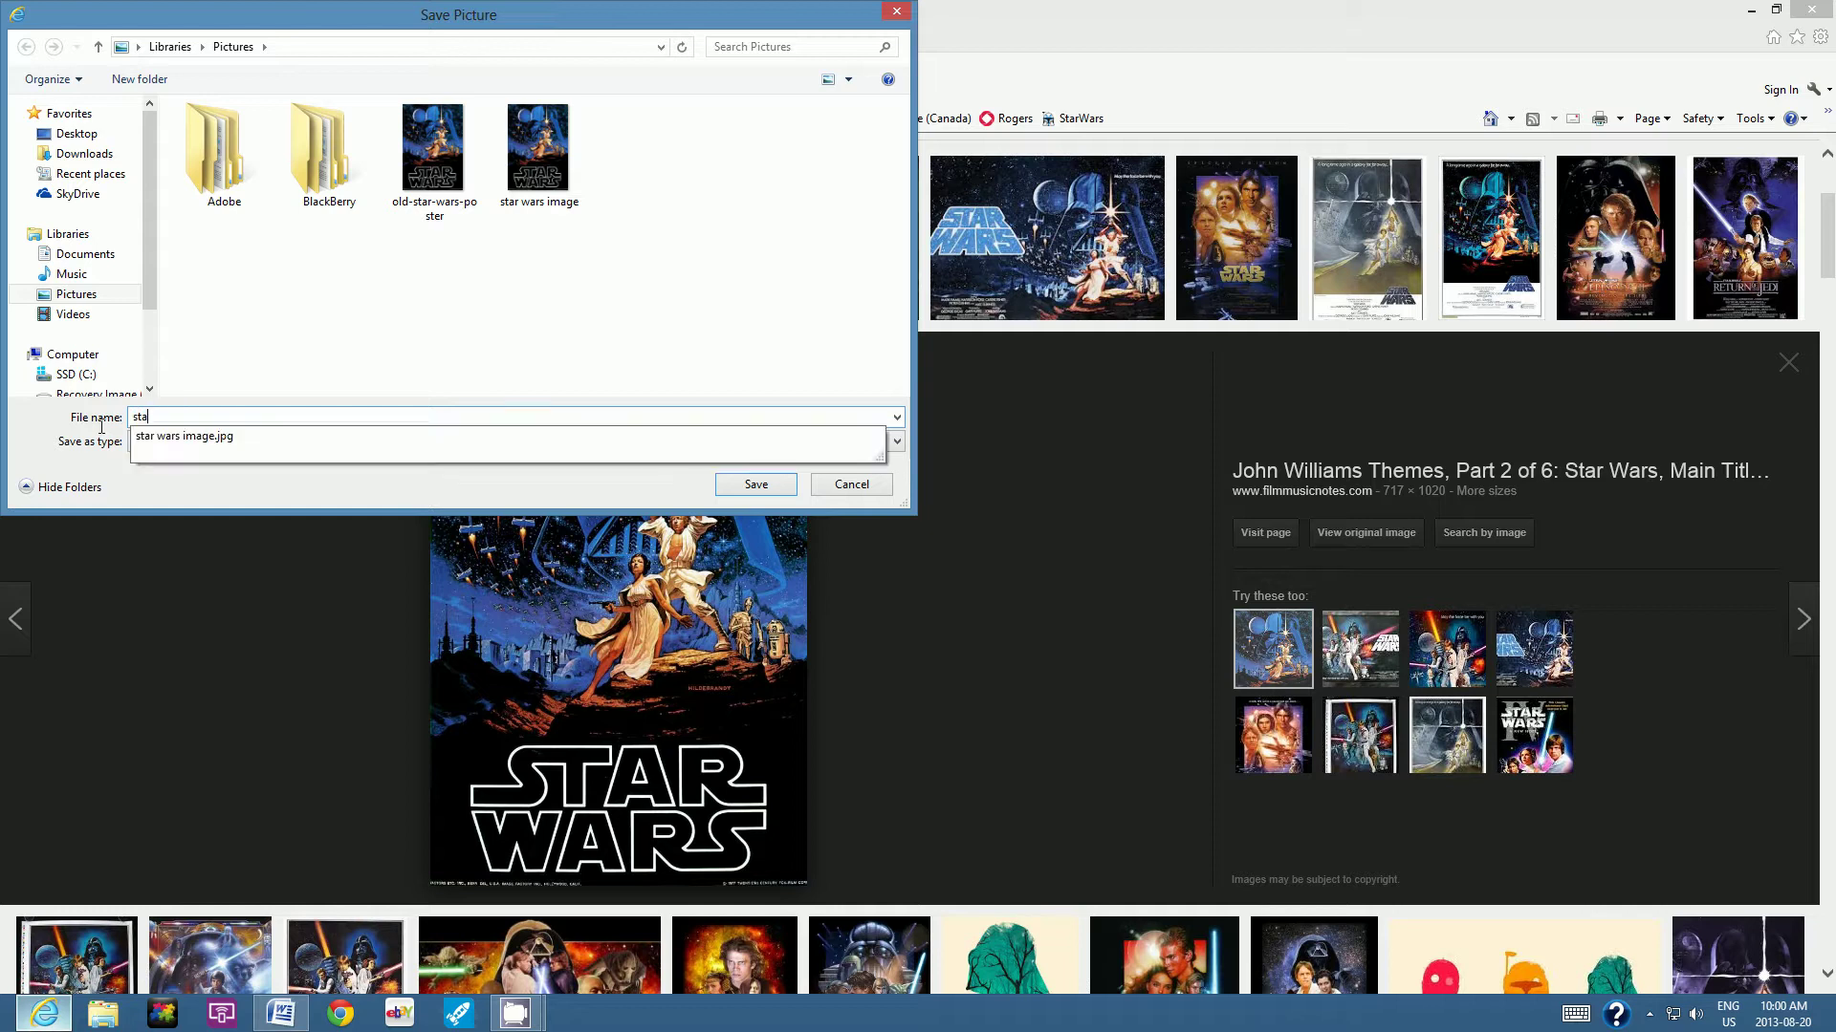
text(r wars image)
click(740, 486)
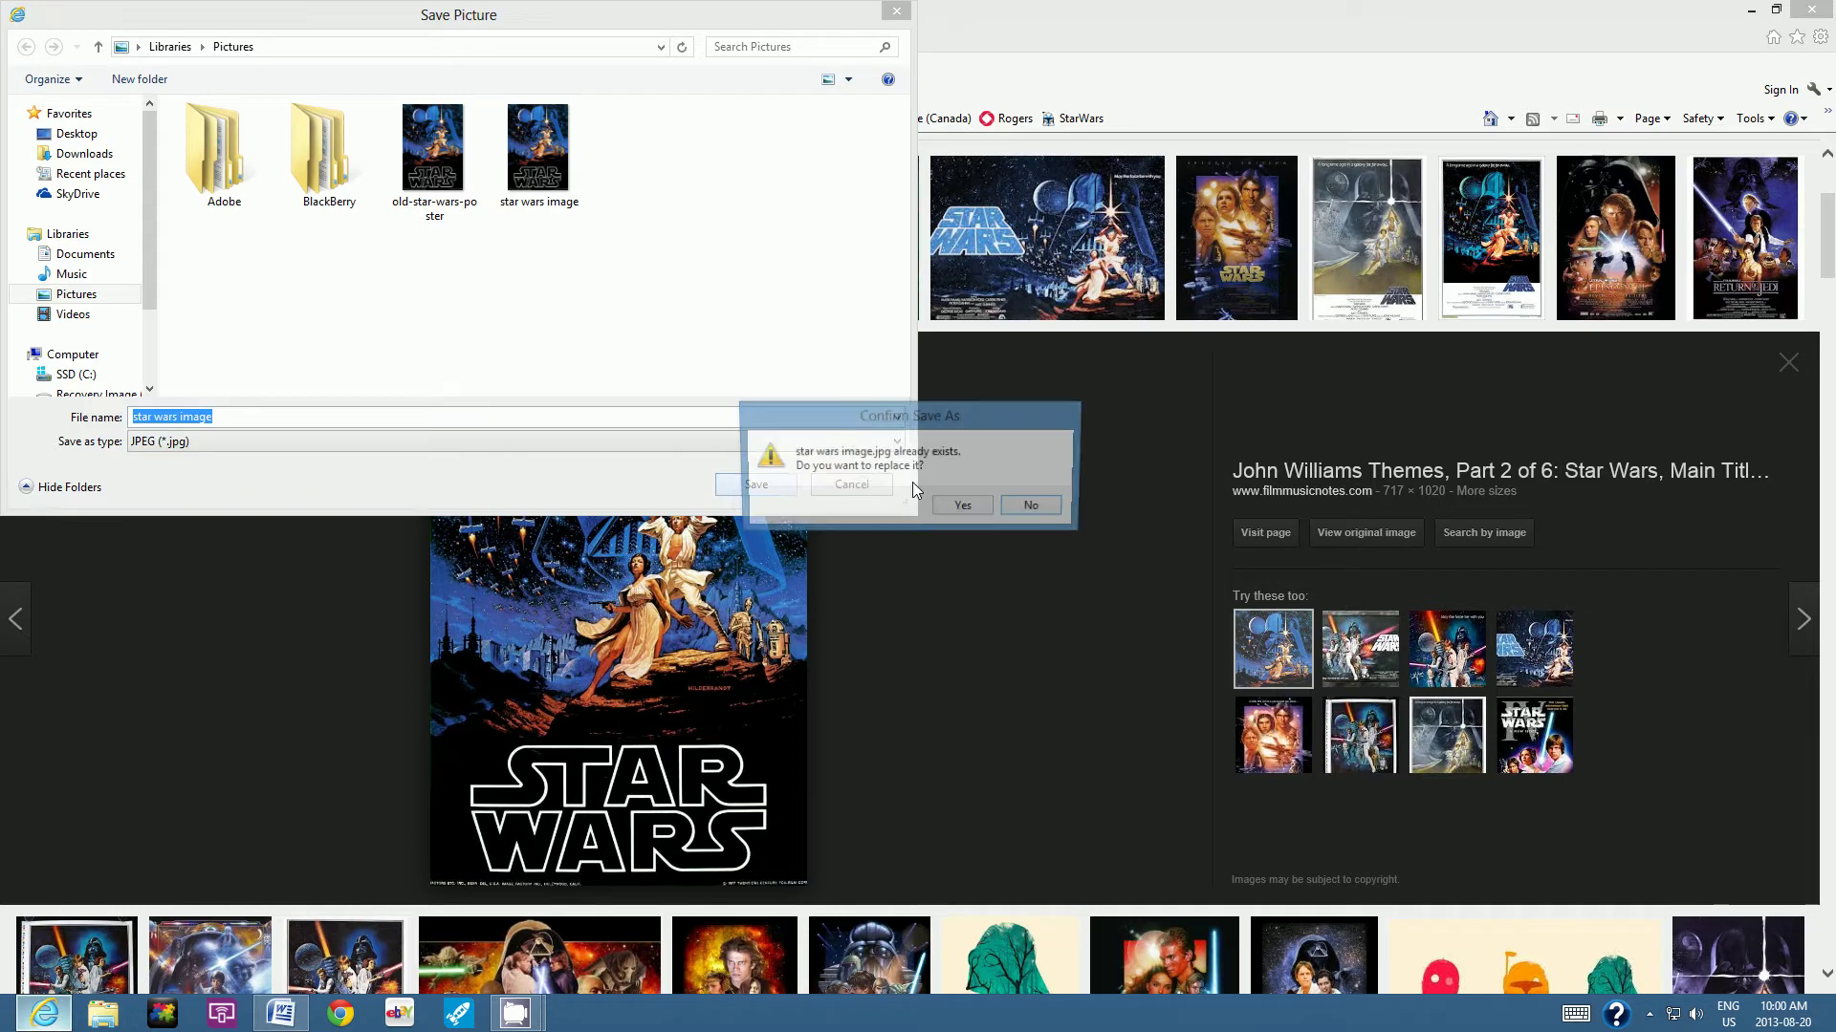
click(956, 505)
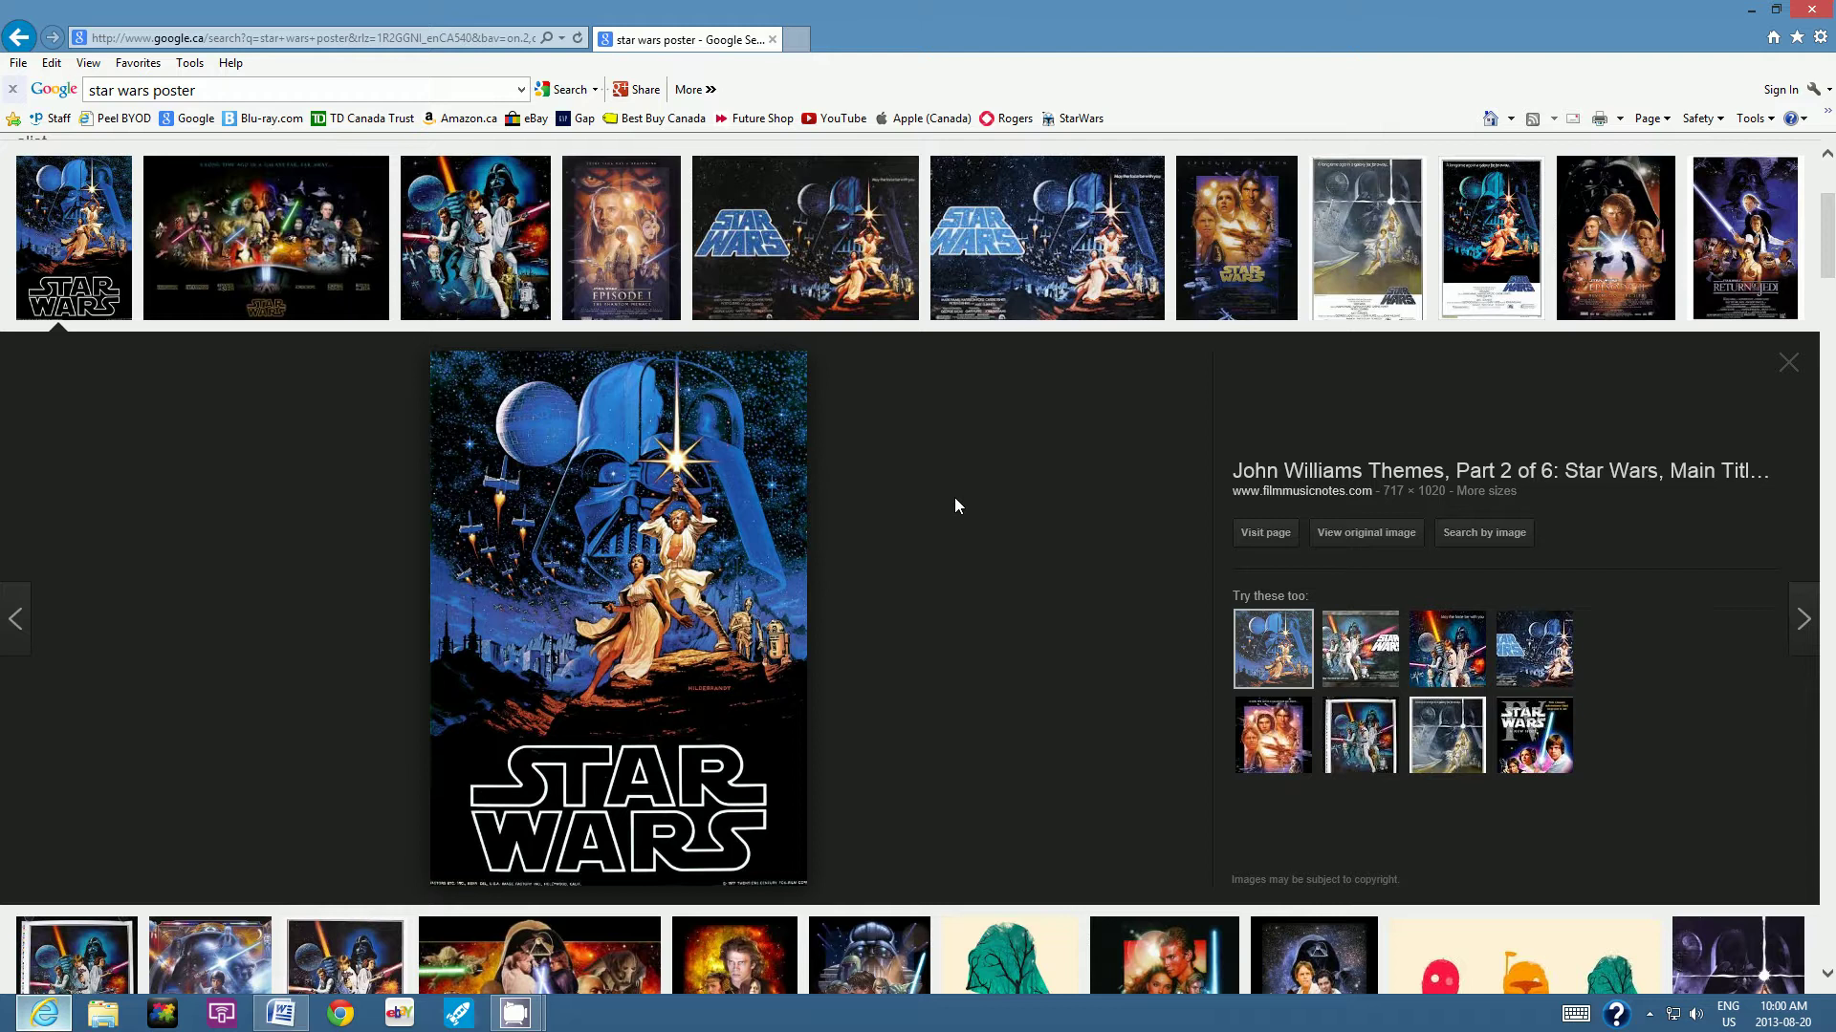
Step: Minimize the browser, start SketchUp 8 with the Simple Template - Meters, and delete the default person figure
click(1757, 10)
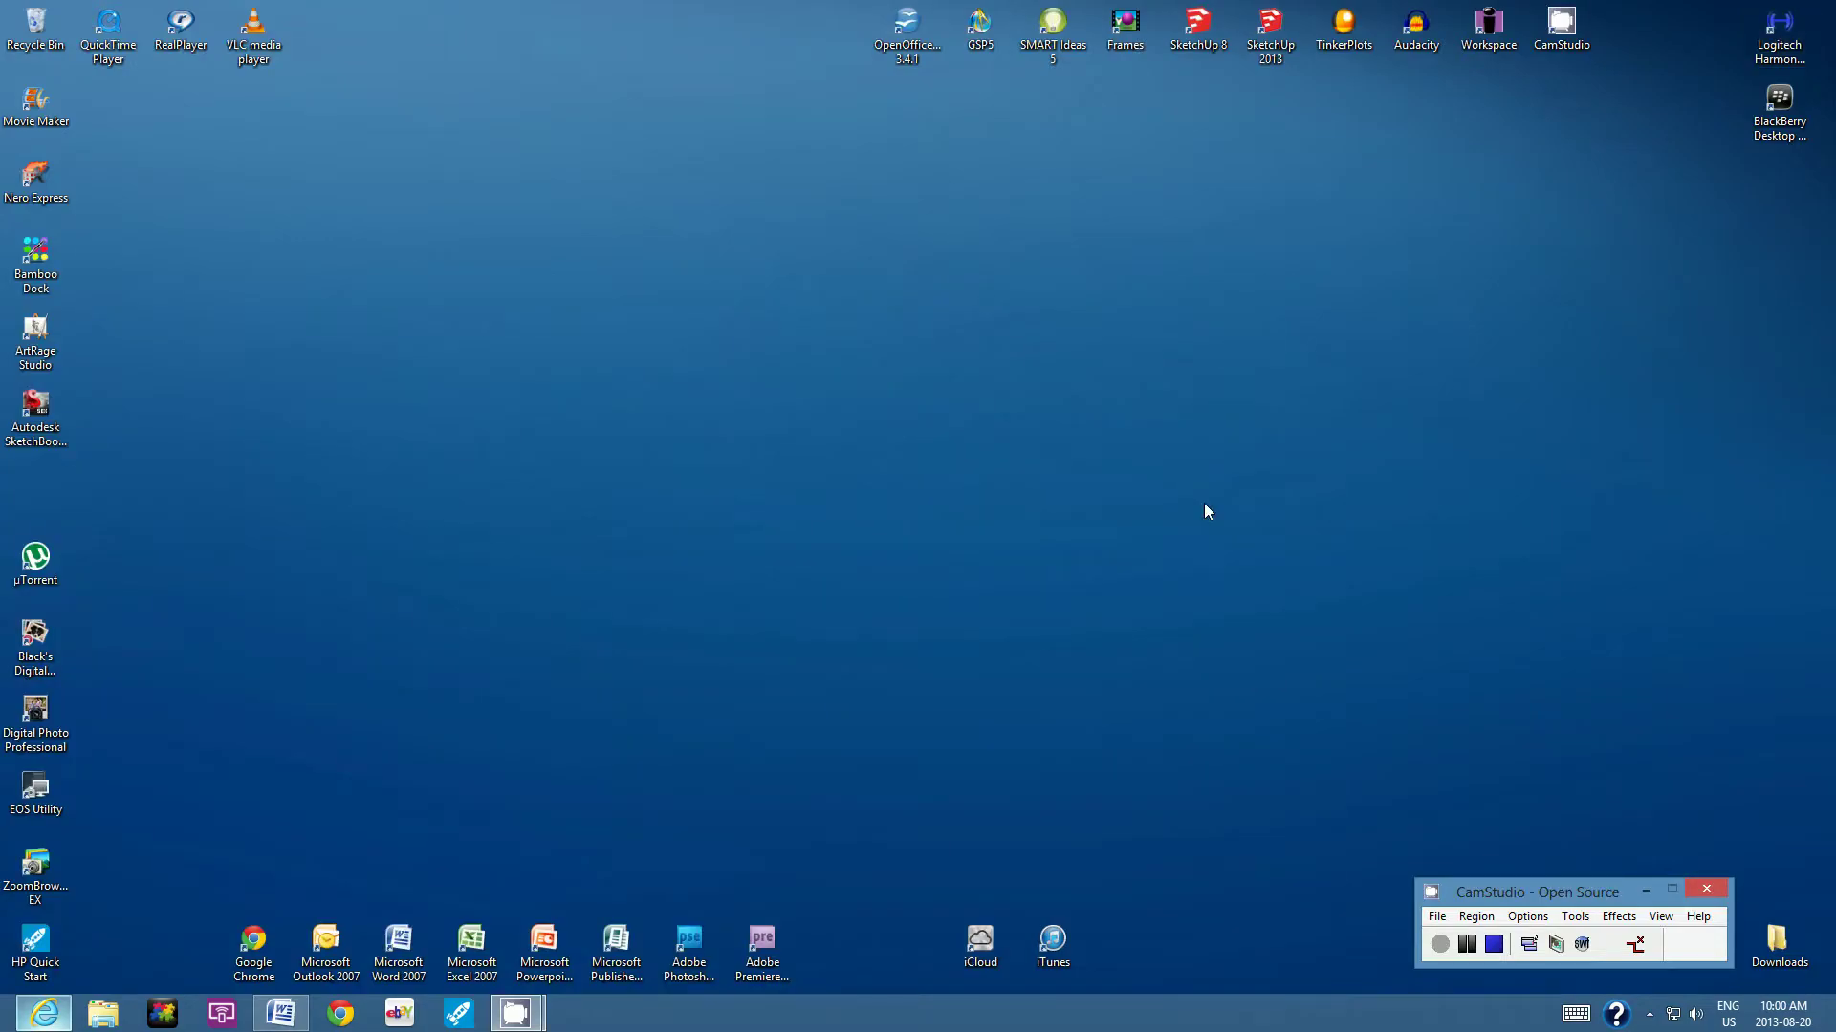
double_click(1202, 55)
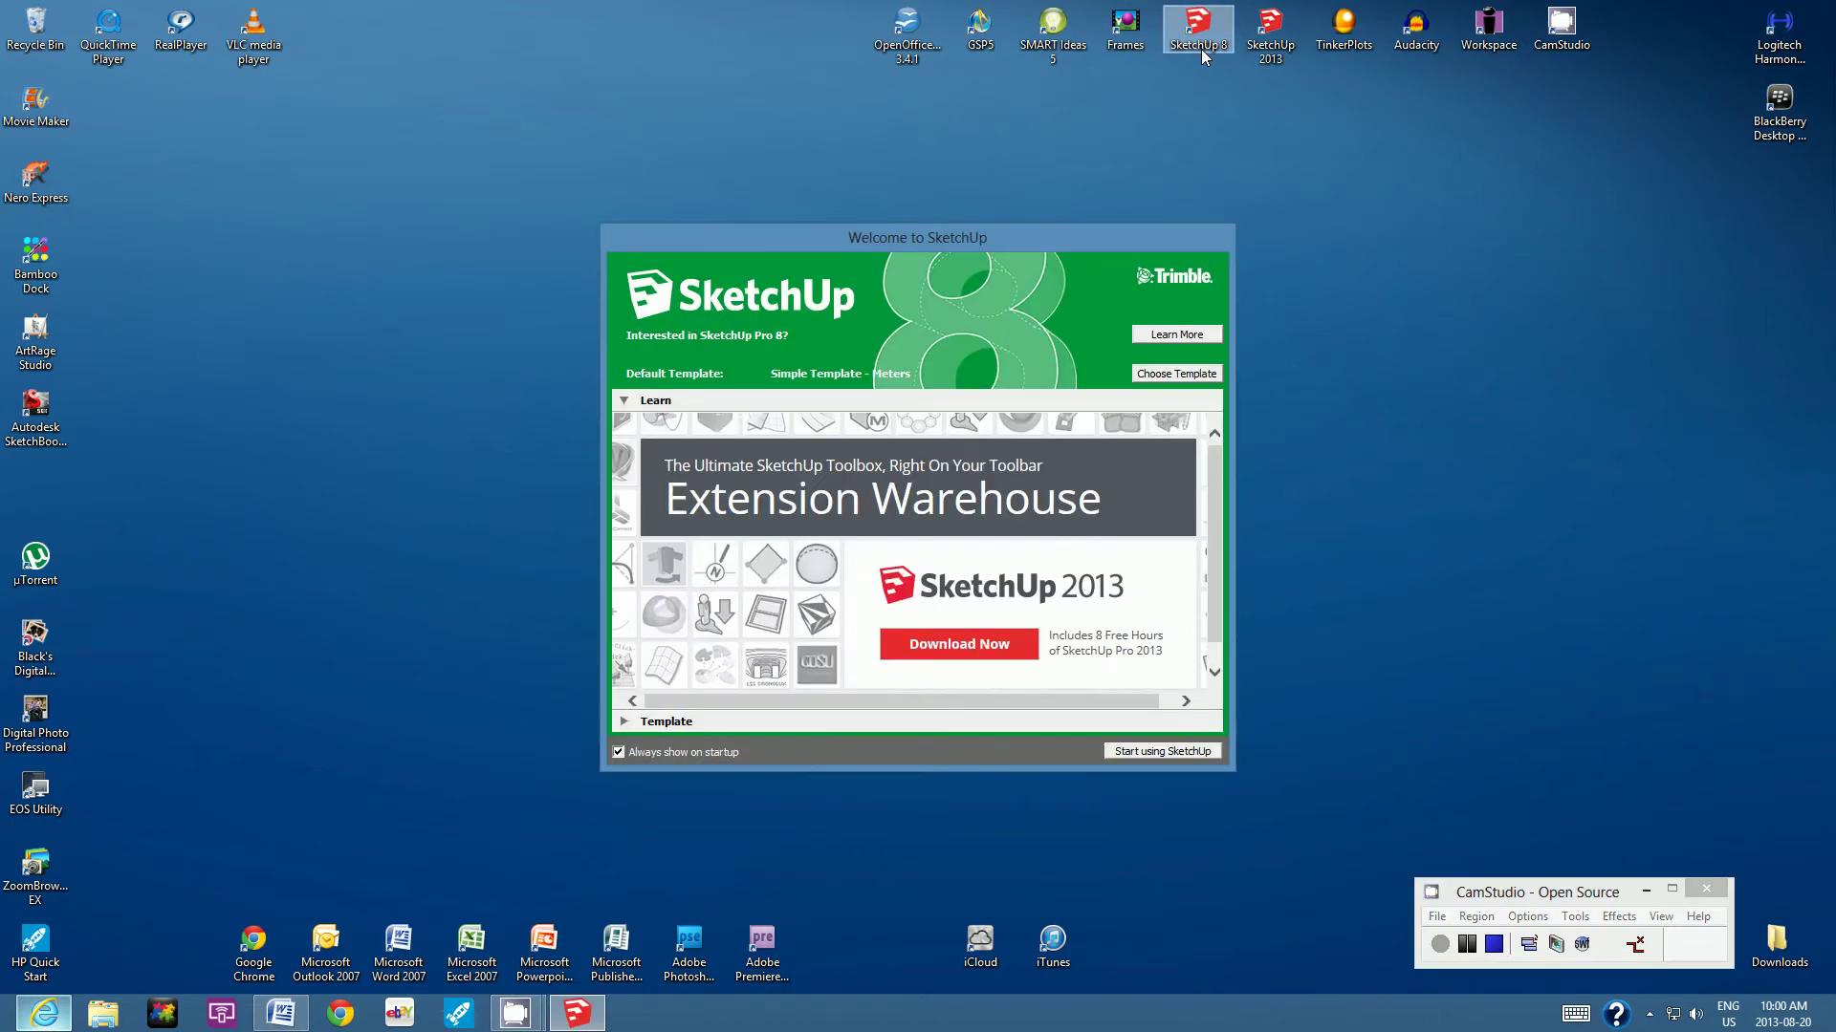
click(1148, 373)
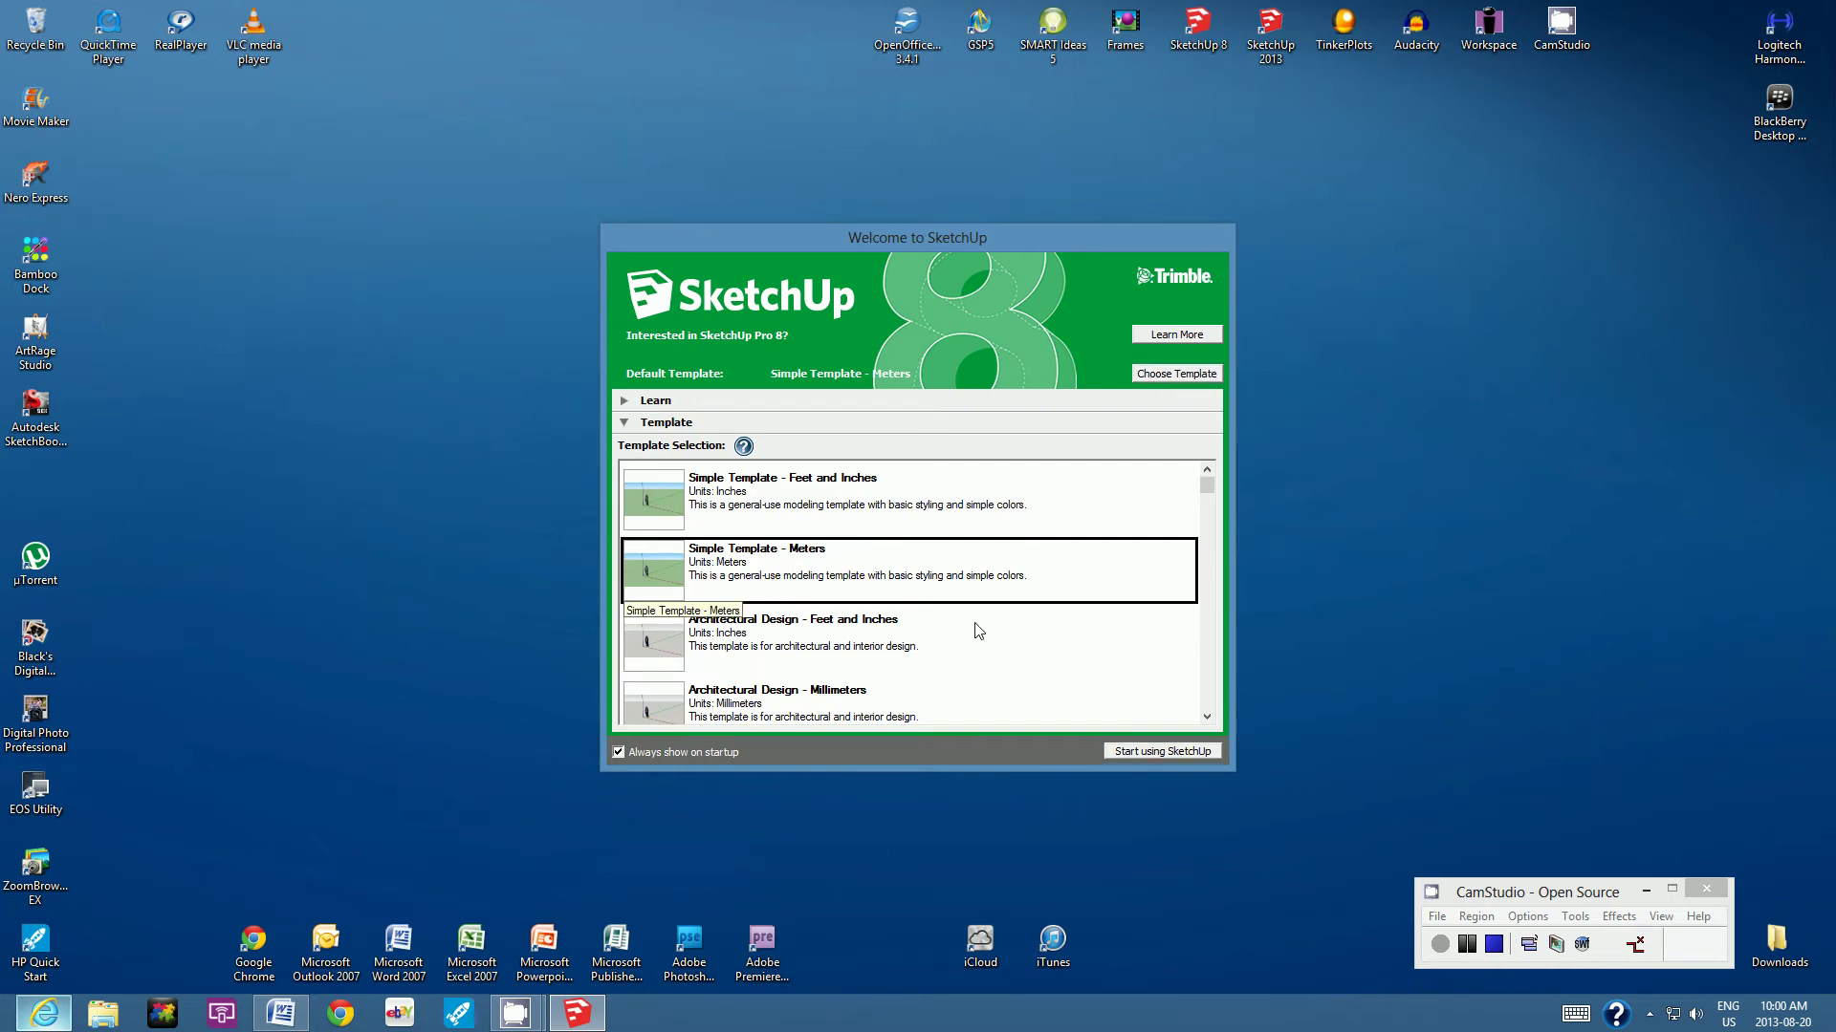
click(1128, 752)
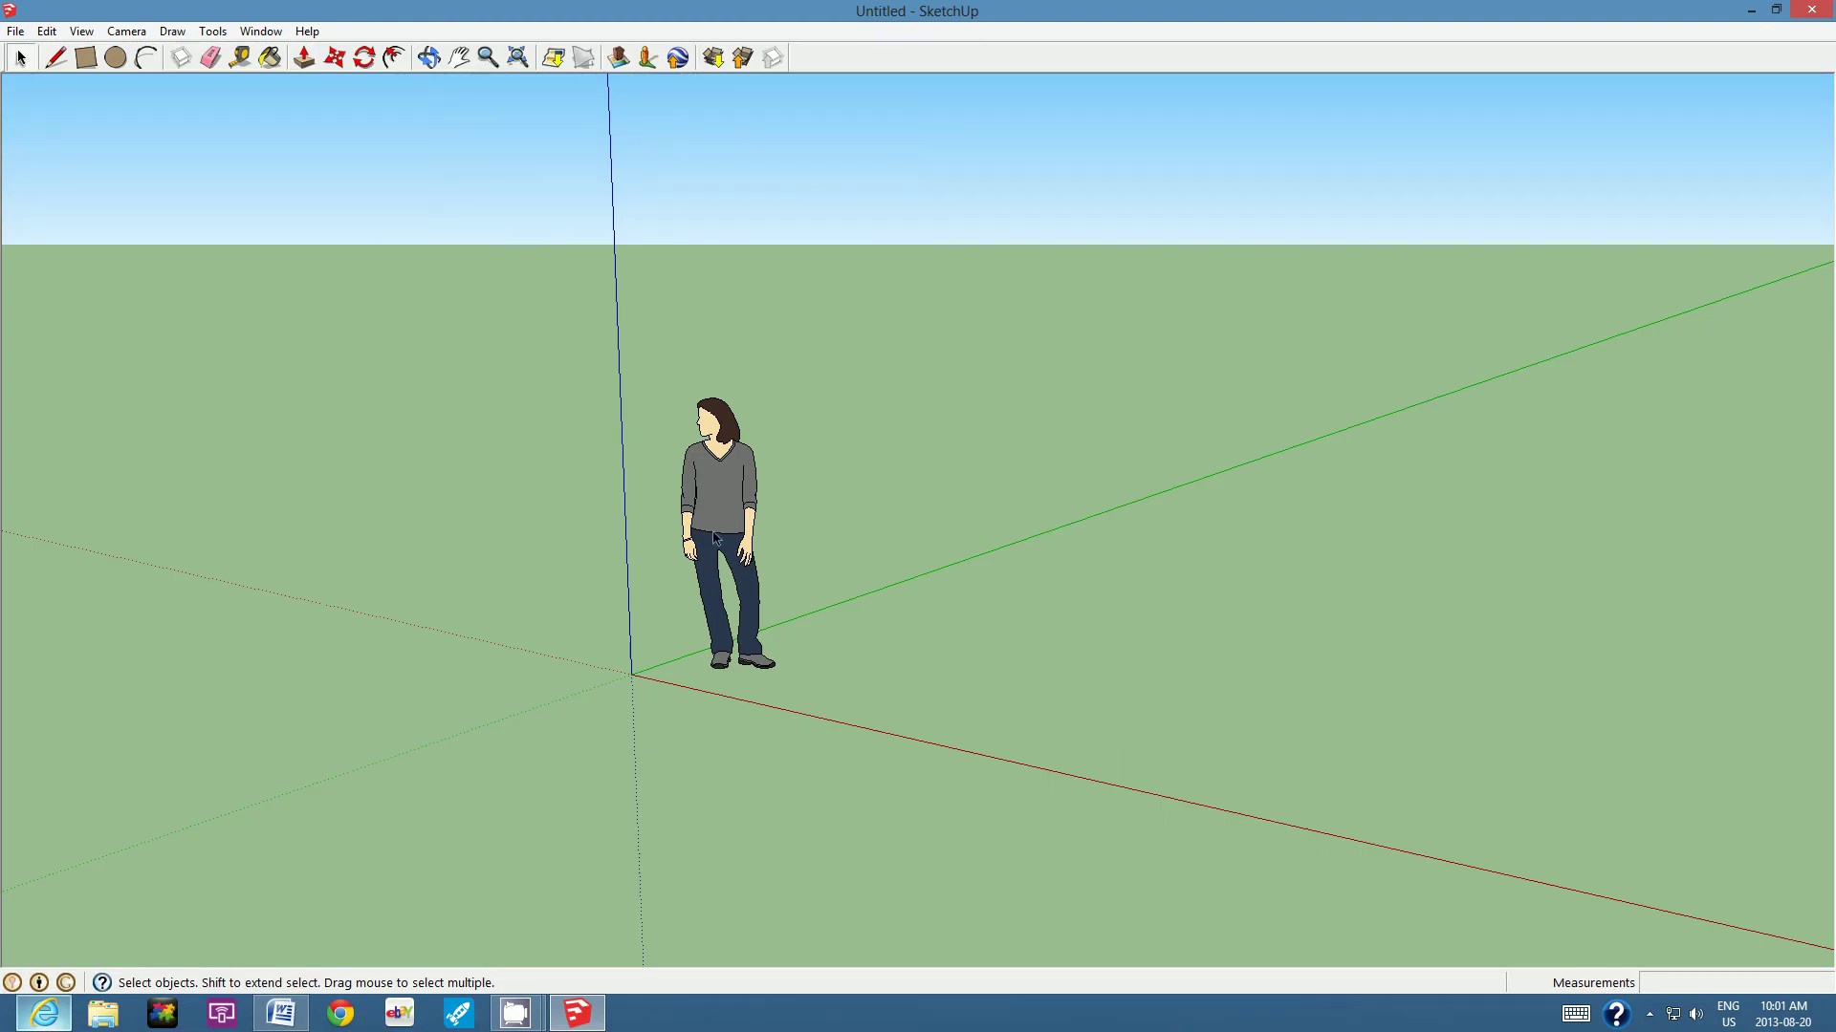
click(757, 599)
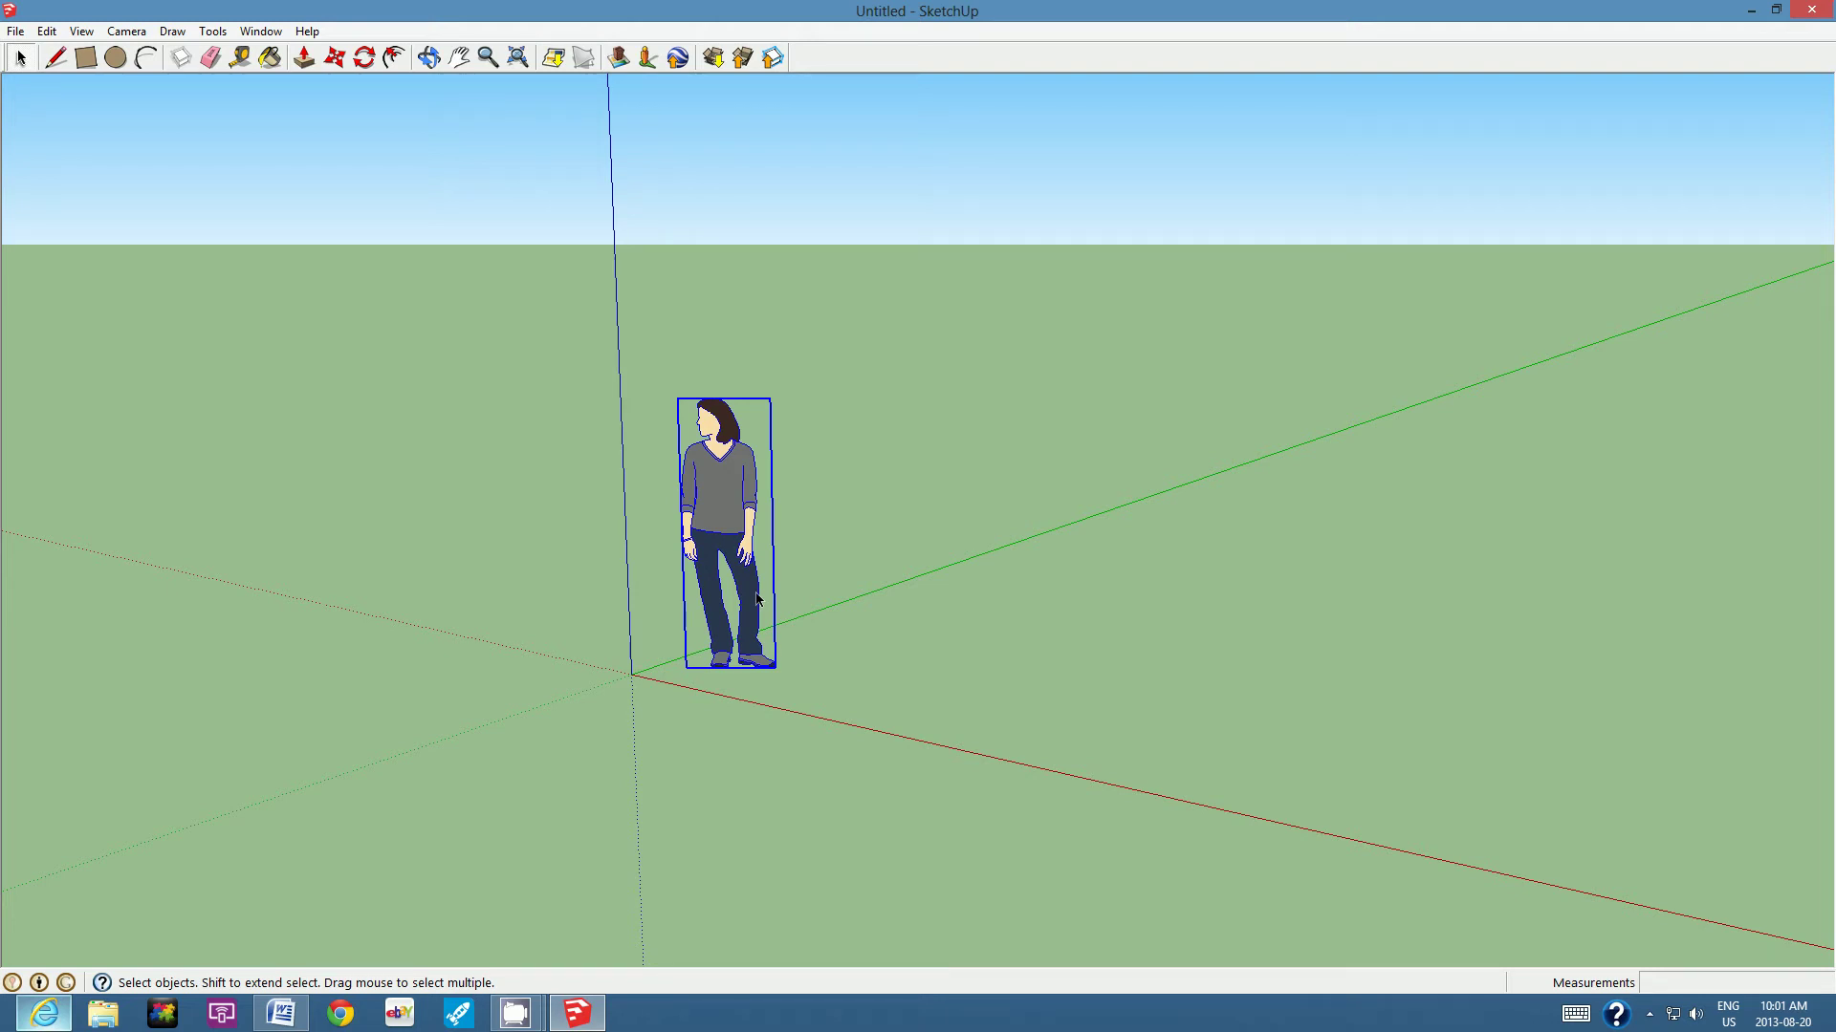
key(Delete)
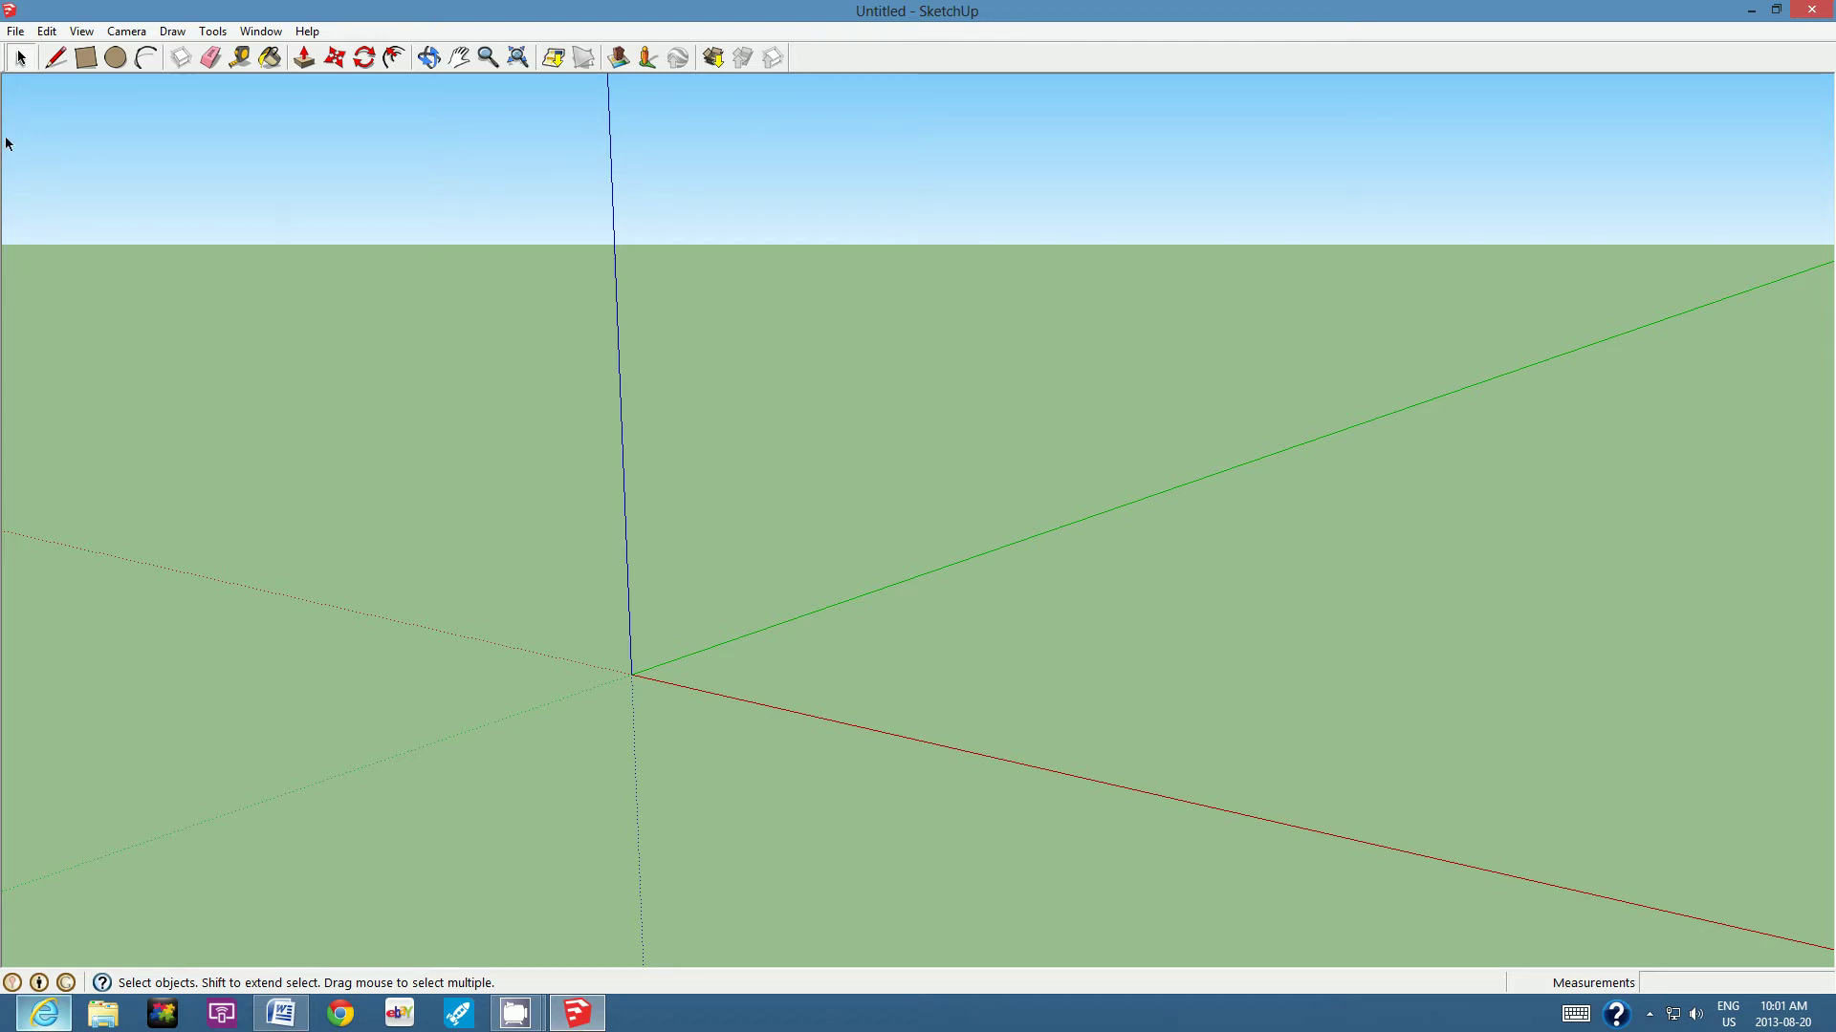
Step: Start importing a file from My Pictures and set the file type to JPEG Image (*.jpg)
click(15, 31)
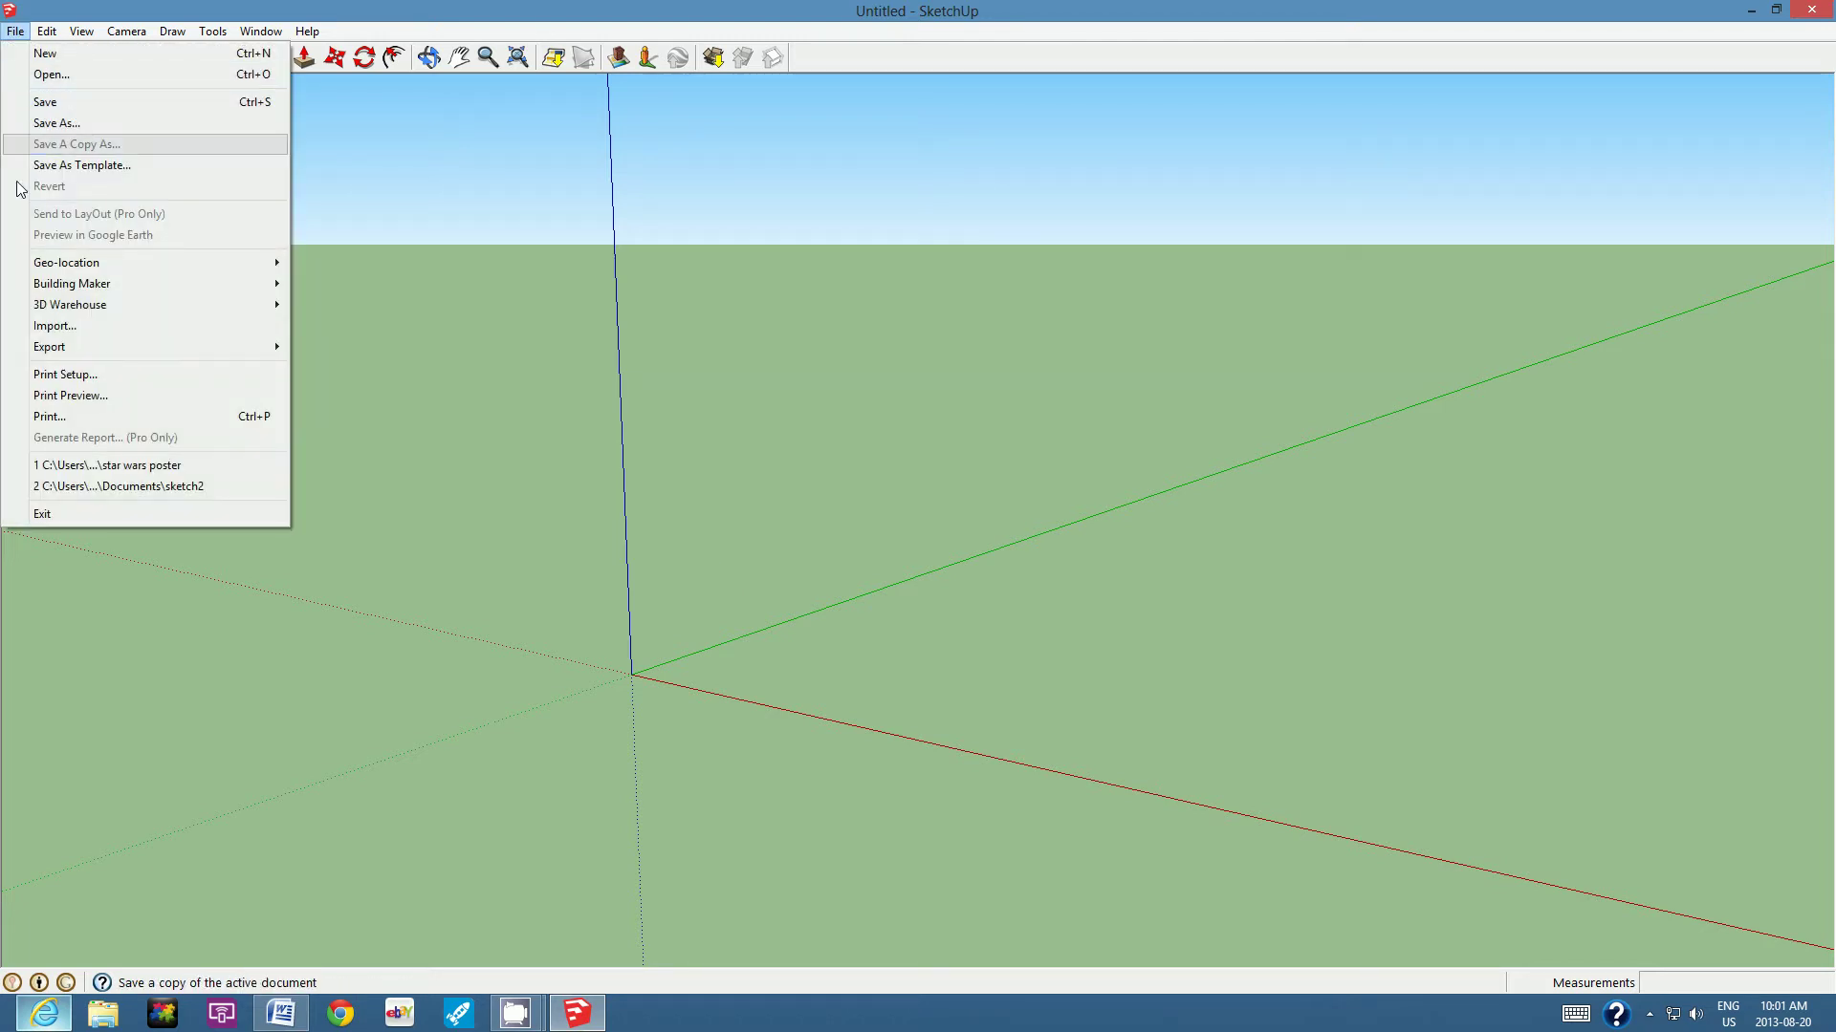
click(50, 326)
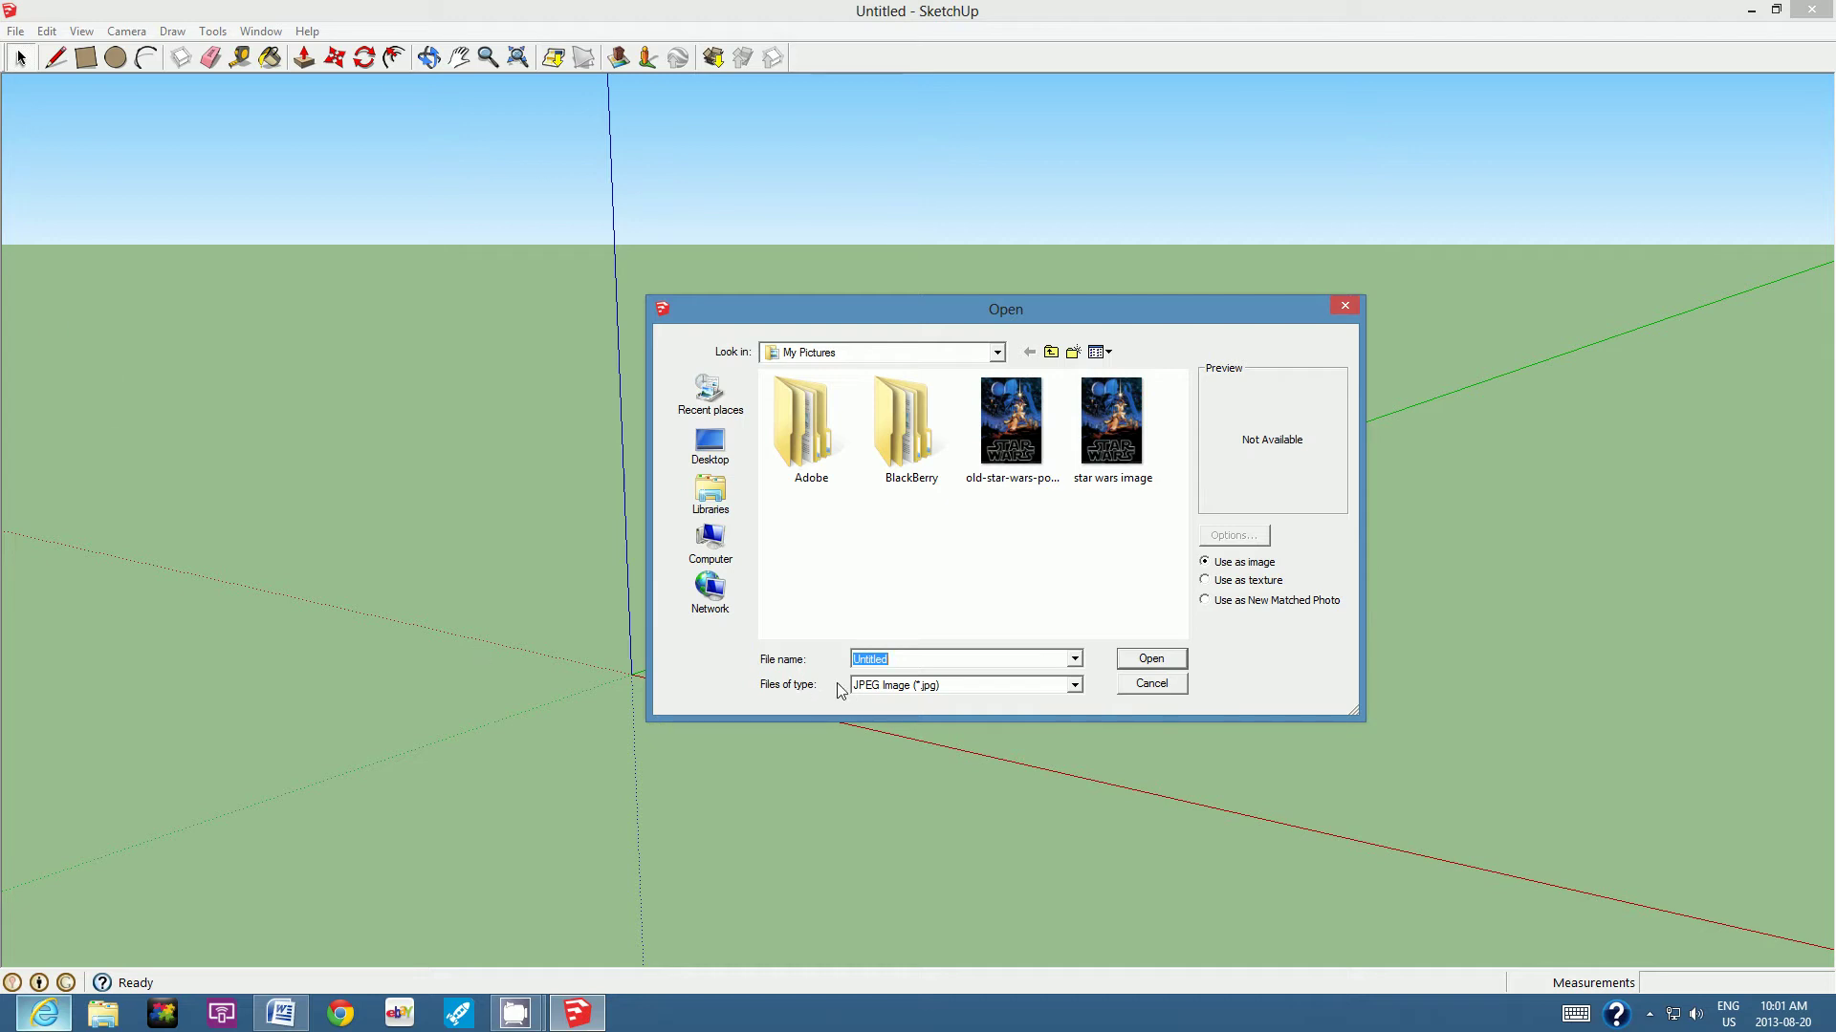
click(1075, 685)
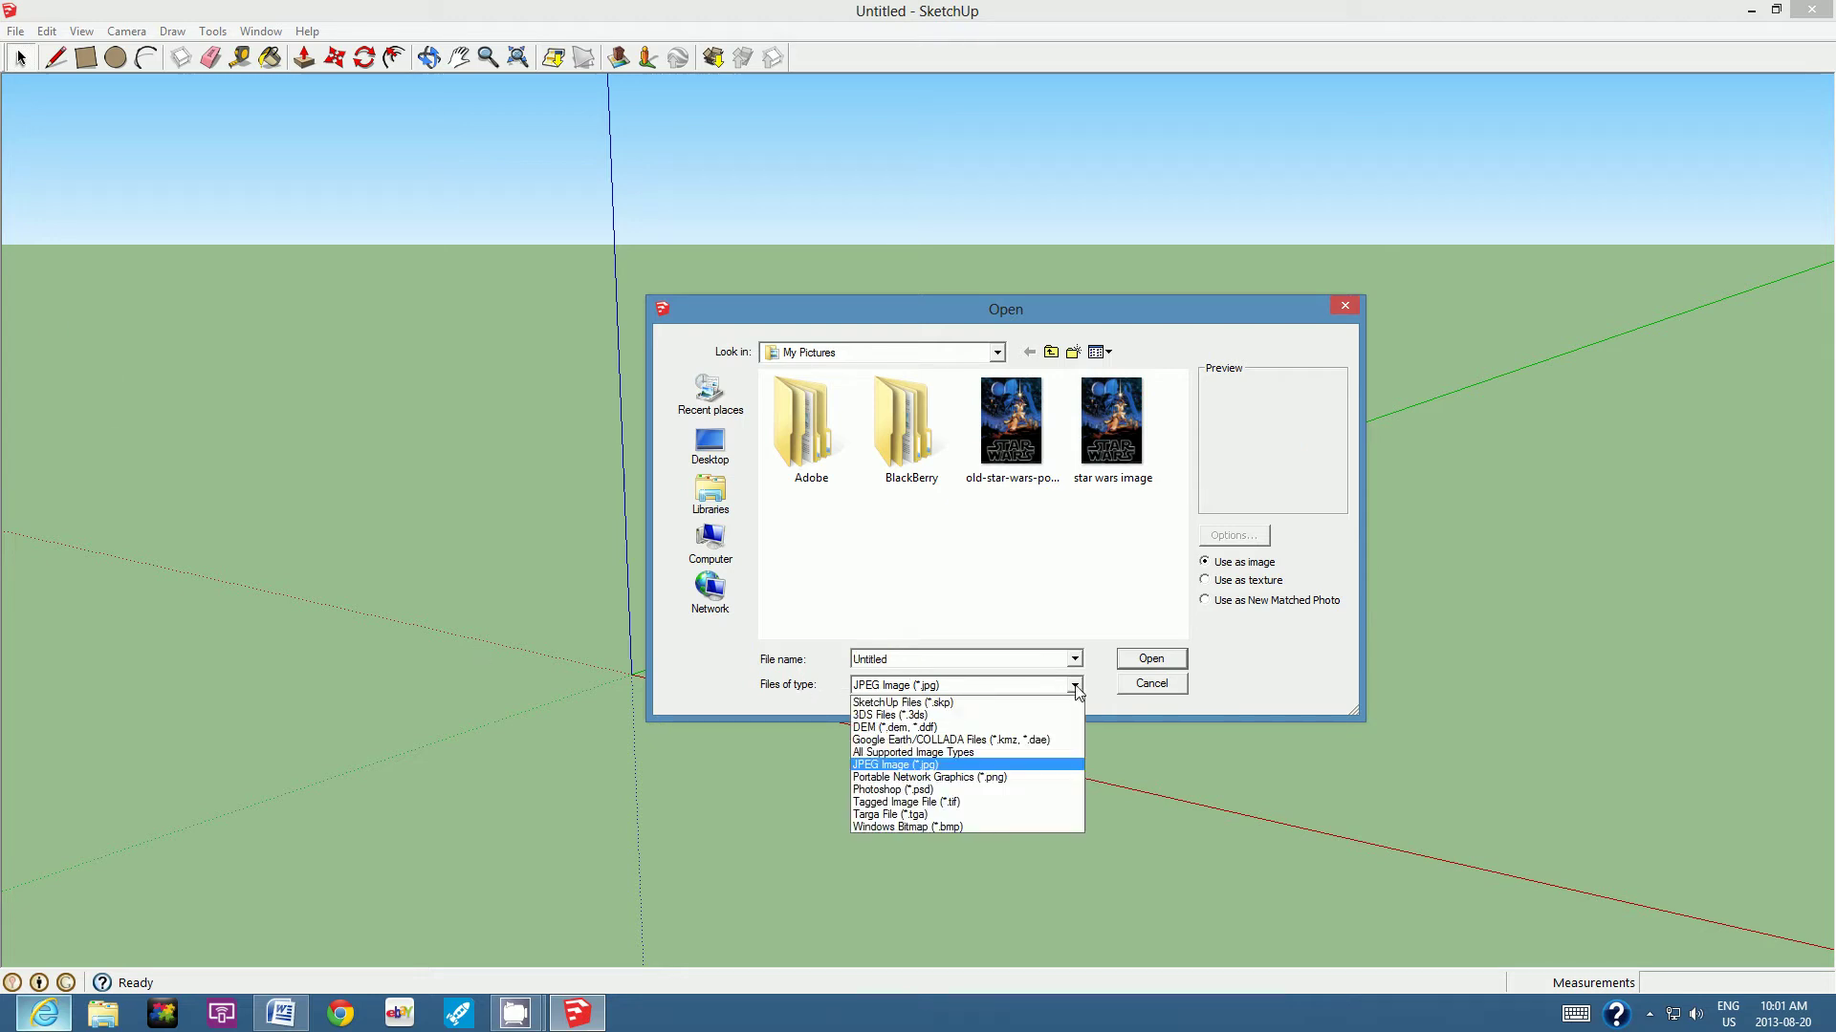
click(876, 704)
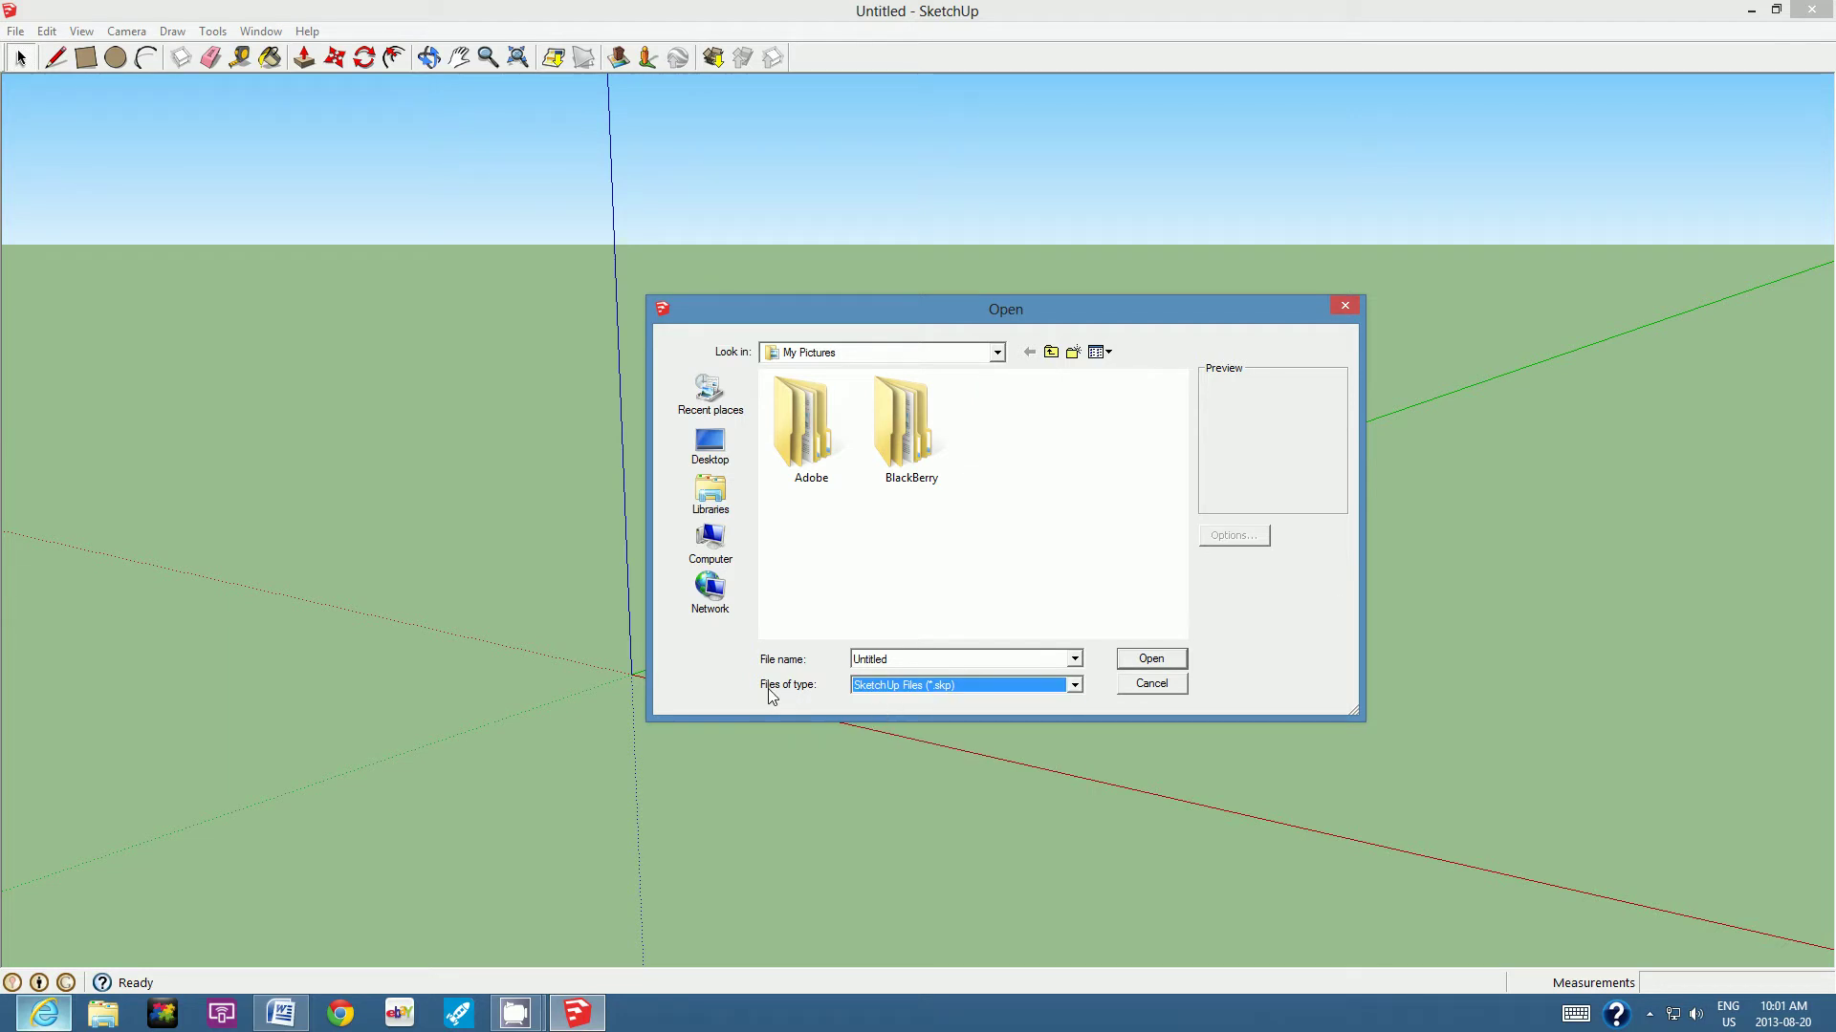
click(1075, 687)
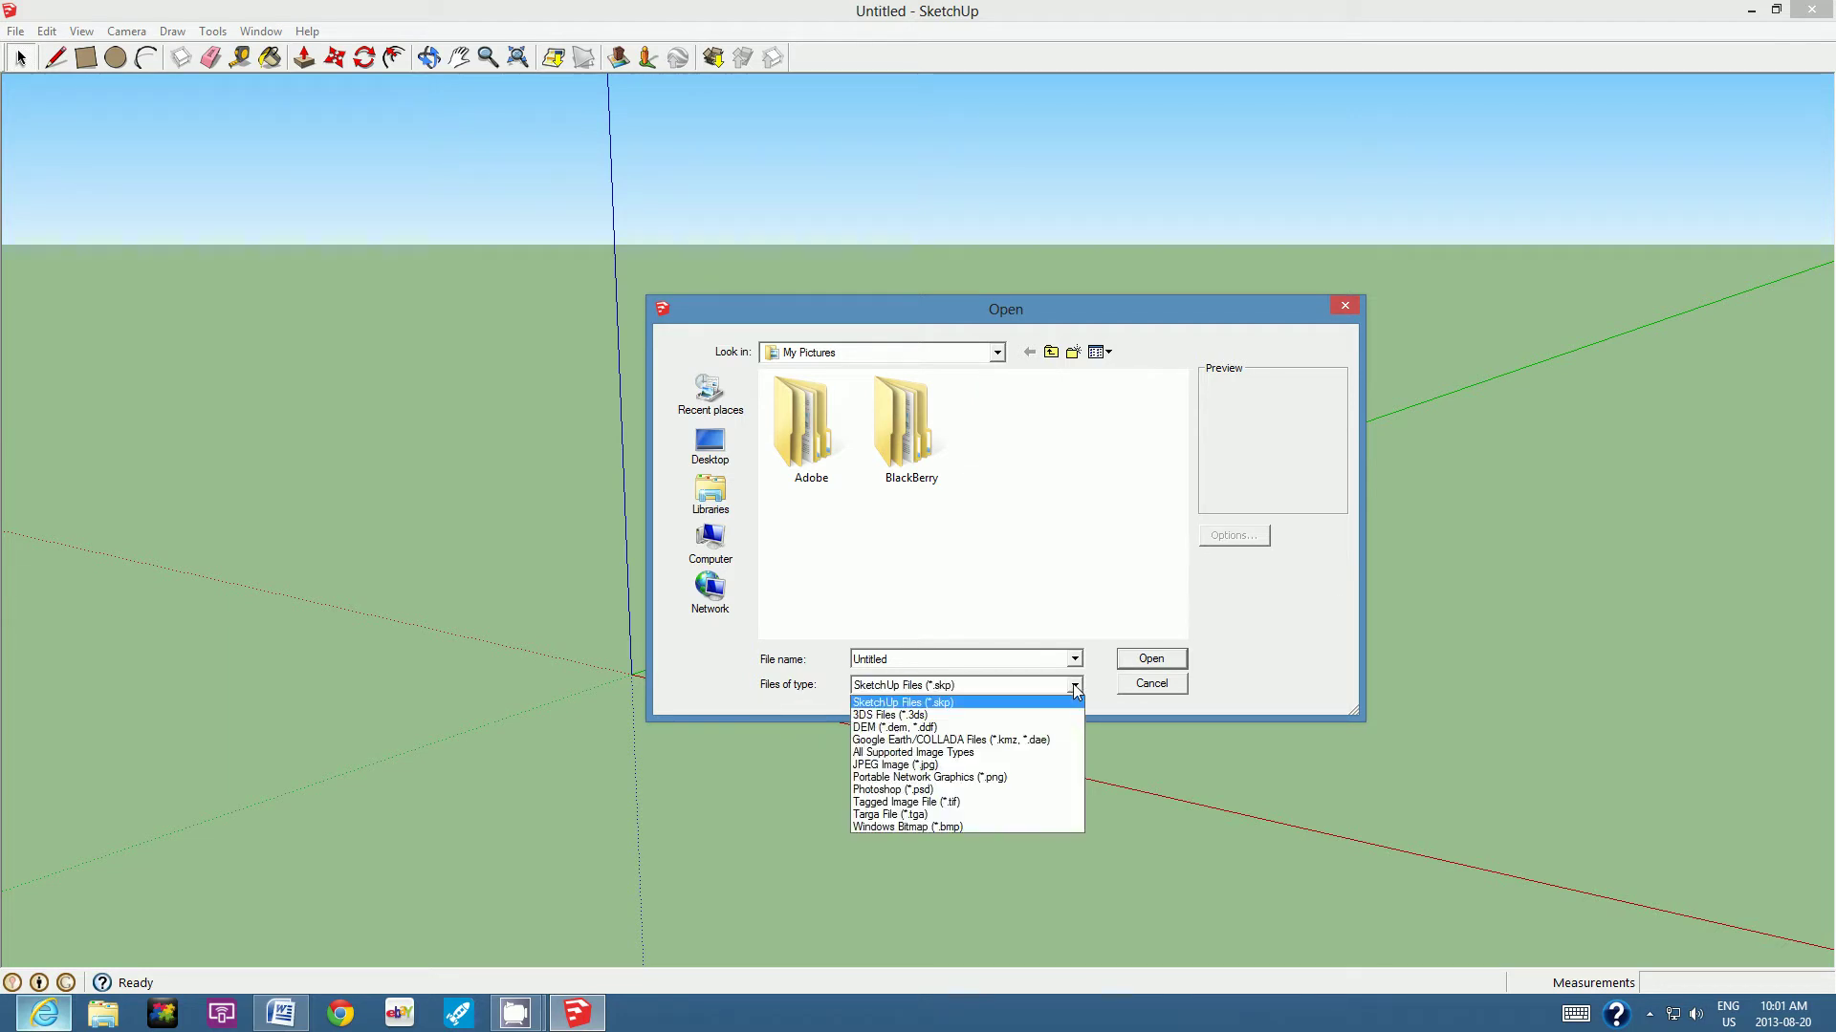
click(924, 766)
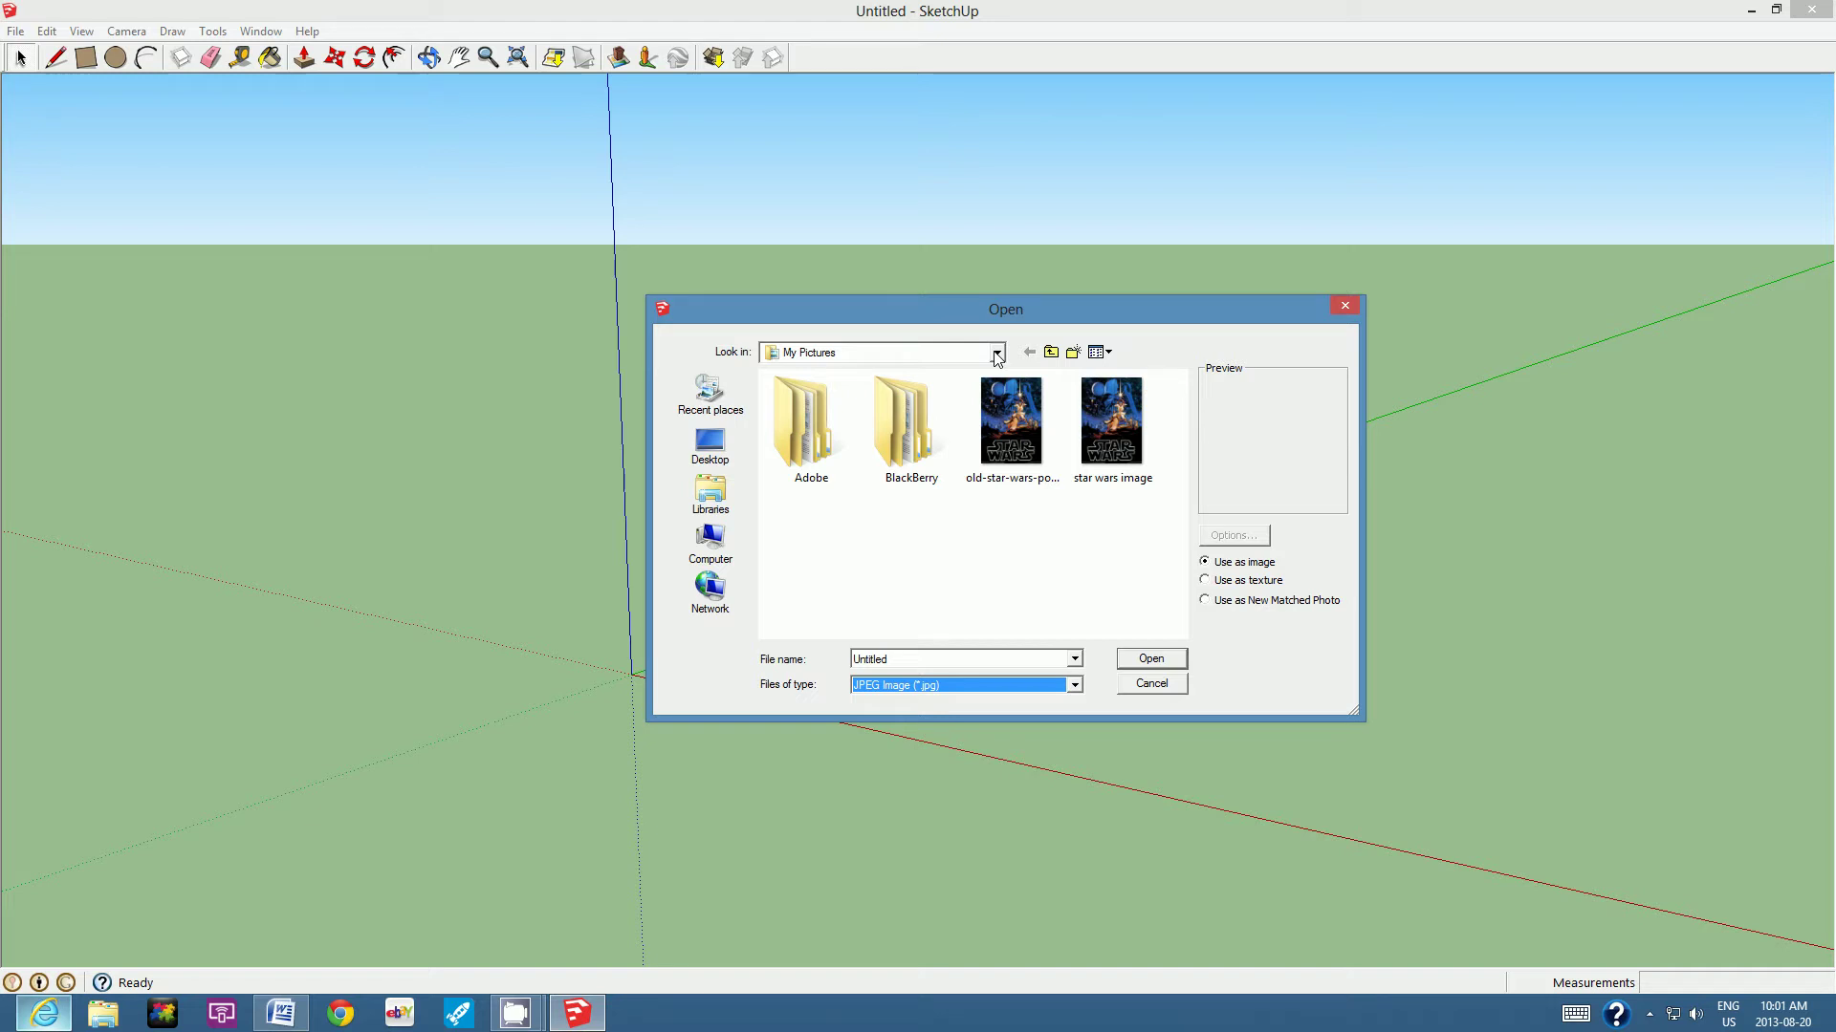
Step: Import "star wars image" as an image and place it flat on the ground from the origin along the red and green axes
click(1116, 444)
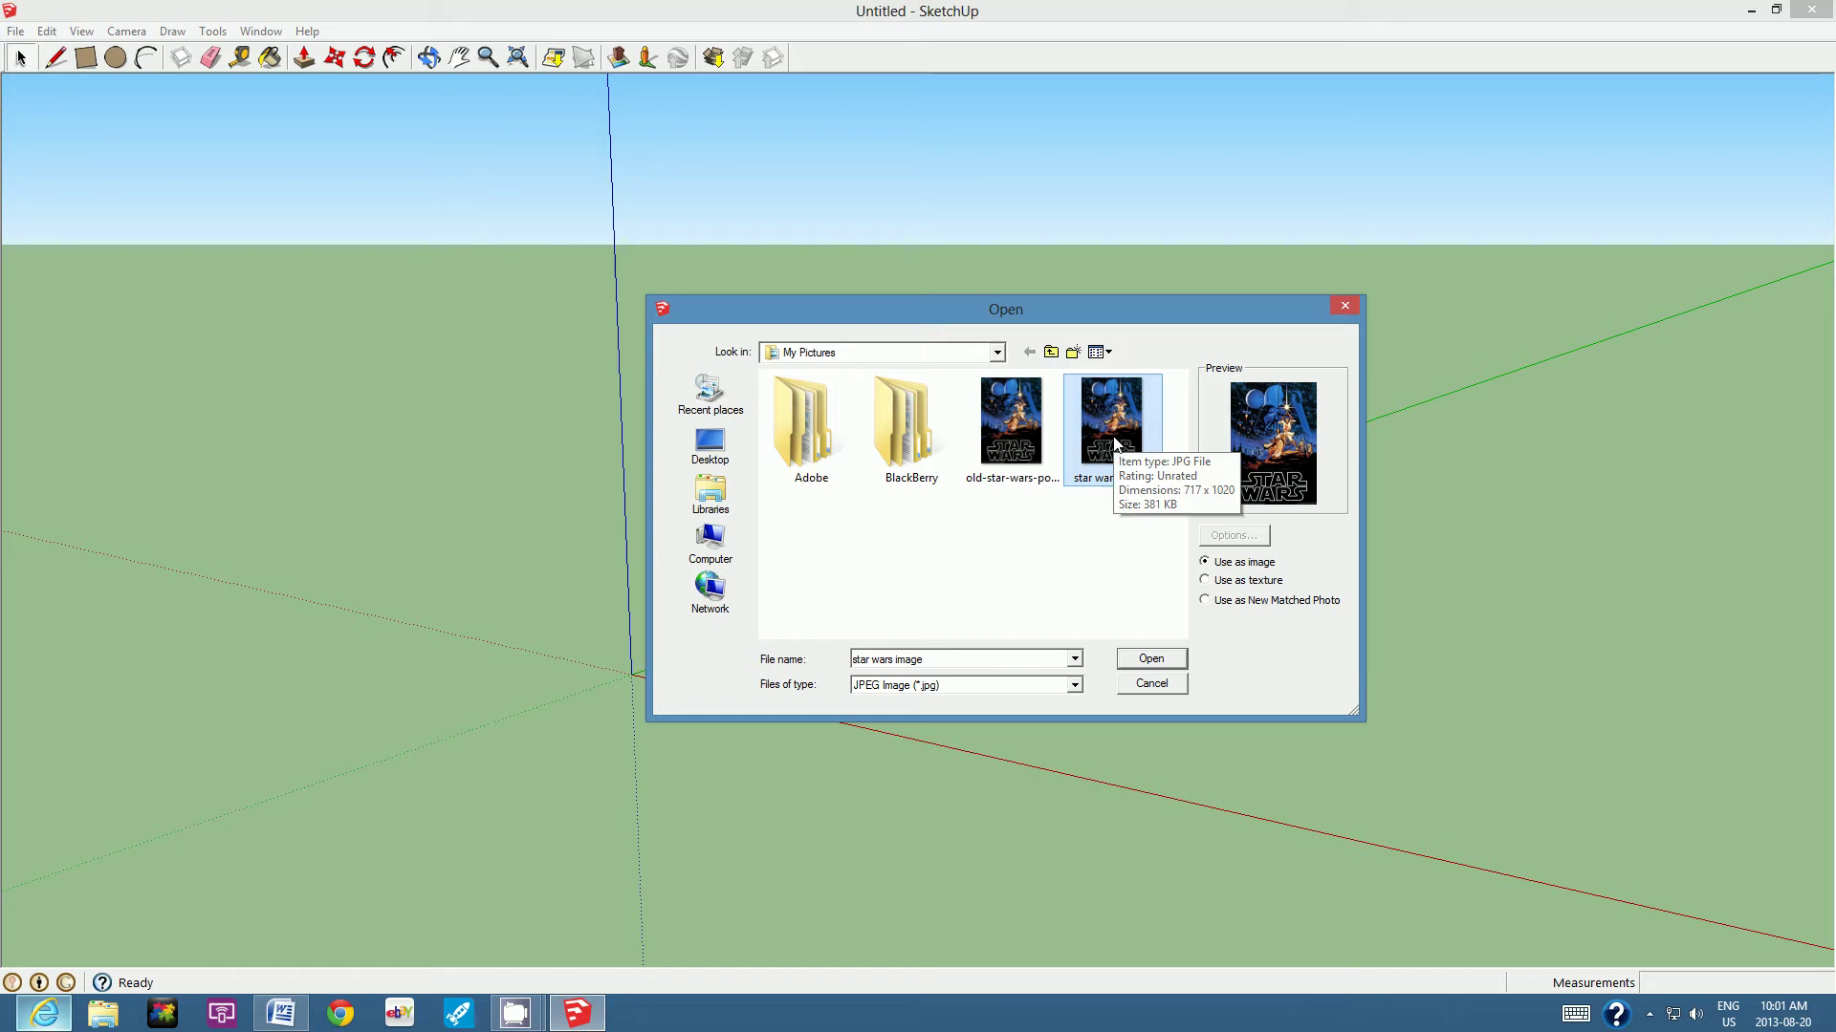
click(1150, 660)
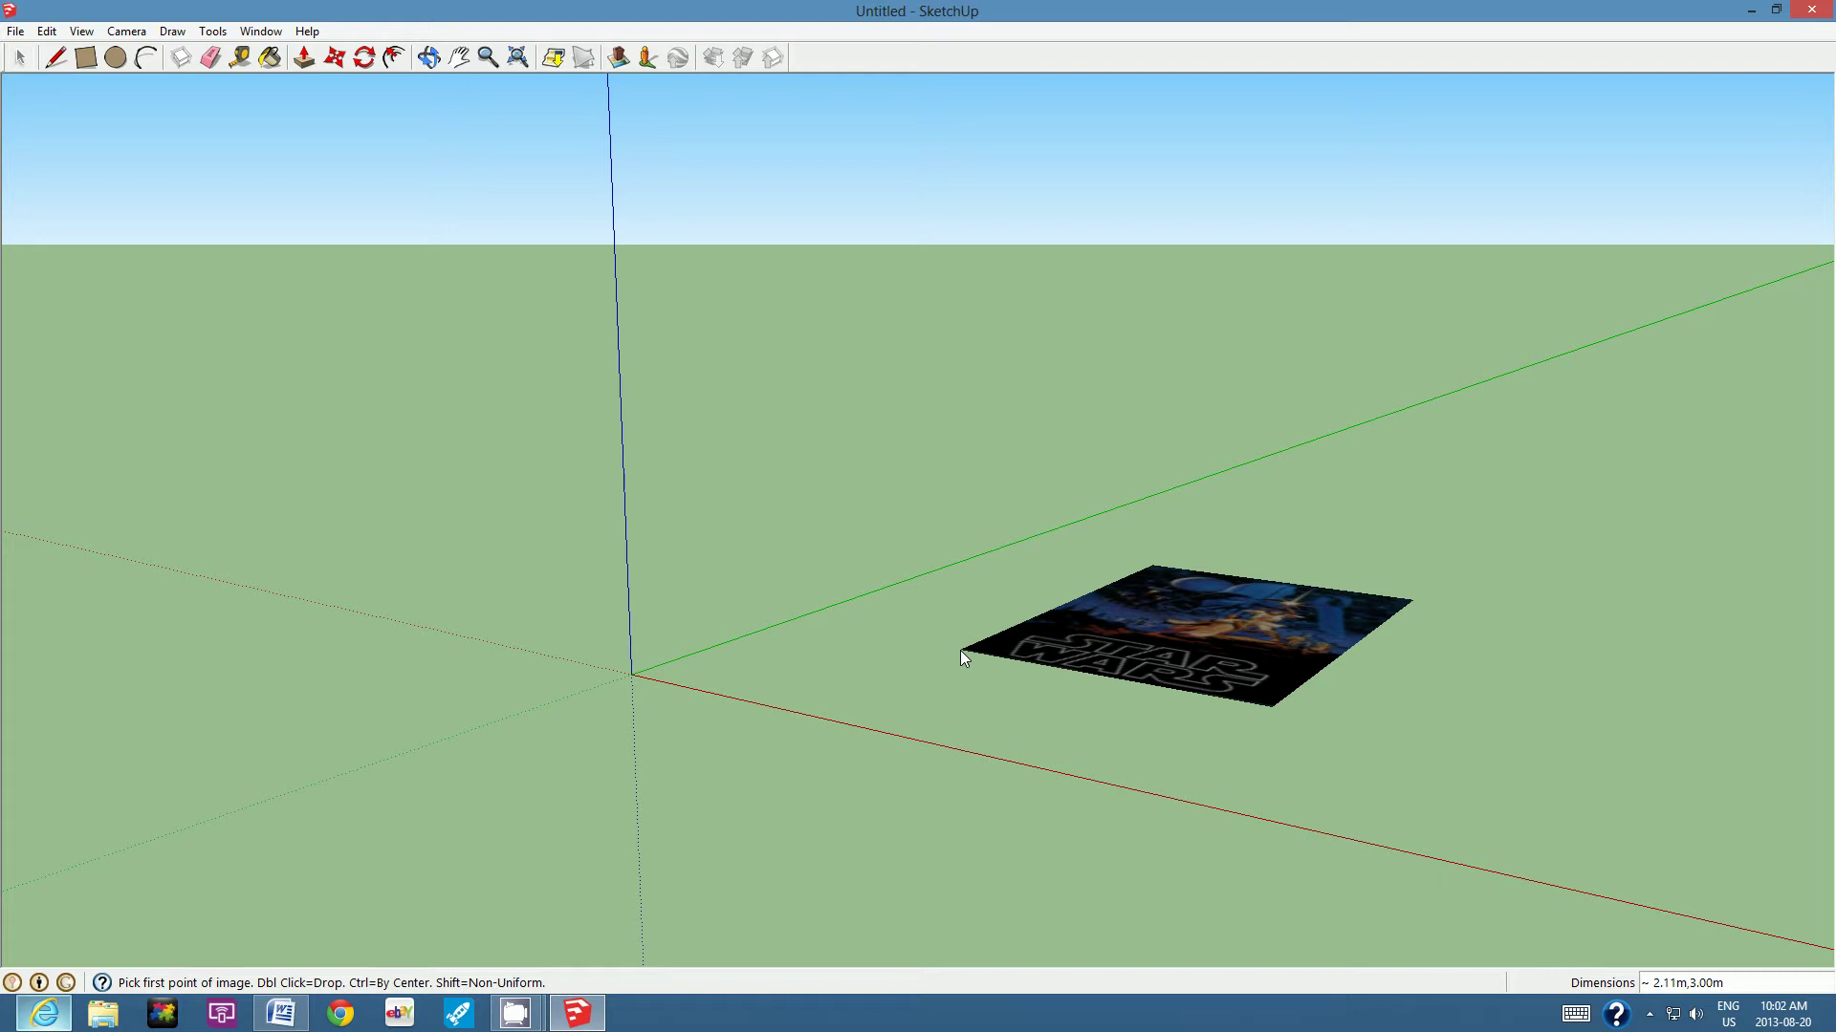
click(632, 675)
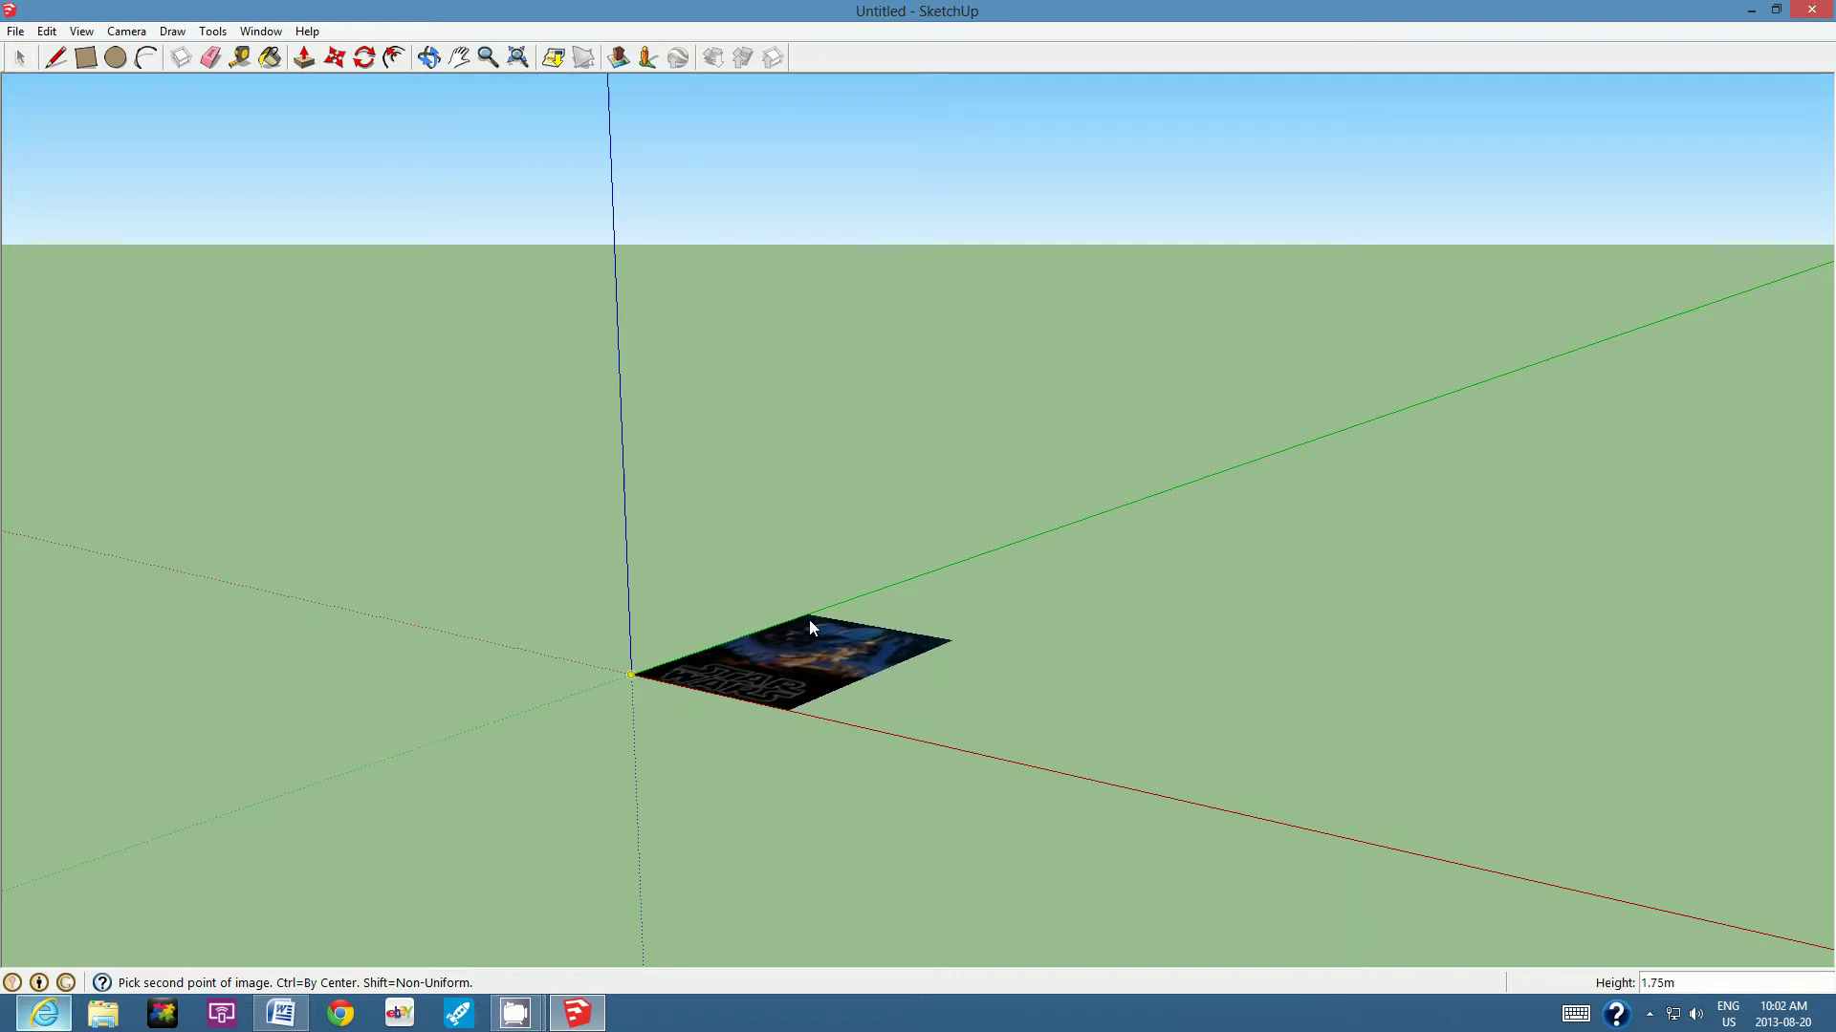
click(773, 653)
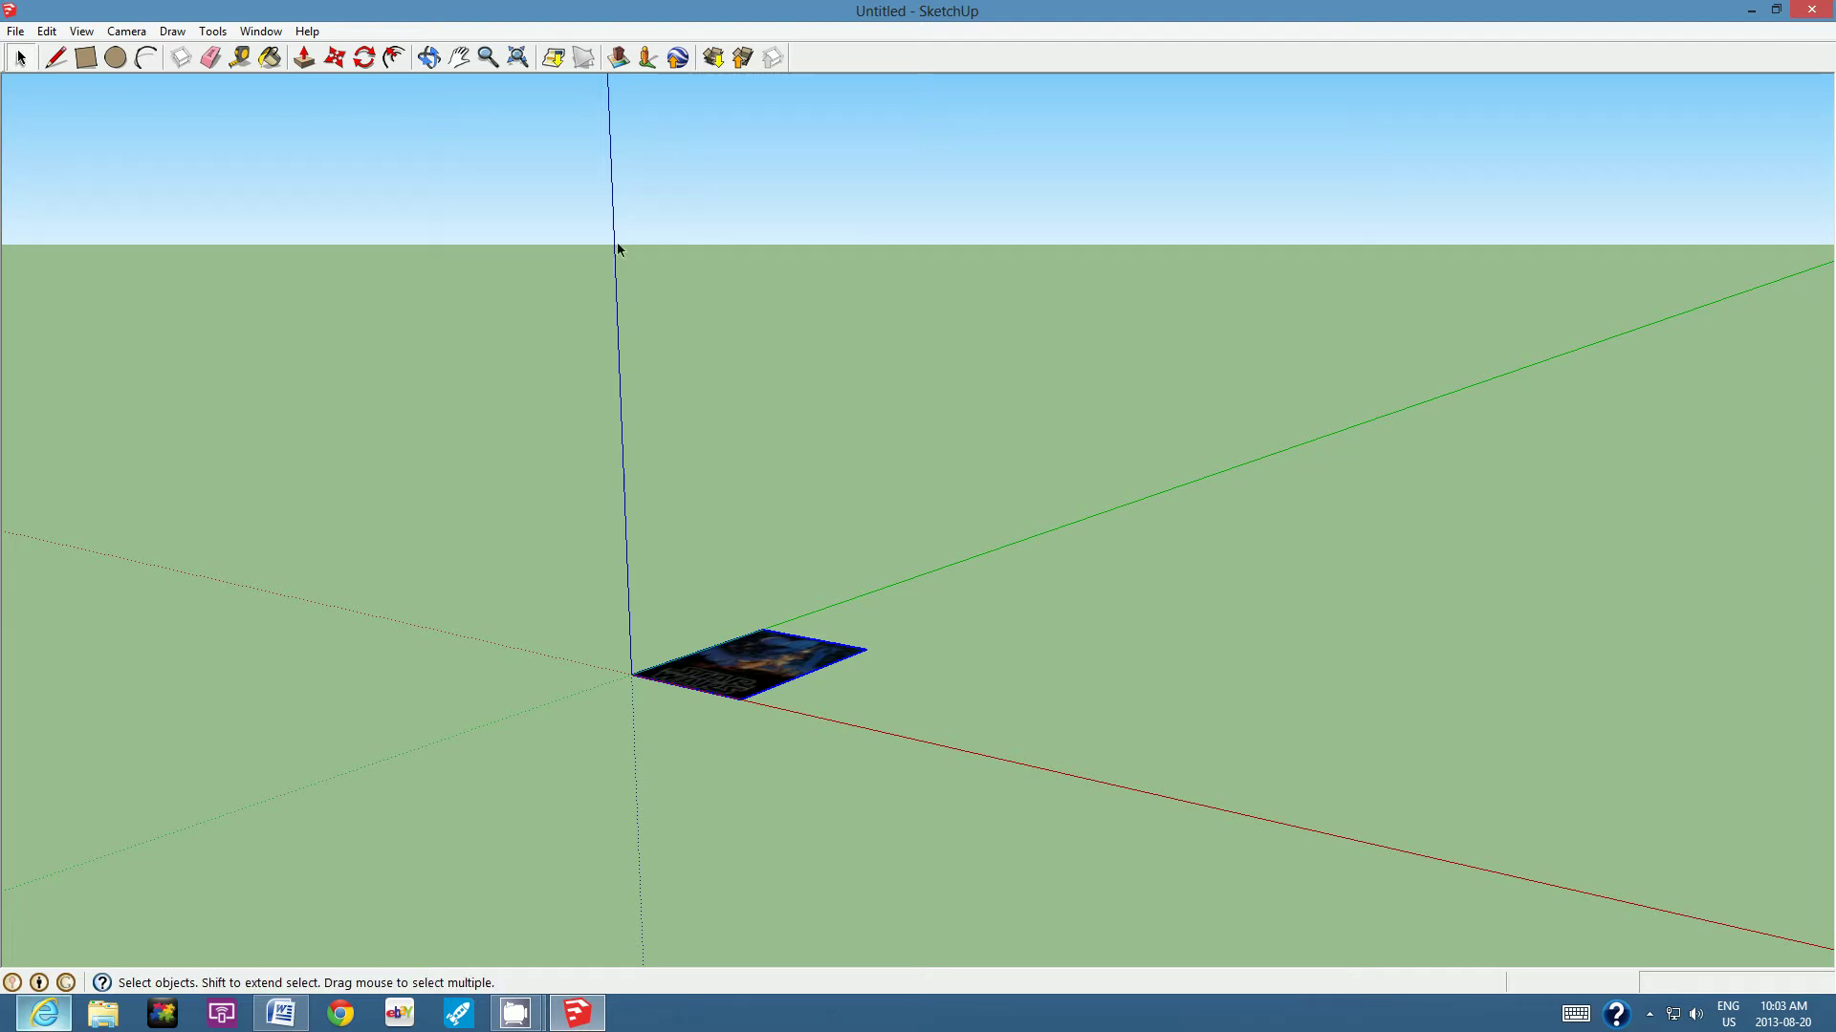
Step: Explode the imported Star Wars image lying on the ground at the origin
click(488, 59)
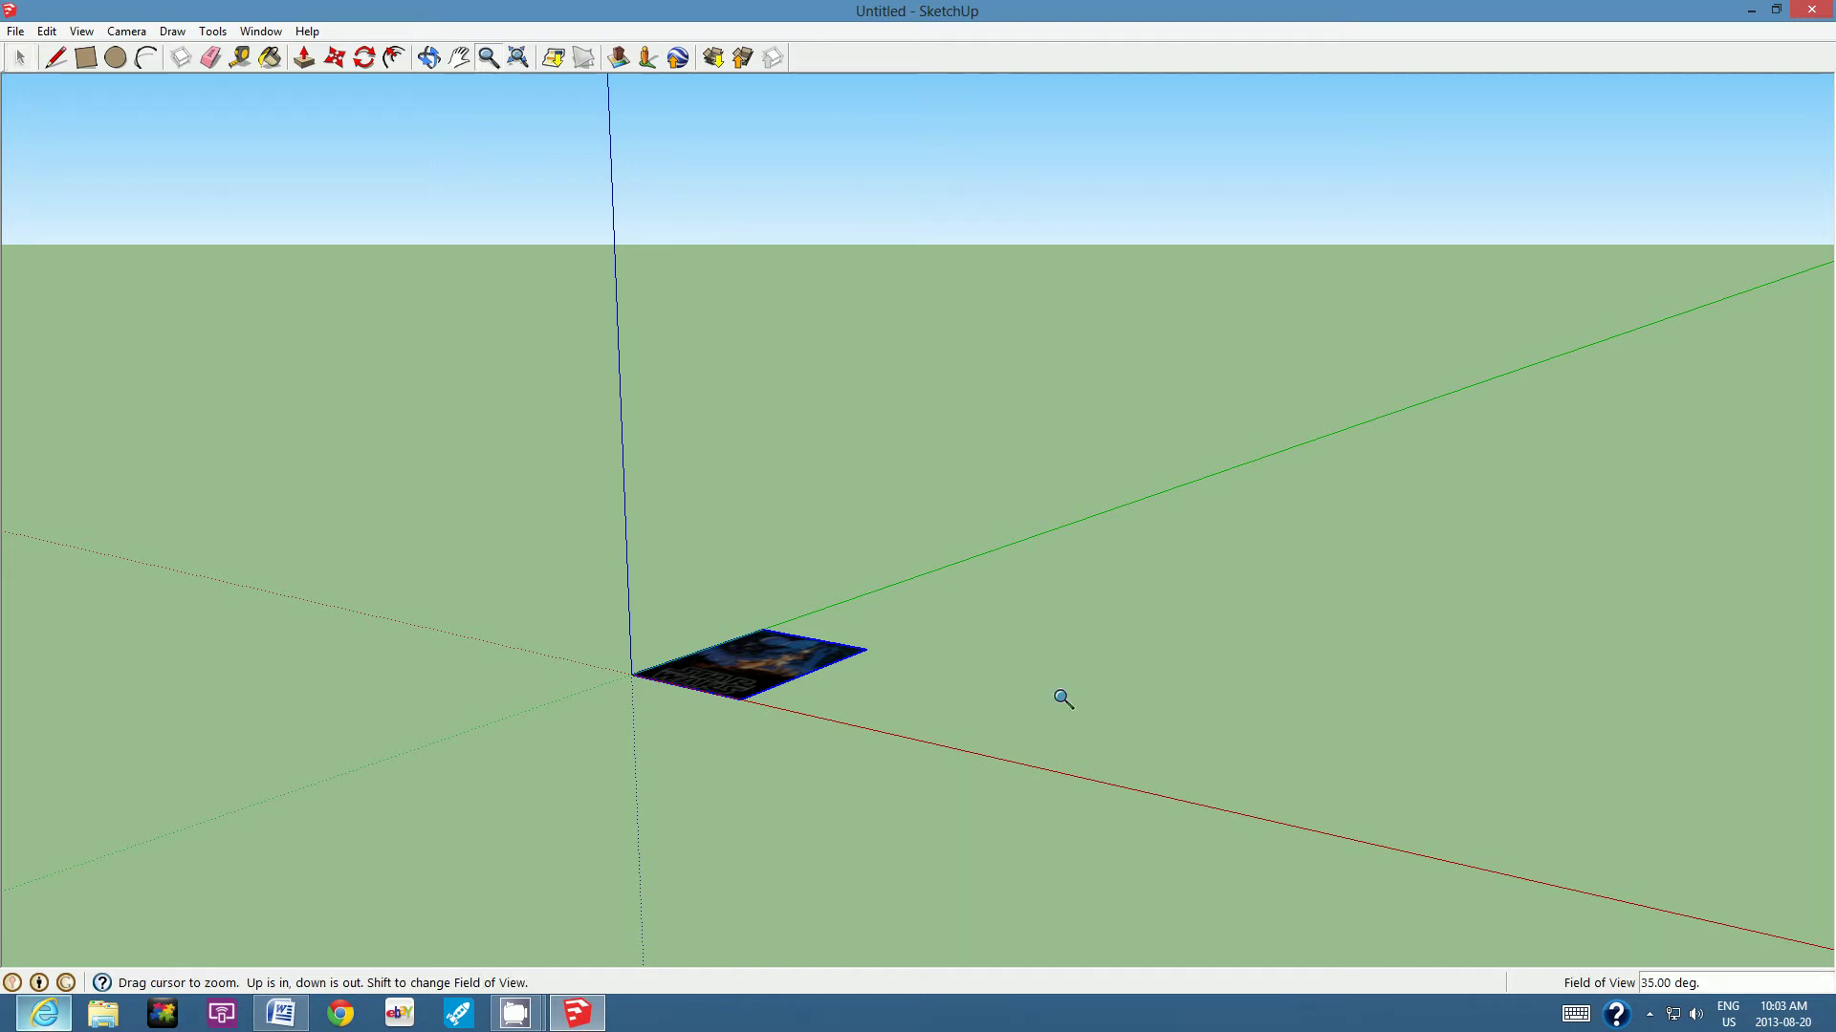
scroll(1036, 703, down, 1)
scroll(1036, 703, up, 5)
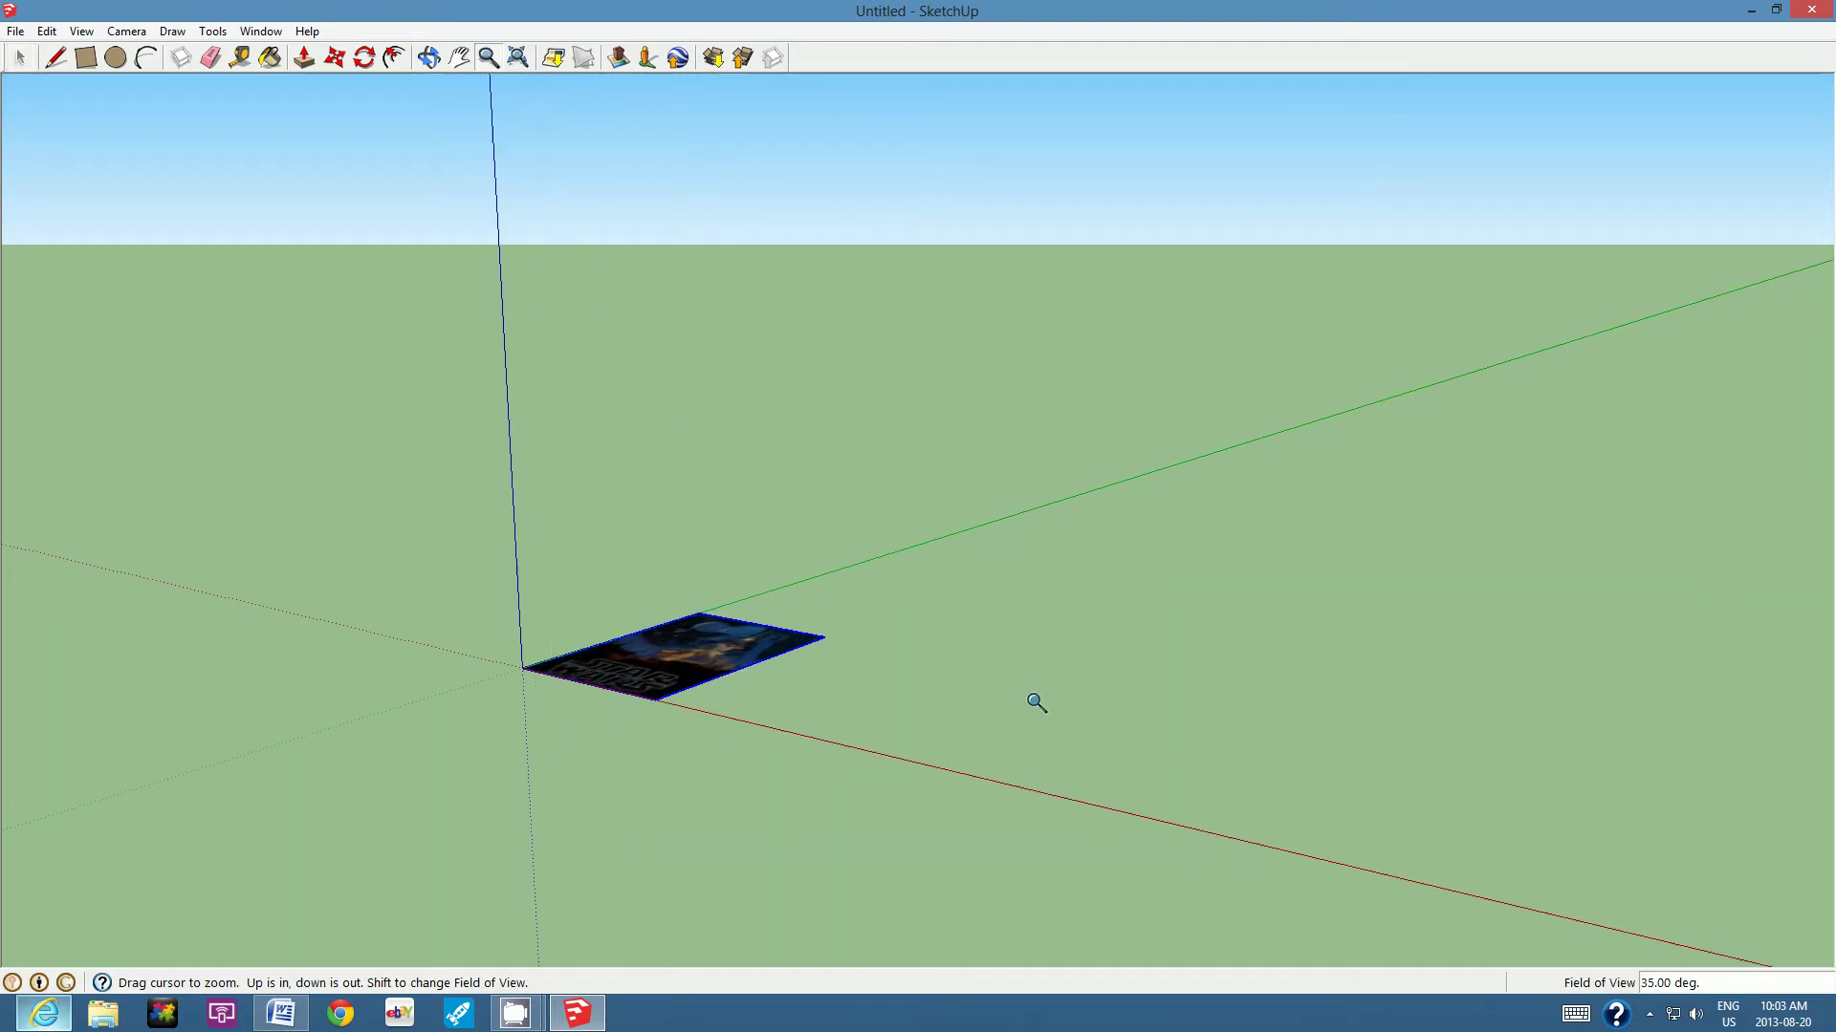
scroll(1037, 703, up, 1)
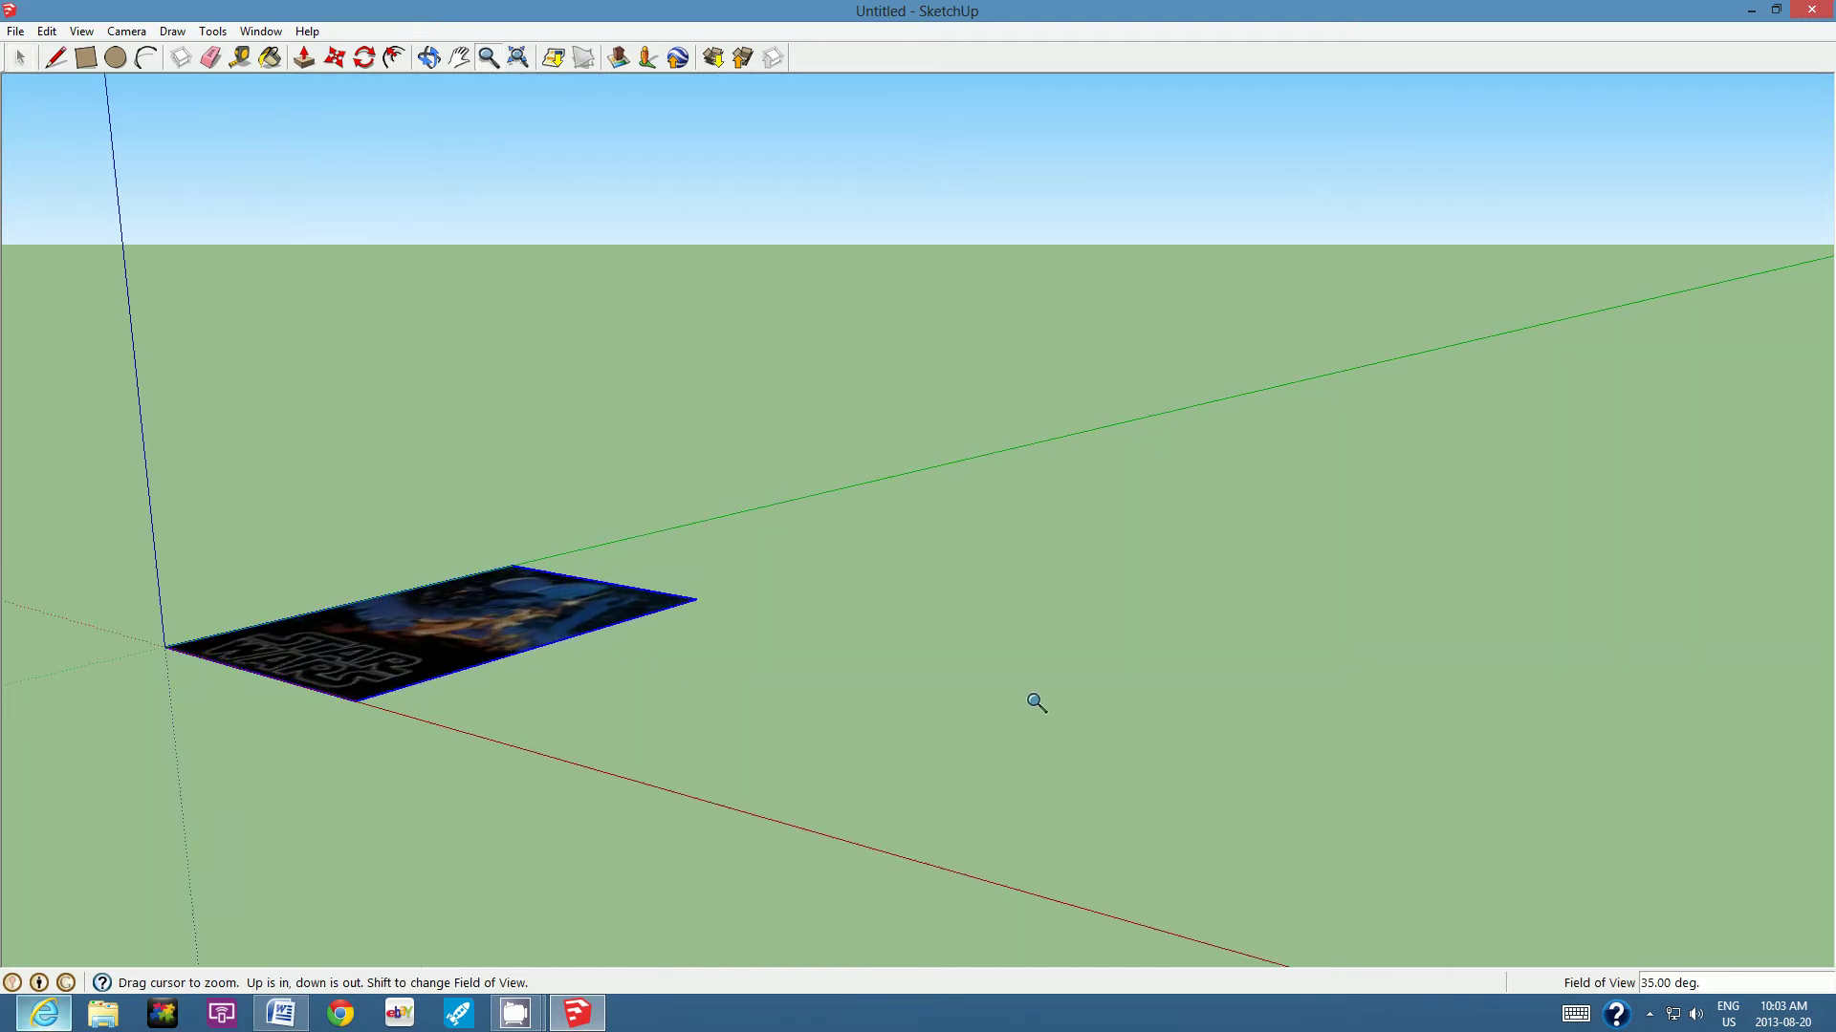
click(457, 59)
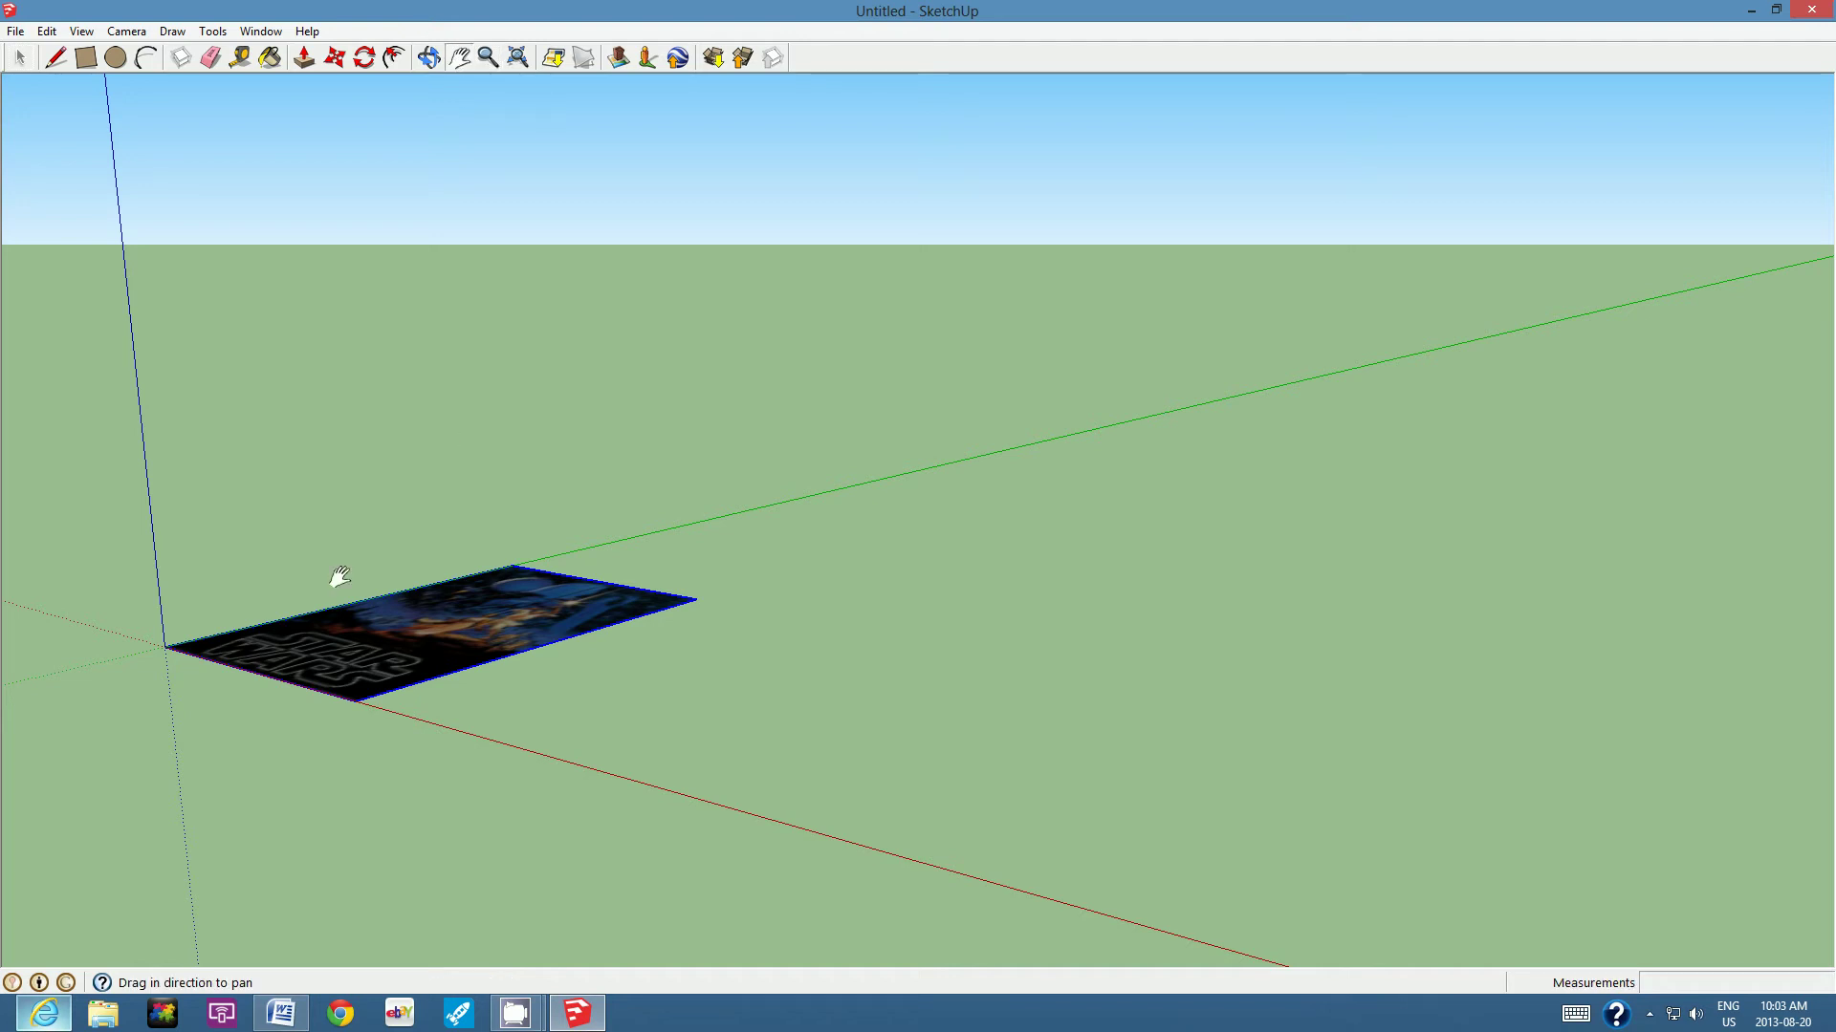
drag(315, 589, 599, 623)
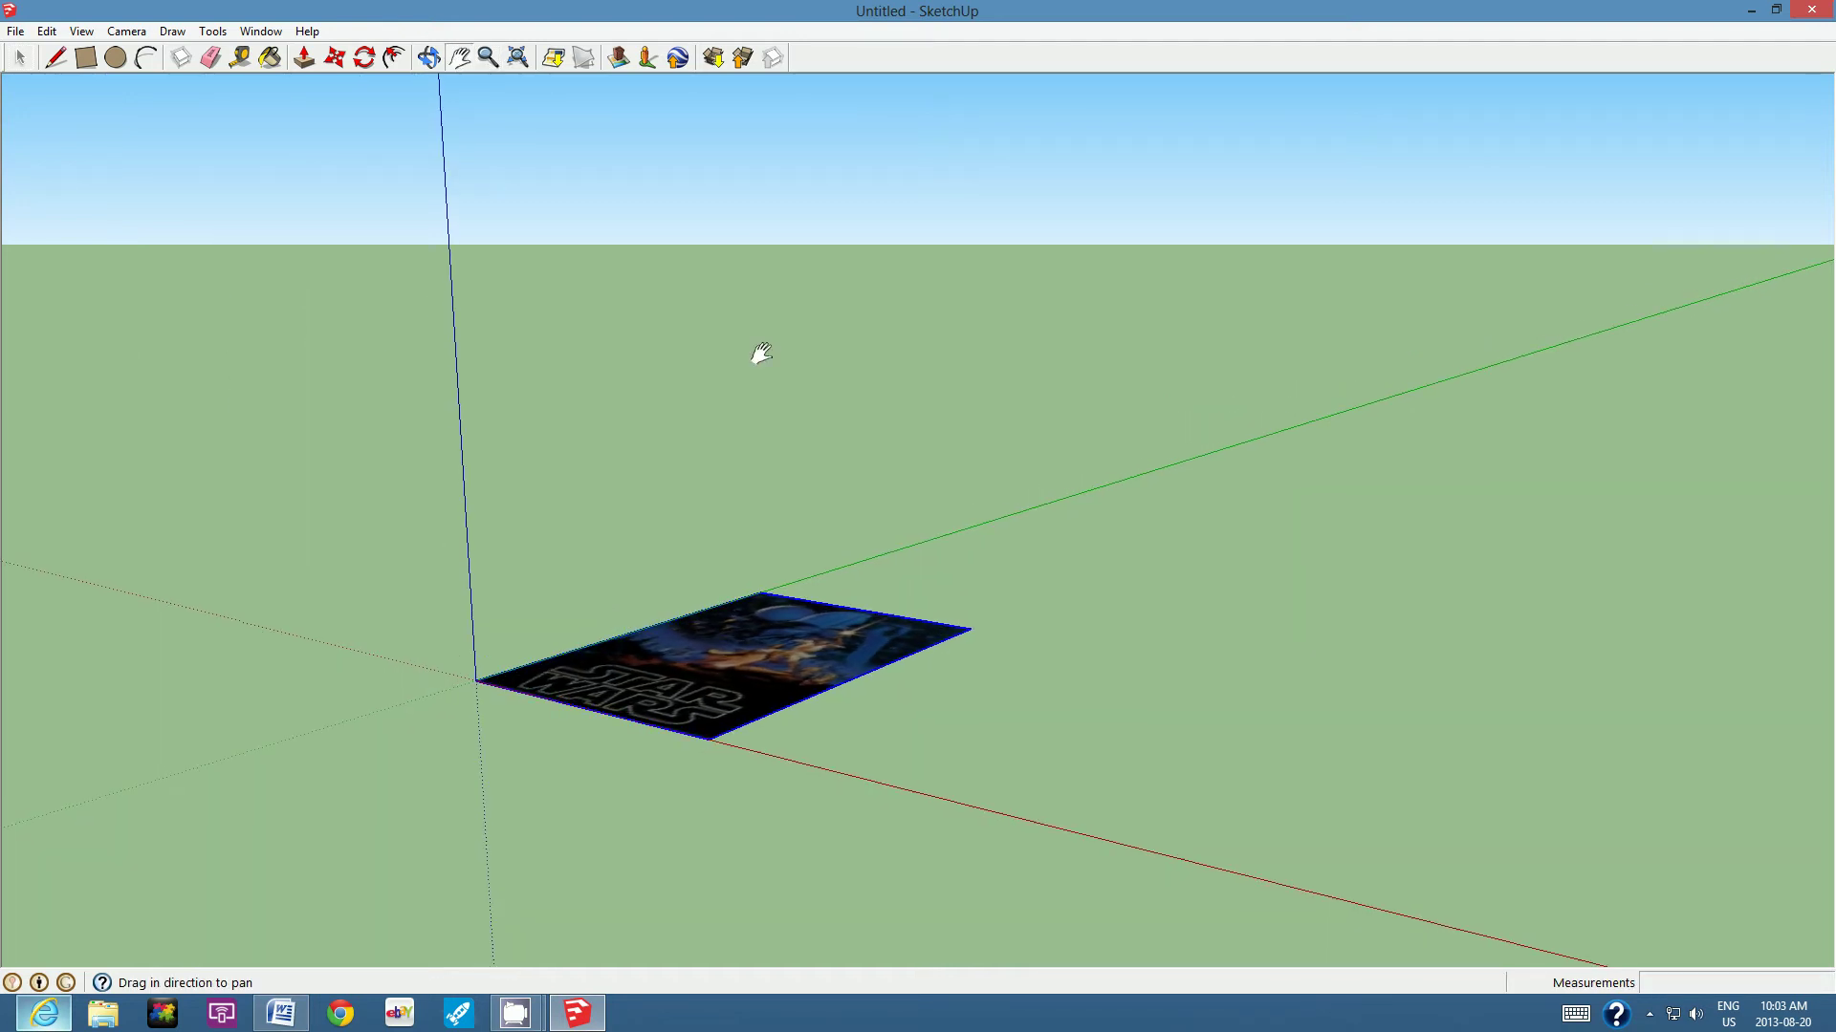
click(19, 61)
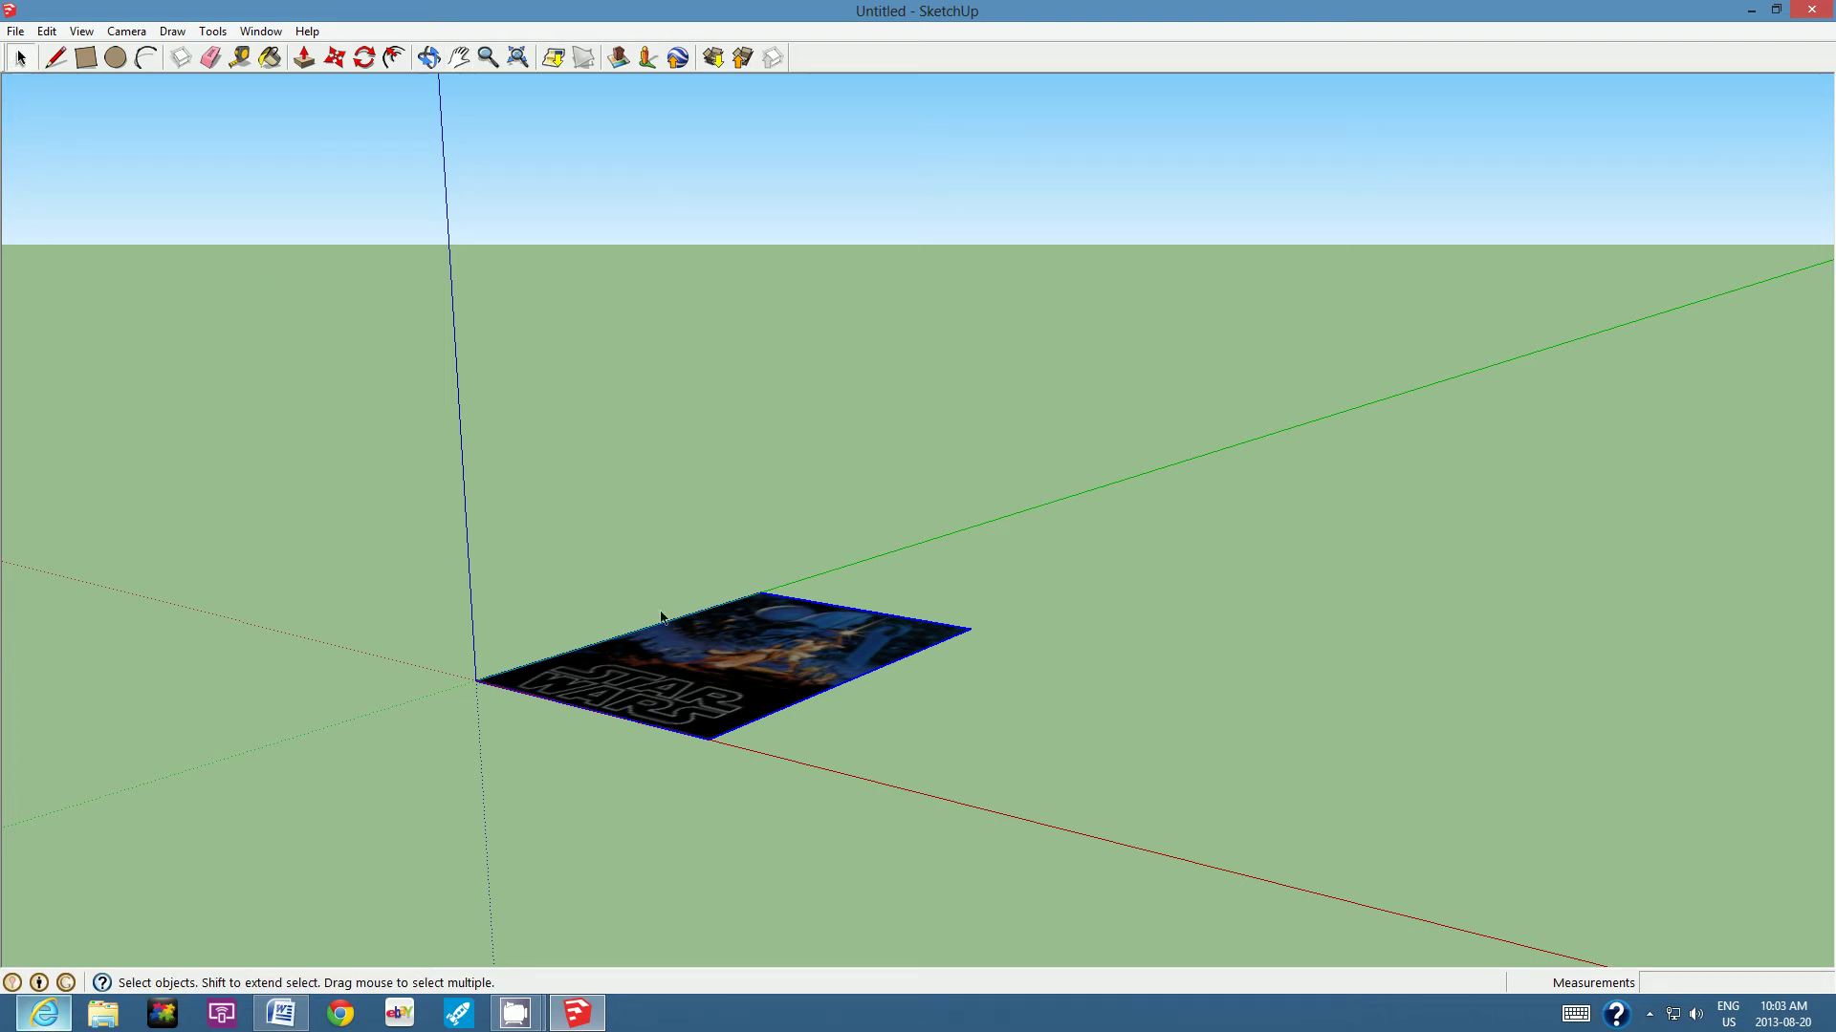
right_click(719, 666)
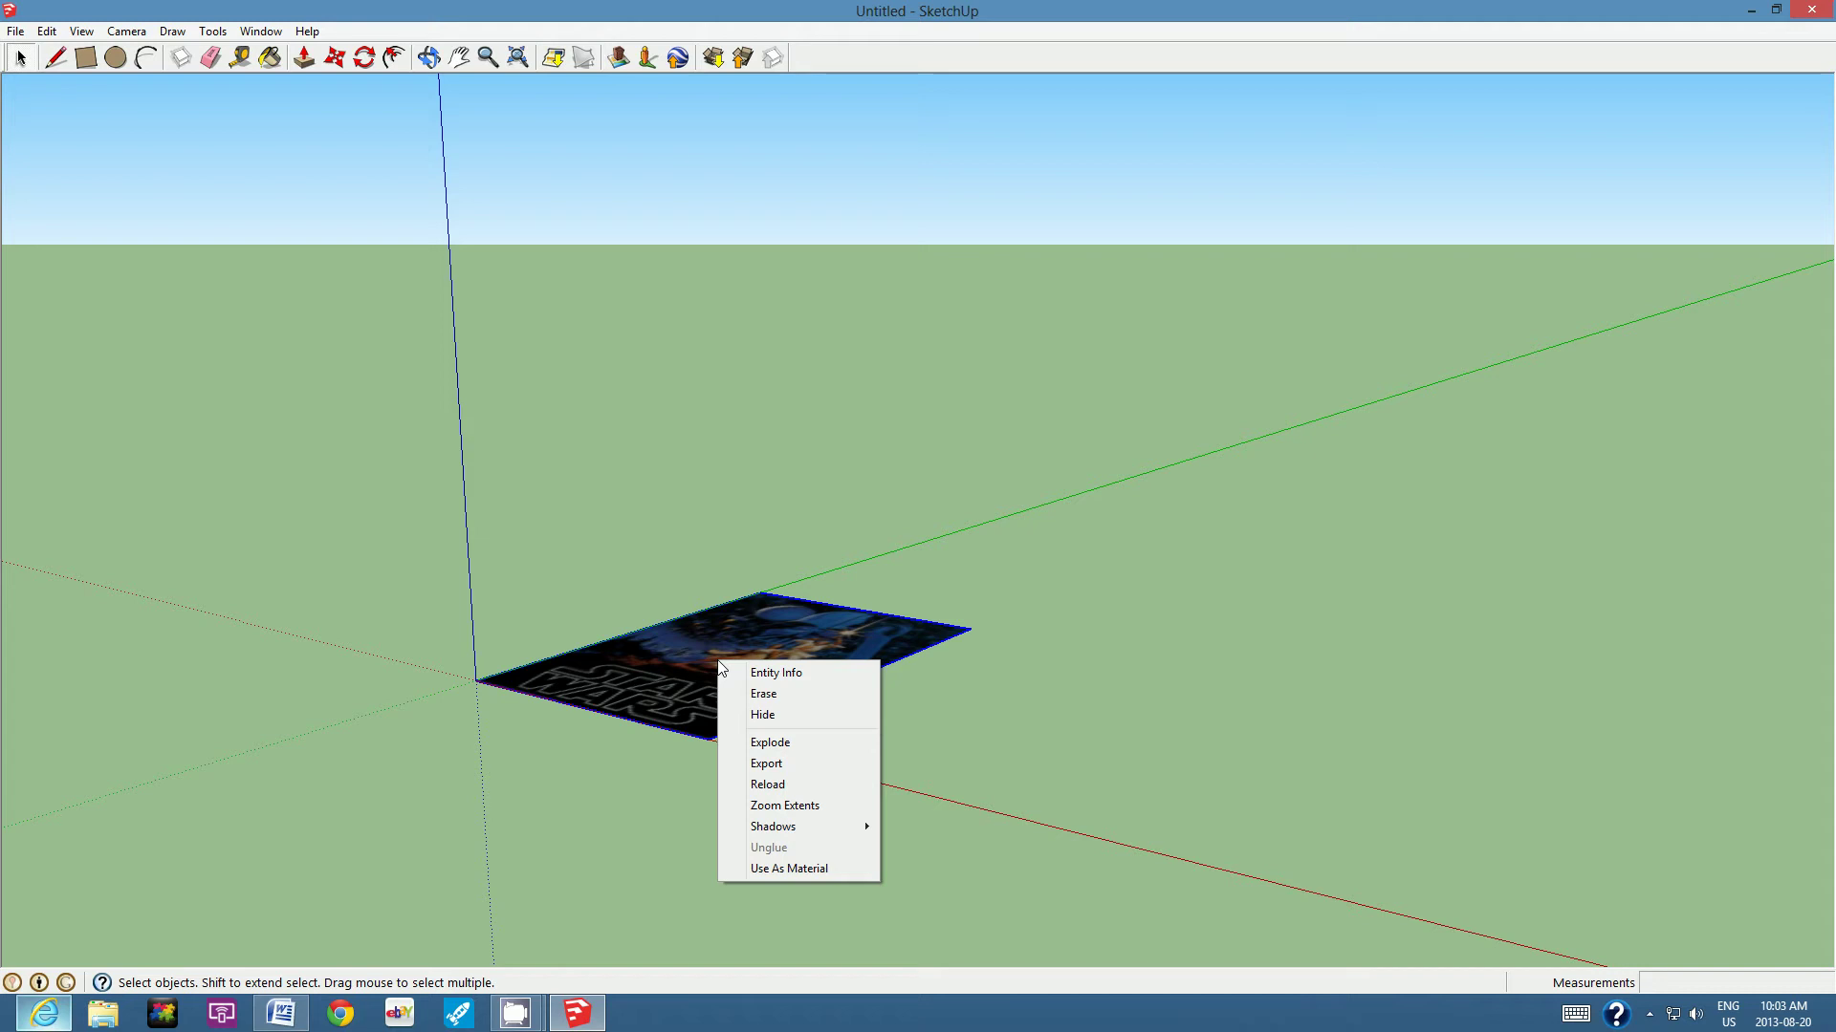
click(774, 743)
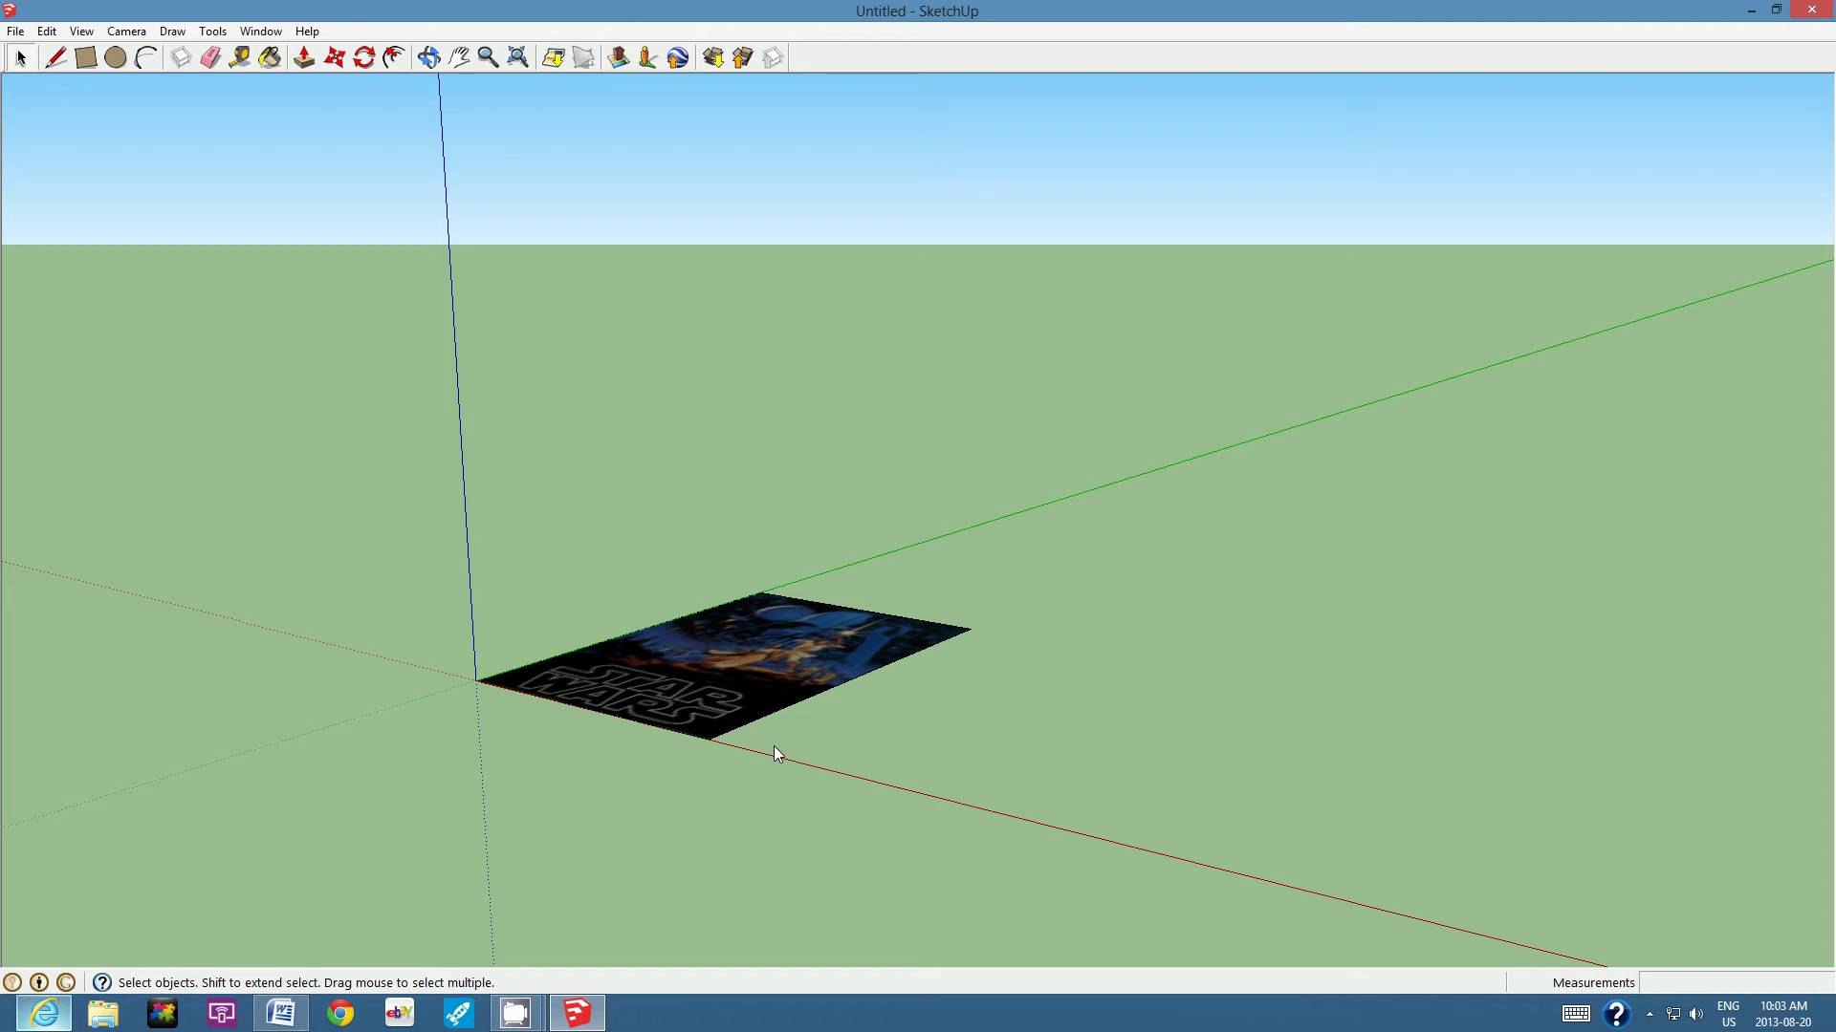
Step: Pull the Star Wars poster face up by about 0.02 m to give it thickness
click(303, 61)
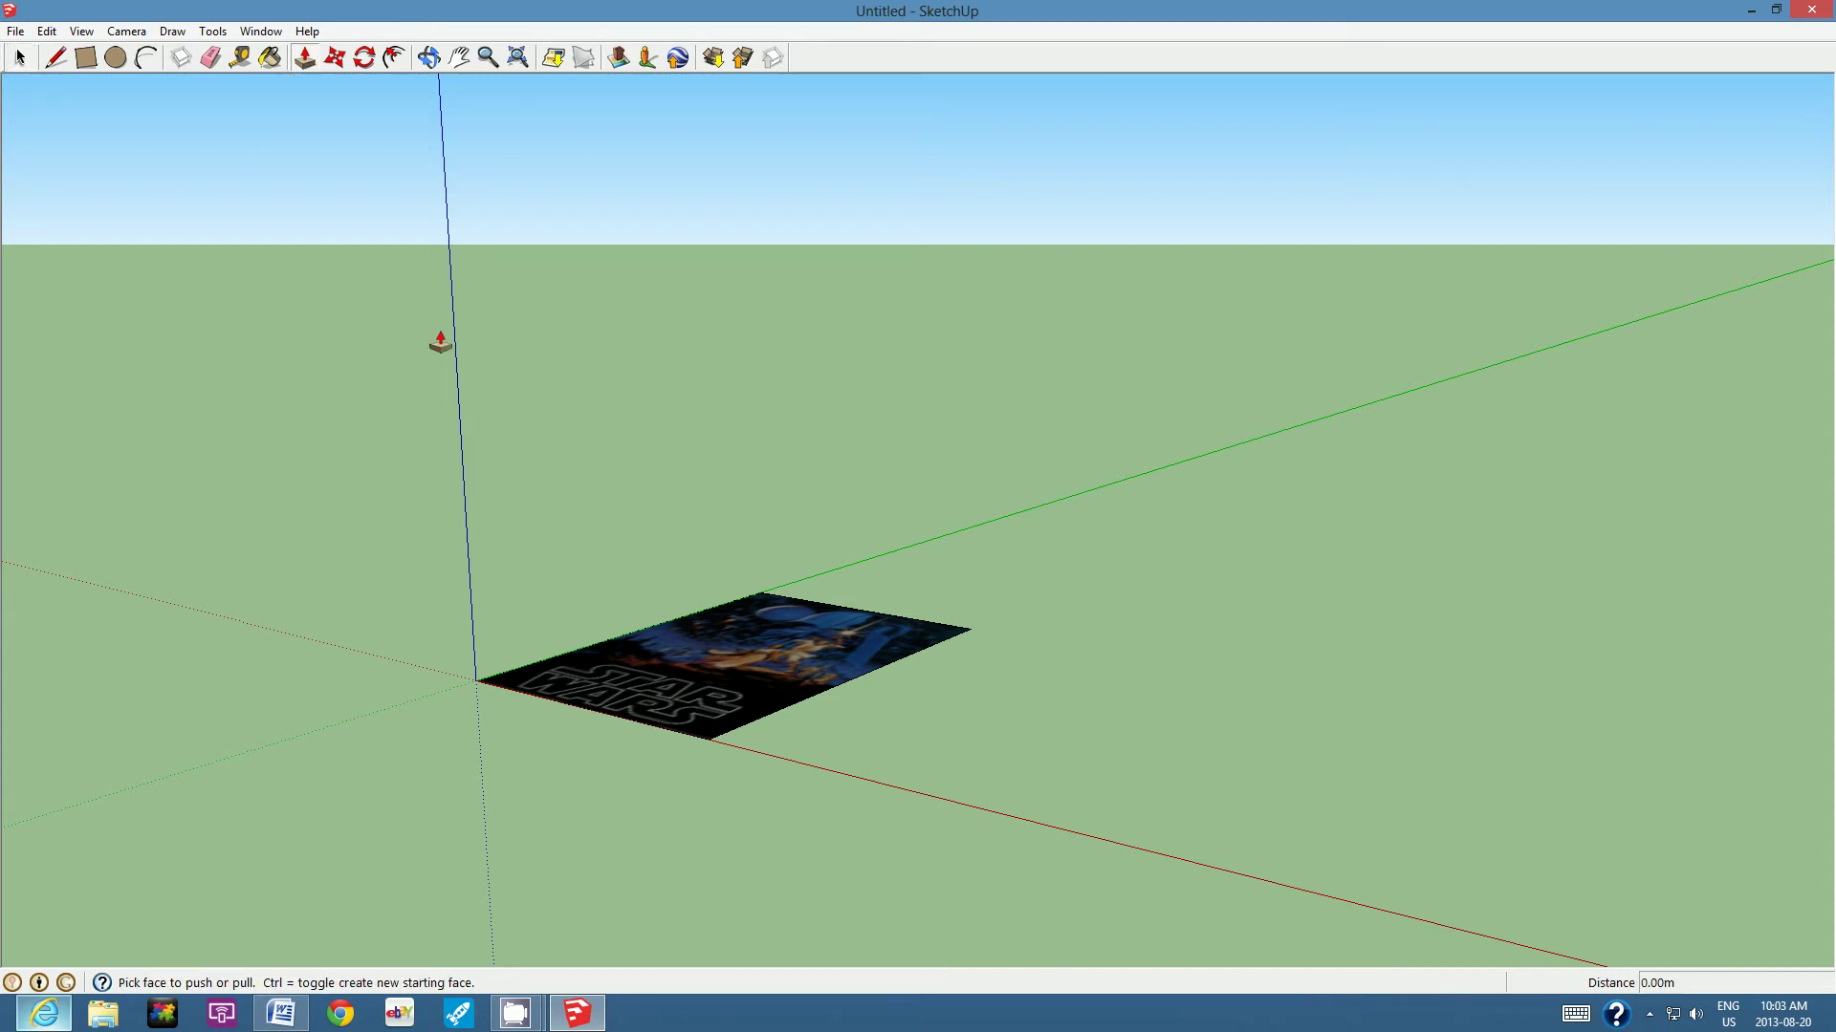
click(664, 687)
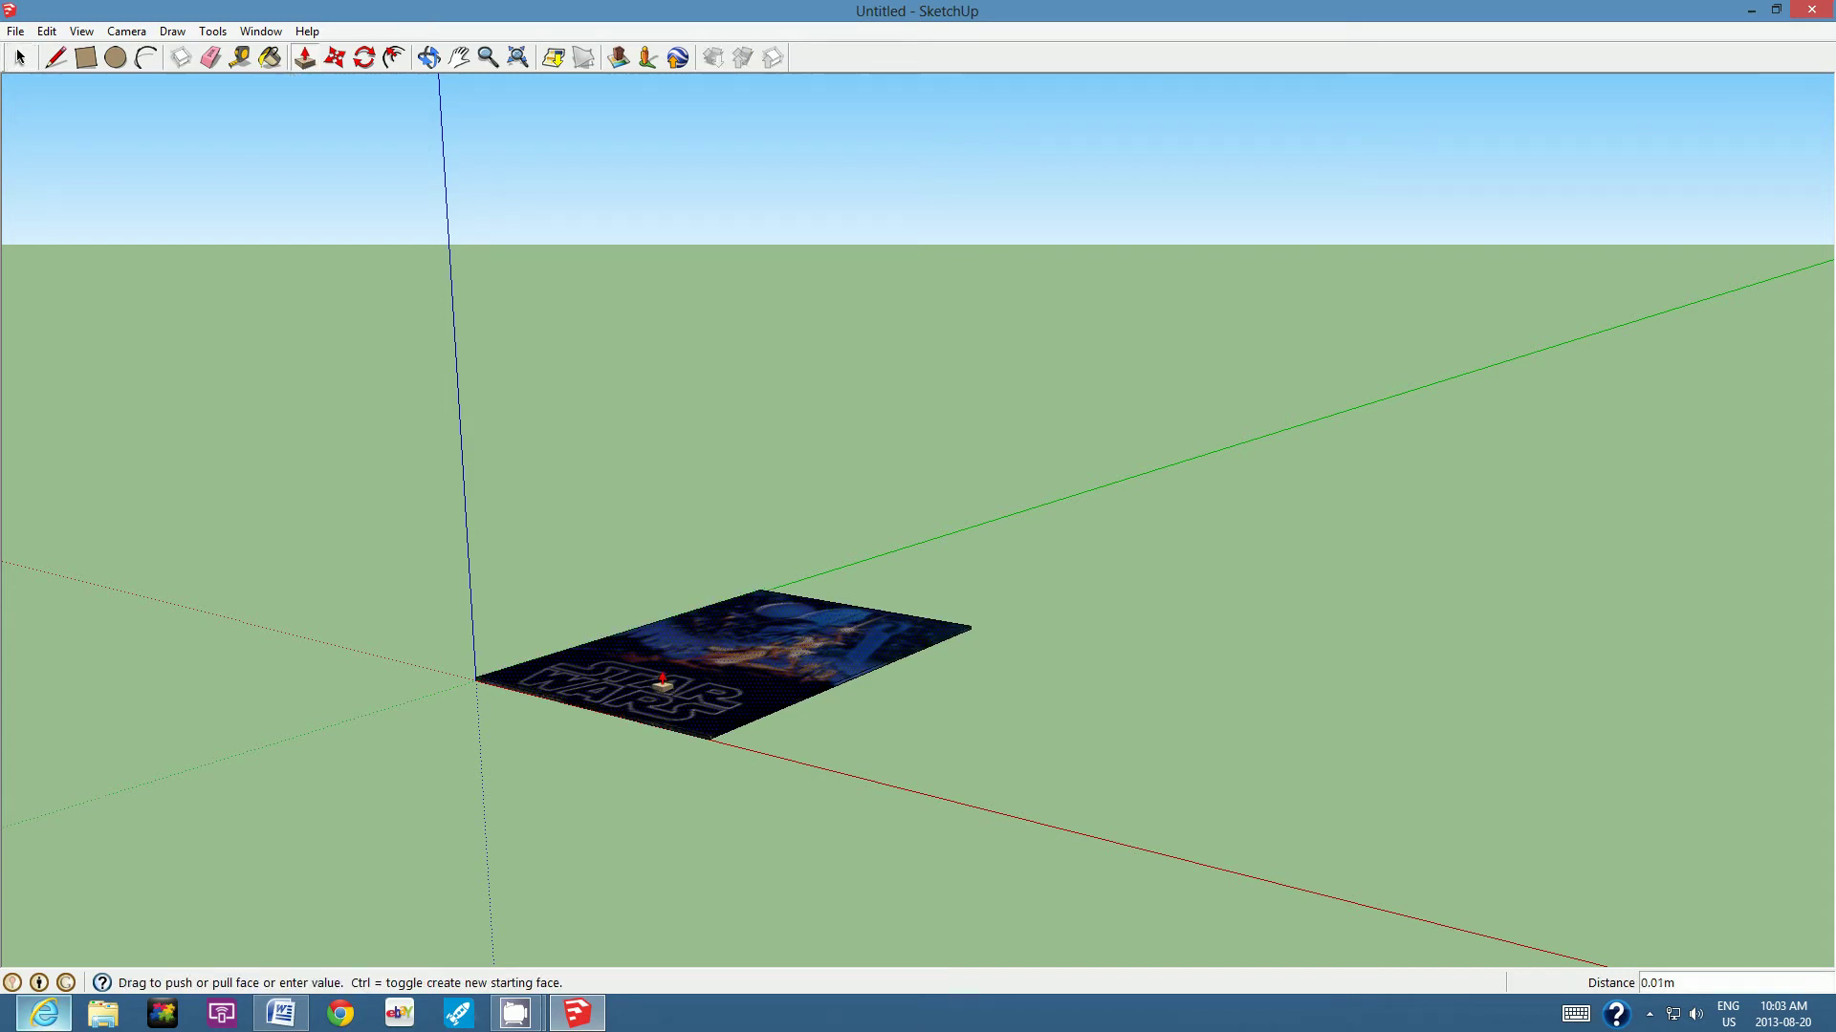
mouse_move(665, 687)
mouse_down()
mouse_move(662, 631)
mouse_move(666, 680)
mouse_up()
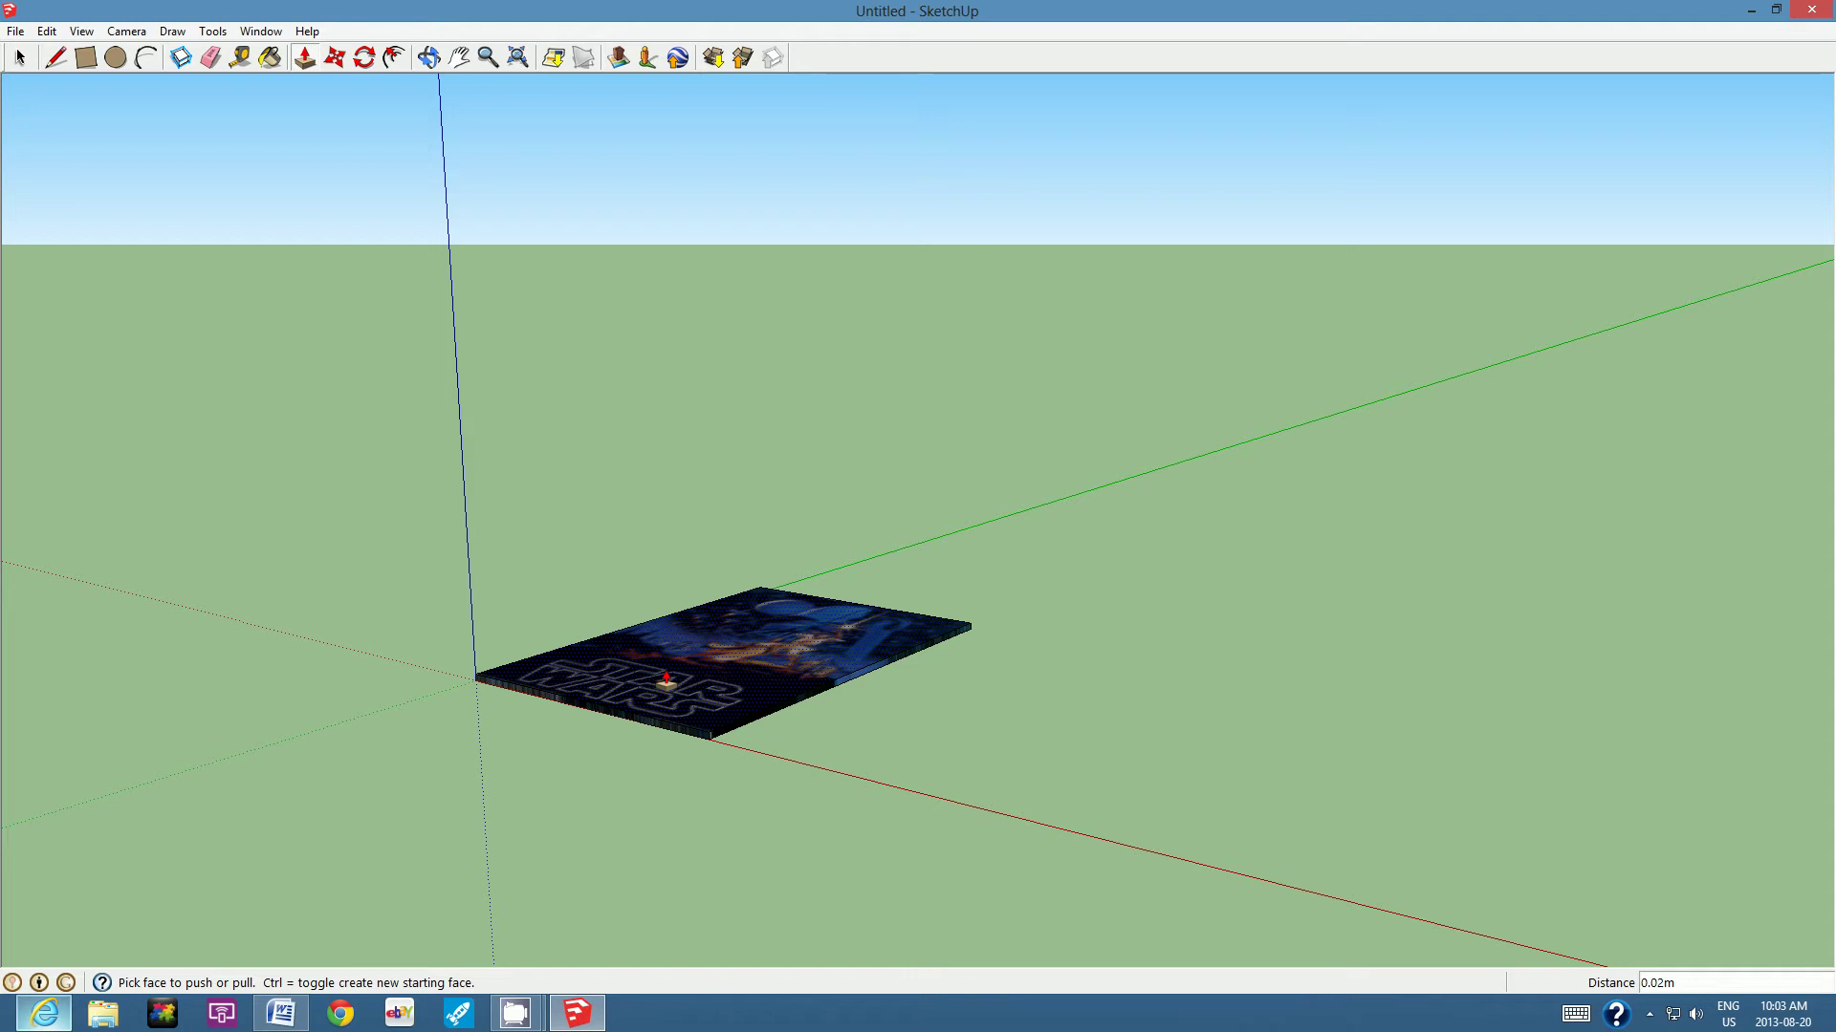
Step: Turn on the Large Tool Set
click(430, 58)
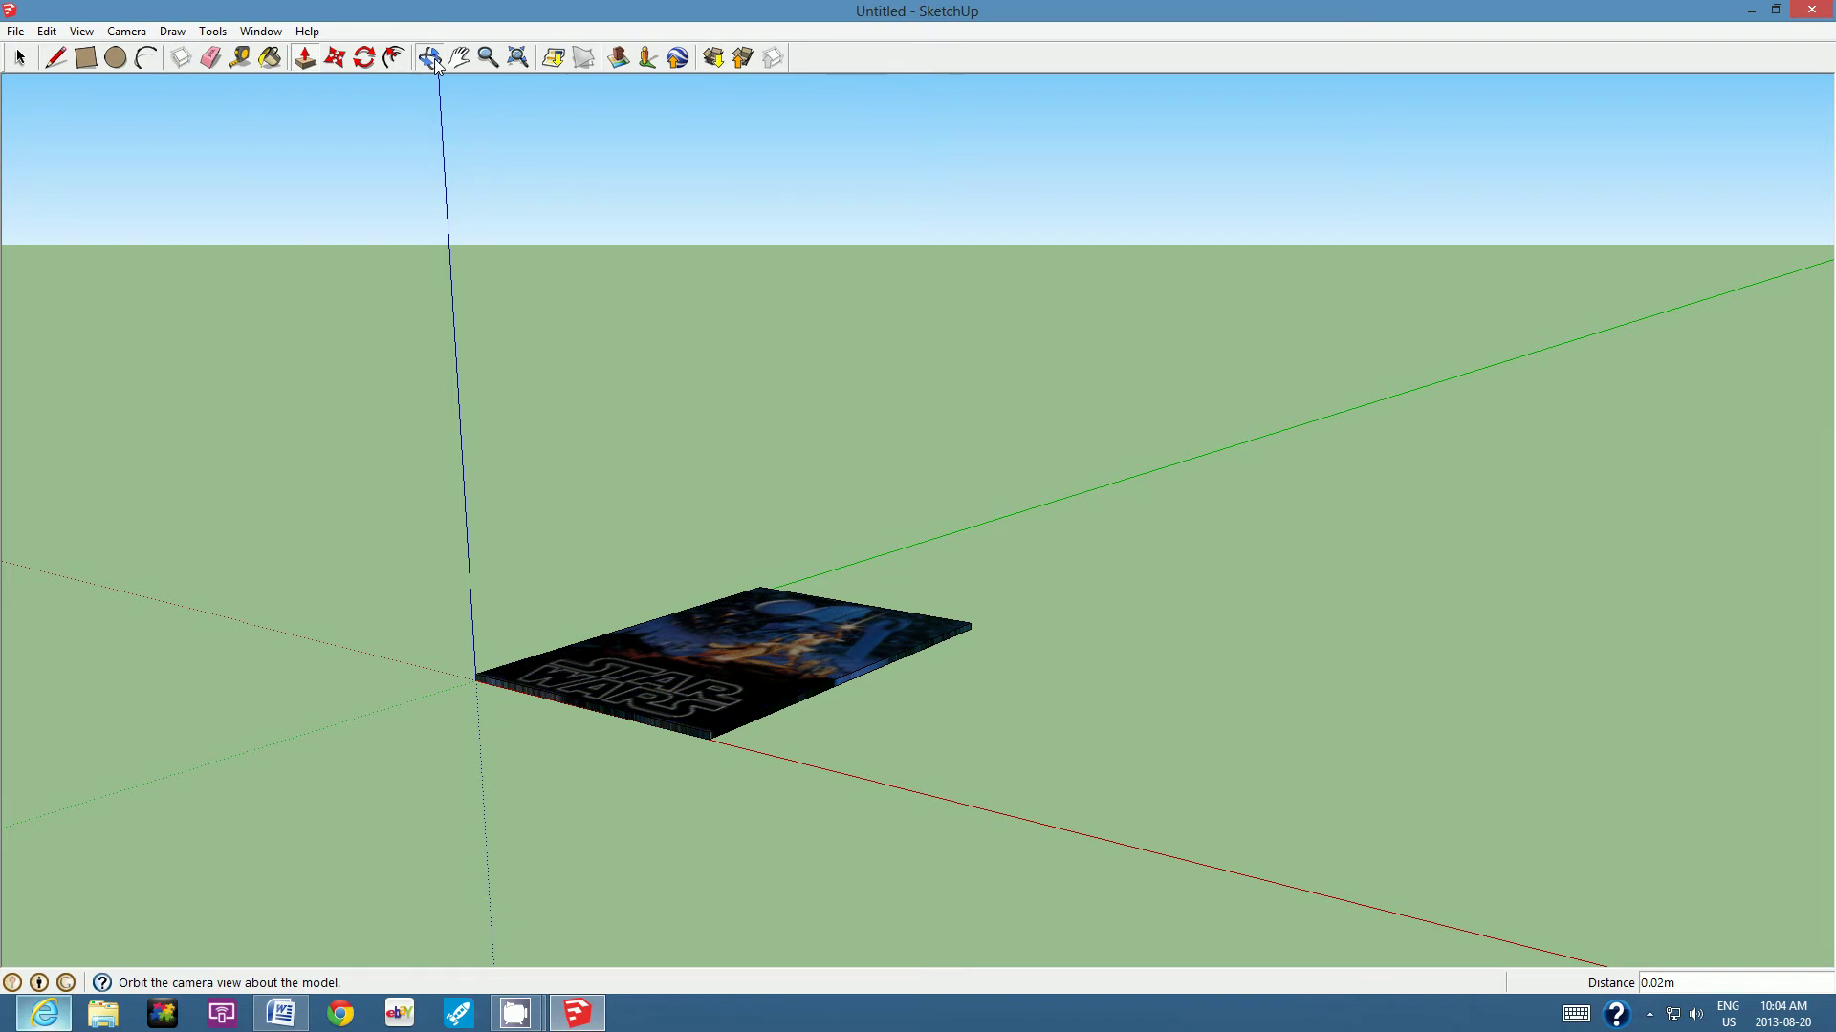
drag(686, 675, 680, 536)
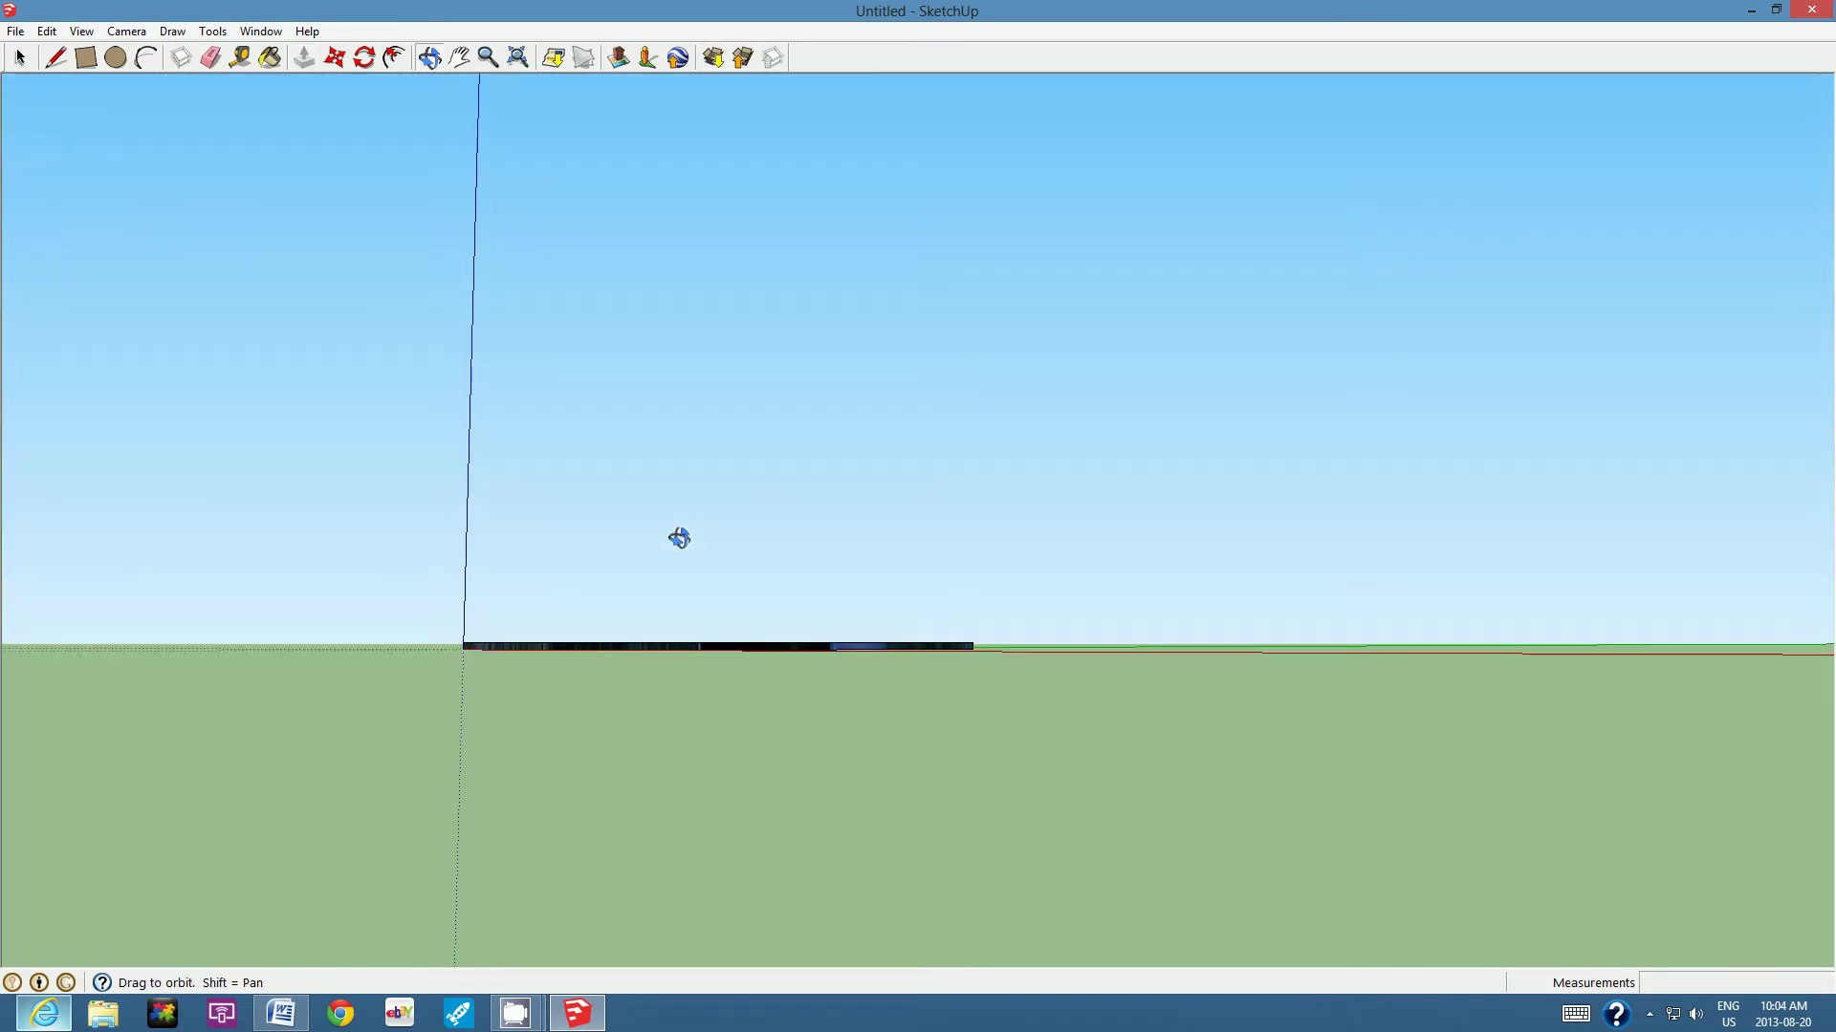
drag(672, 663, 670, 485)
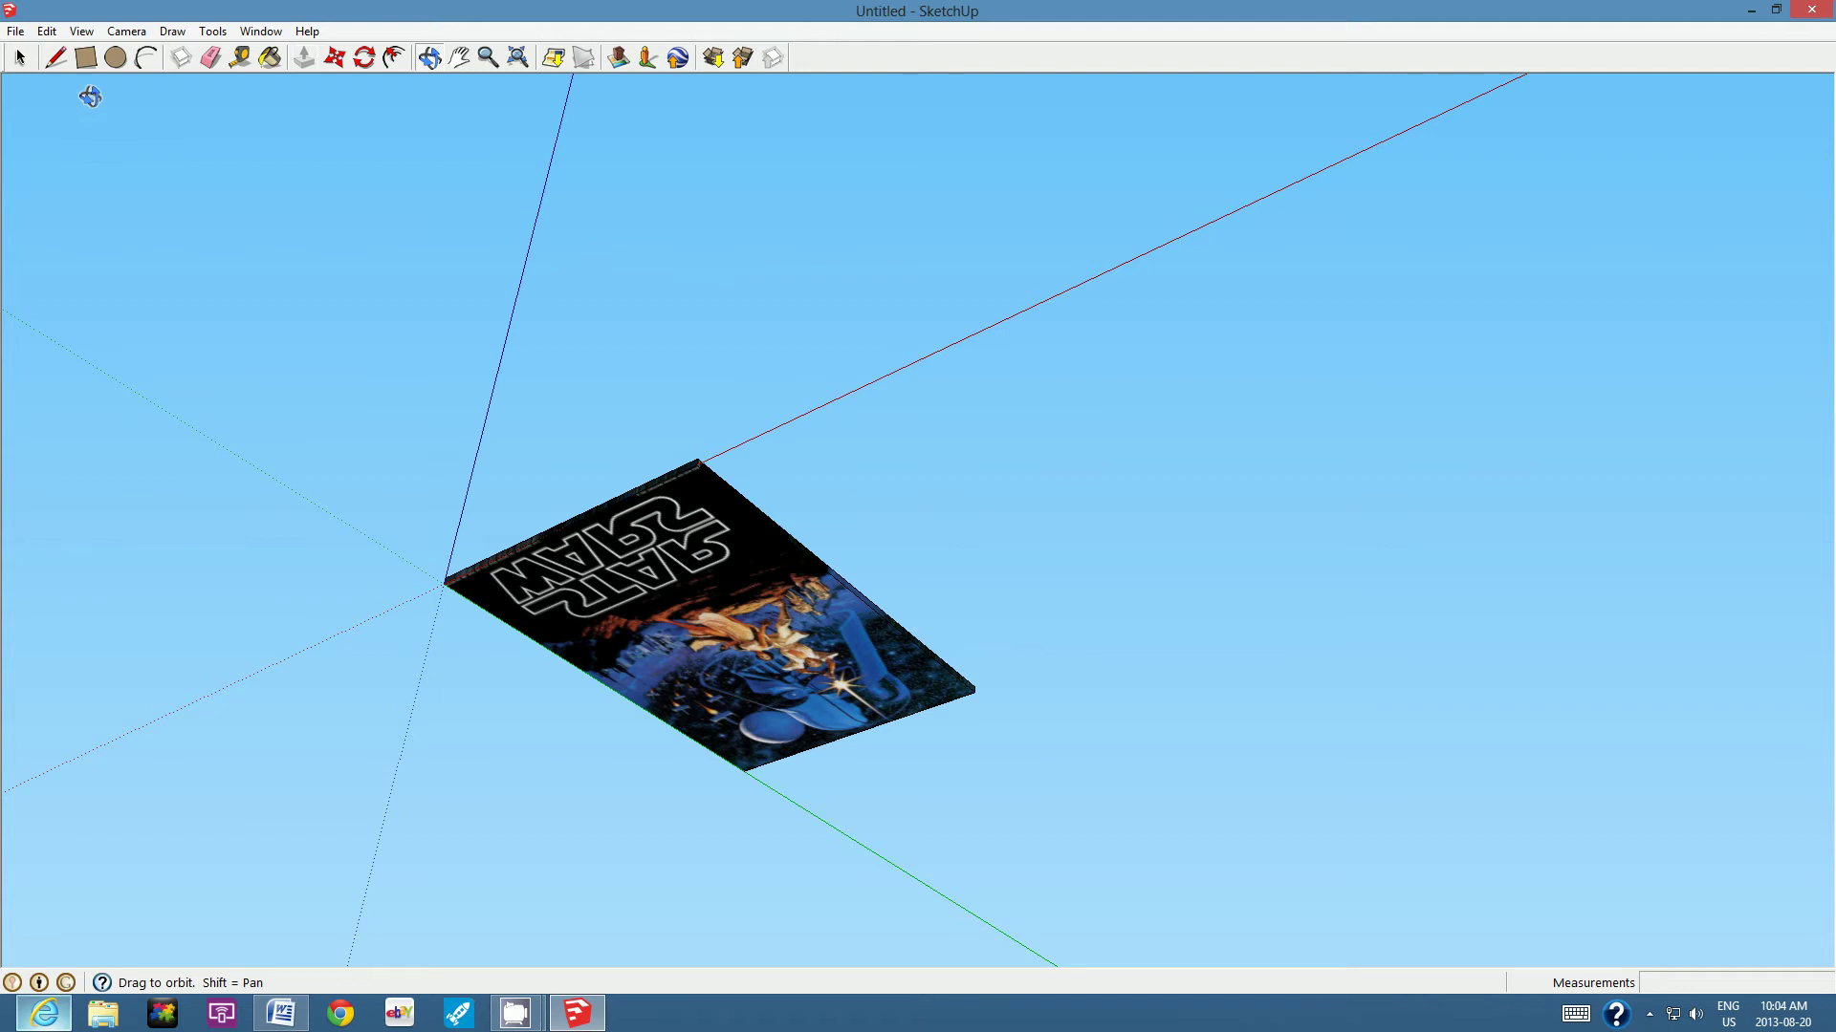
click(82, 31)
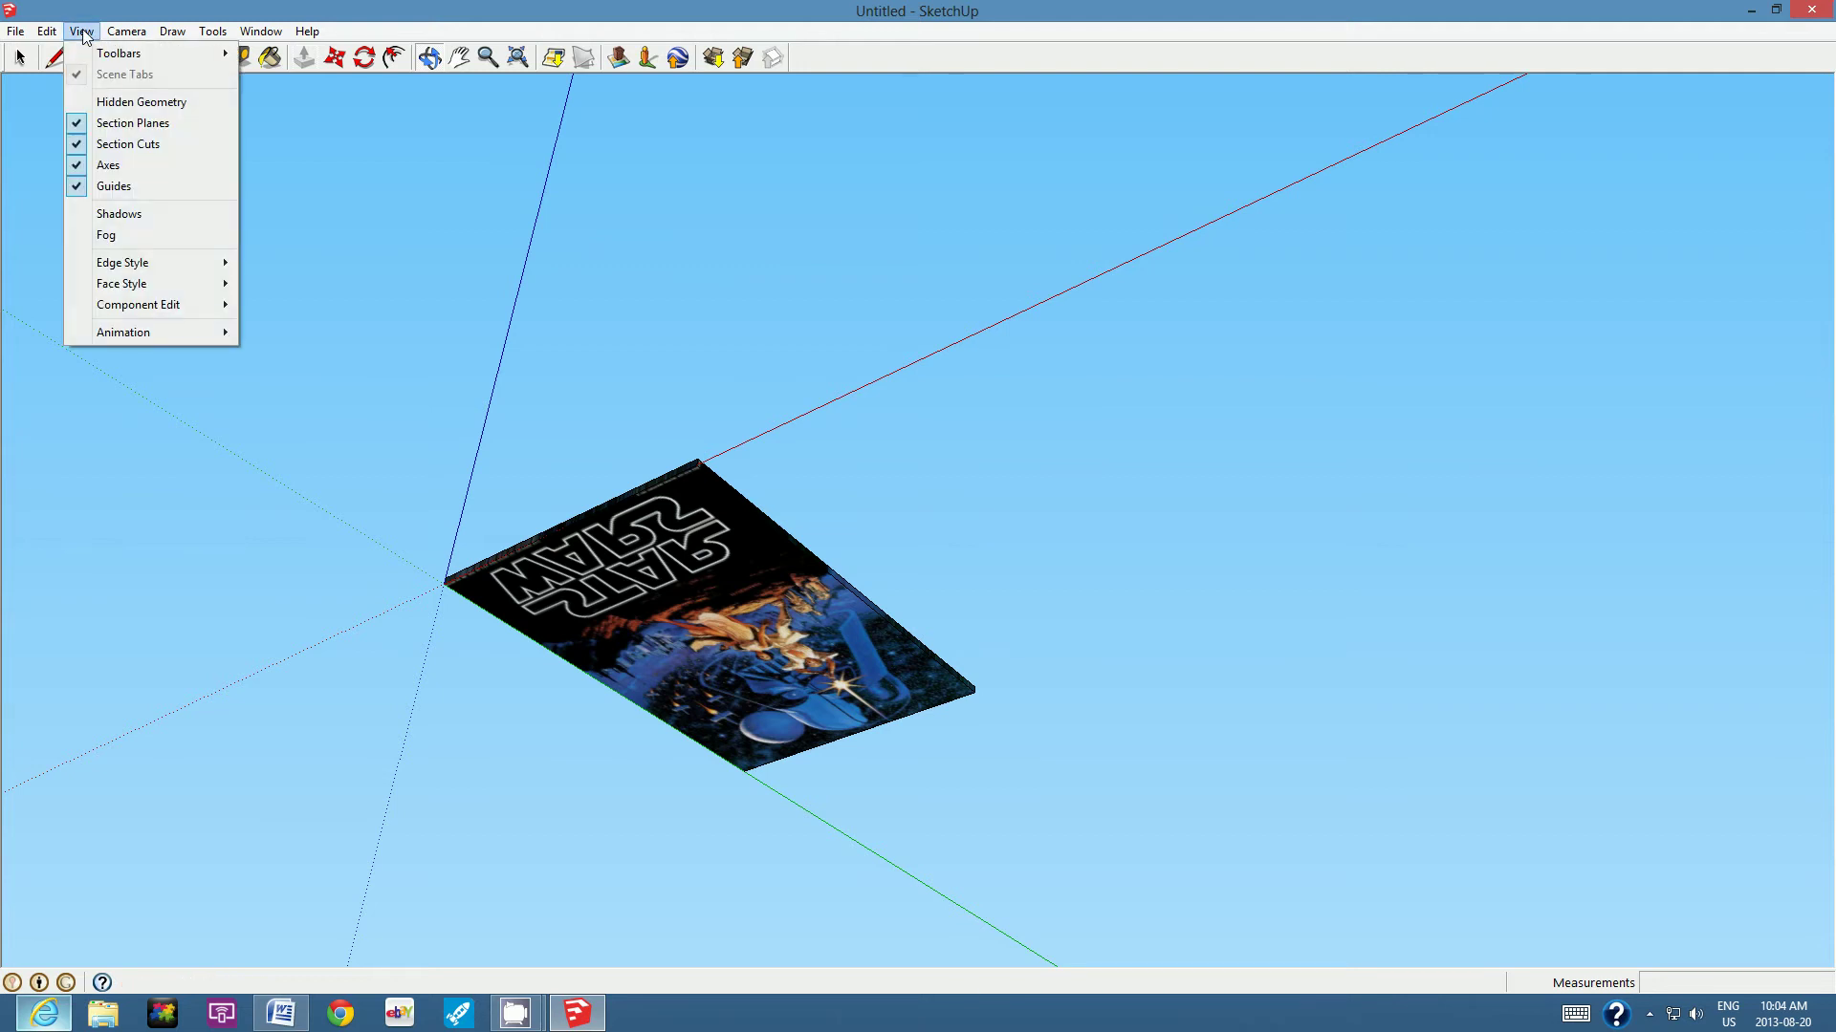
mouse_move(105, 56)
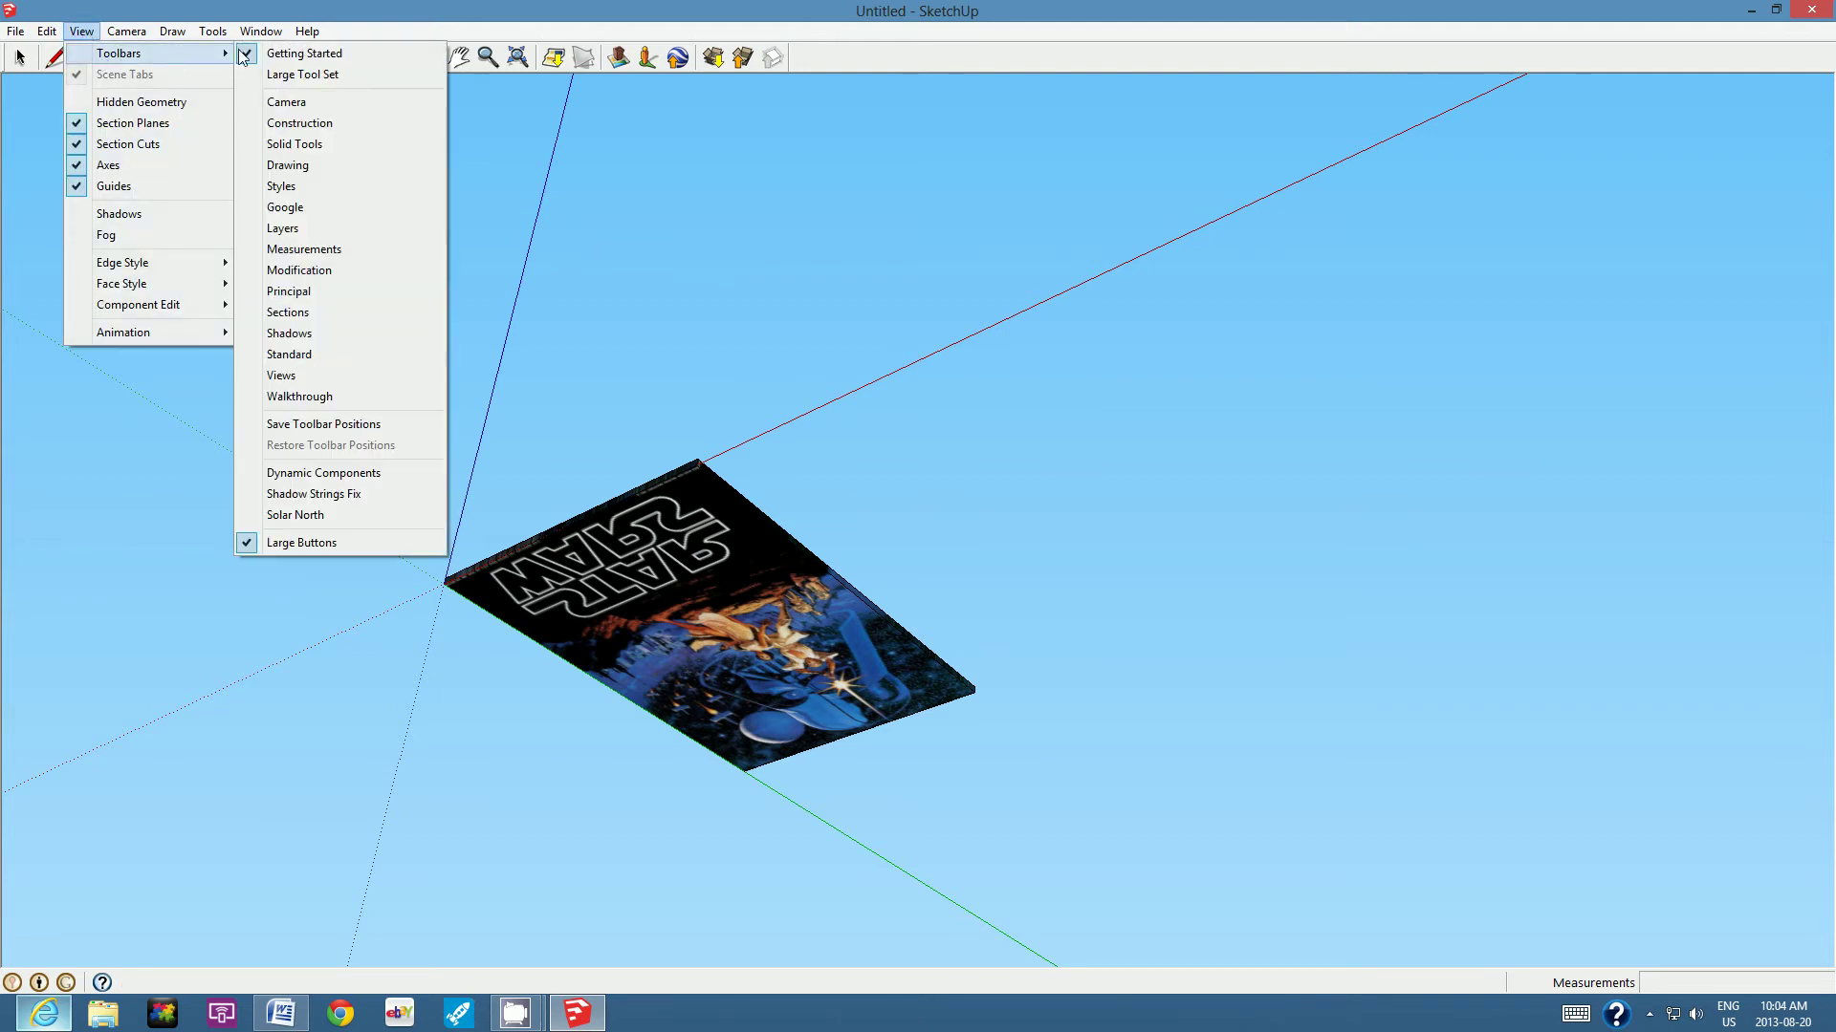
click(311, 77)
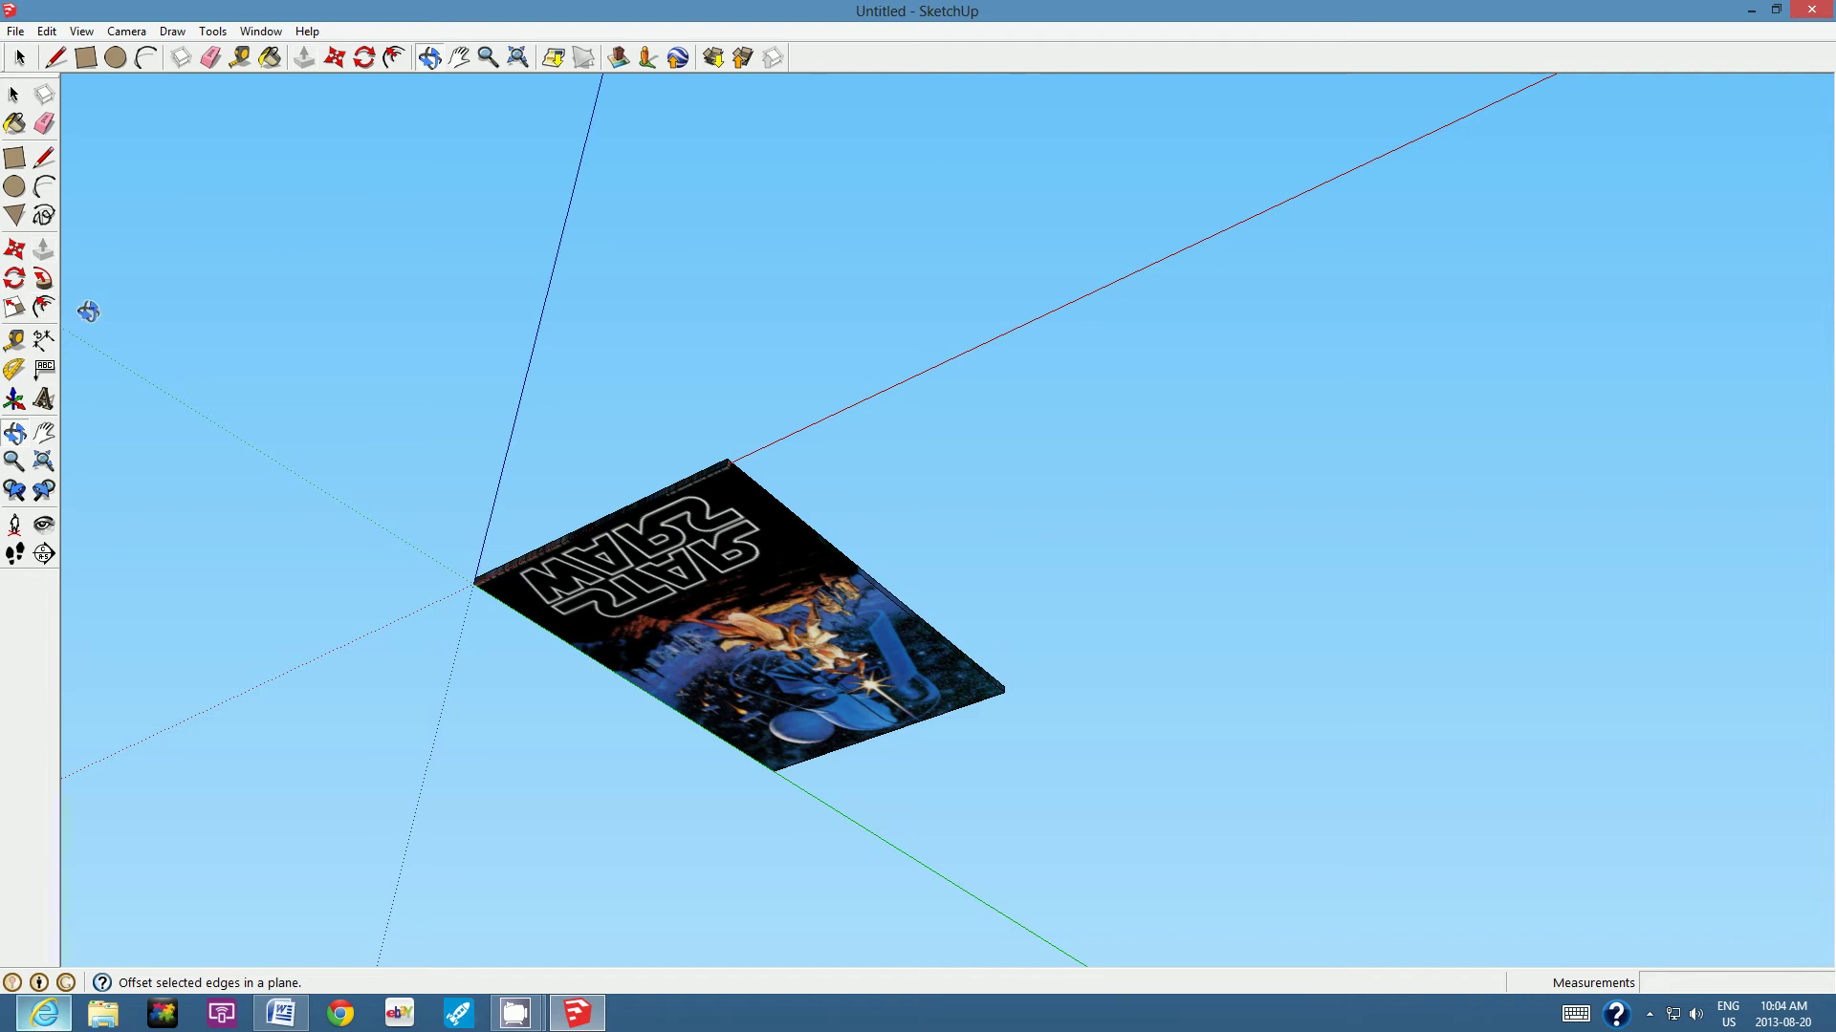
Step: Offset the outline of the poster's underside outward by about 0.04 m to create a border face
click(45, 310)
click(775, 492)
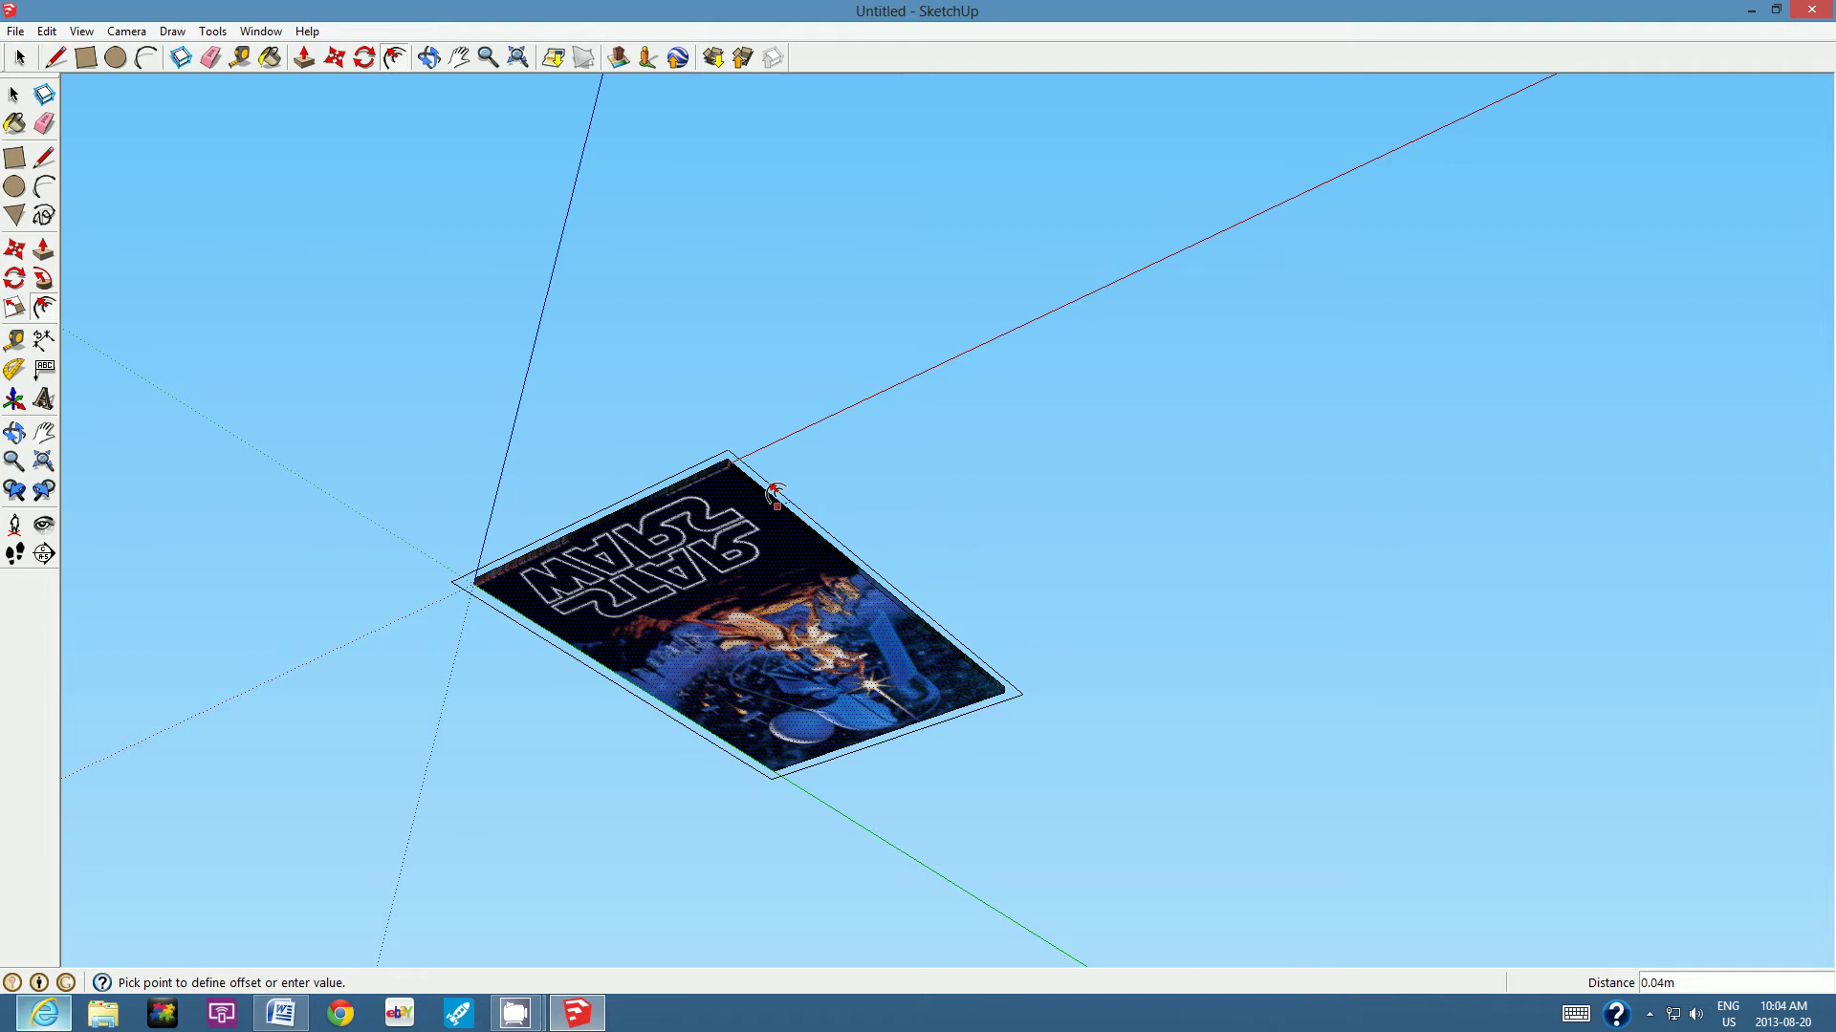
click(774, 492)
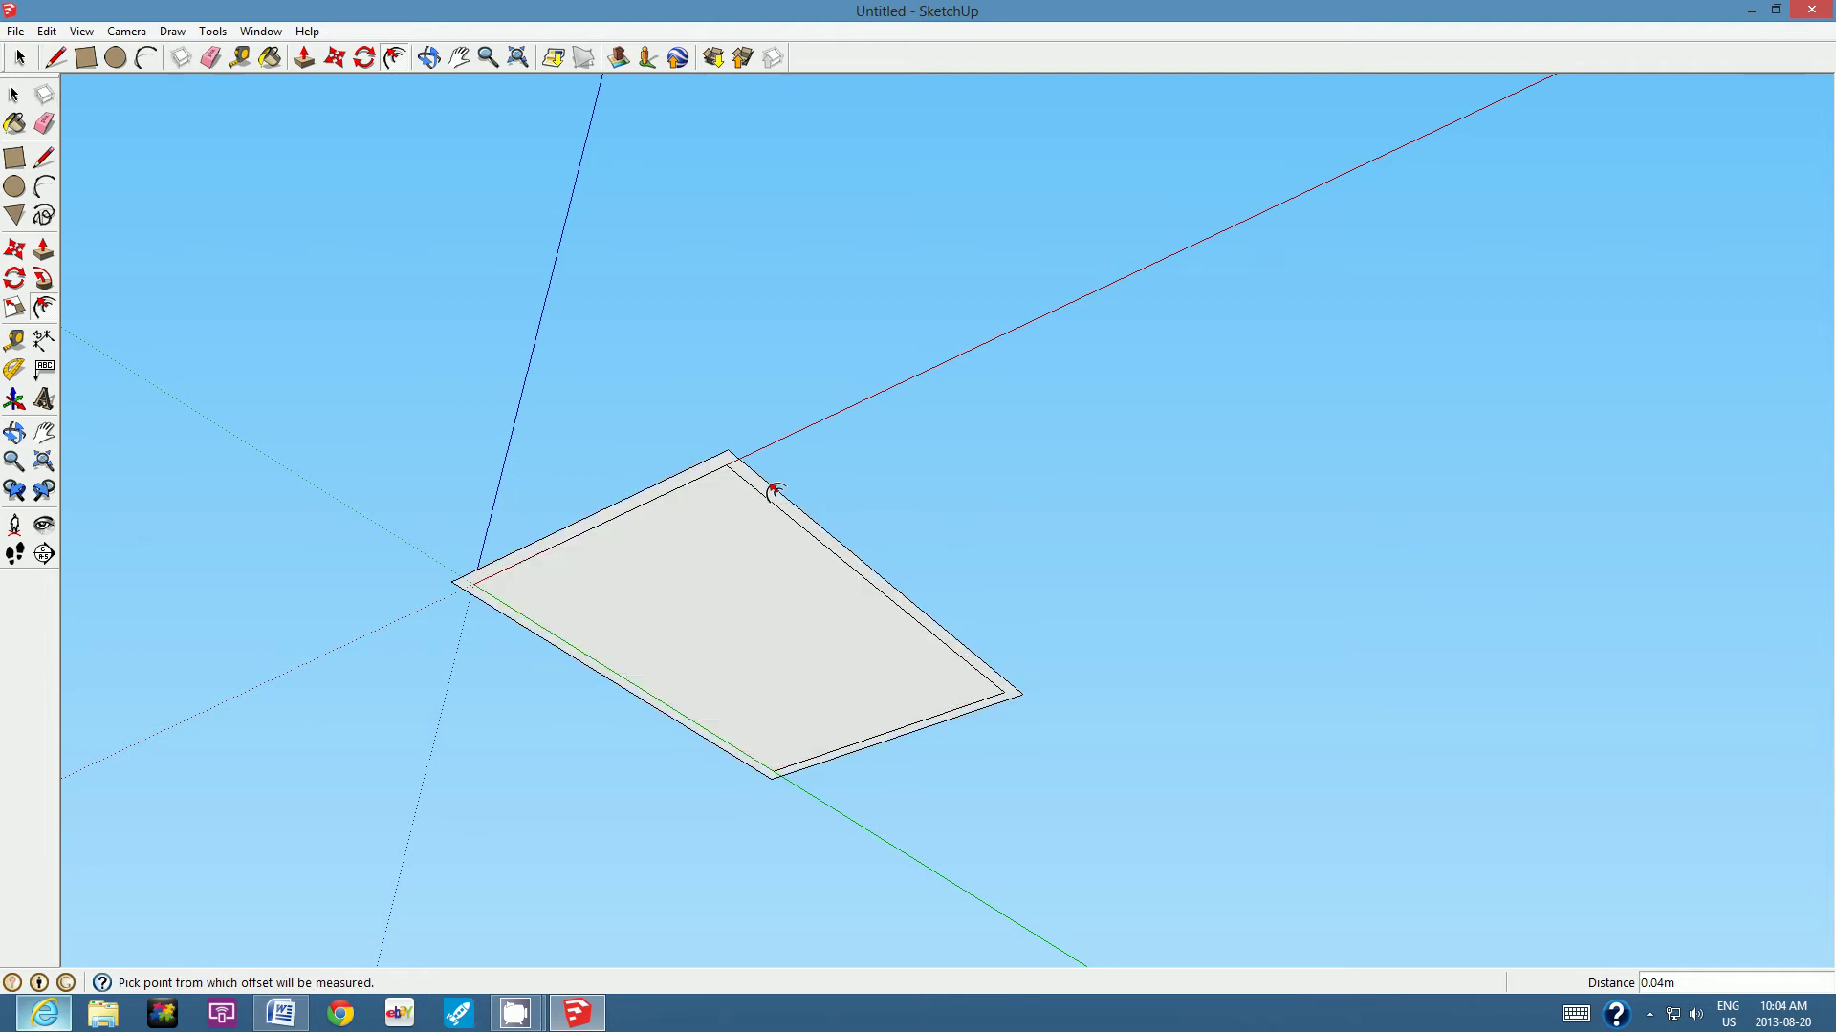
Step: Pull the border face around the poster up by about 0.04 m to form a raised frame
click(430, 58)
drag(677, 491, 721, 697)
drag(680, 414, 715, 570)
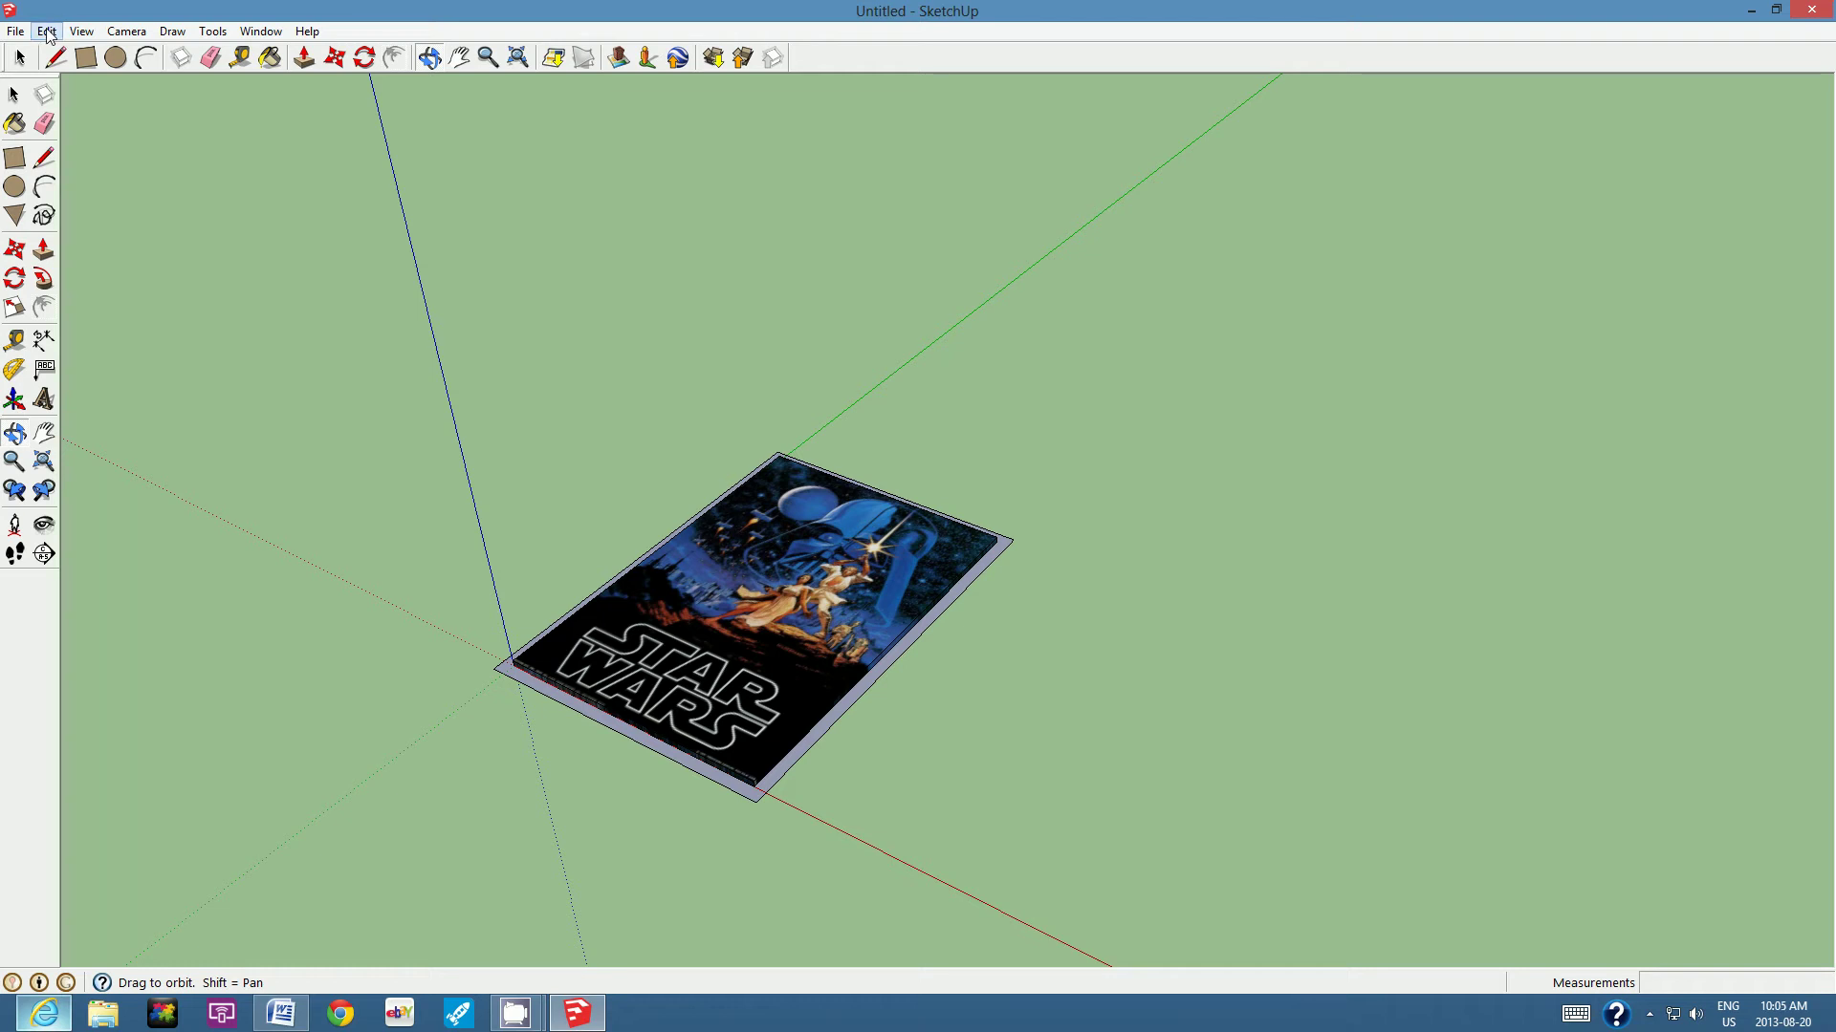
click(303, 60)
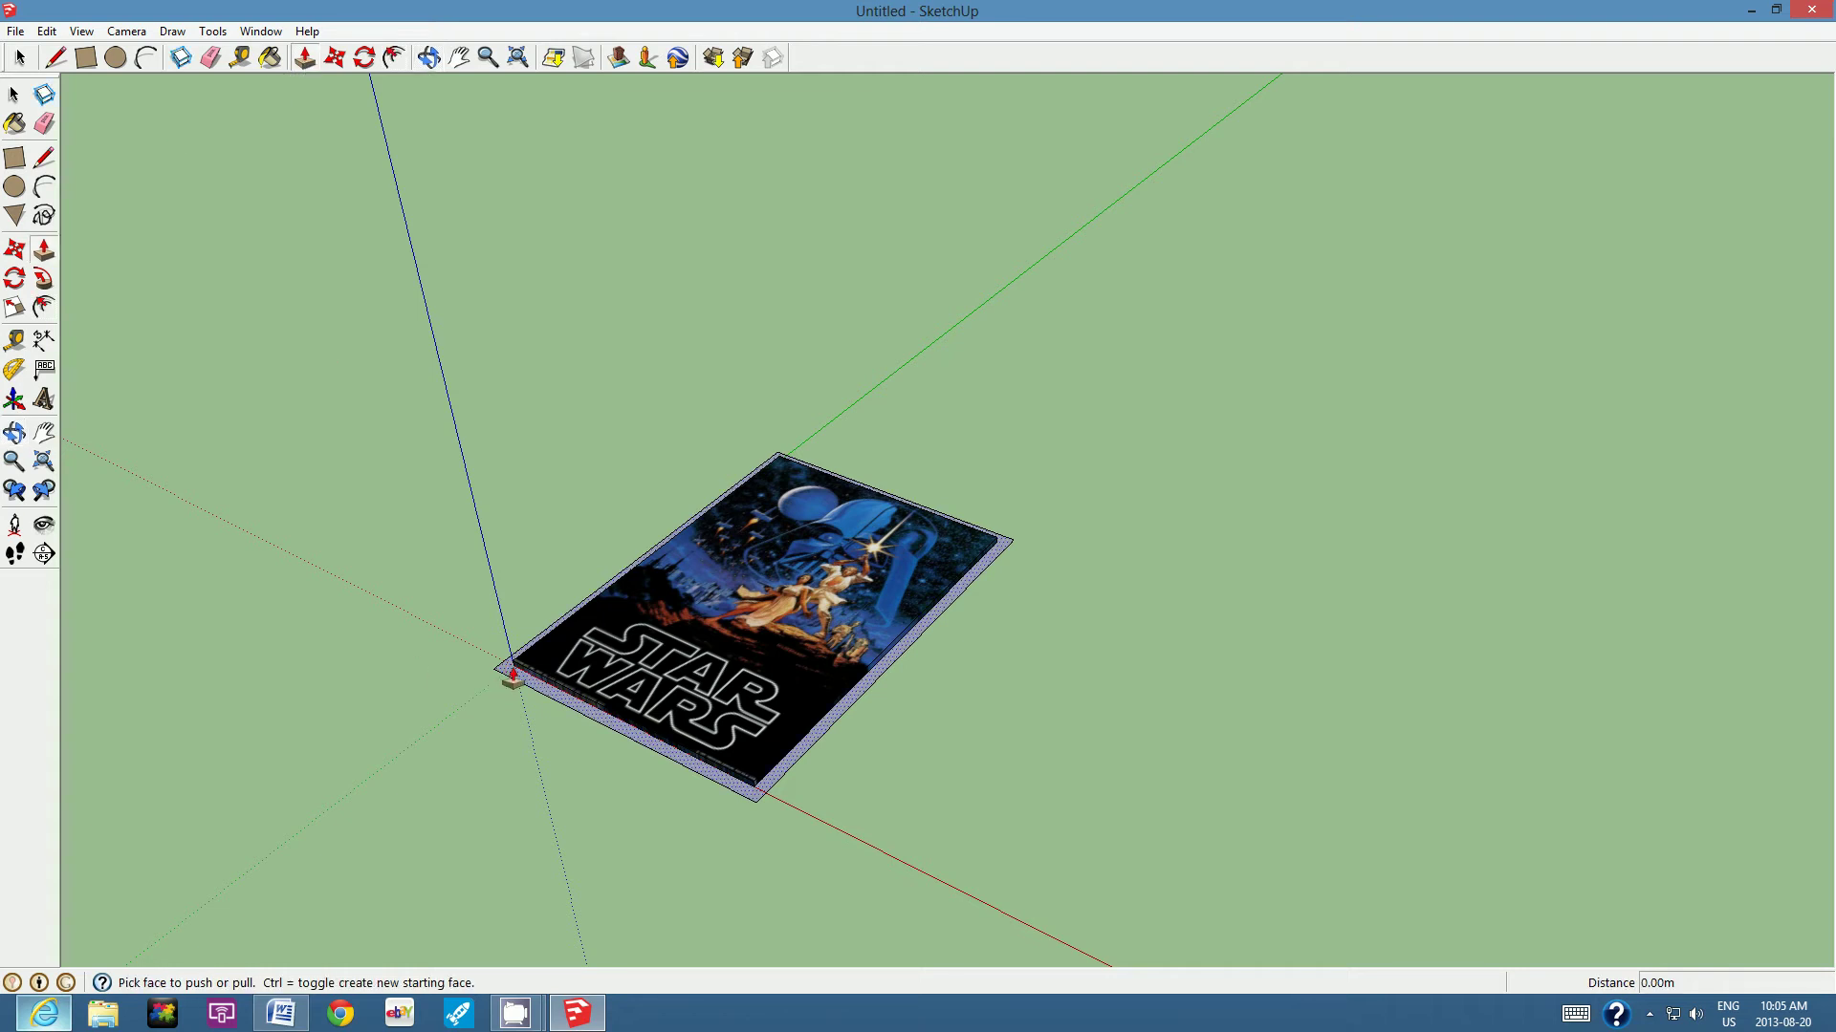
drag(513, 674, 513, 664)
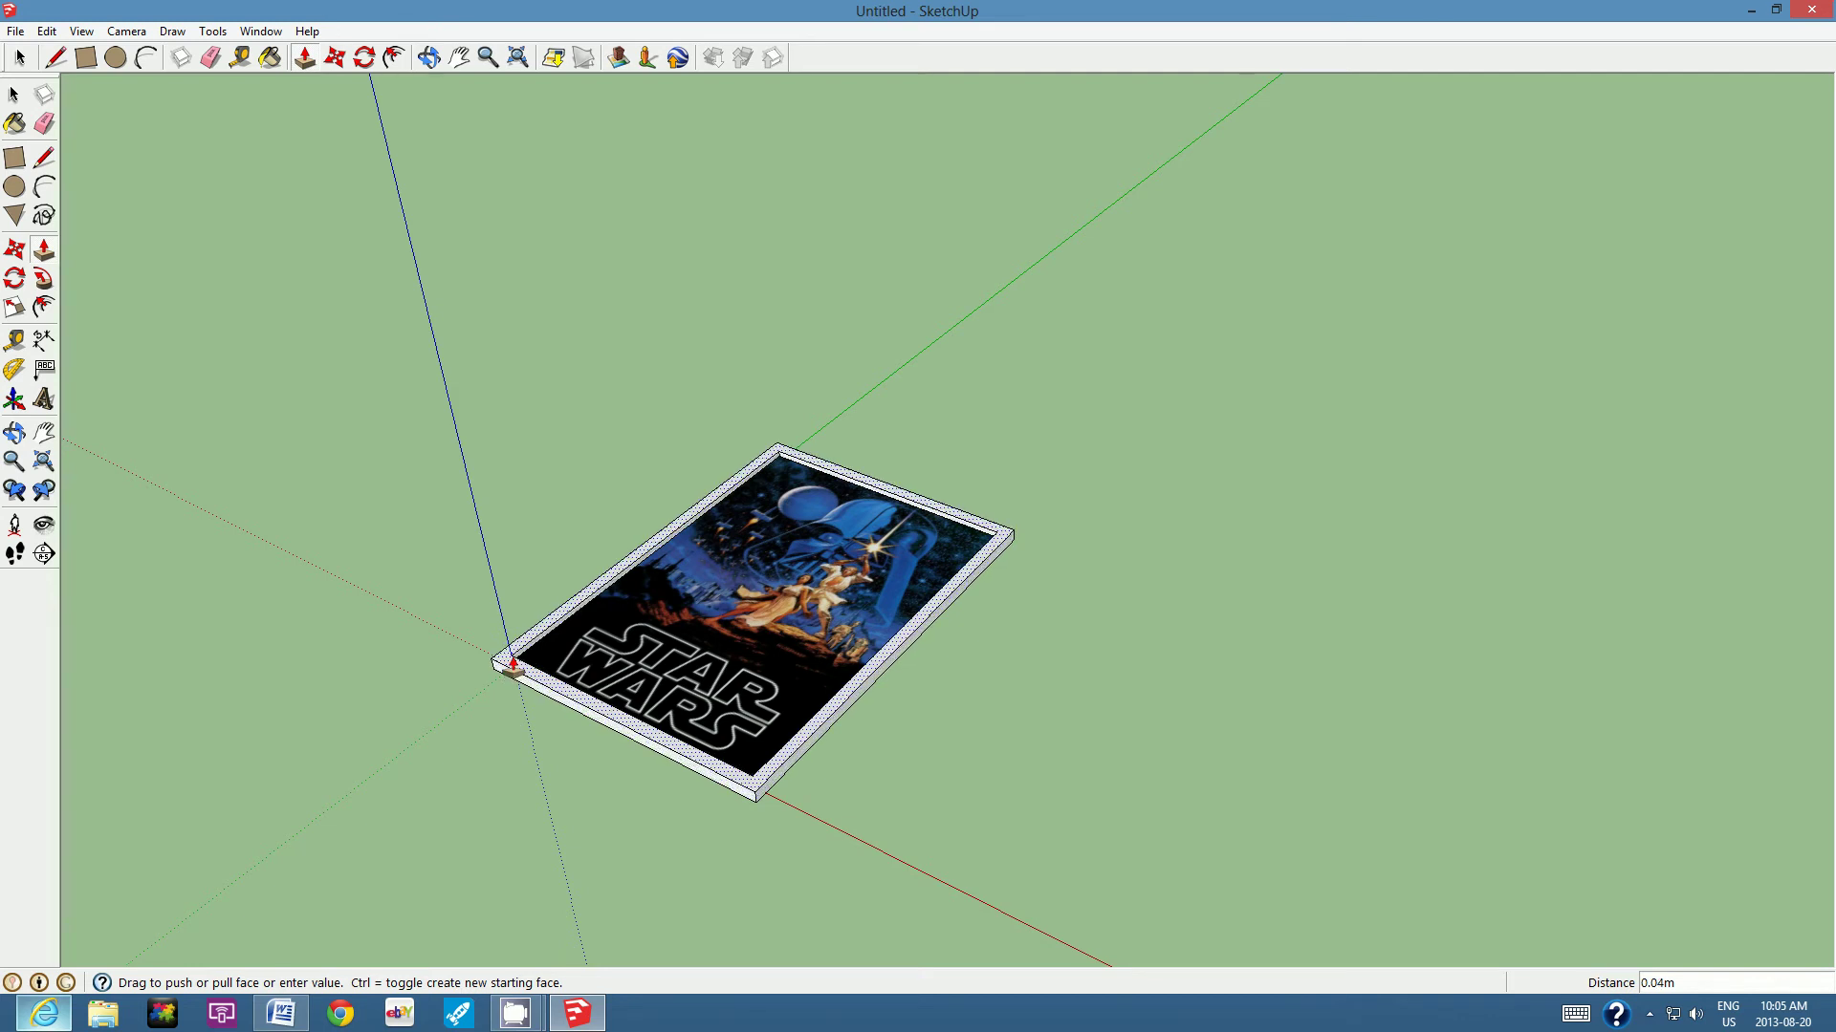
click(513, 666)
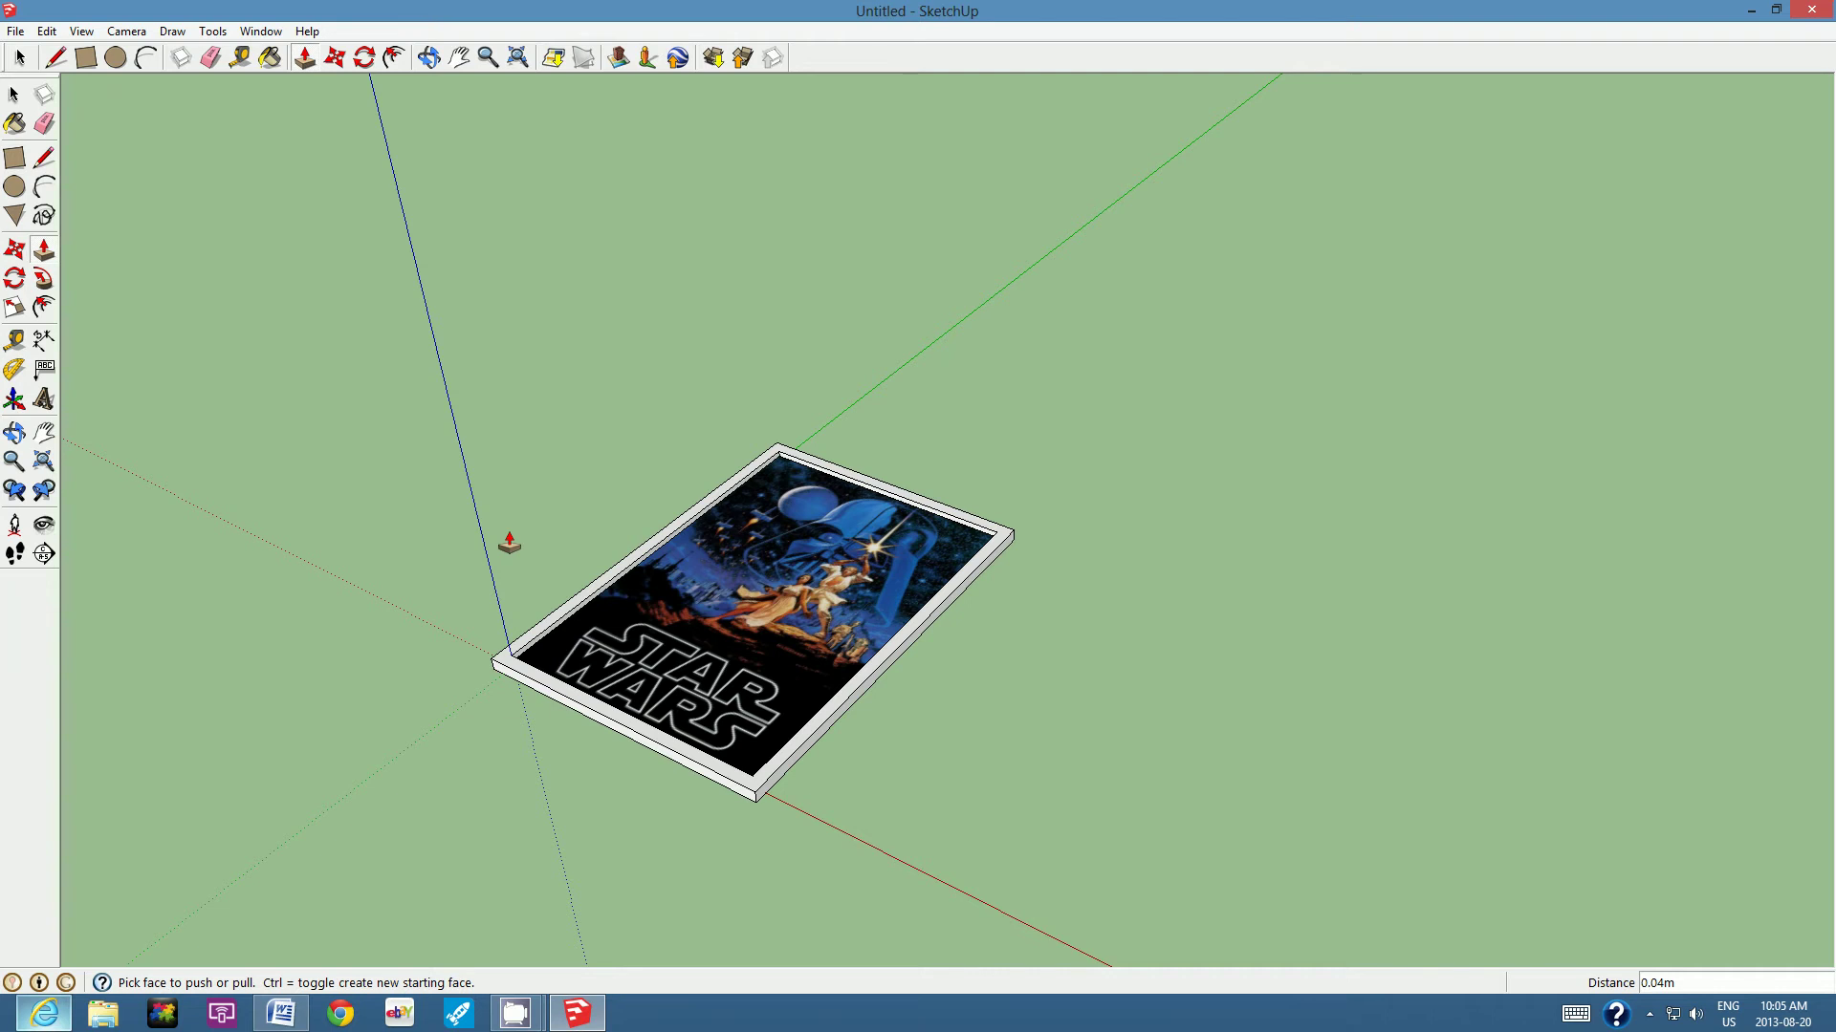
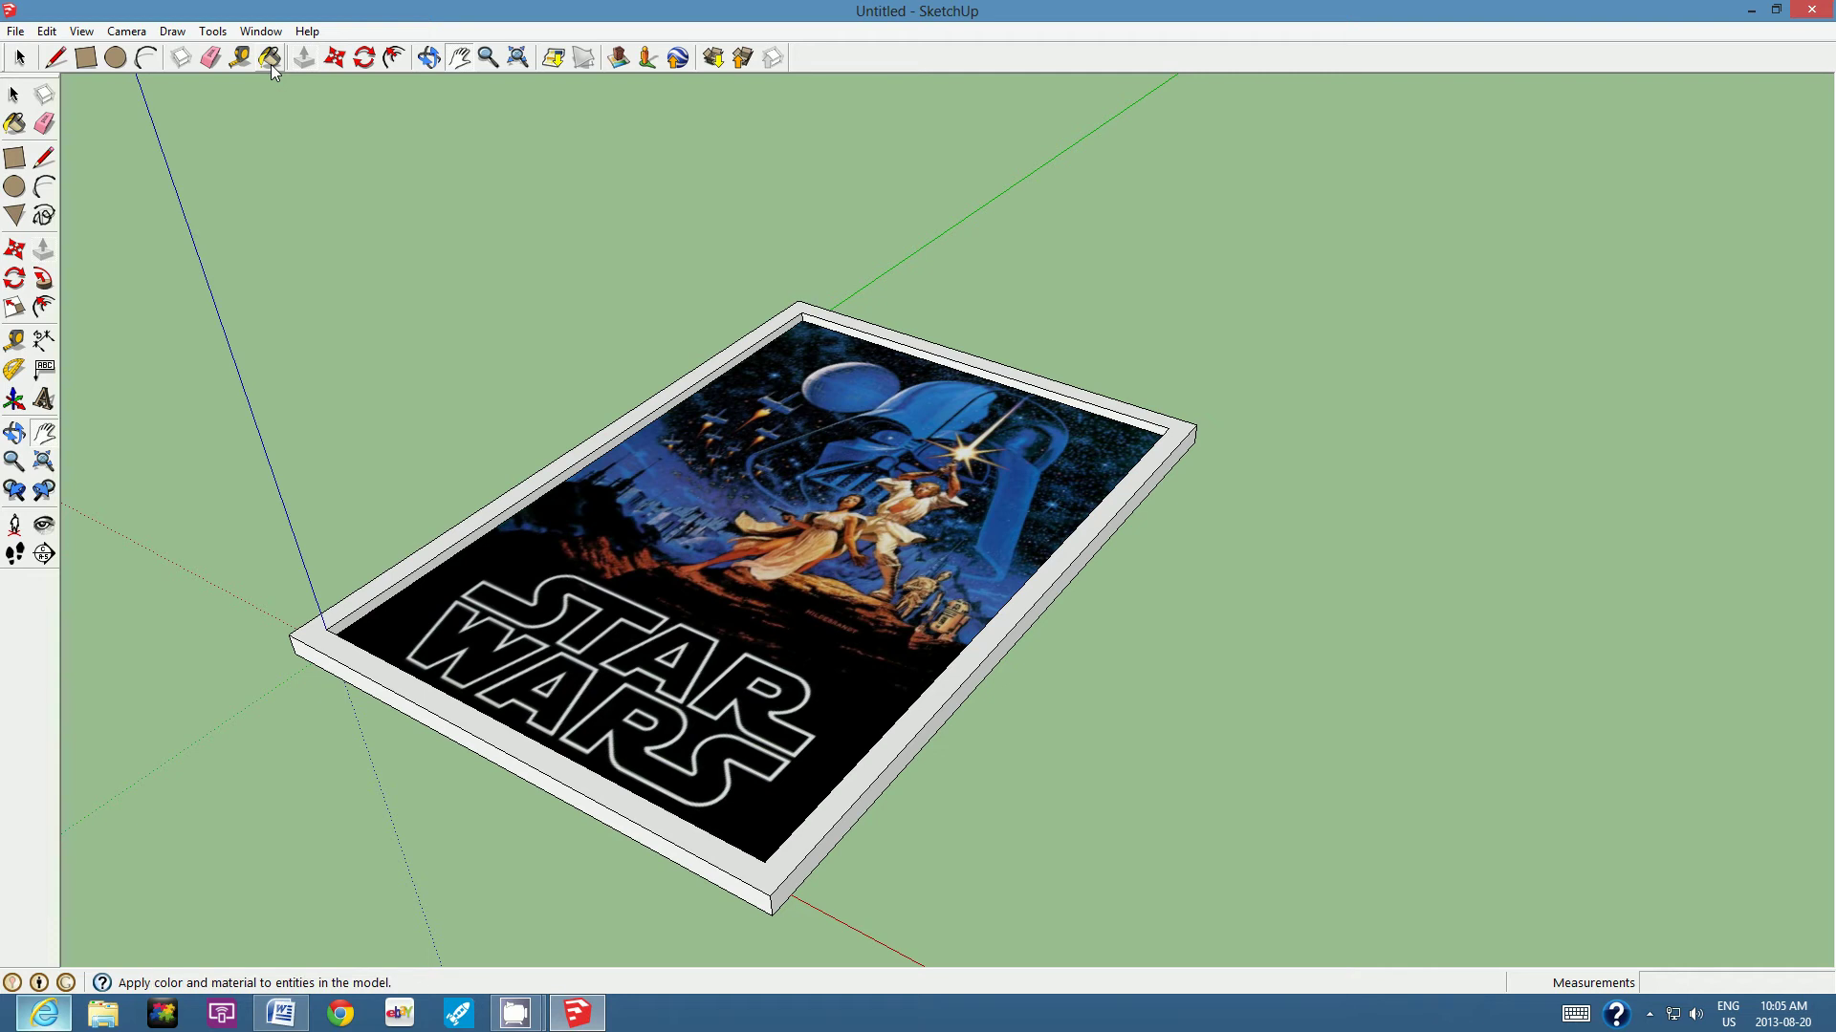
Step: Start the Paint Bucket tool and look through the swatches in the Colors material collection
click(271, 65)
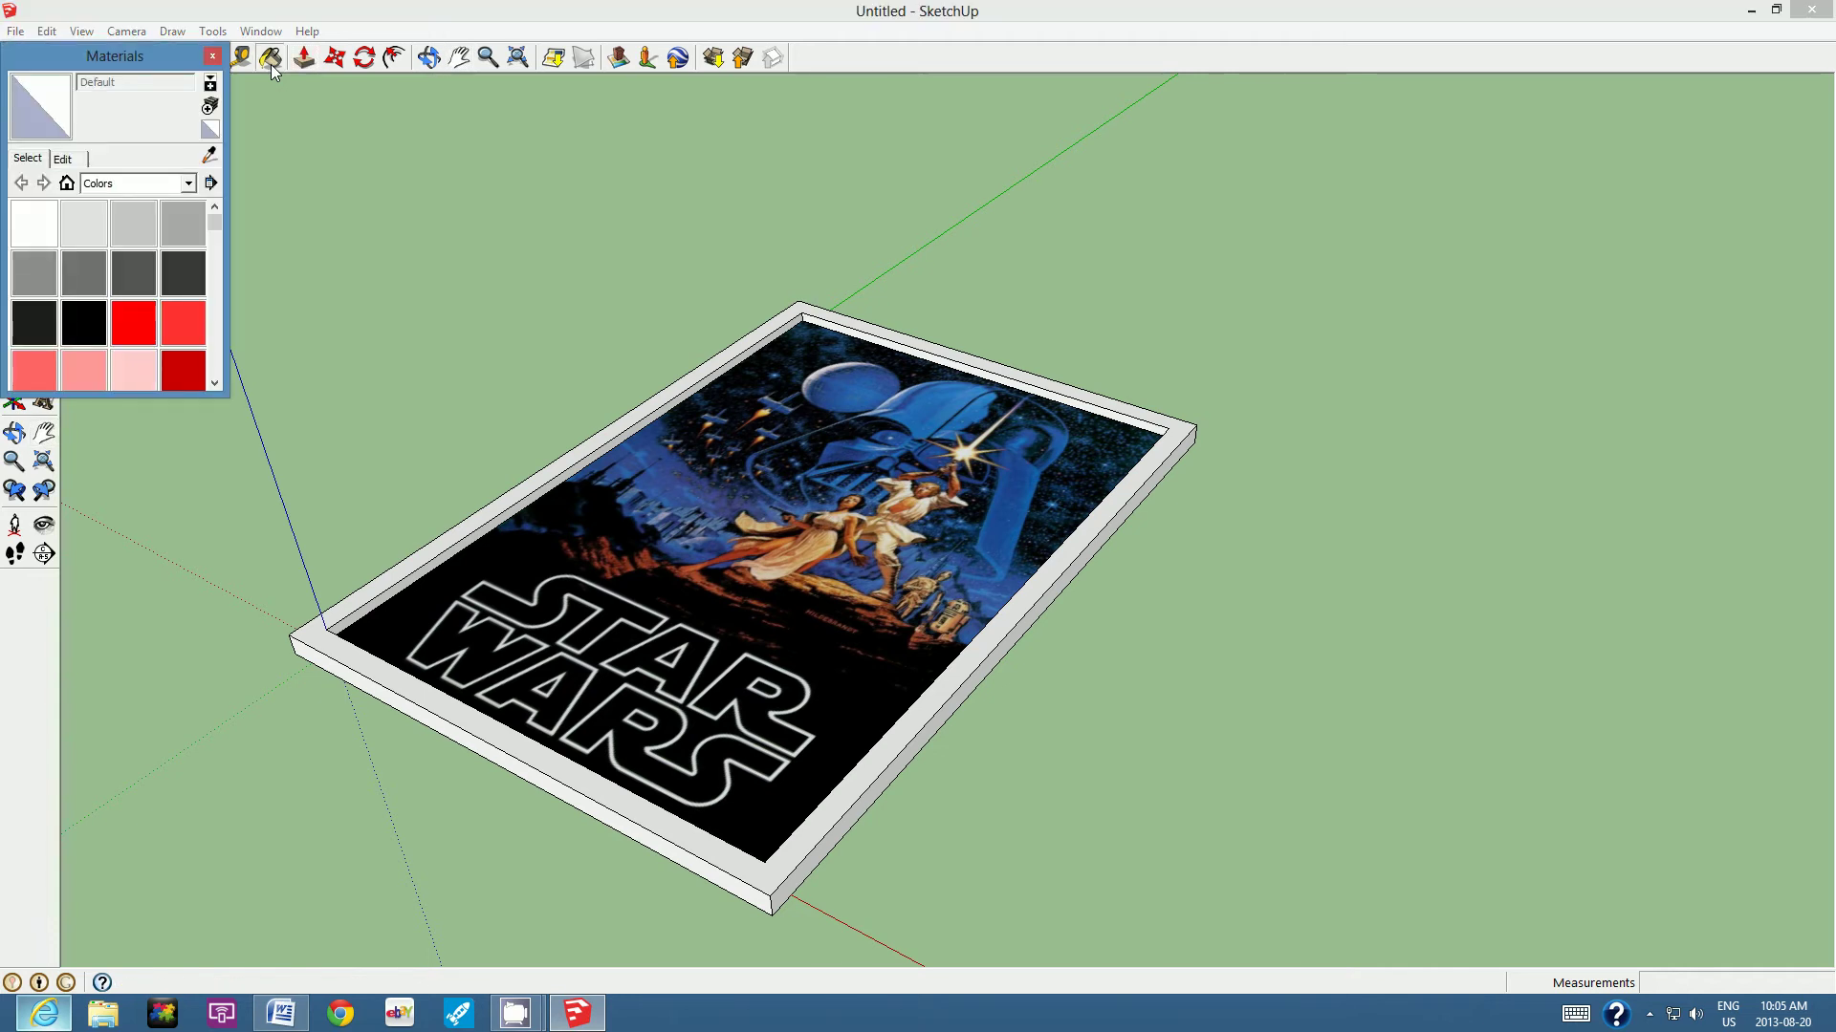
click(187, 182)
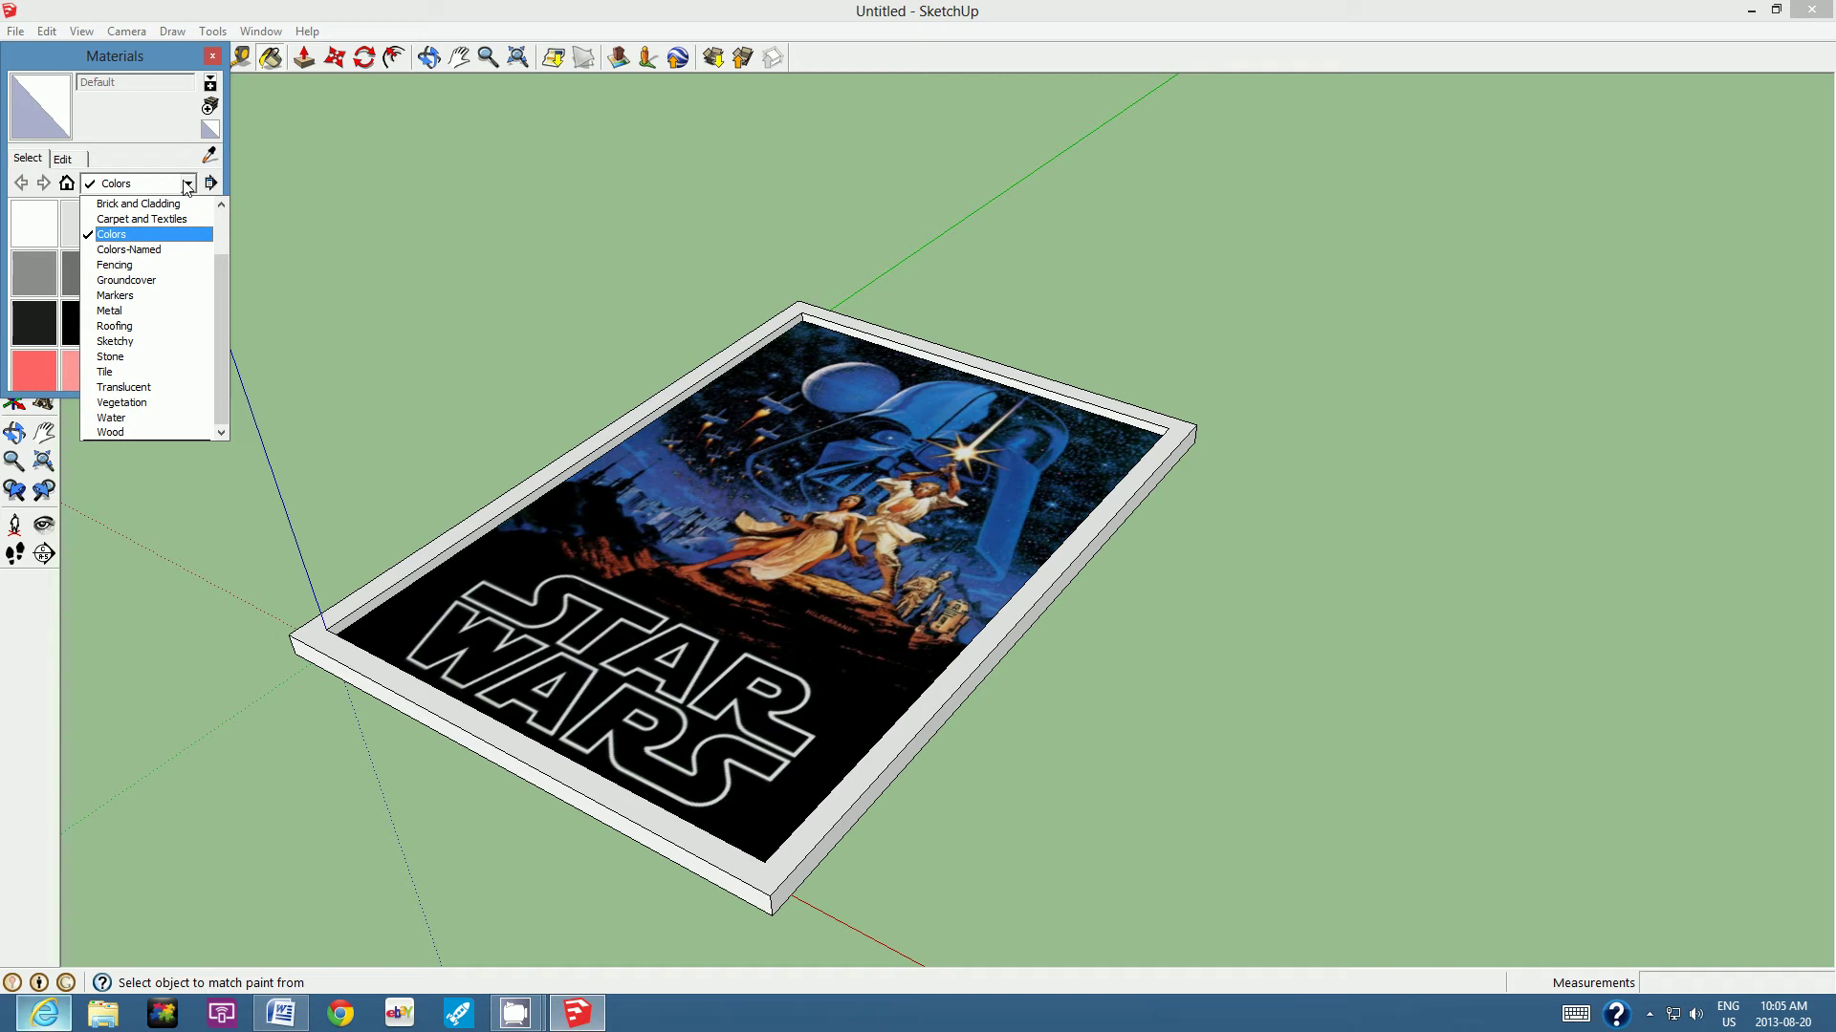
click(120, 236)
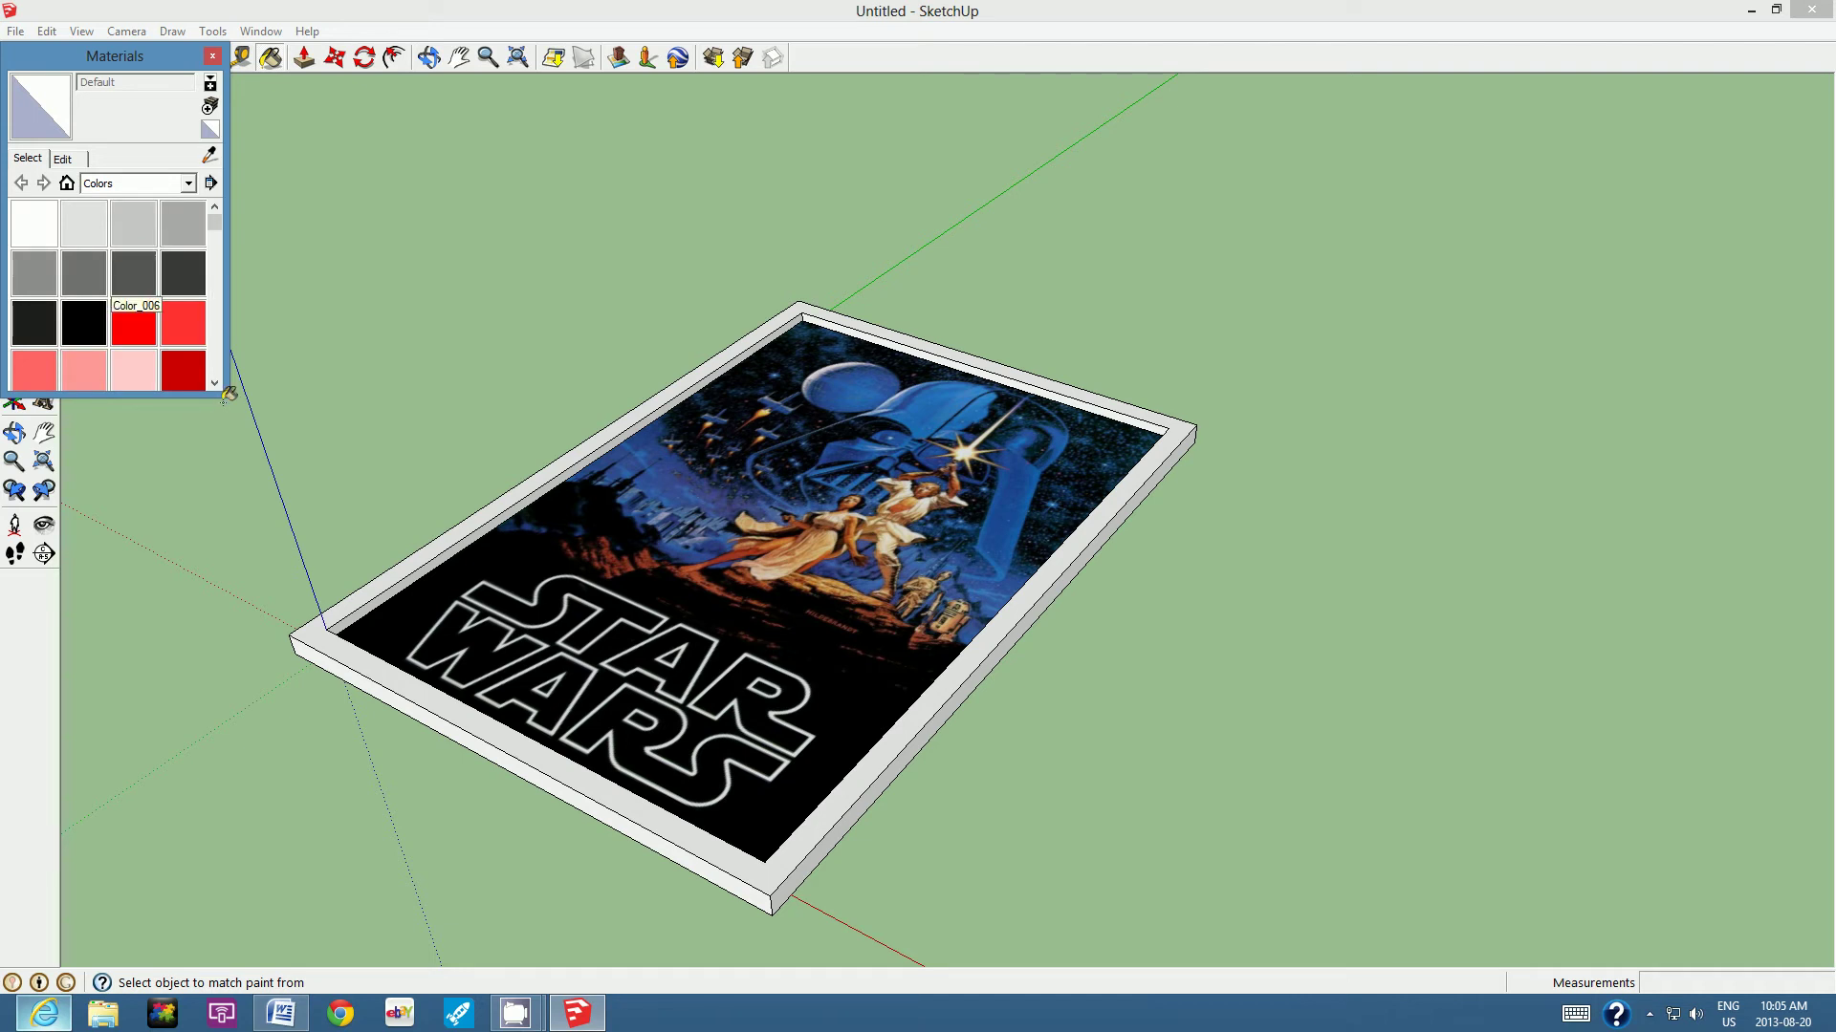
scroll(216, 385, down, 5)
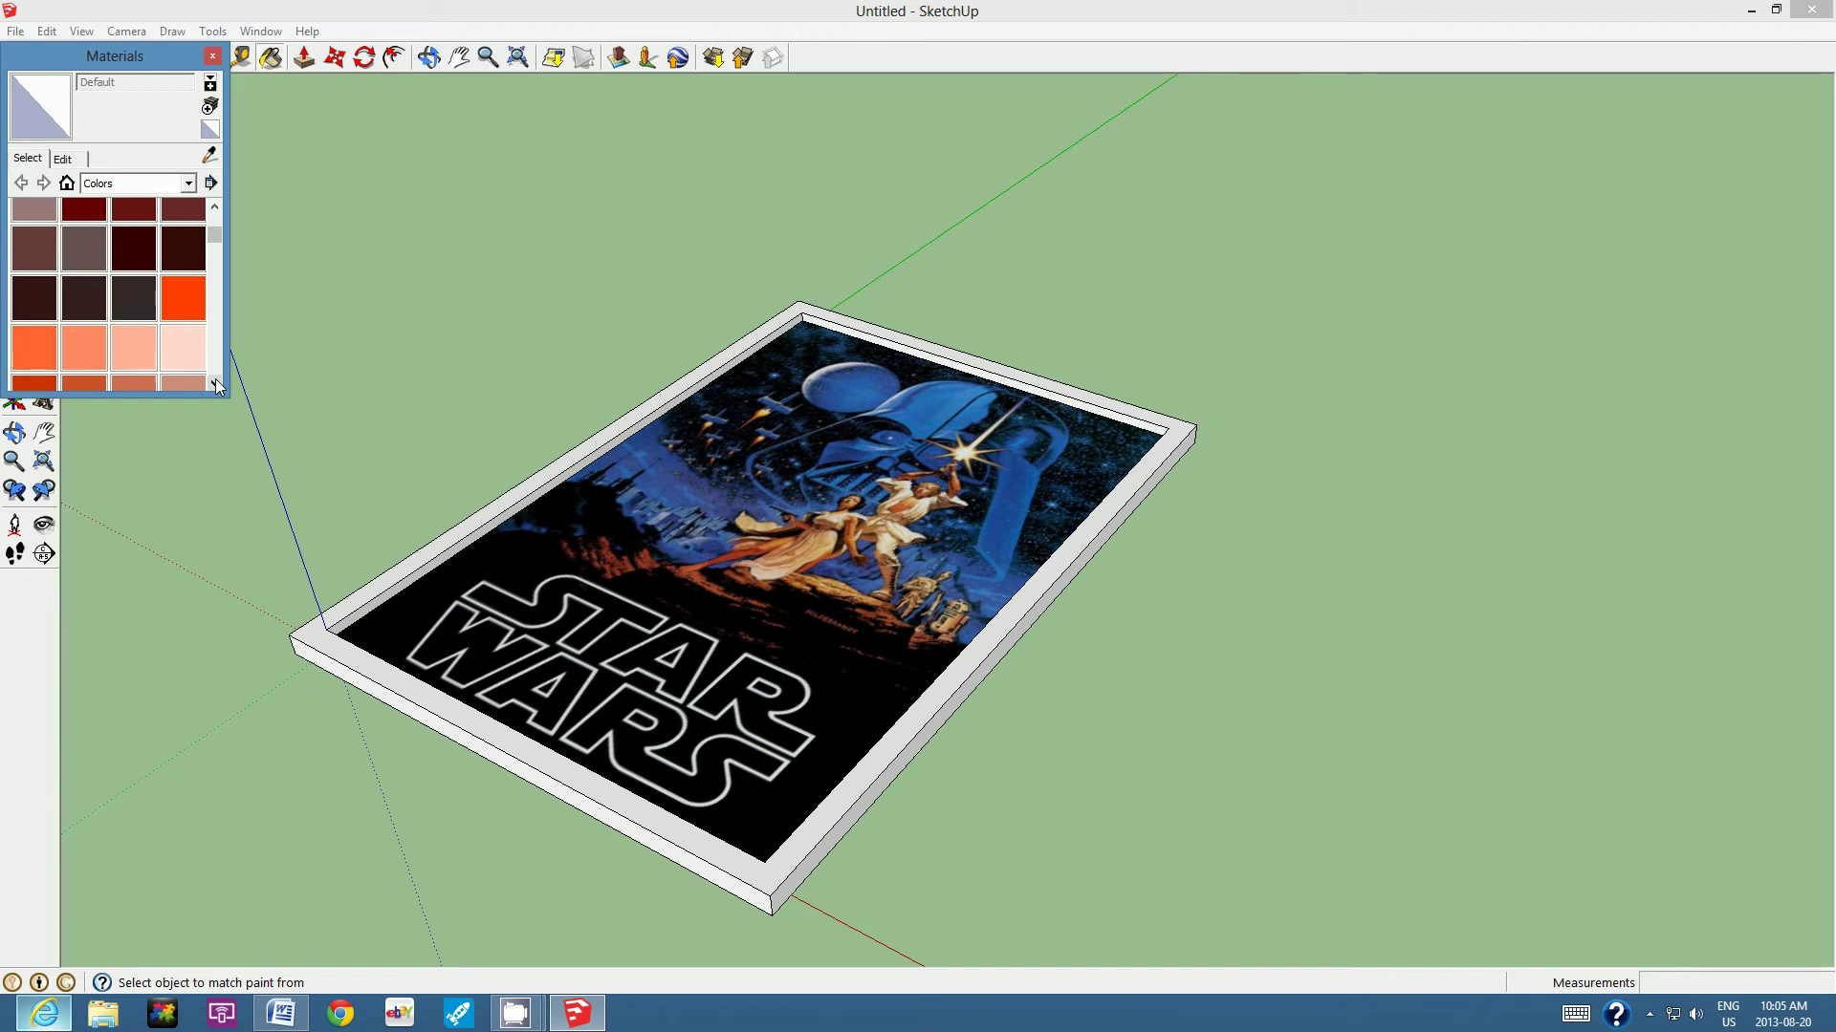
scroll(215, 379, down, 3)
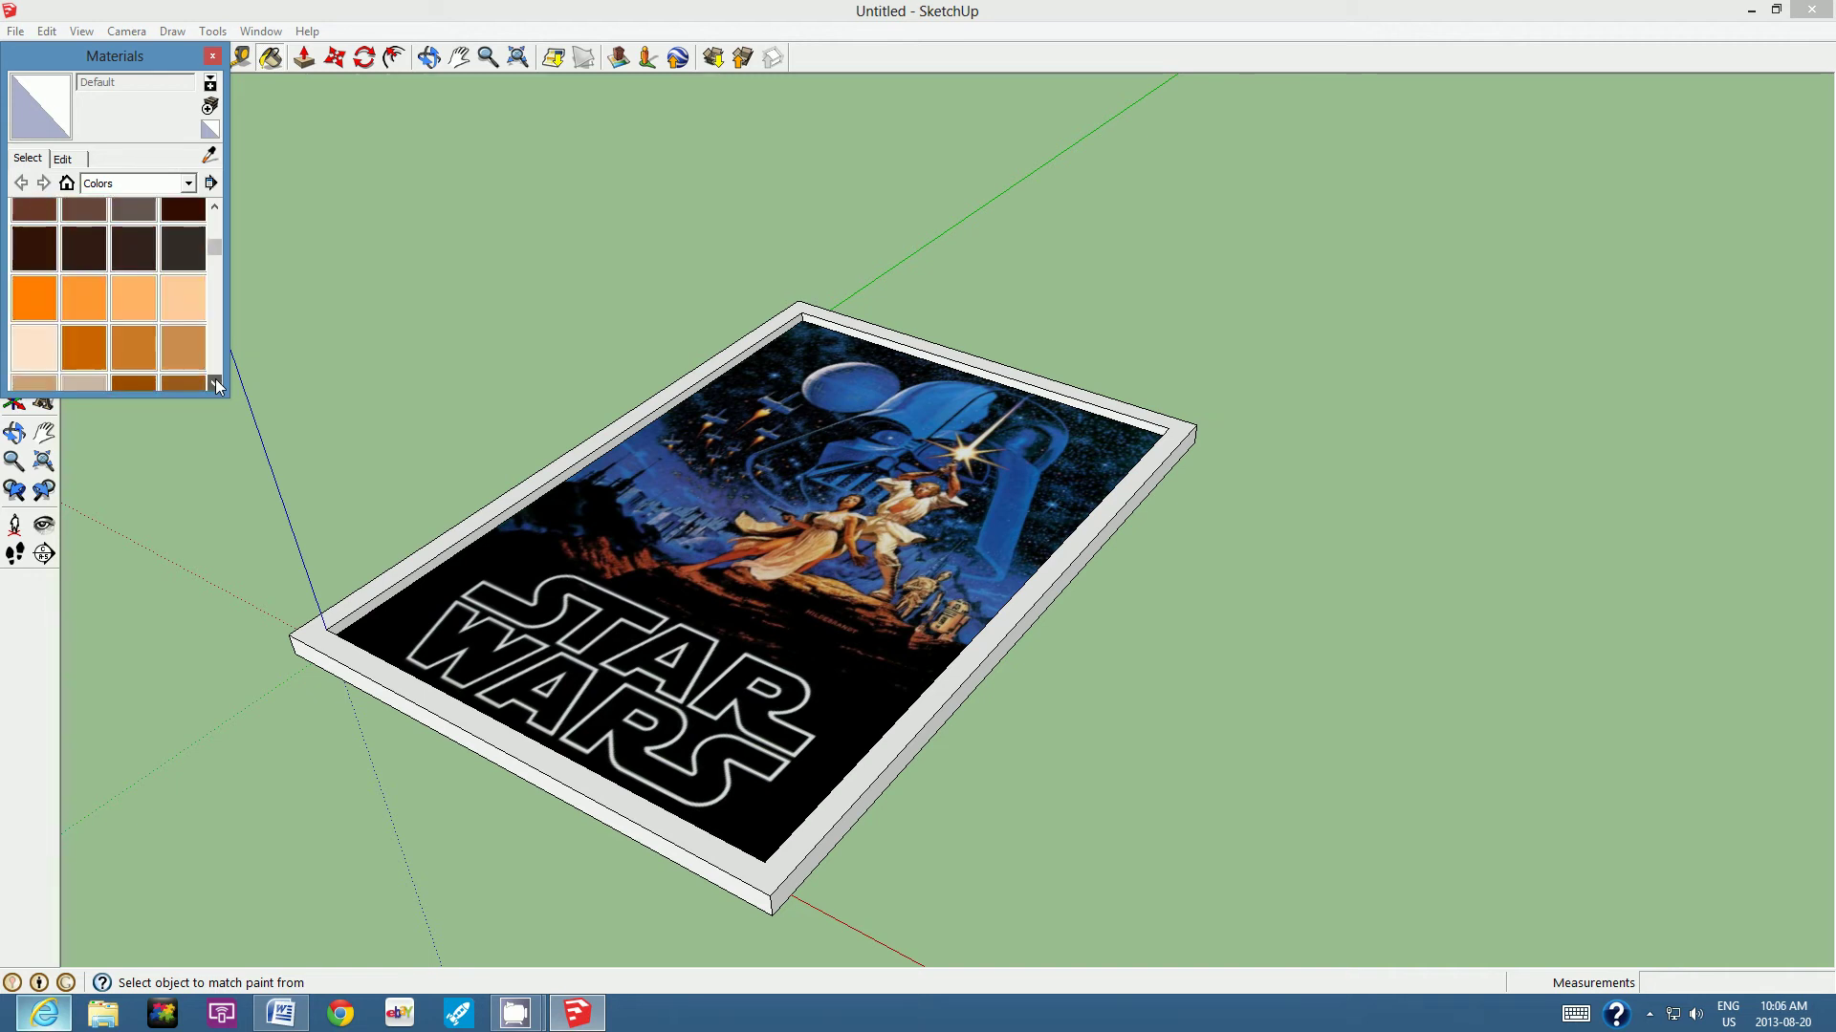
scroll(215, 378, down, 4)
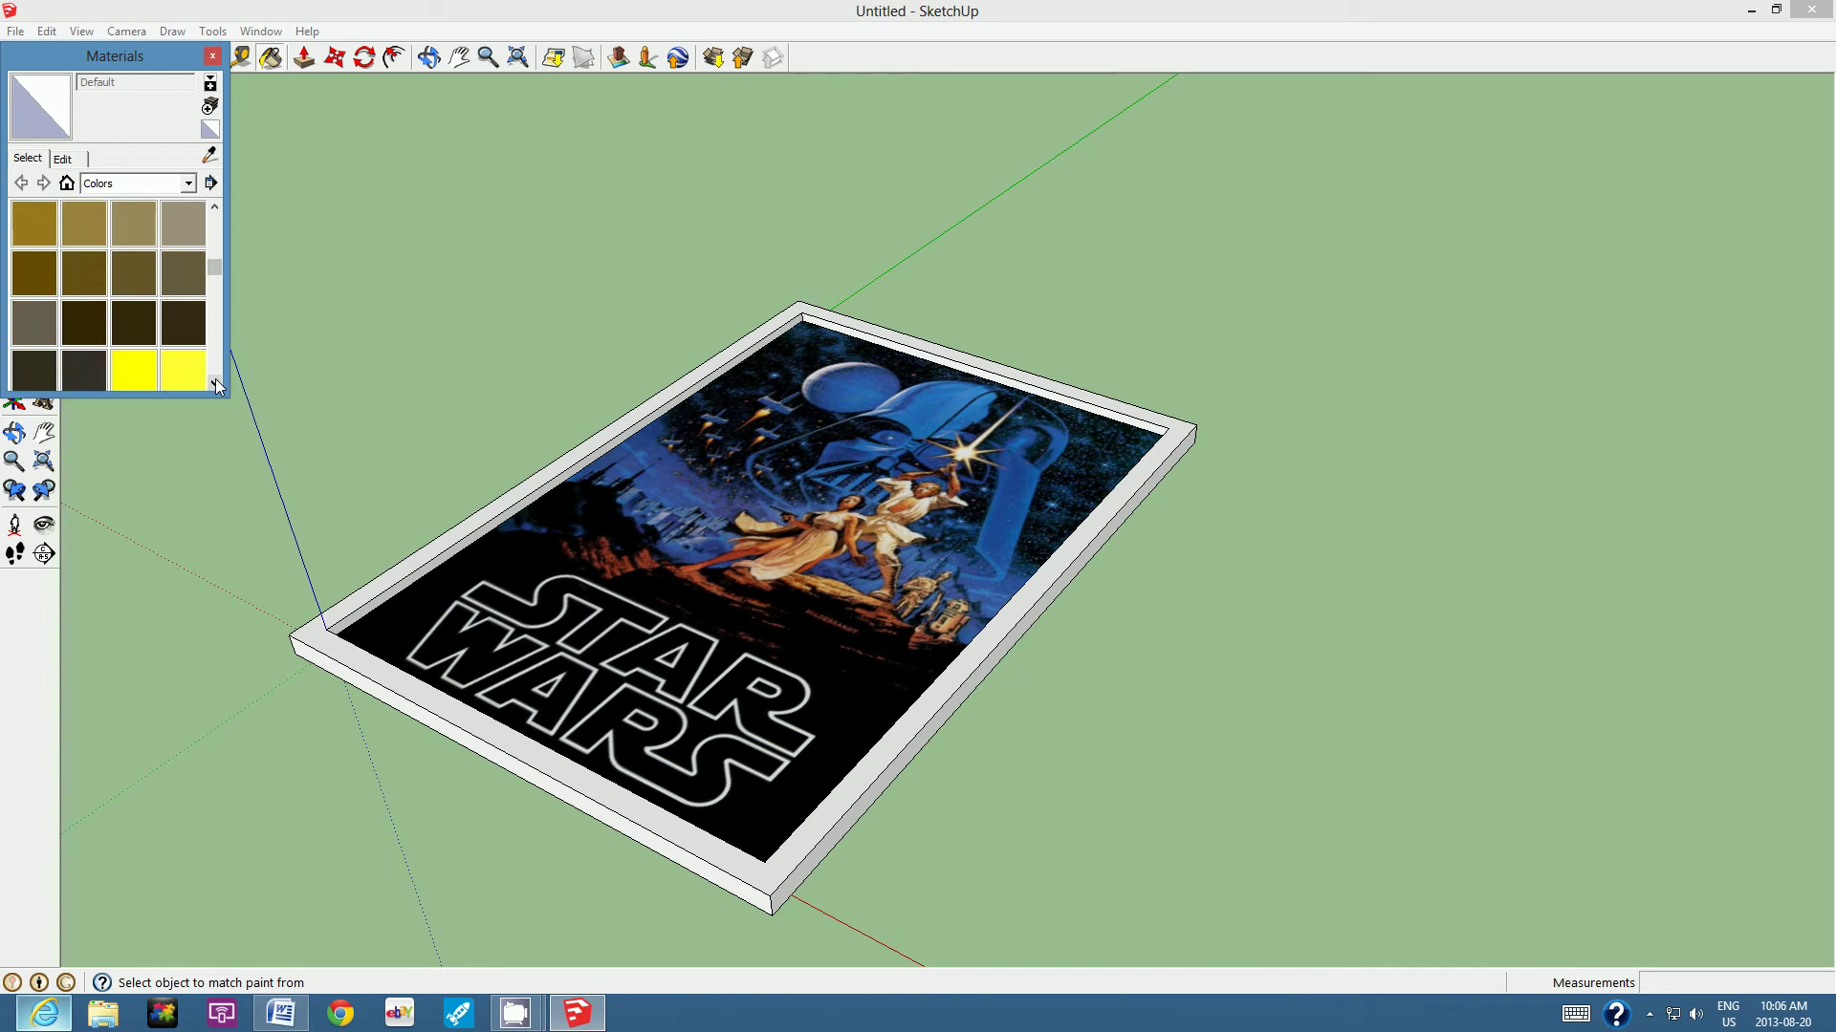
scroll(216, 384, down, 4)
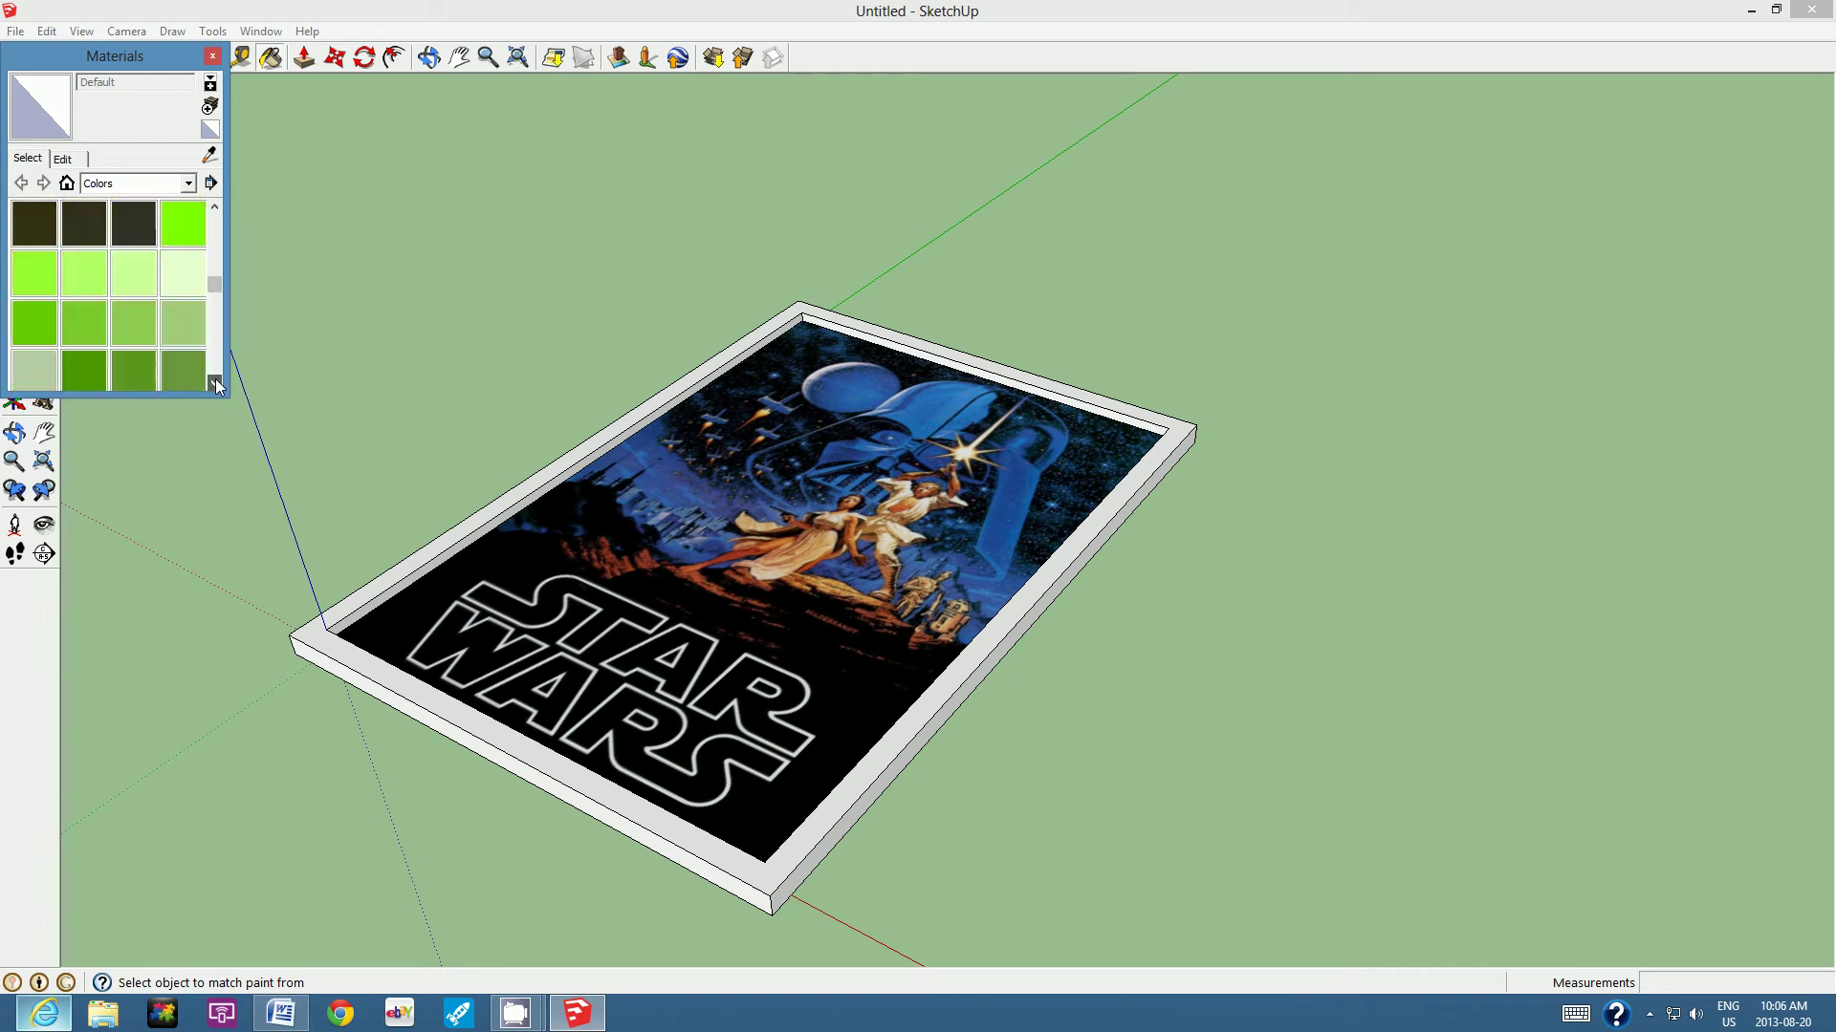
scroll(216, 385, down, 4)
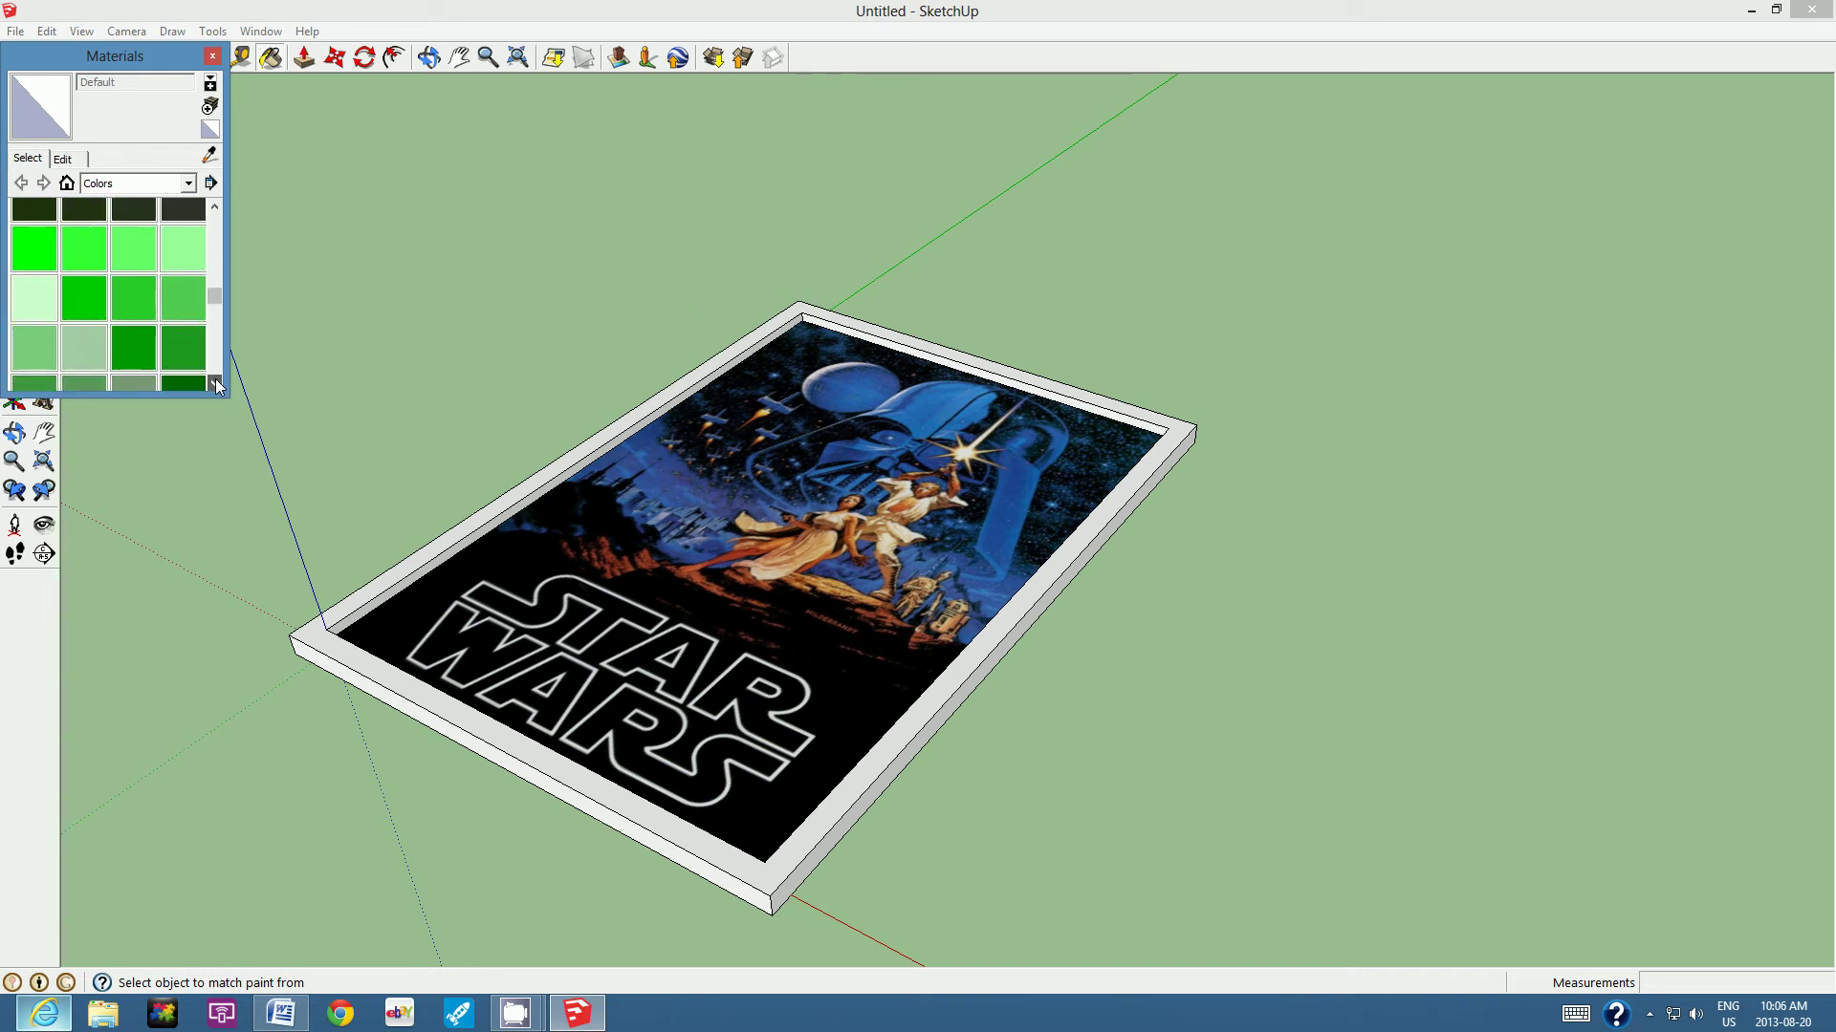
scroll(216, 385, down, 4)
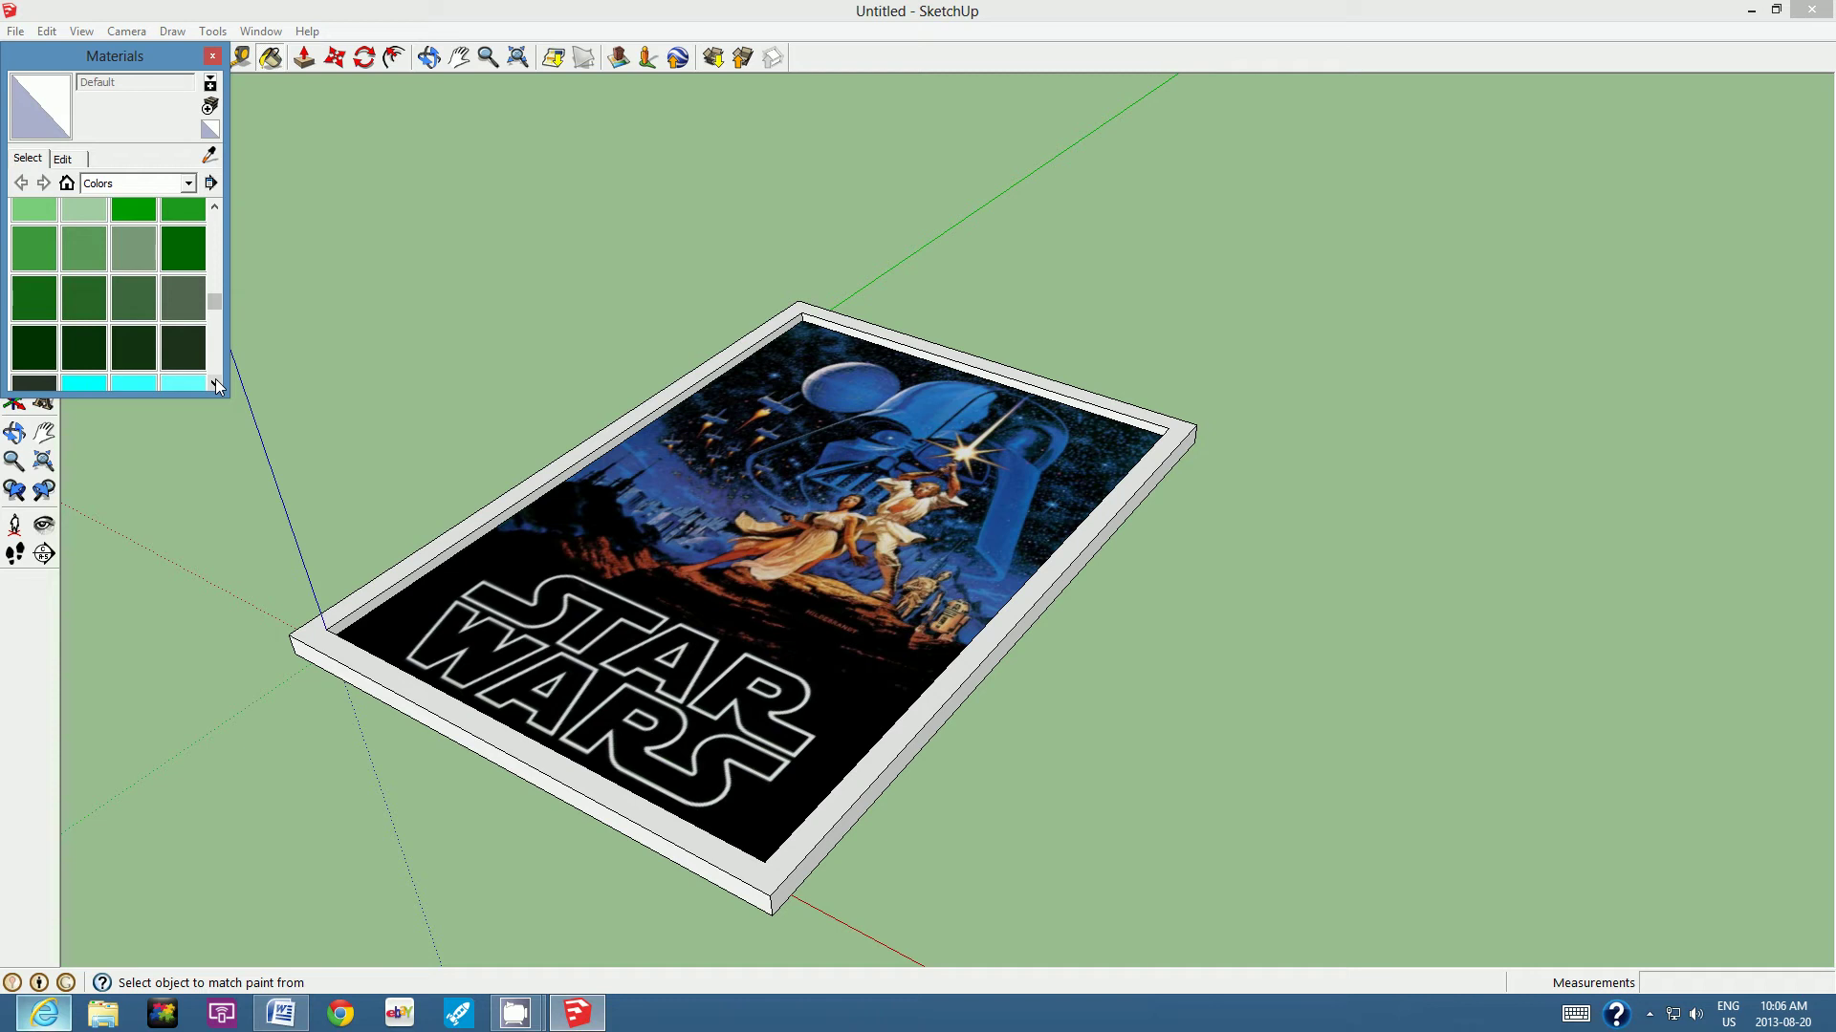
scroll(216, 384, down, 5)
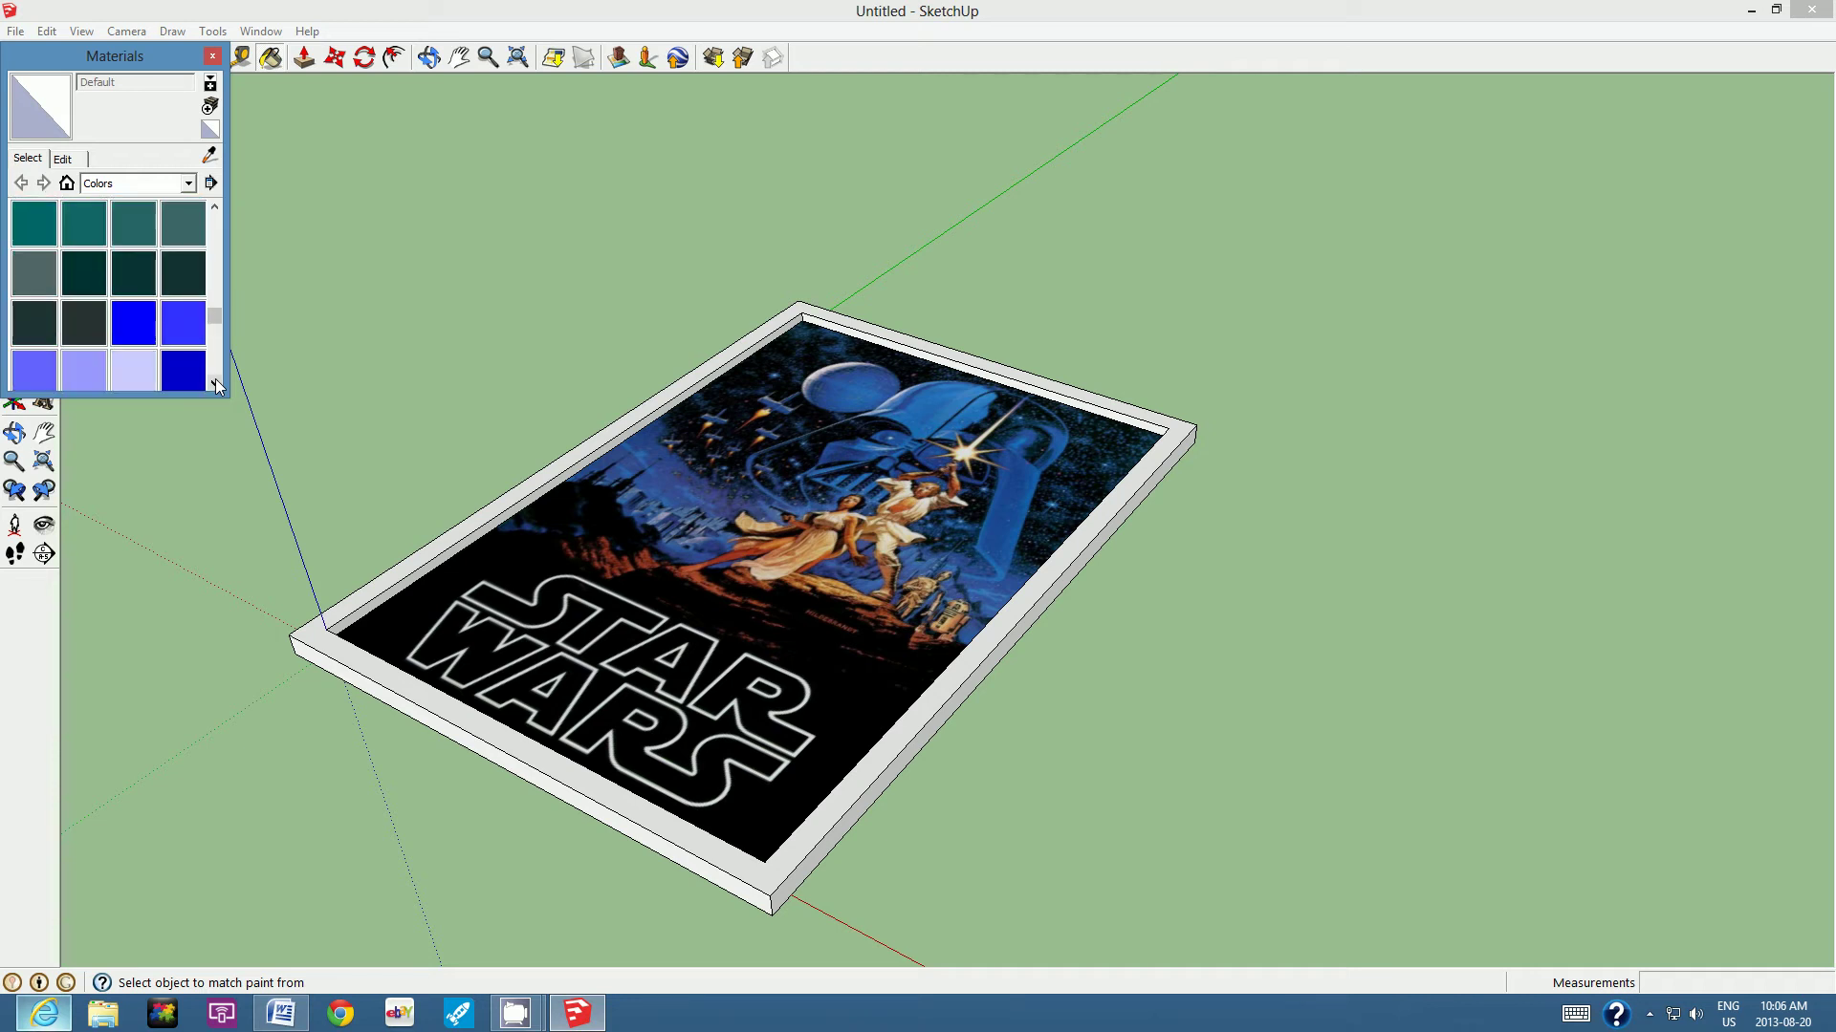
scroll(216, 385, down, 1)
drag(212, 314, 227, 212)
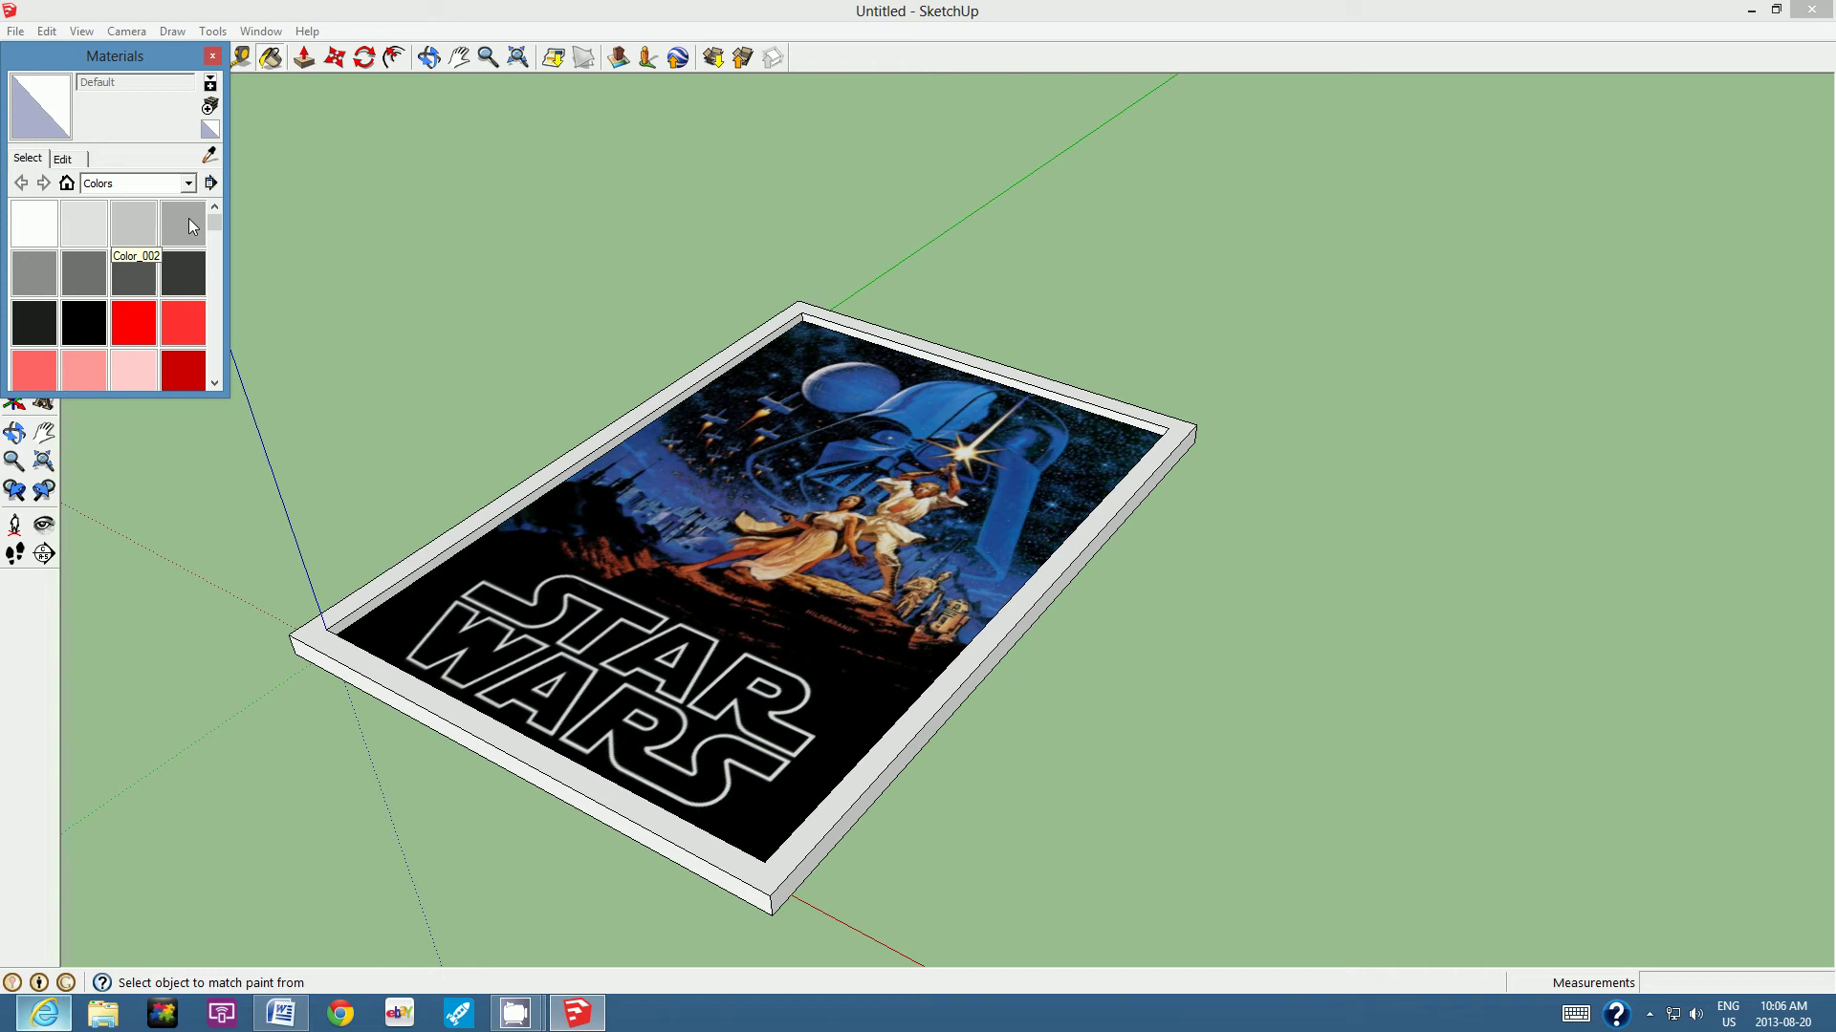
Step: Paint the frame's top face, its inner faces along the poster's left and top edges, and its outer title-end face with Color_005
click(94, 272)
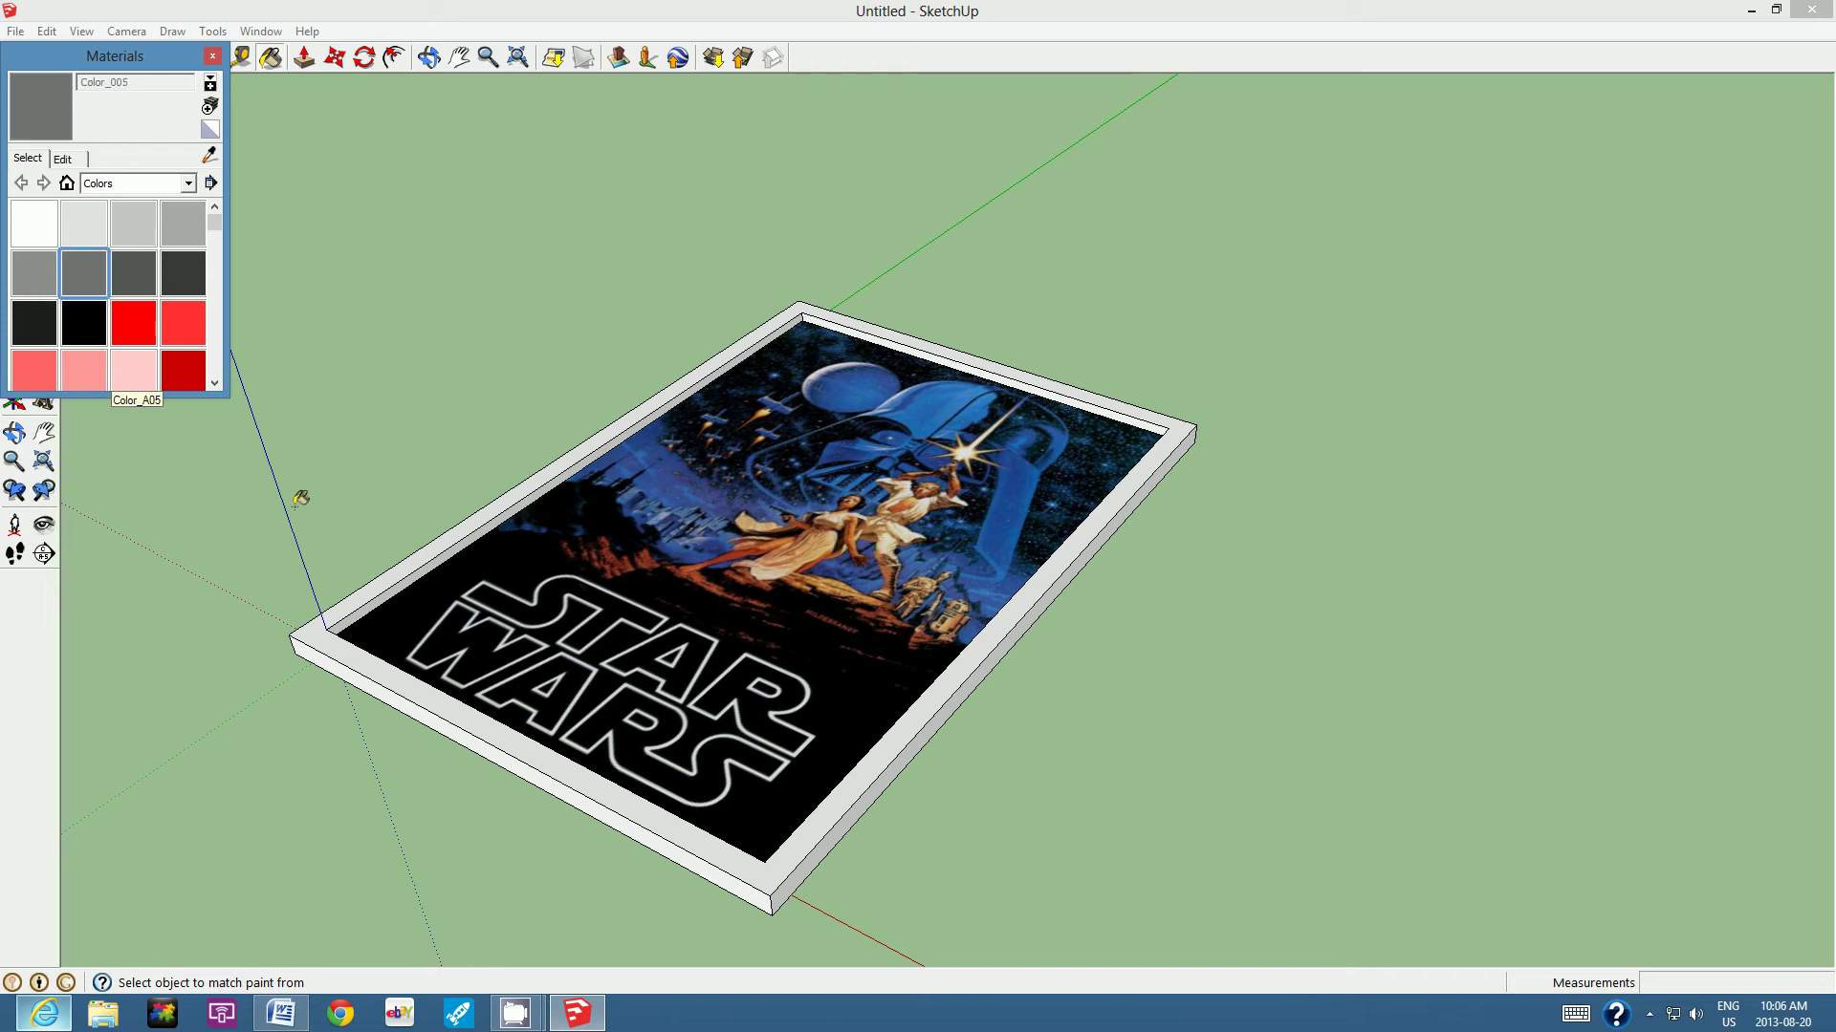
click(378, 572)
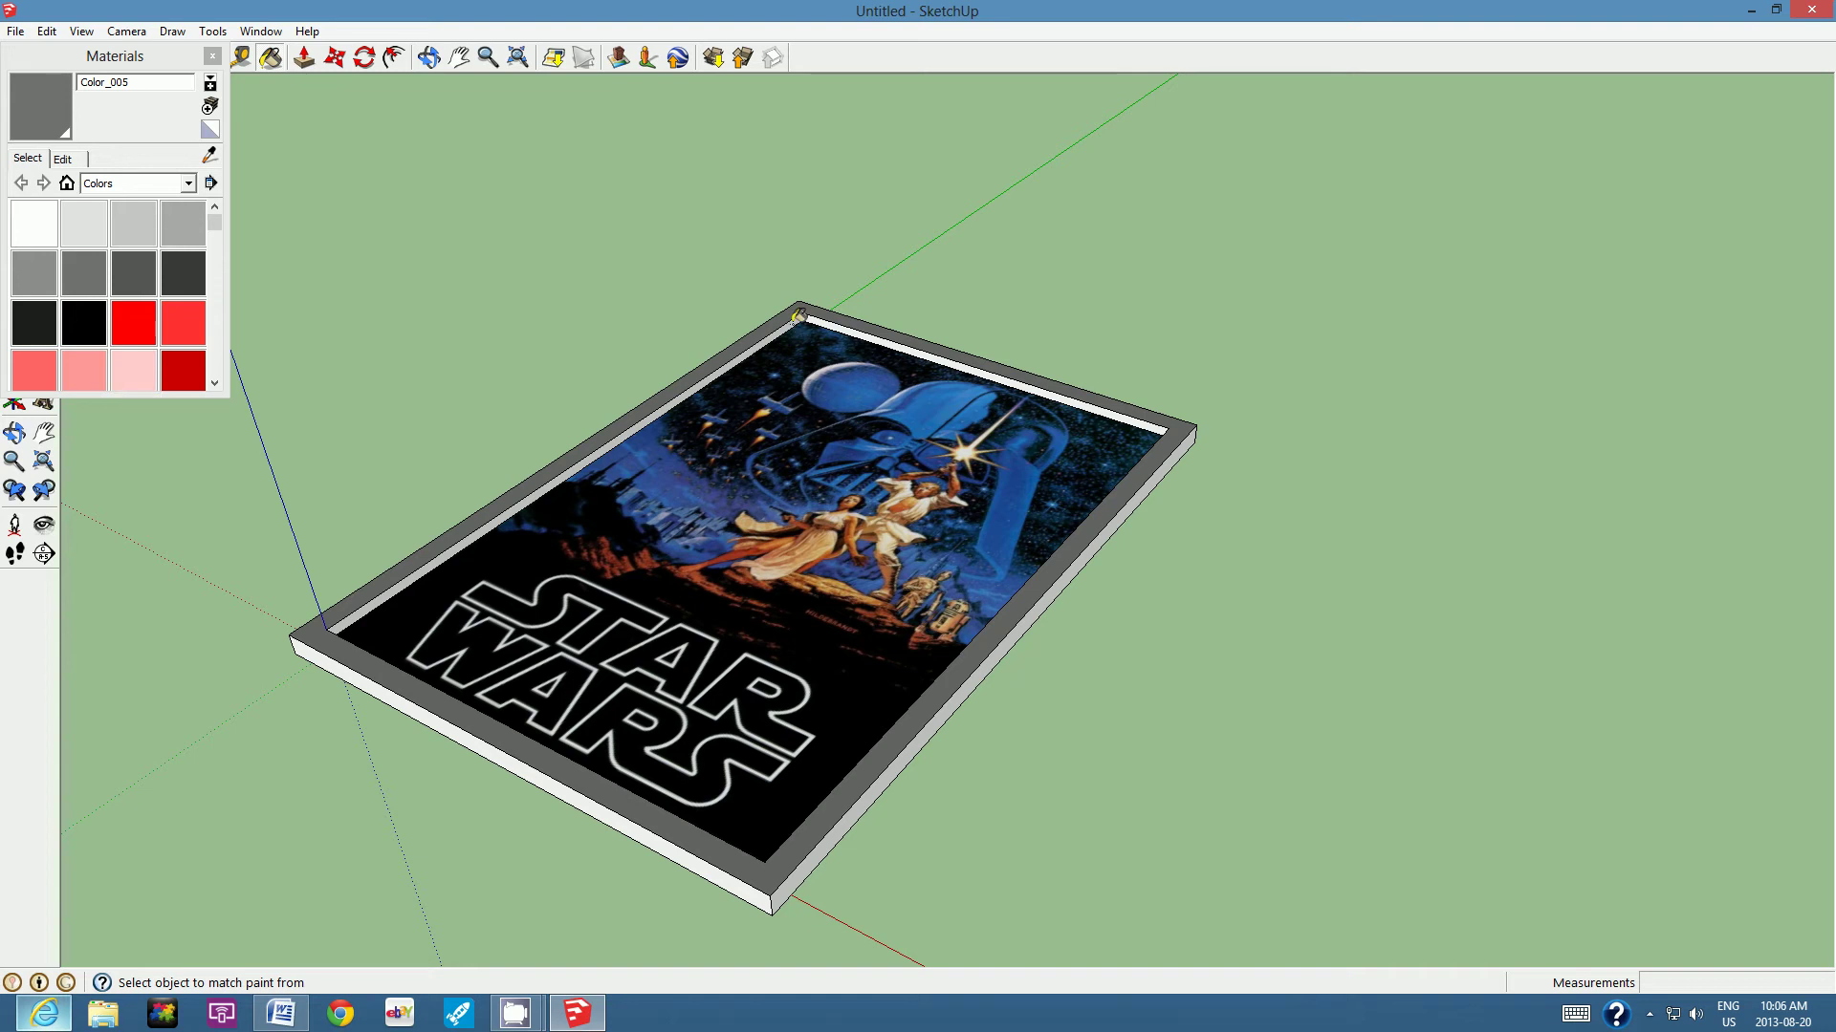
click(794, 320)
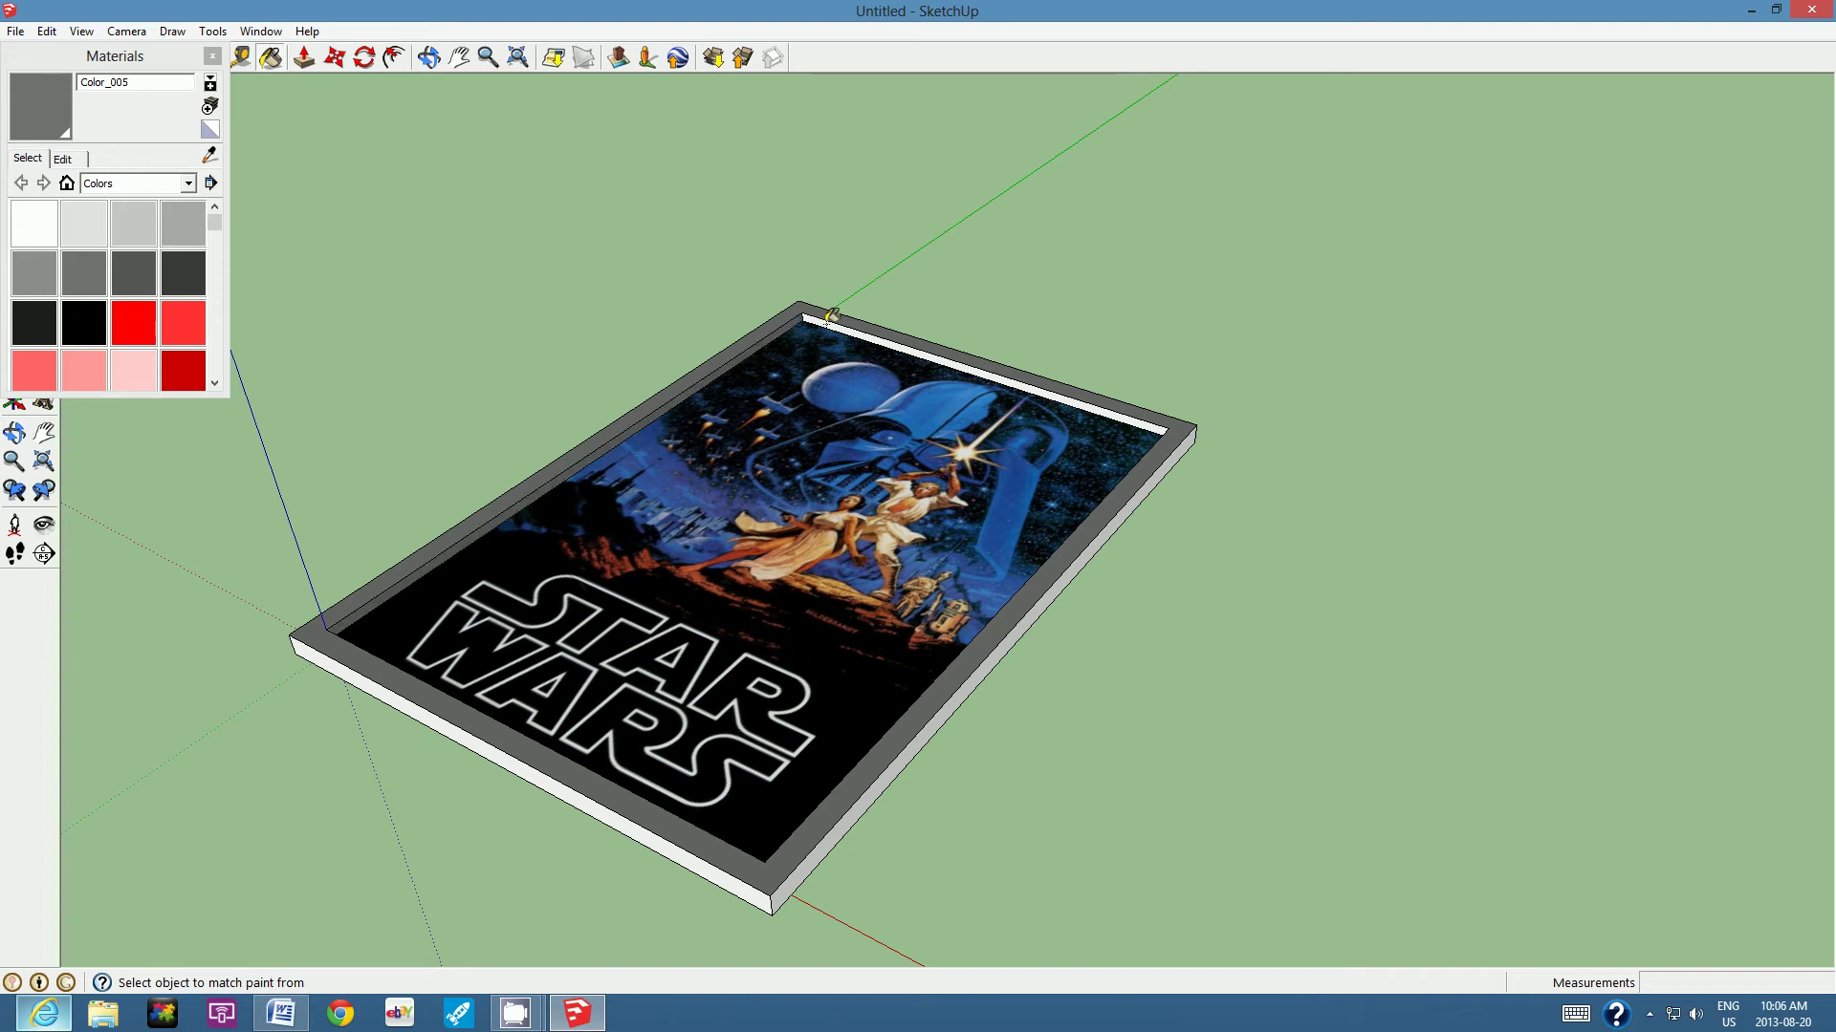
click(832, 318)
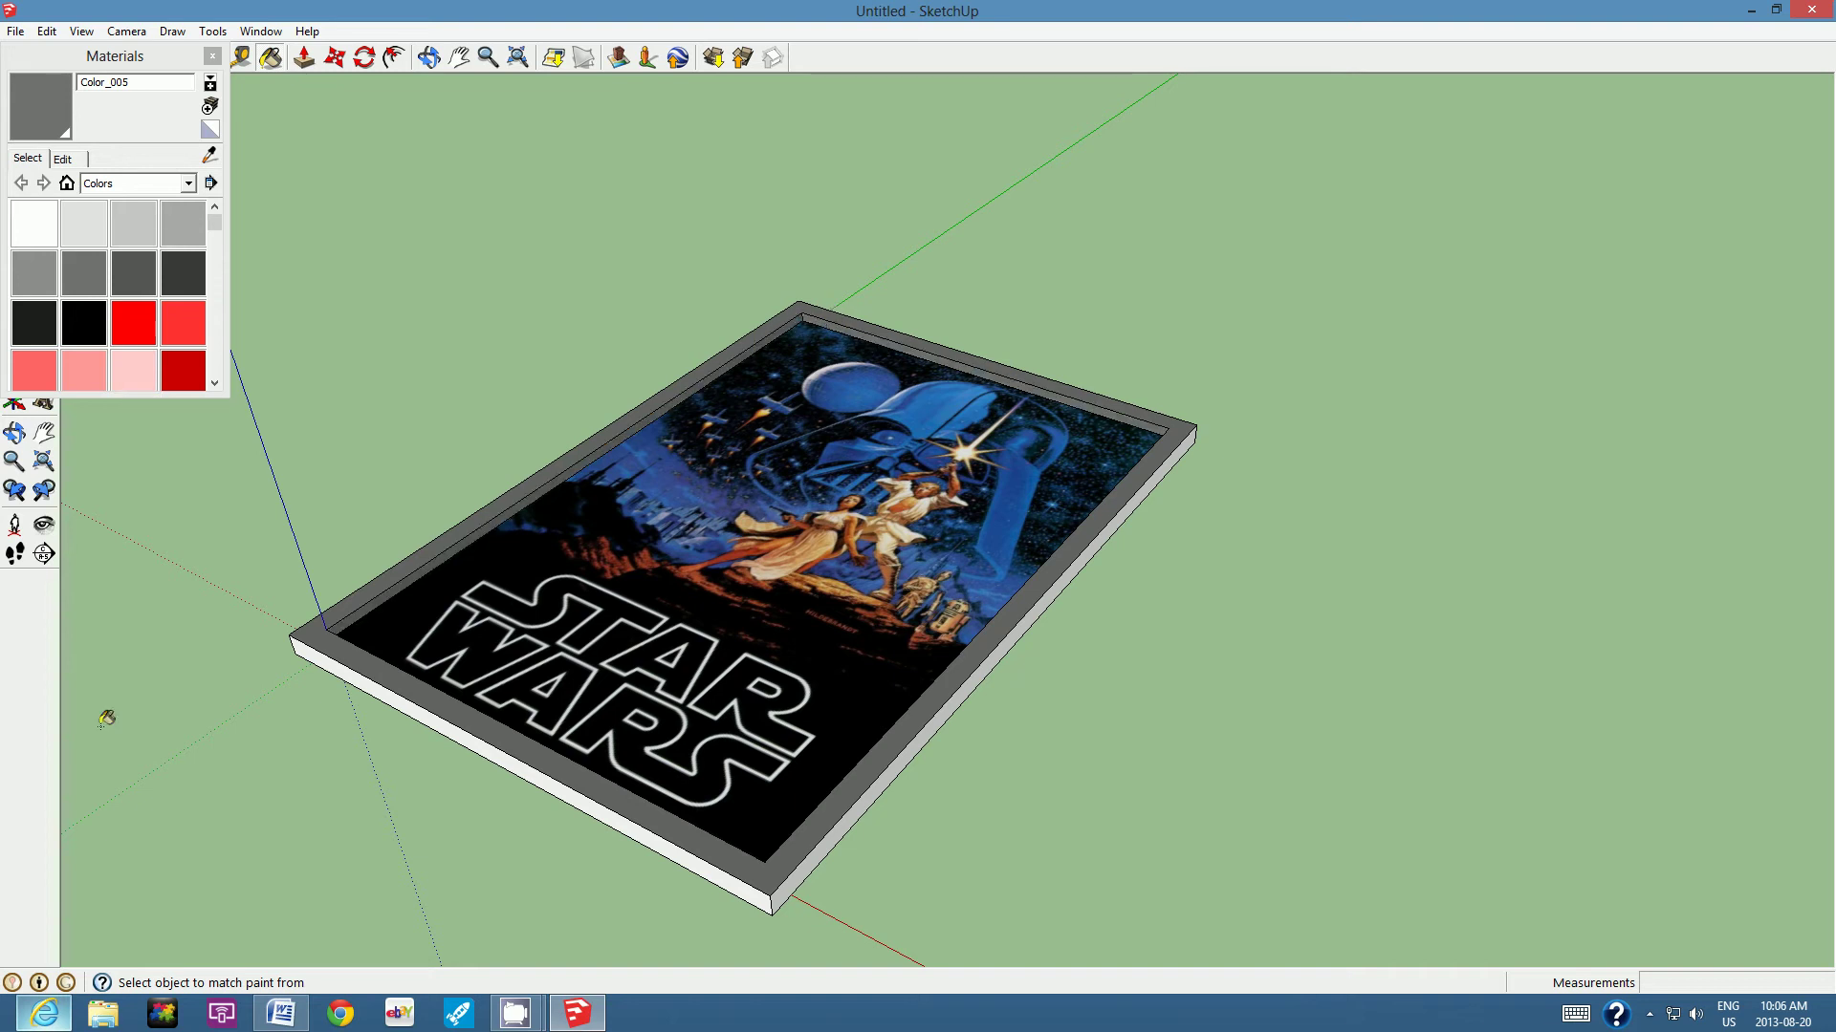
click(326, 650)
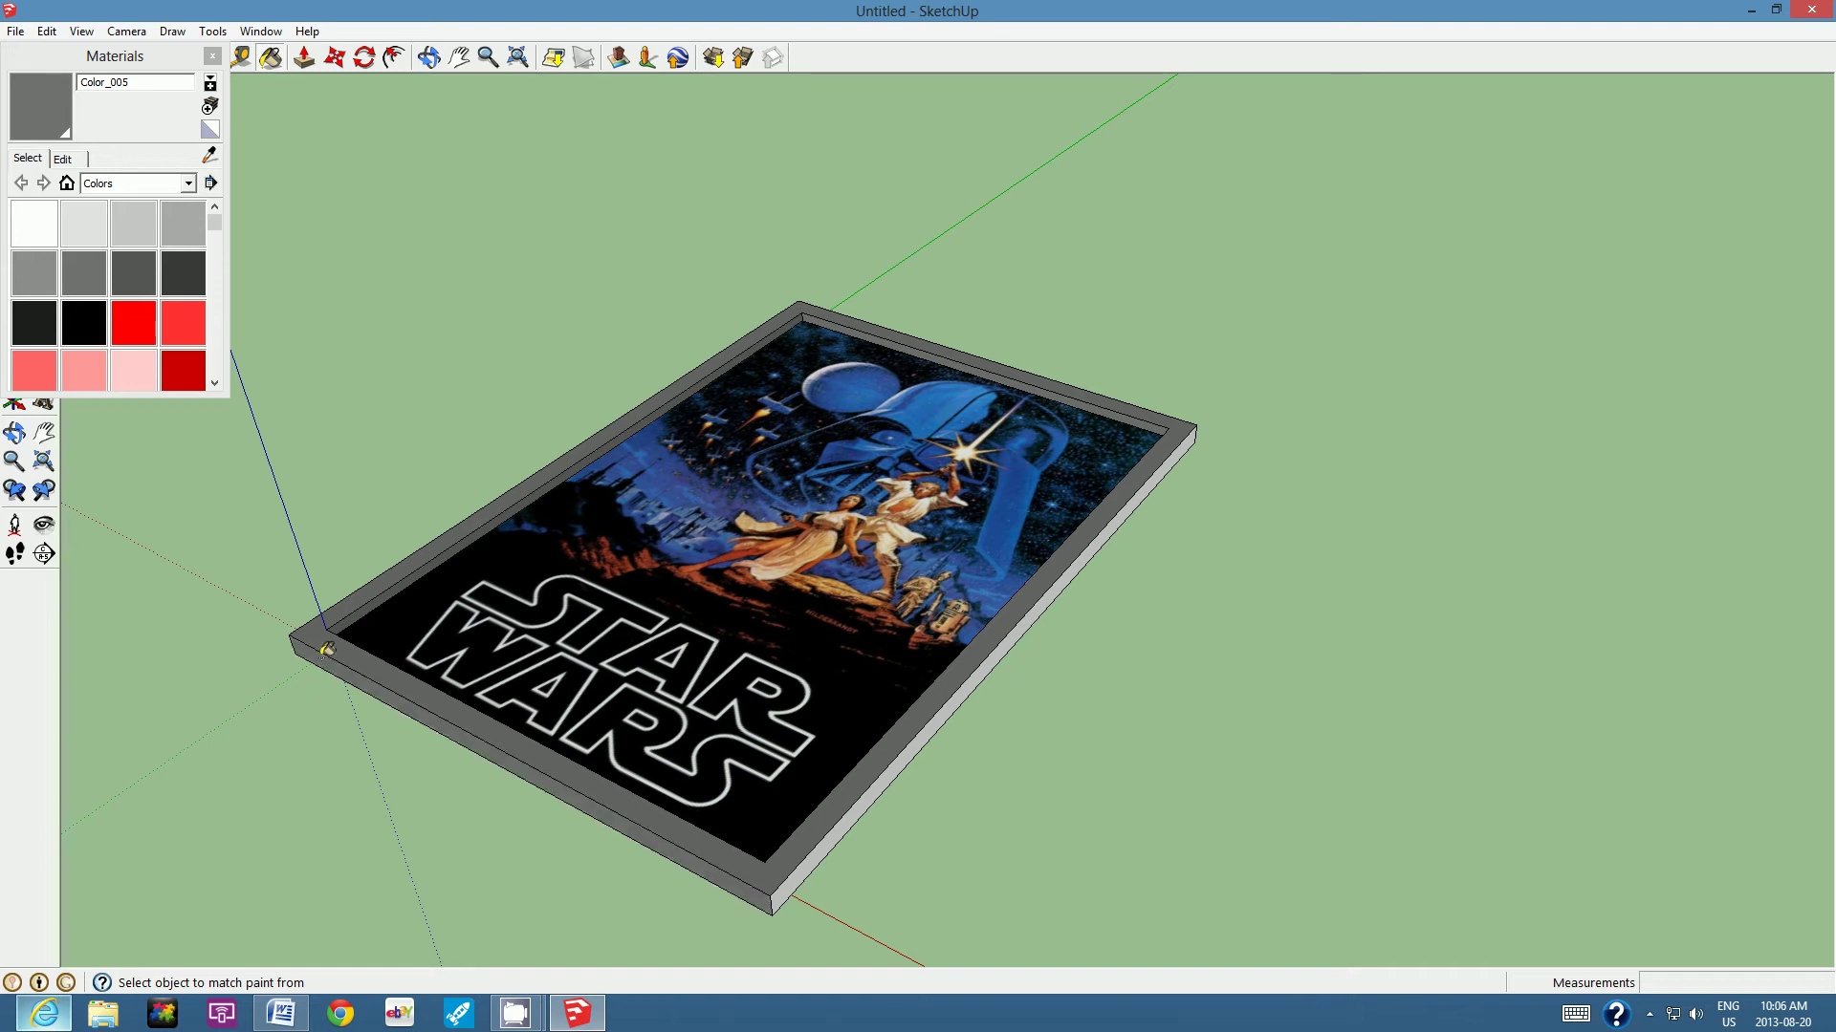
Step: Paint the frame's inner face along the poster's right edge and the outer face of the left long side with Color_005
click(428, 63)
drag(622, 658, 1547, 644)
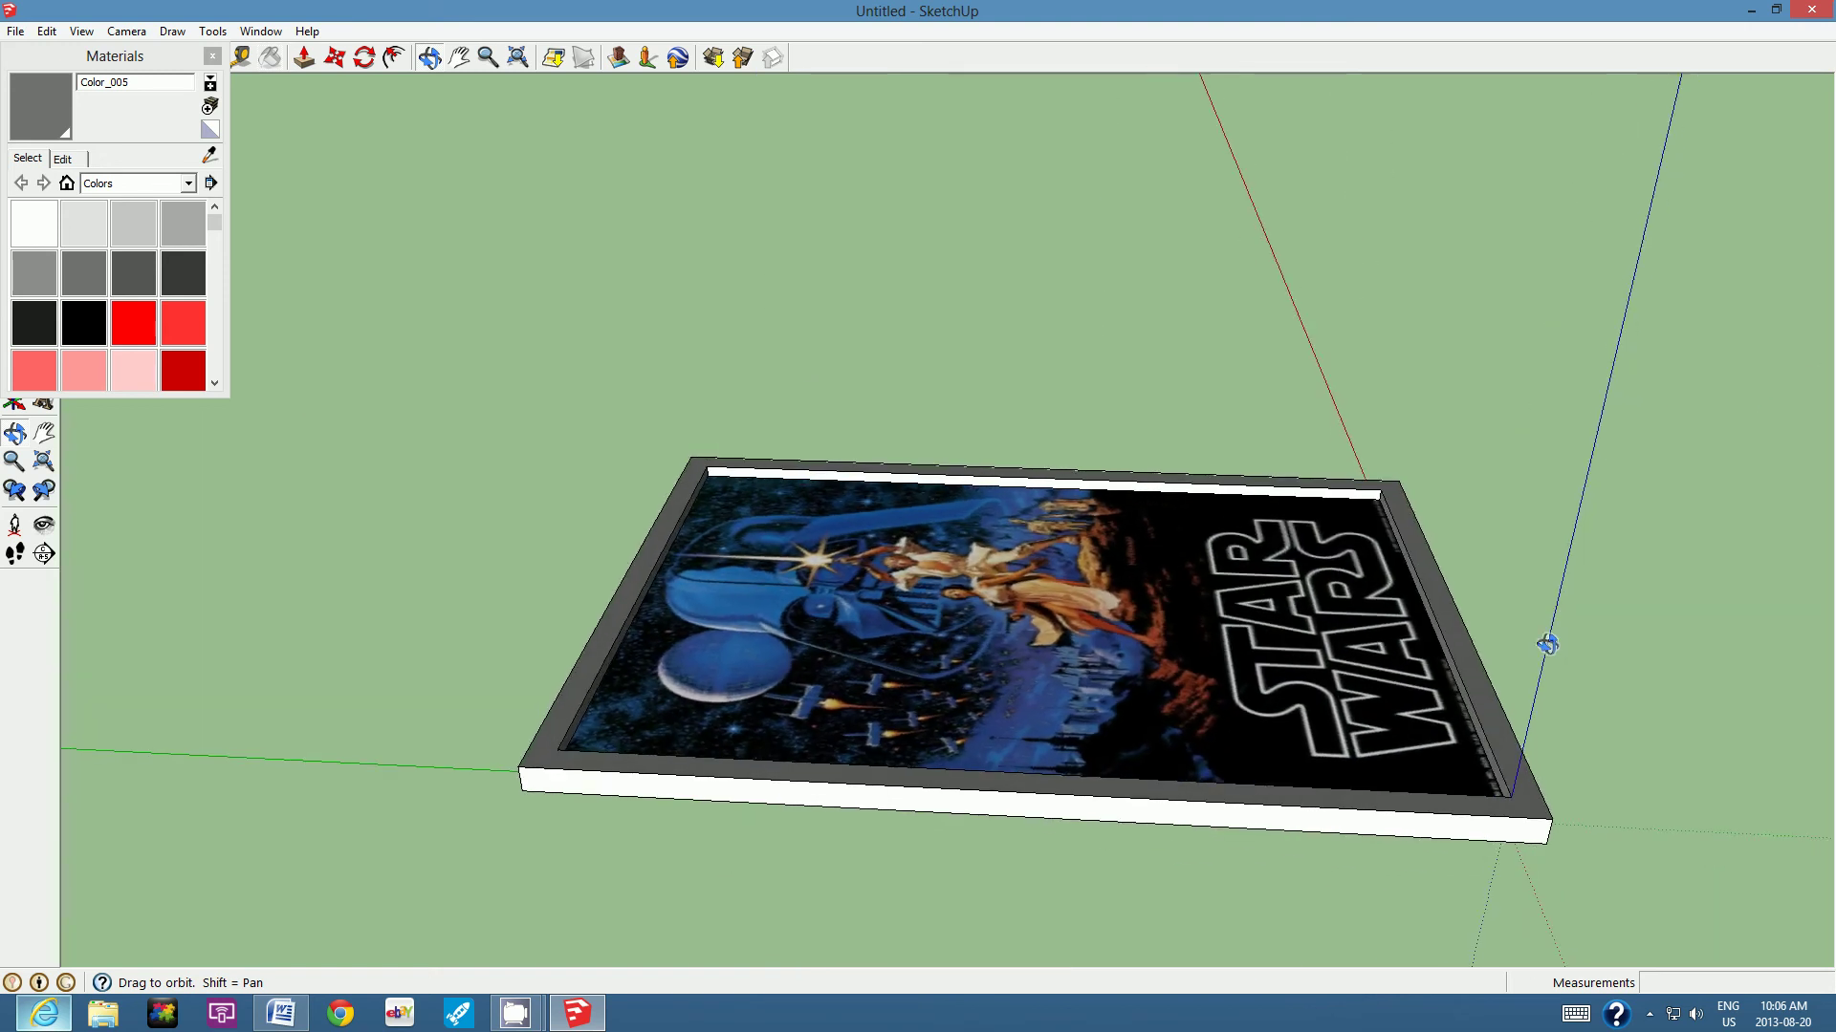
click(270, 59)
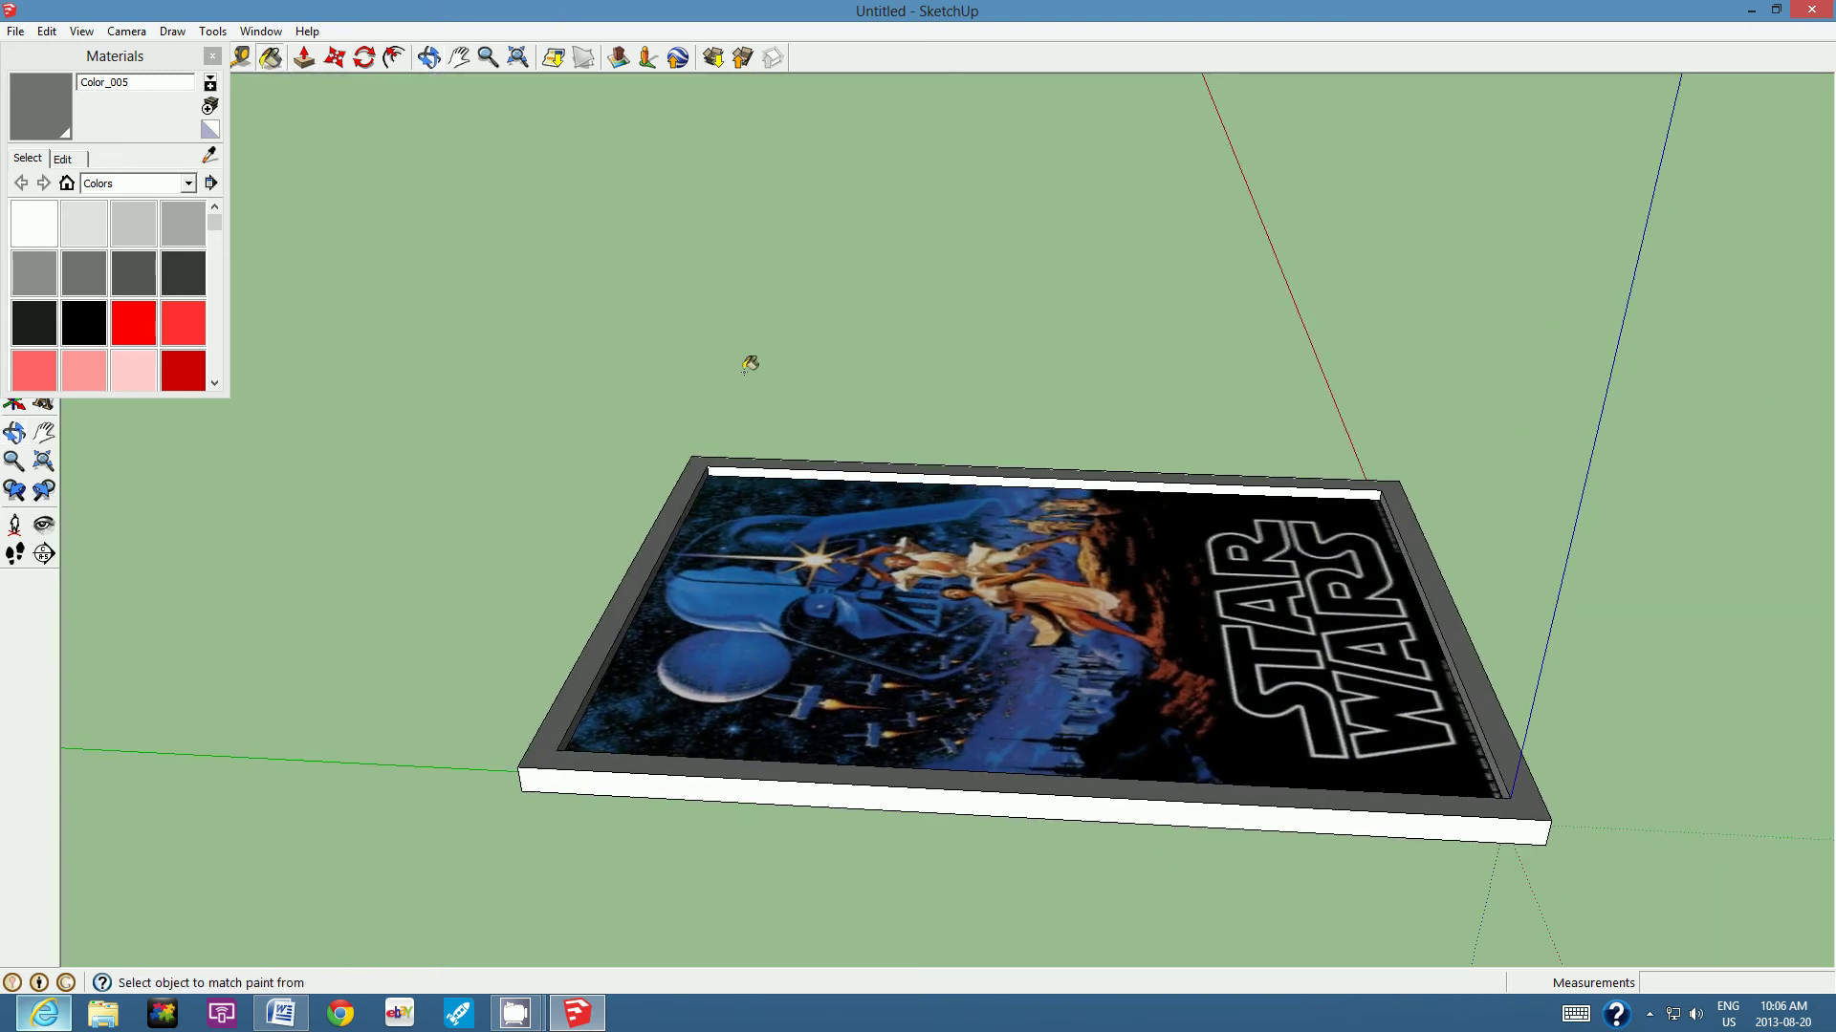
click(806, 470)
click(761, 787)
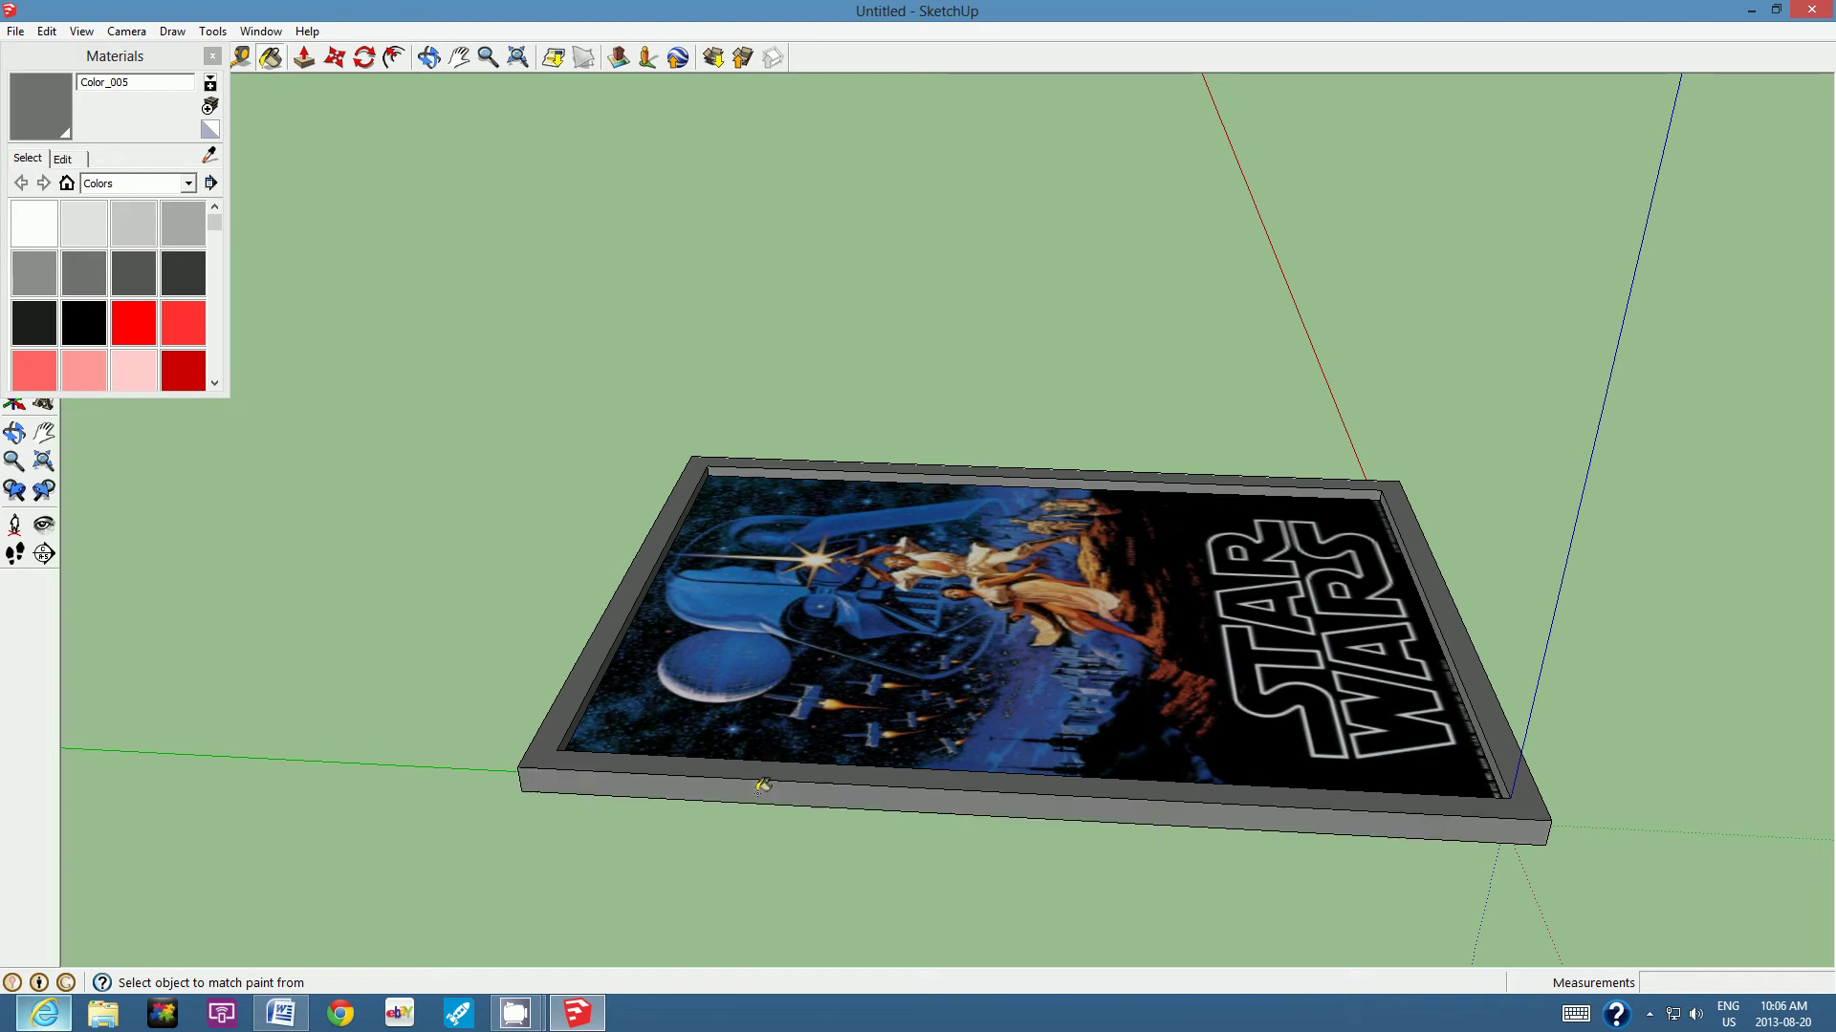
Step: Paint the frame's inner face next to the Star Wars title and the outer face at the poster's top end with Color_005
click(426, 59)
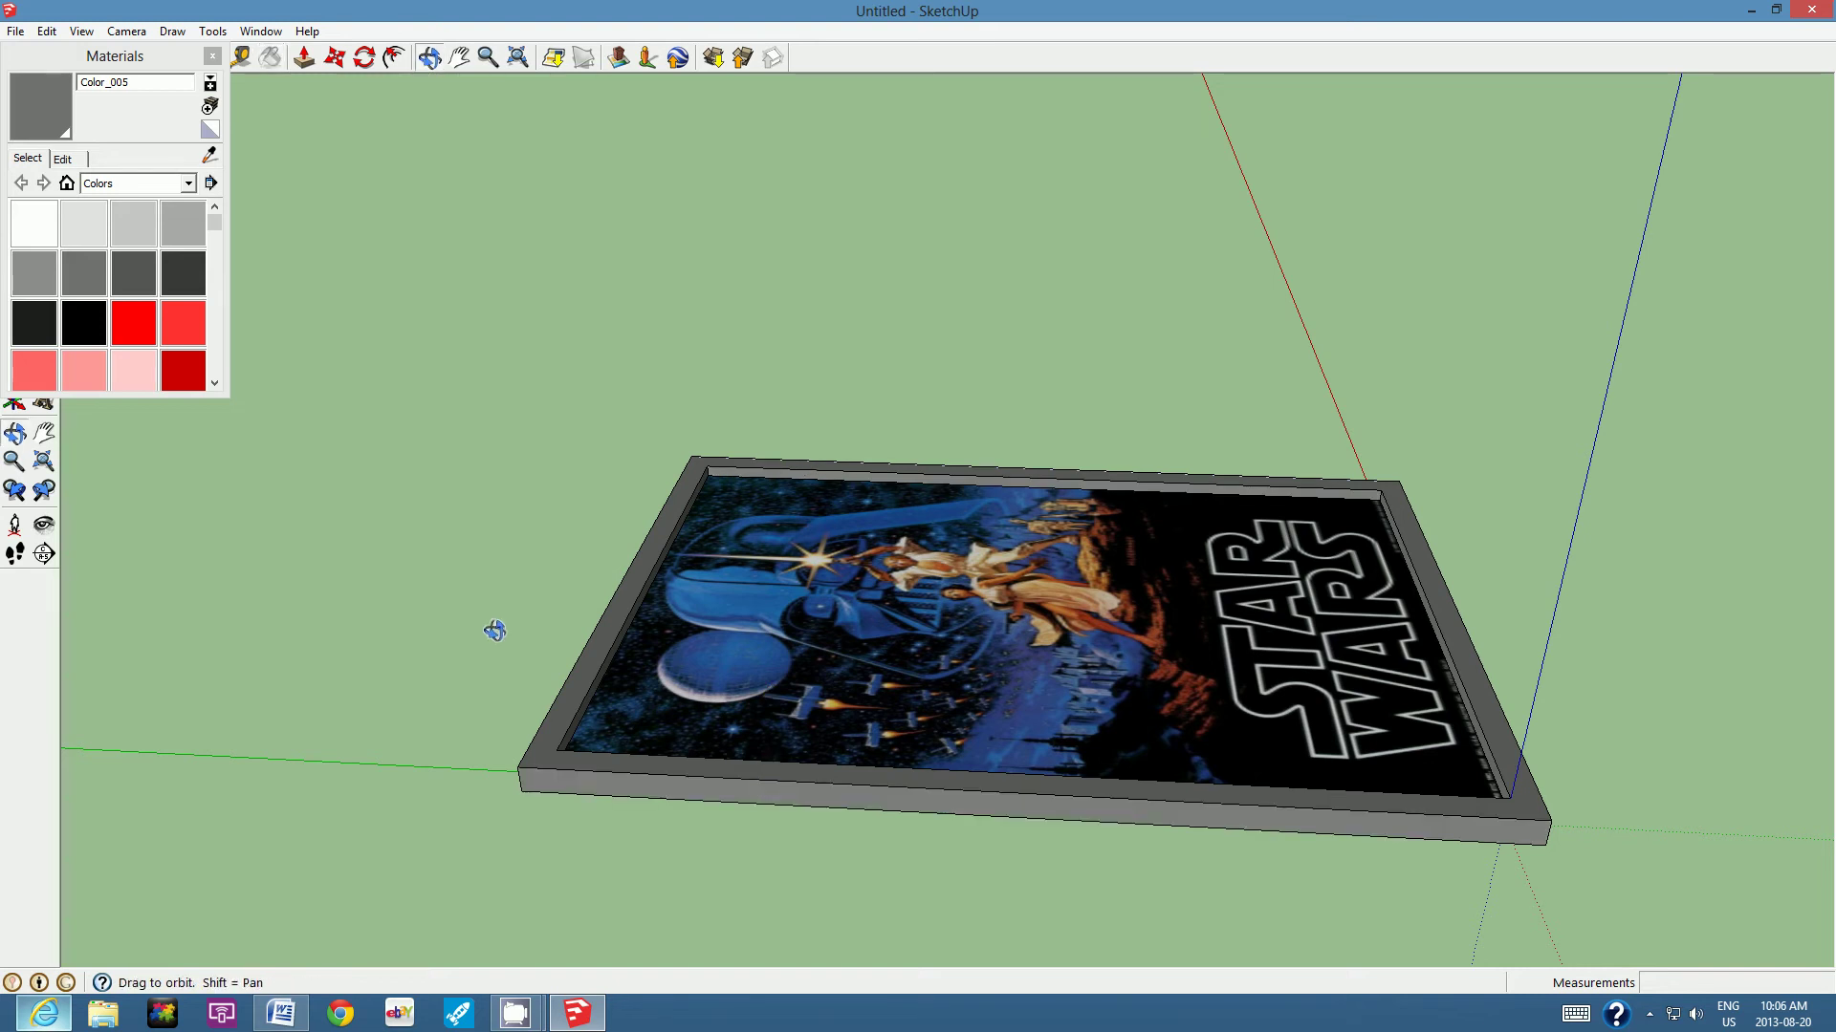
drag(494, 631, 923, 736)
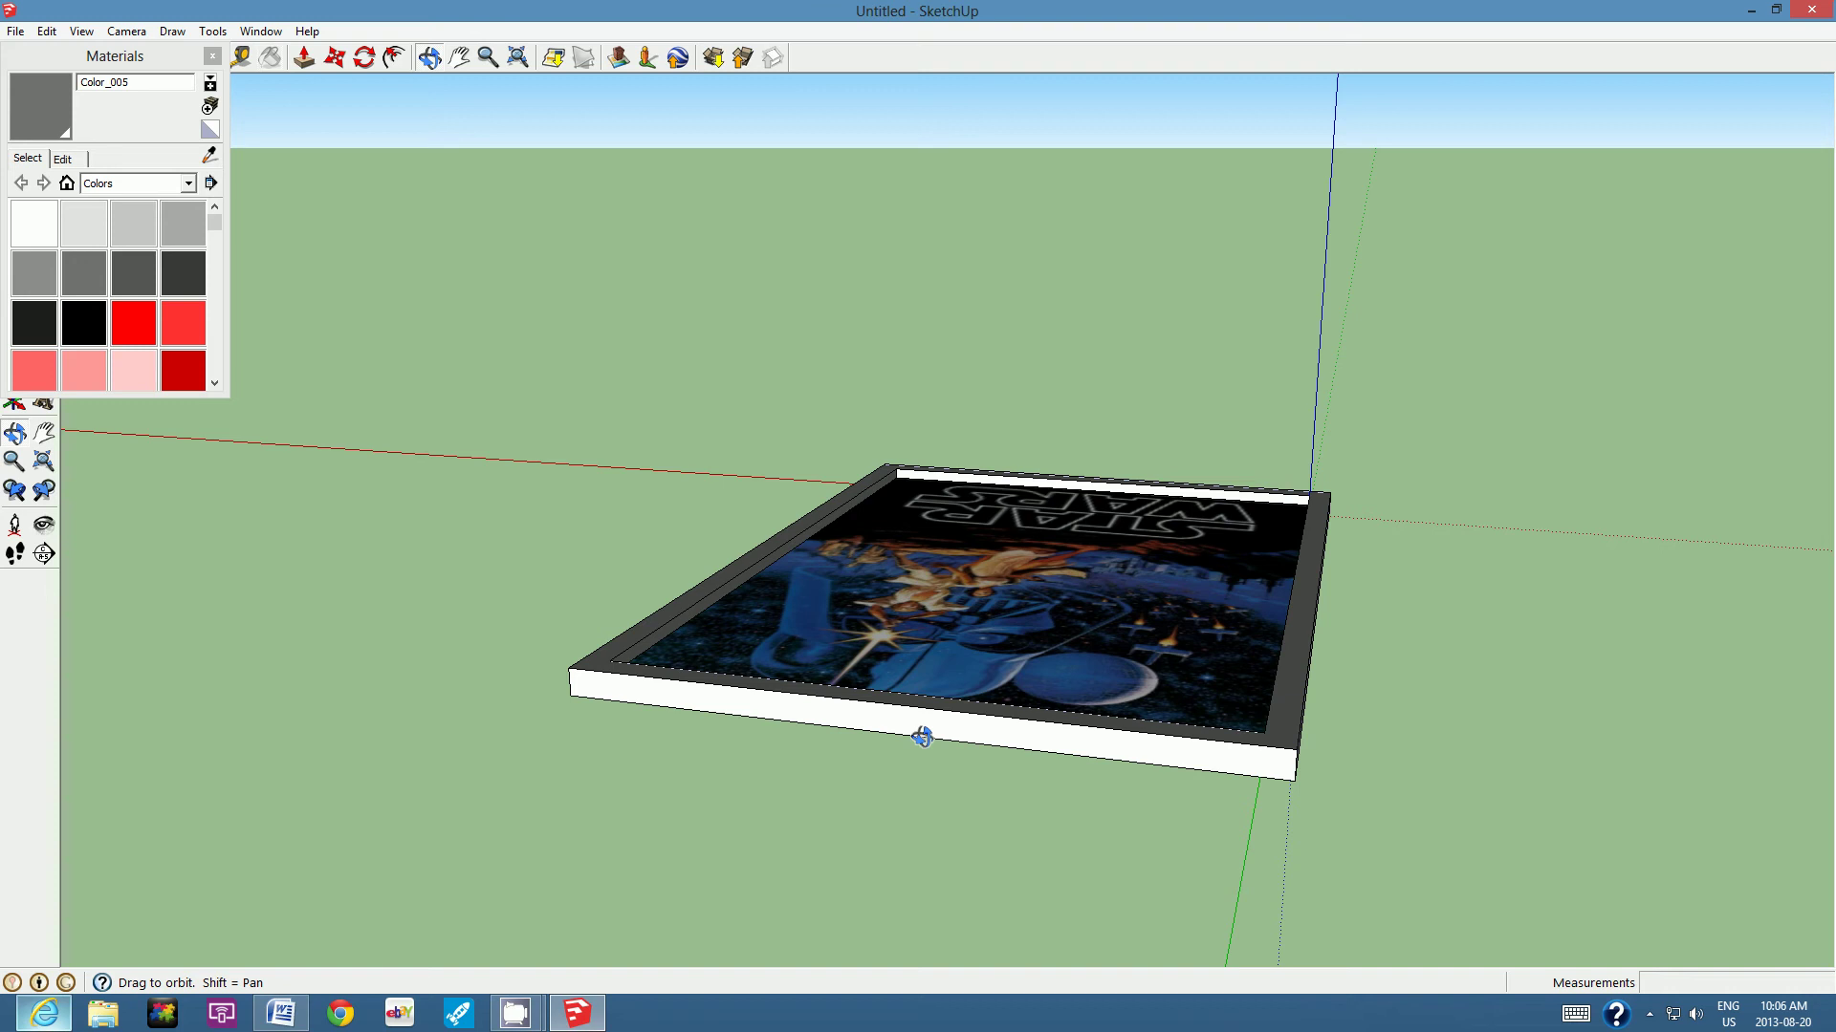
click(271, 58)
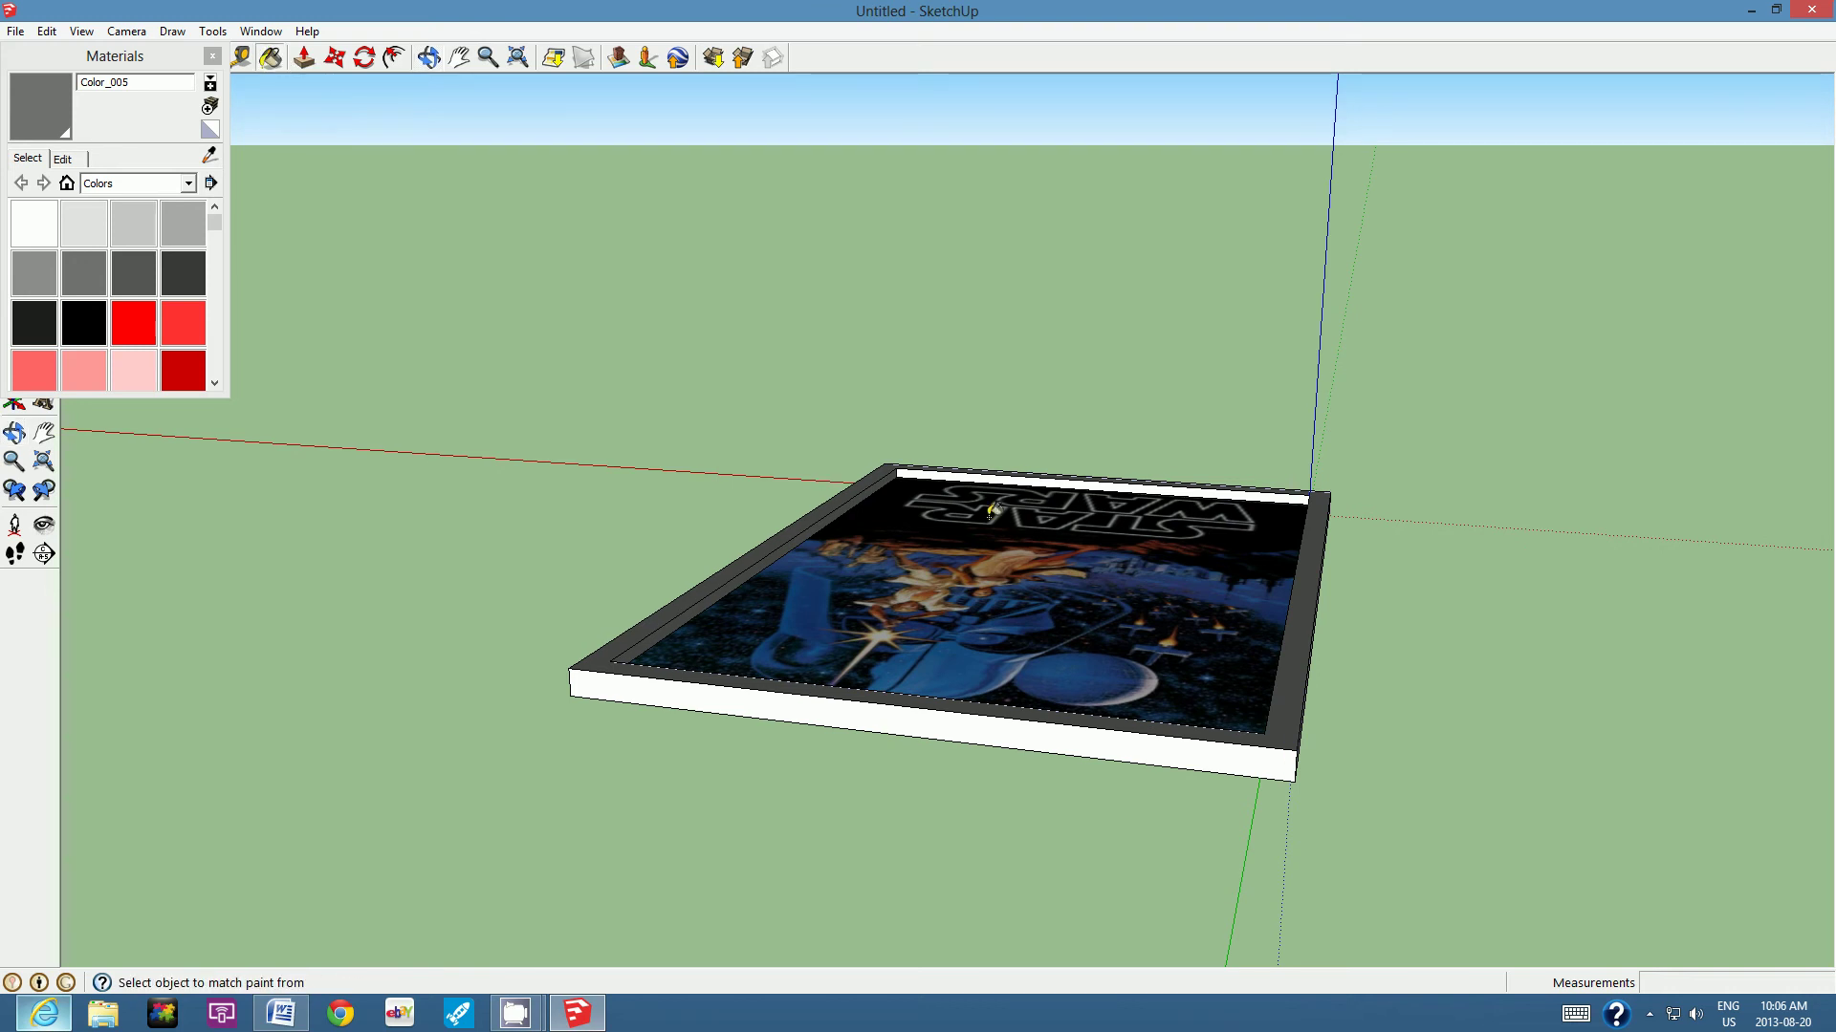
click(995, 472)
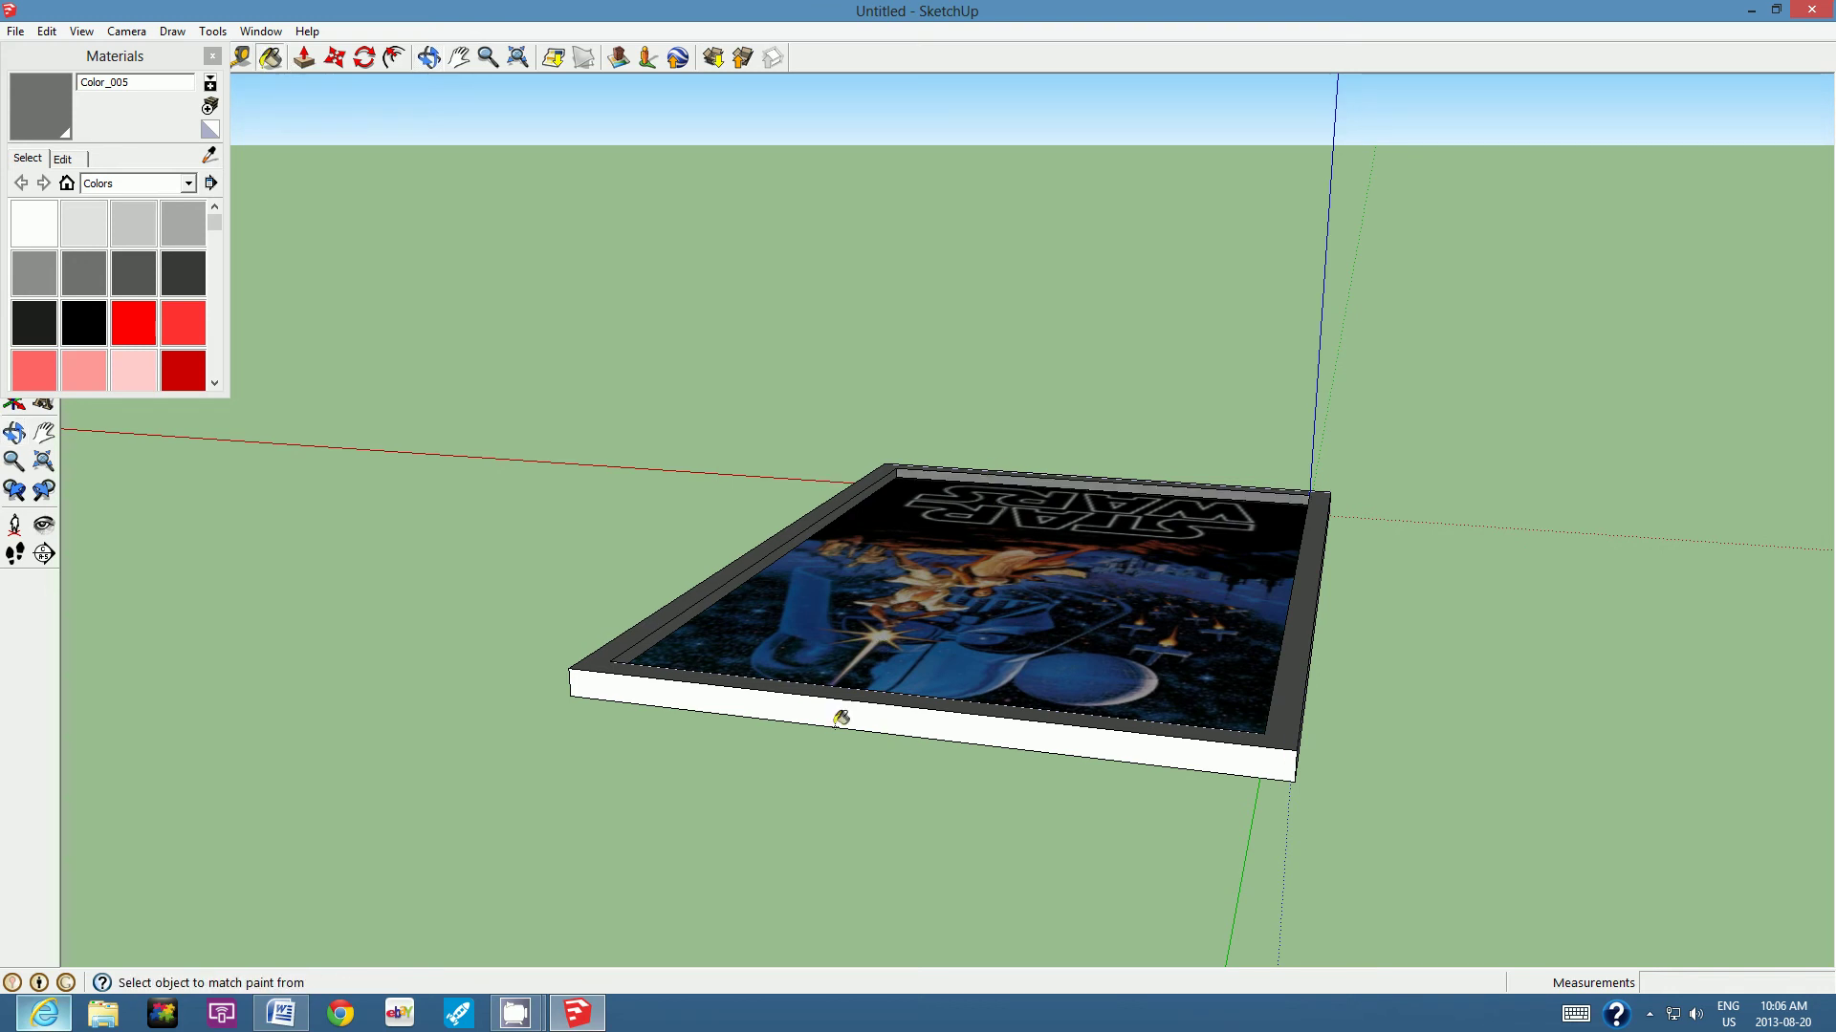
click(841, 719)
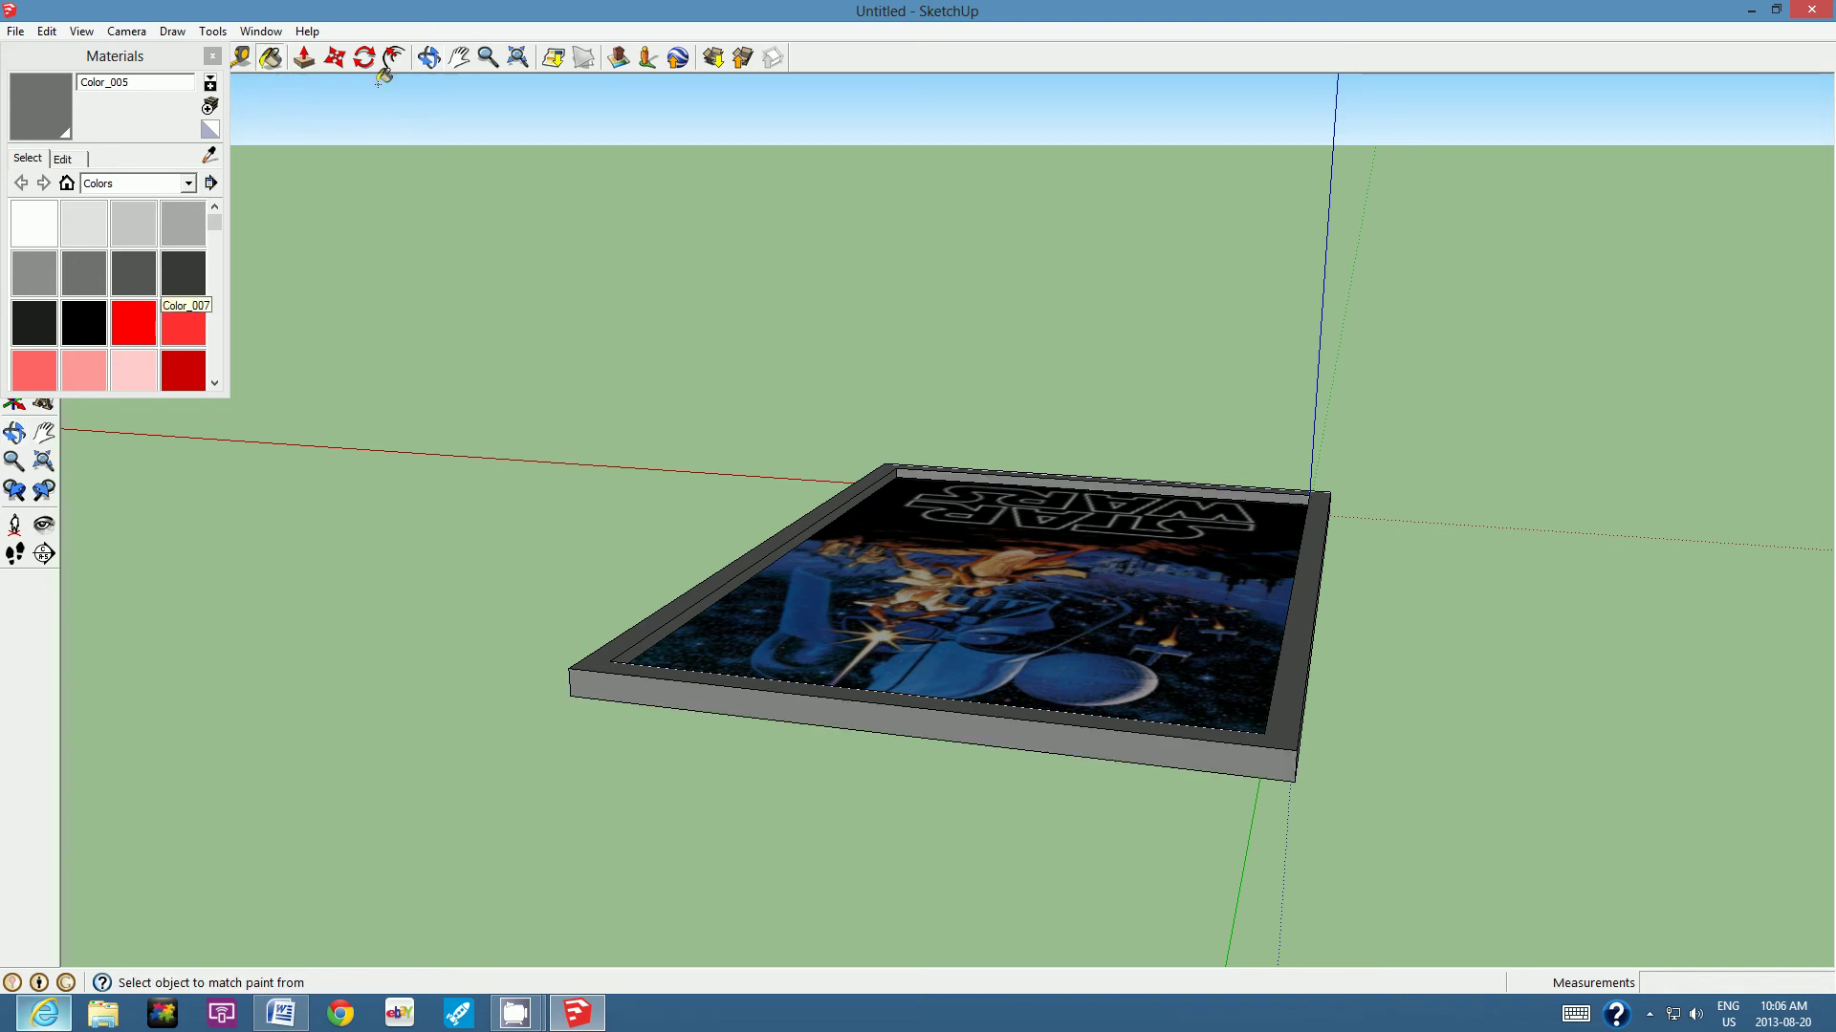
Step: Paint the remaining white outer face on the frame's right long side with Color_005, and close the Materials window
click(430, 58)
drag(615, 620, 872, 508)
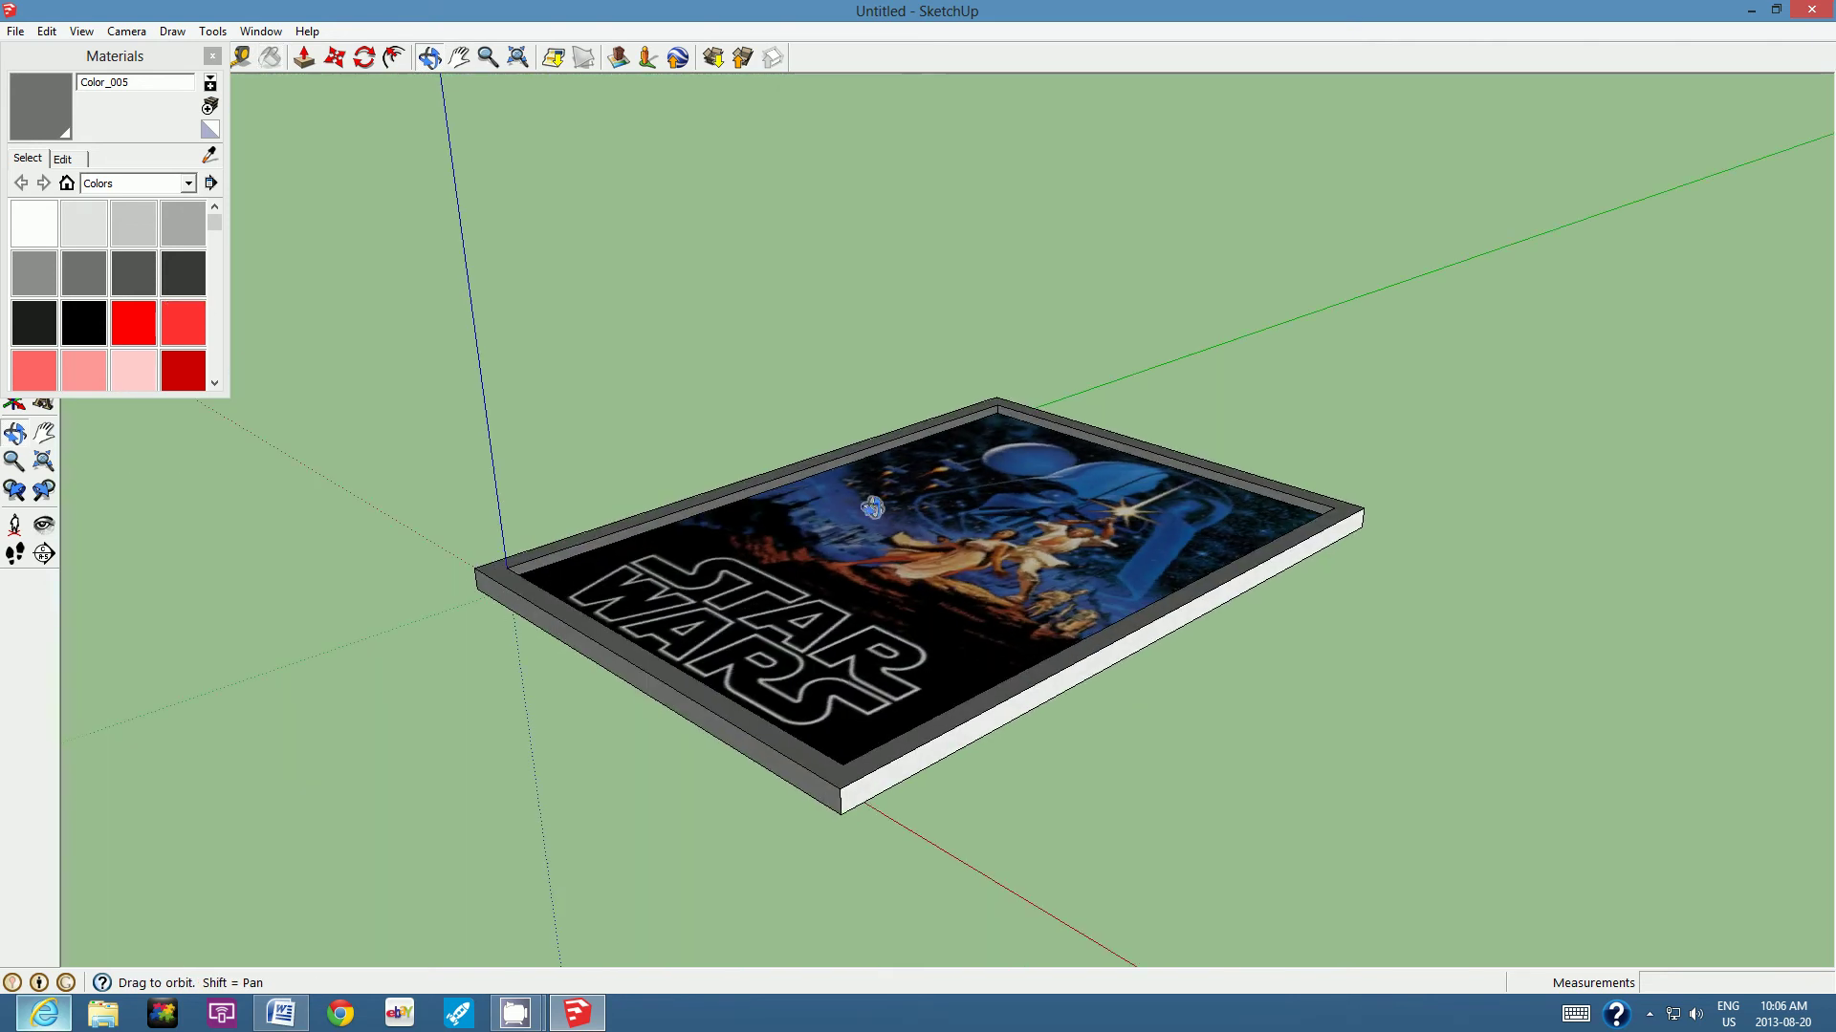
click(270, 57)
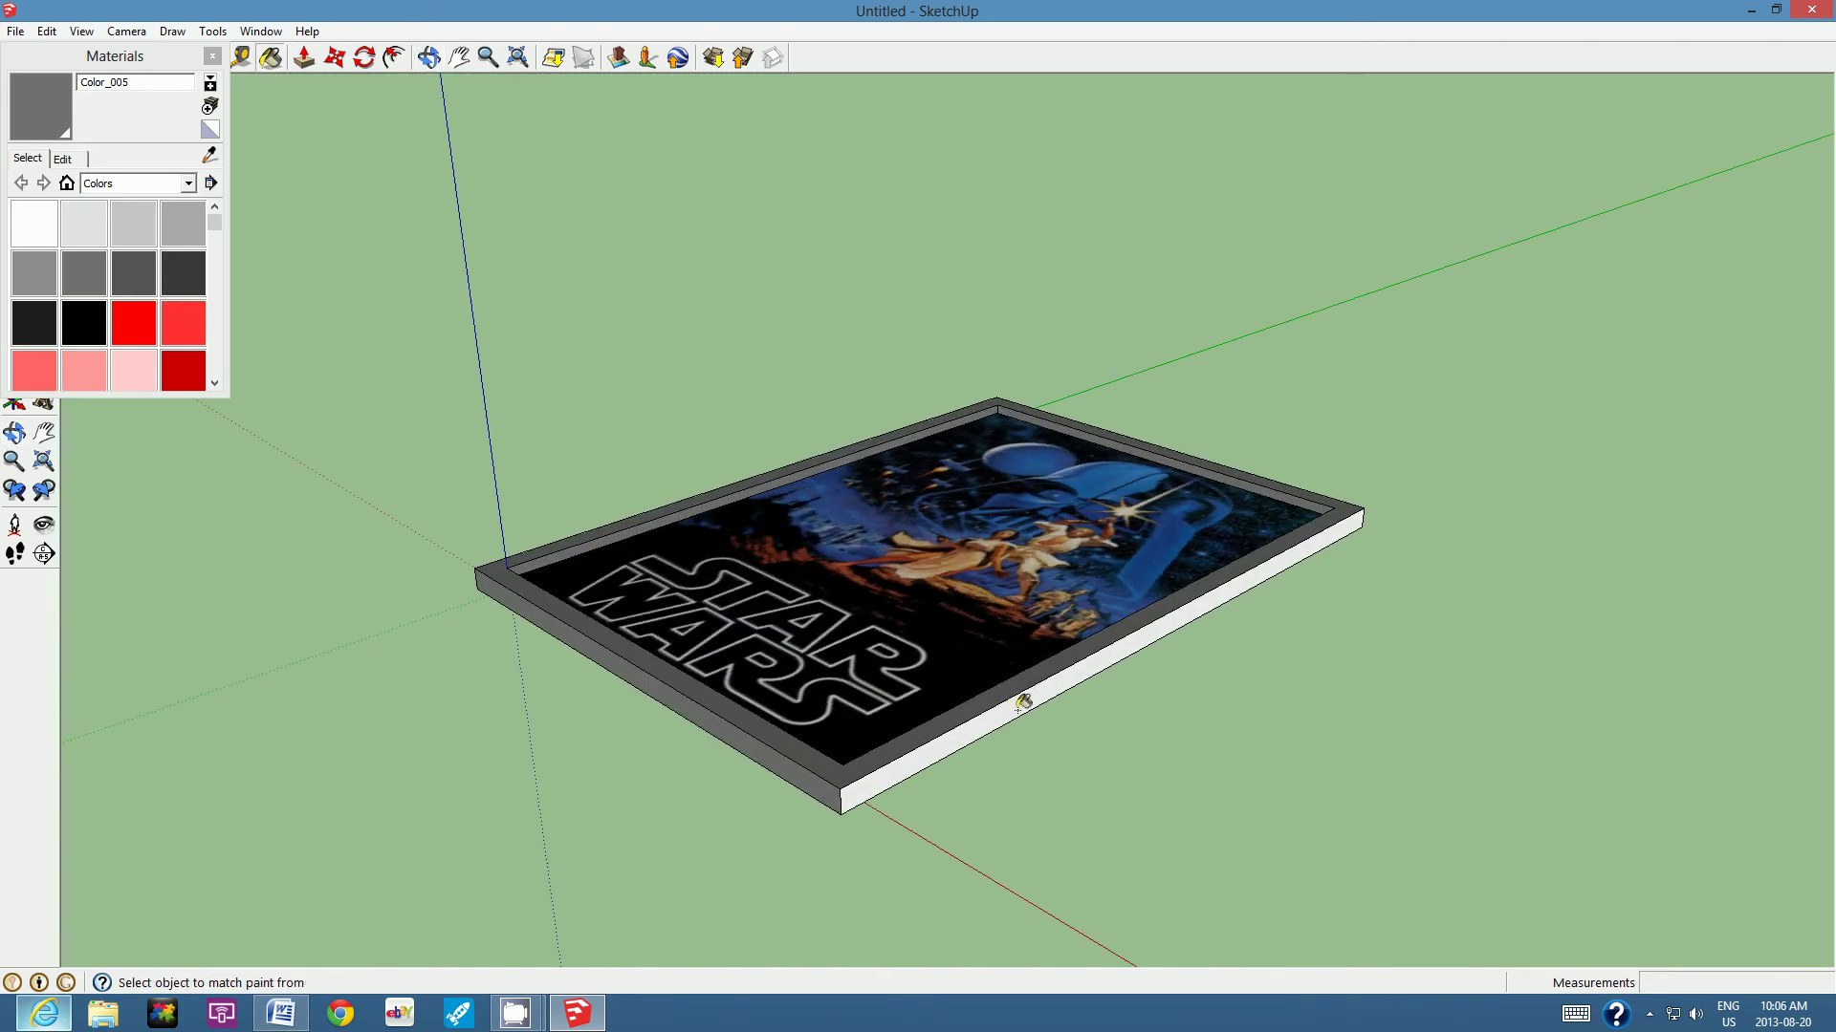
click(1018, 705)
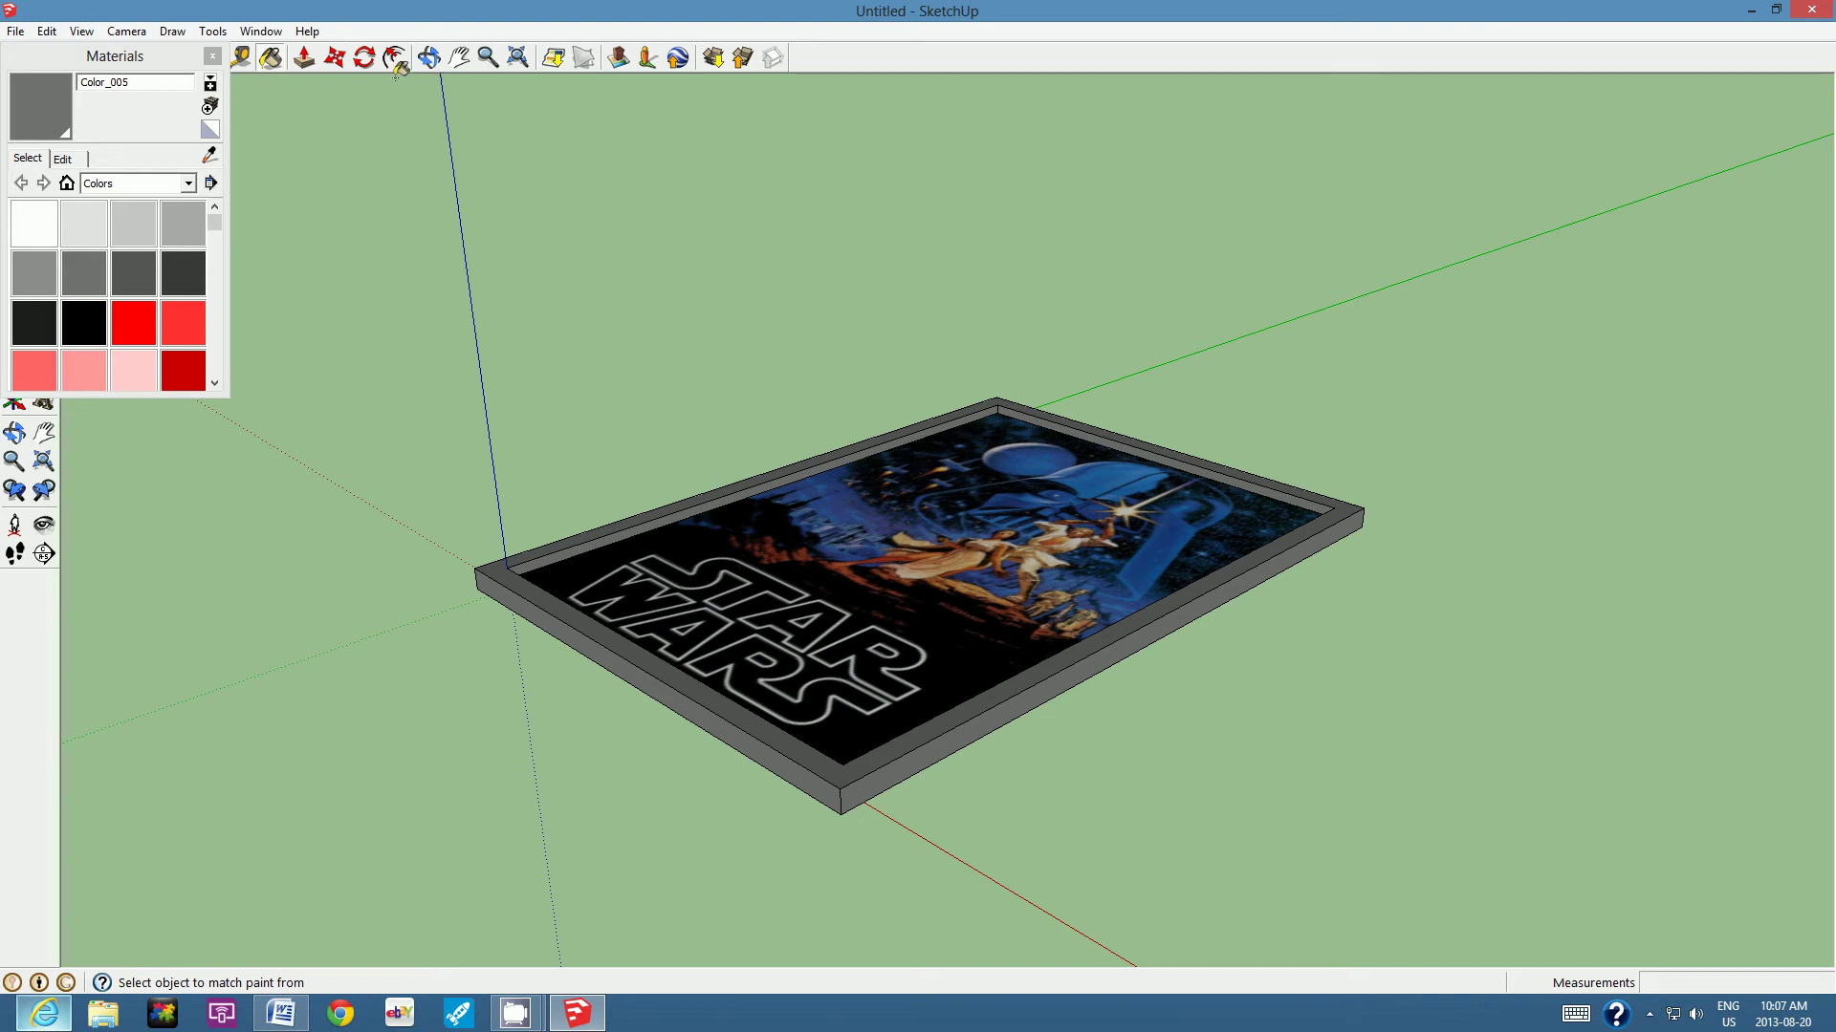
click(429, 58)
drag(650, 476, 746, 540)
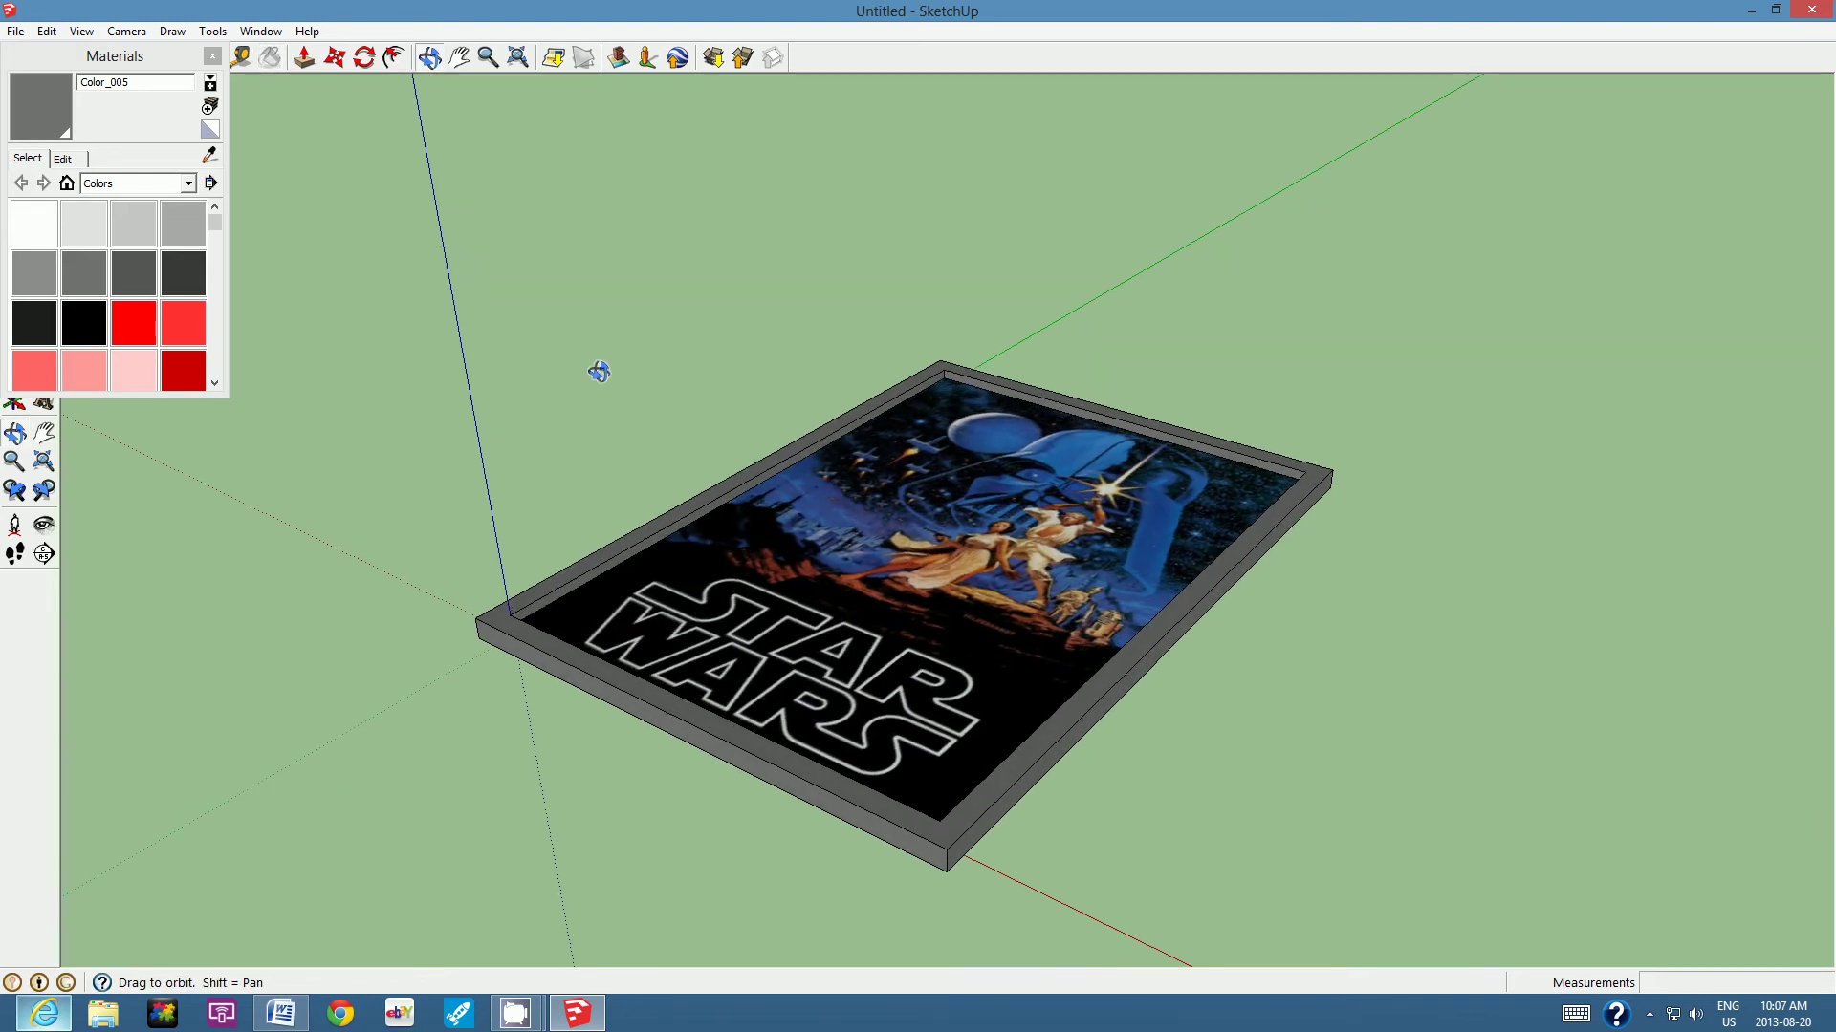
click(213, 56)
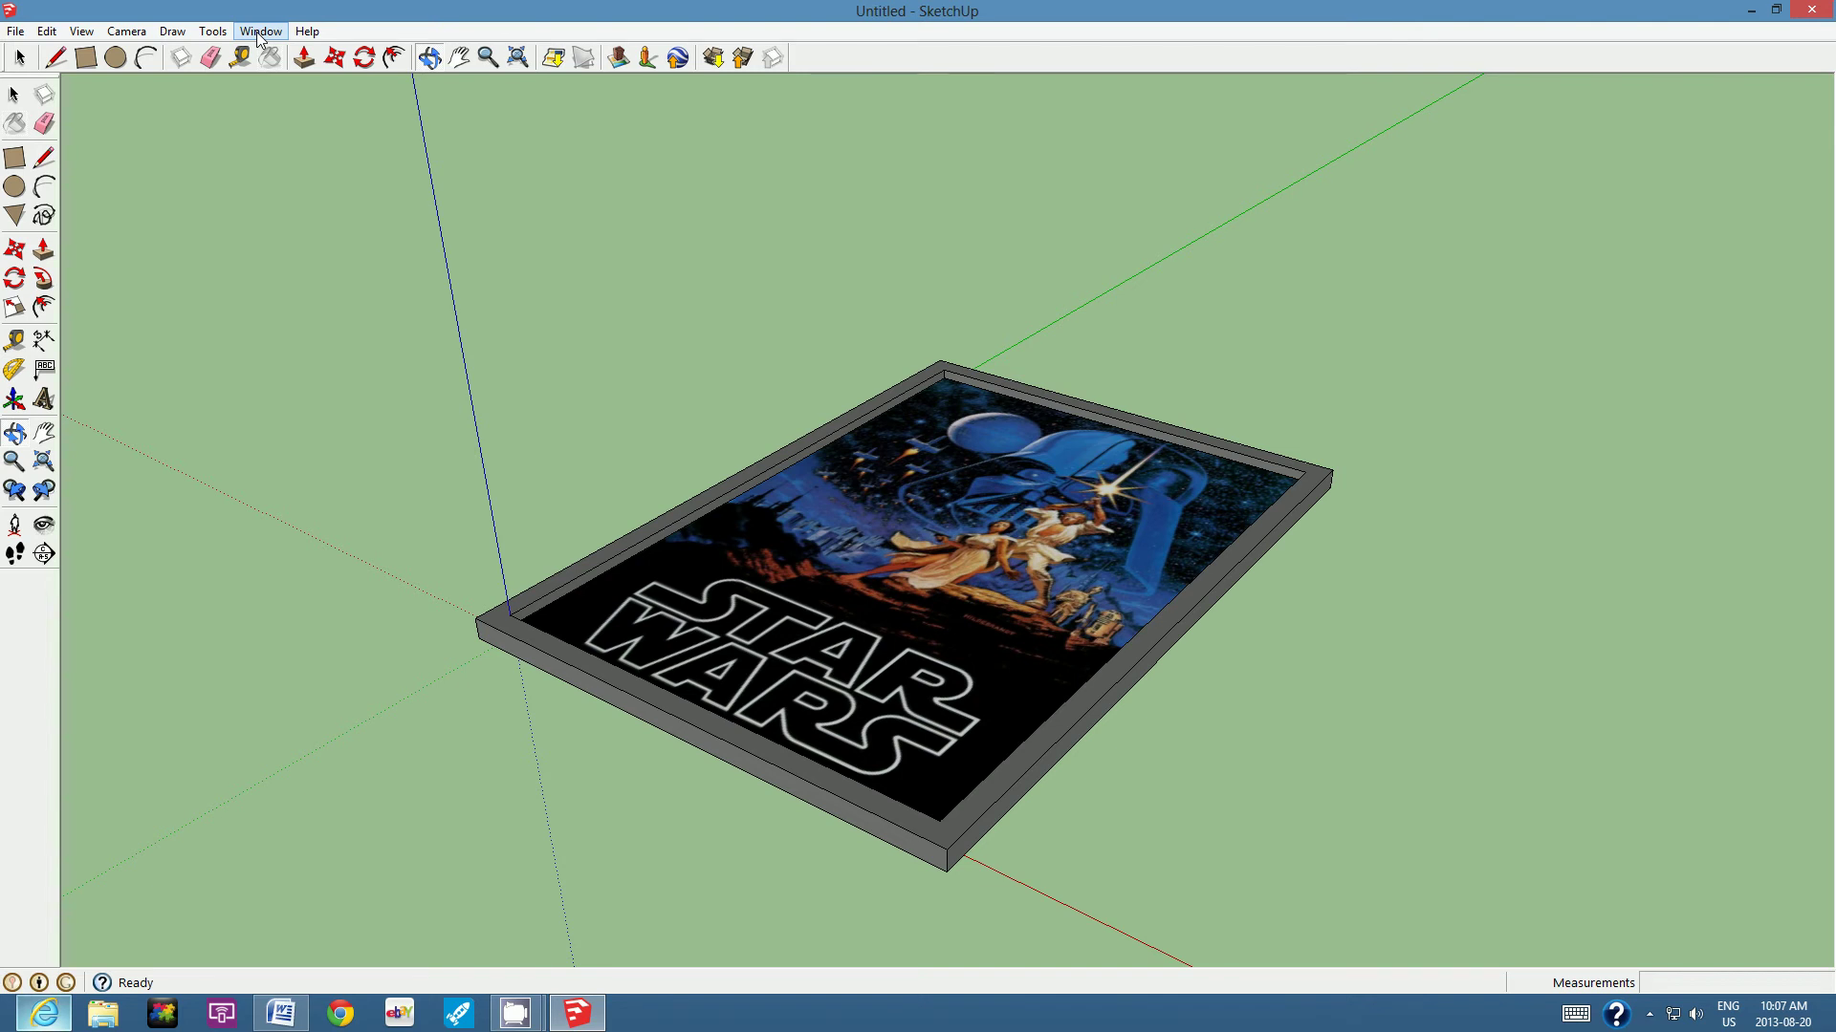
Step: Set the model's Glue to alignment to Any in the File section of Model Info, and close the dialog
click(258, 33)
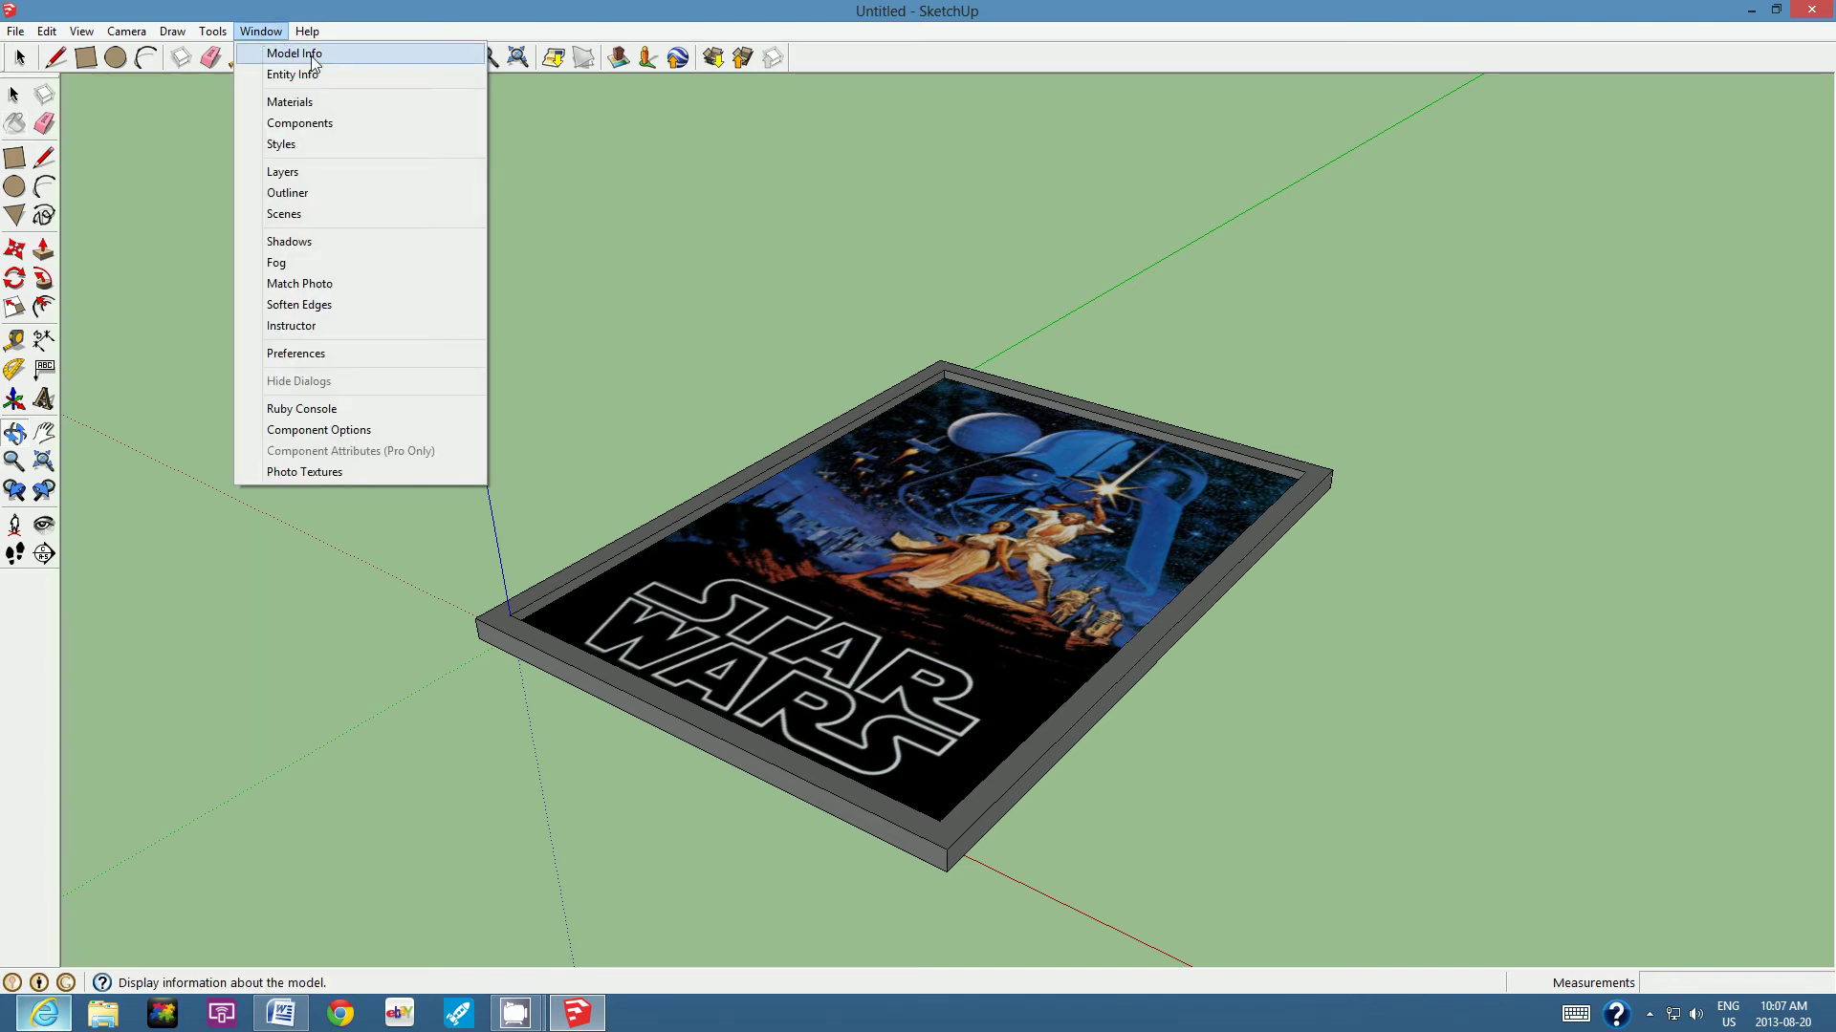
click(361, 57)
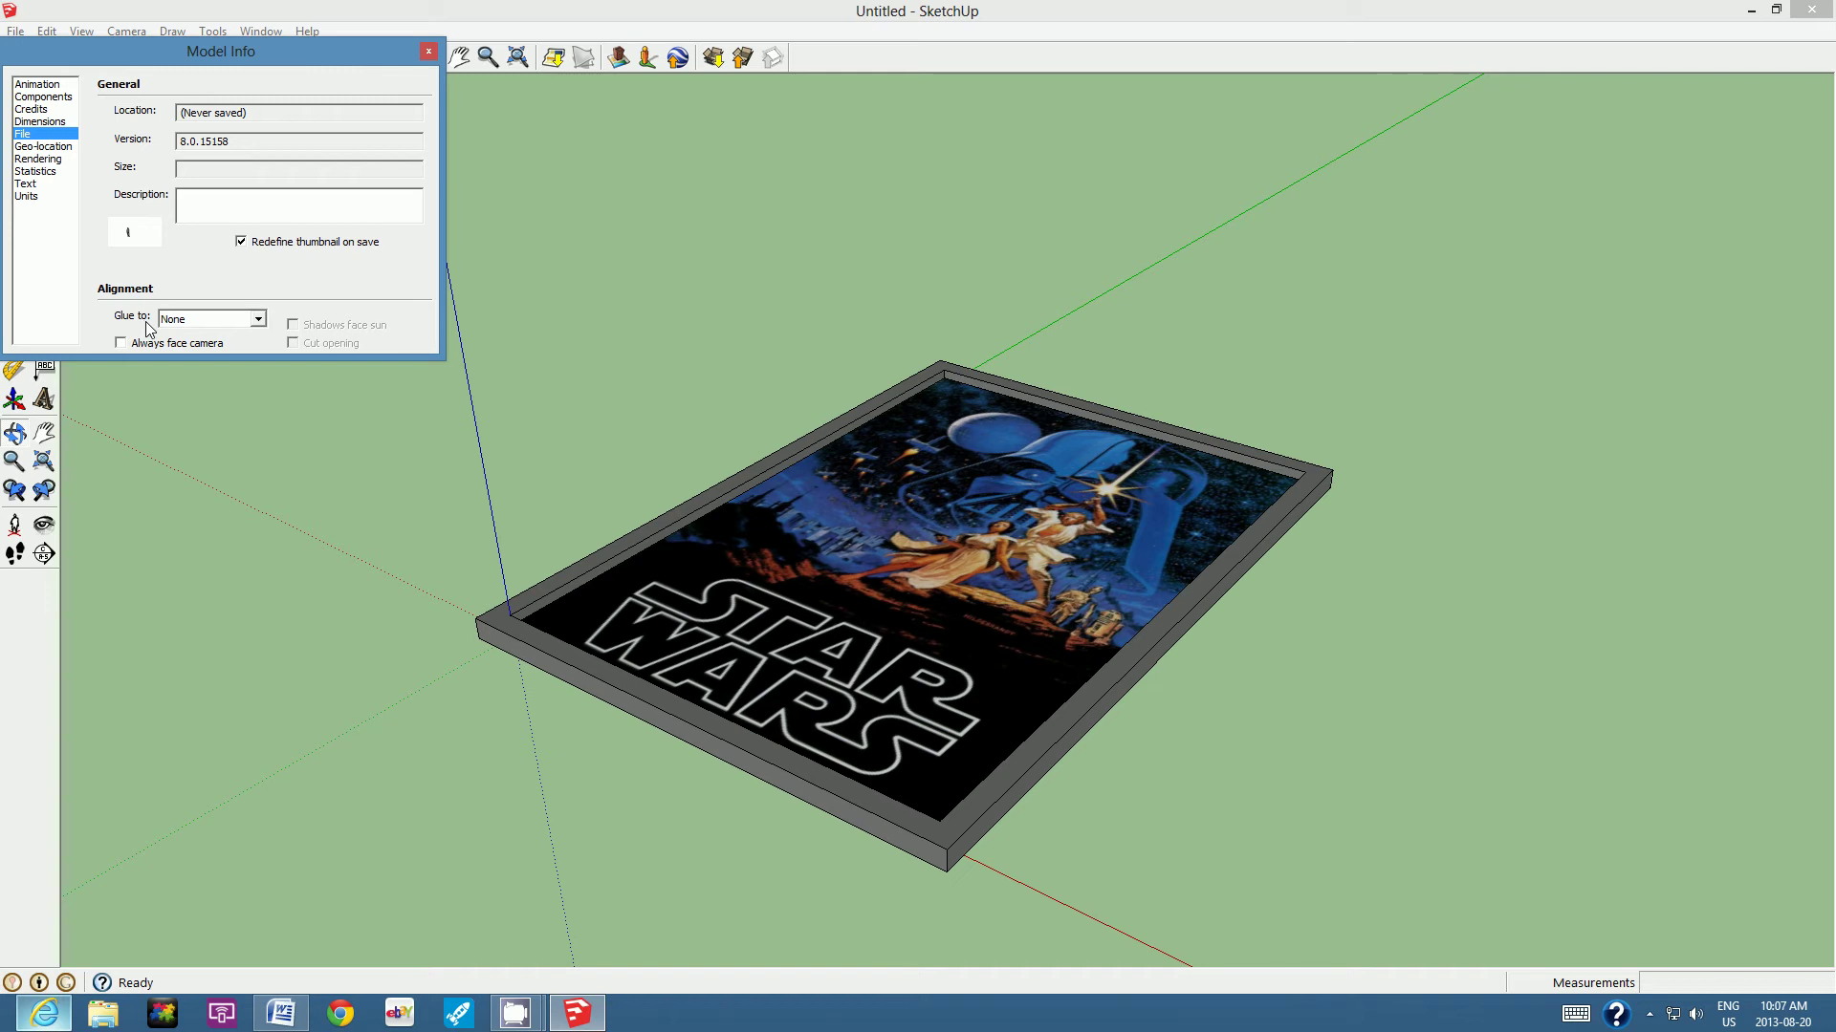
click(257, 320)
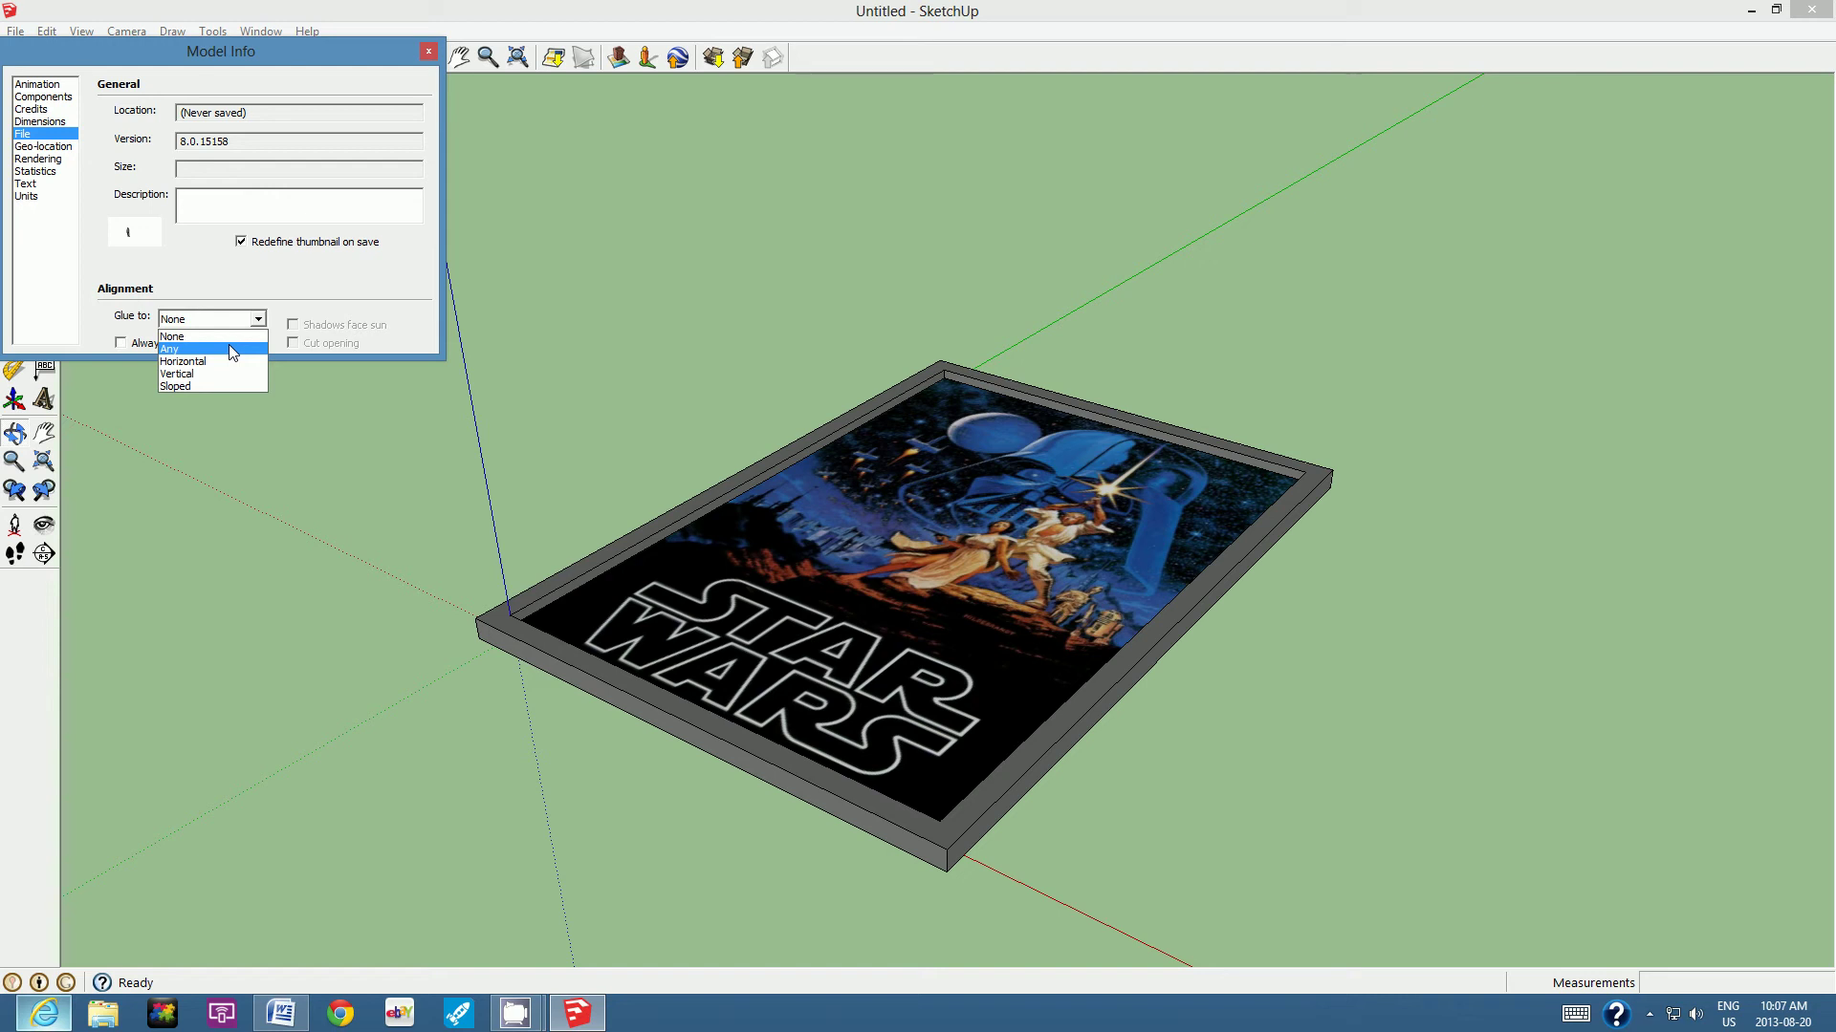
click(230, 350)
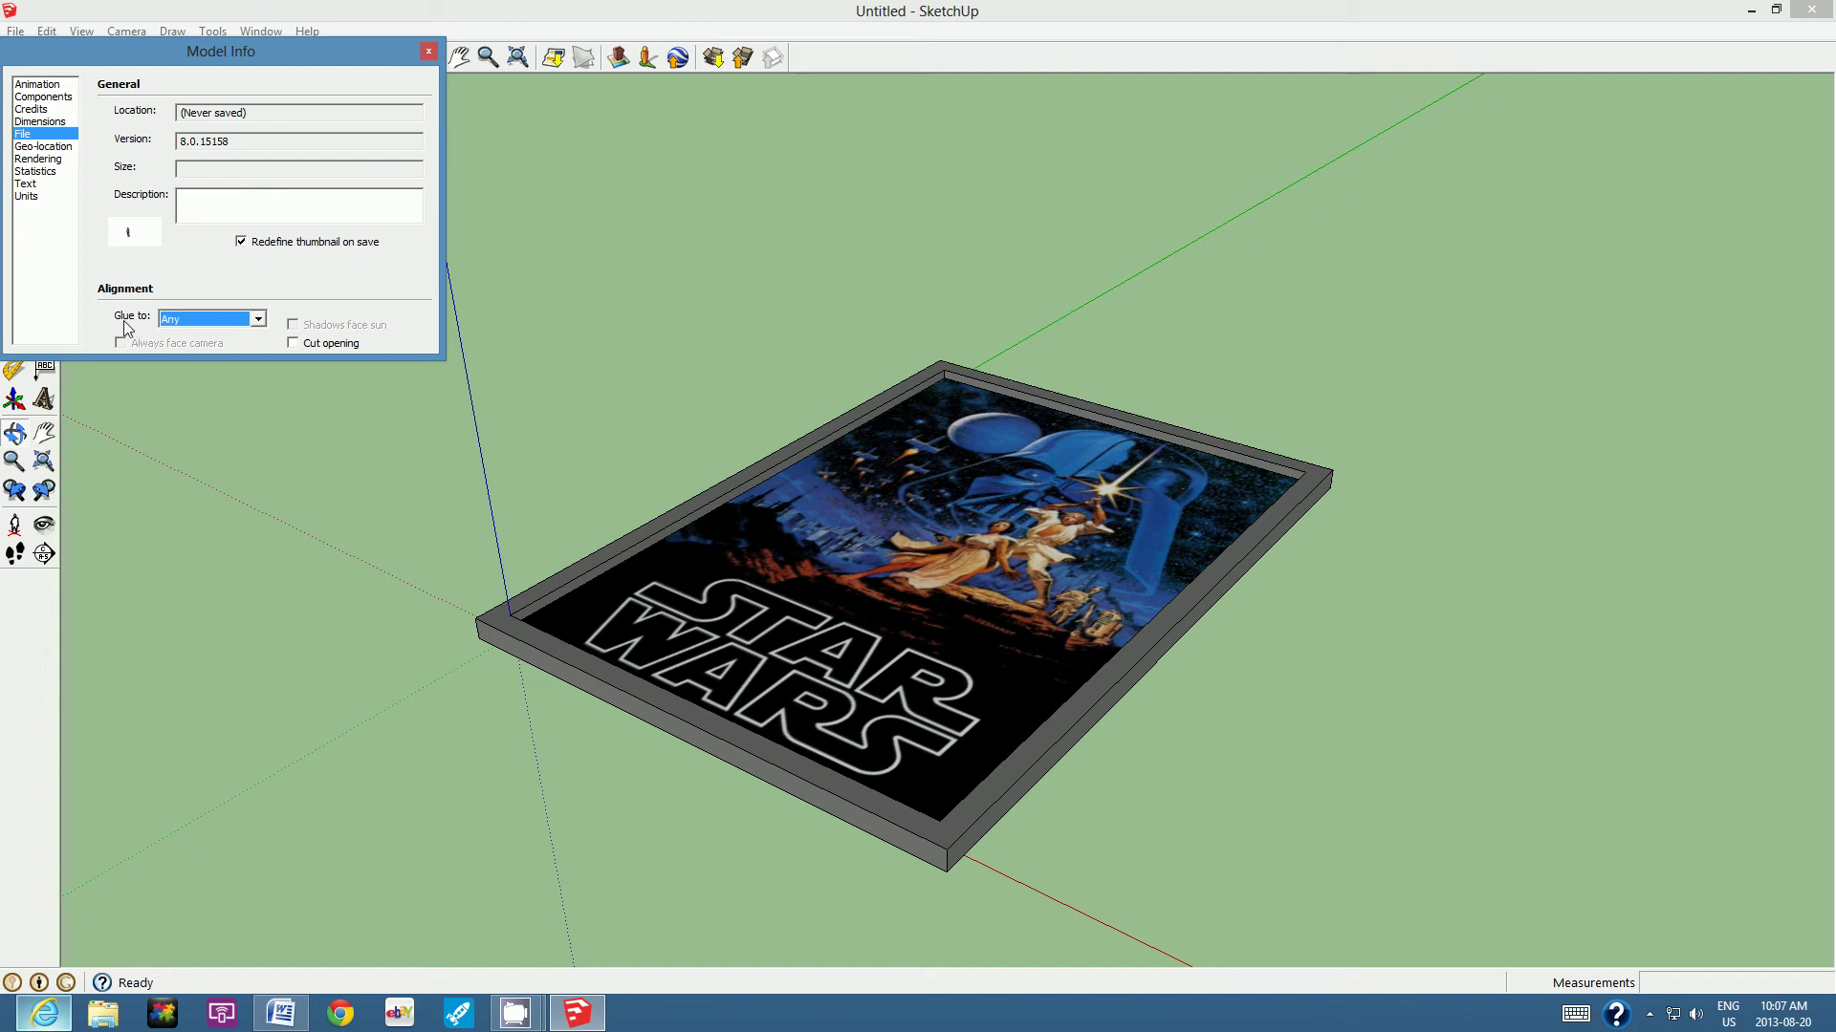
click(428, 52)
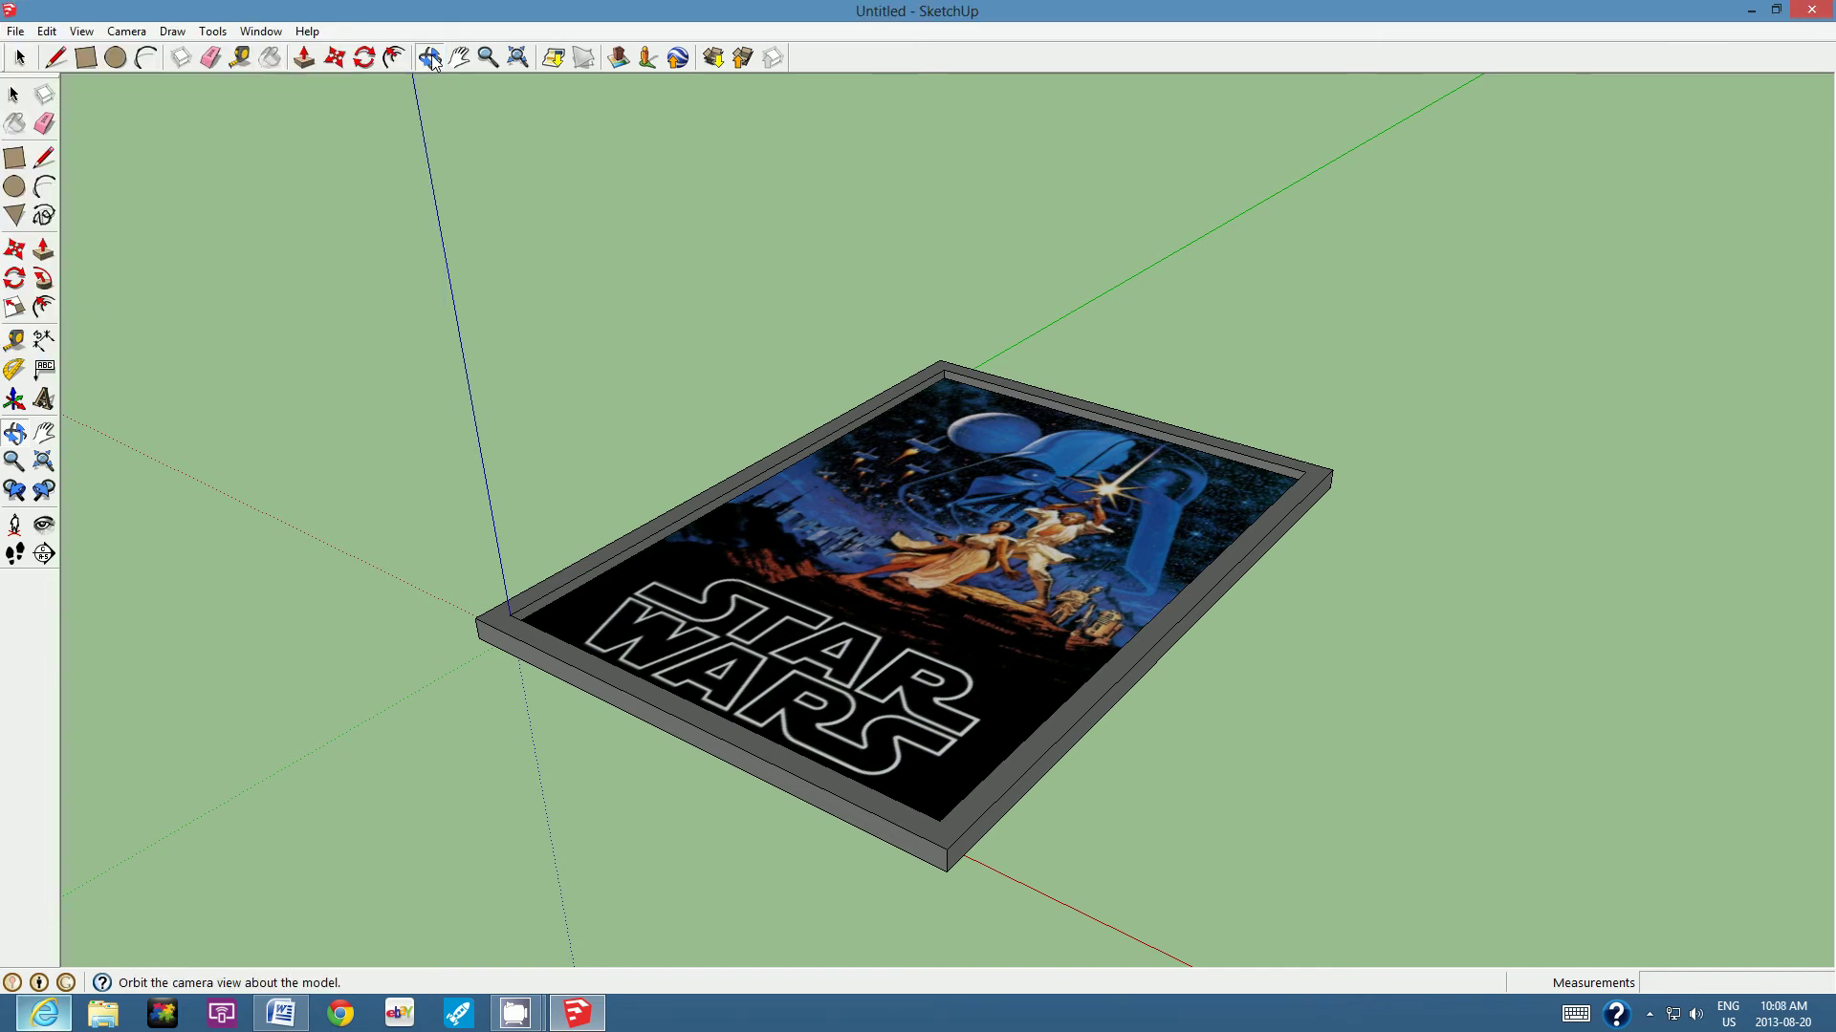
Step: Save the model as "star wars poster" in My Documents, replacing the existing file of that name
click(15, 31)
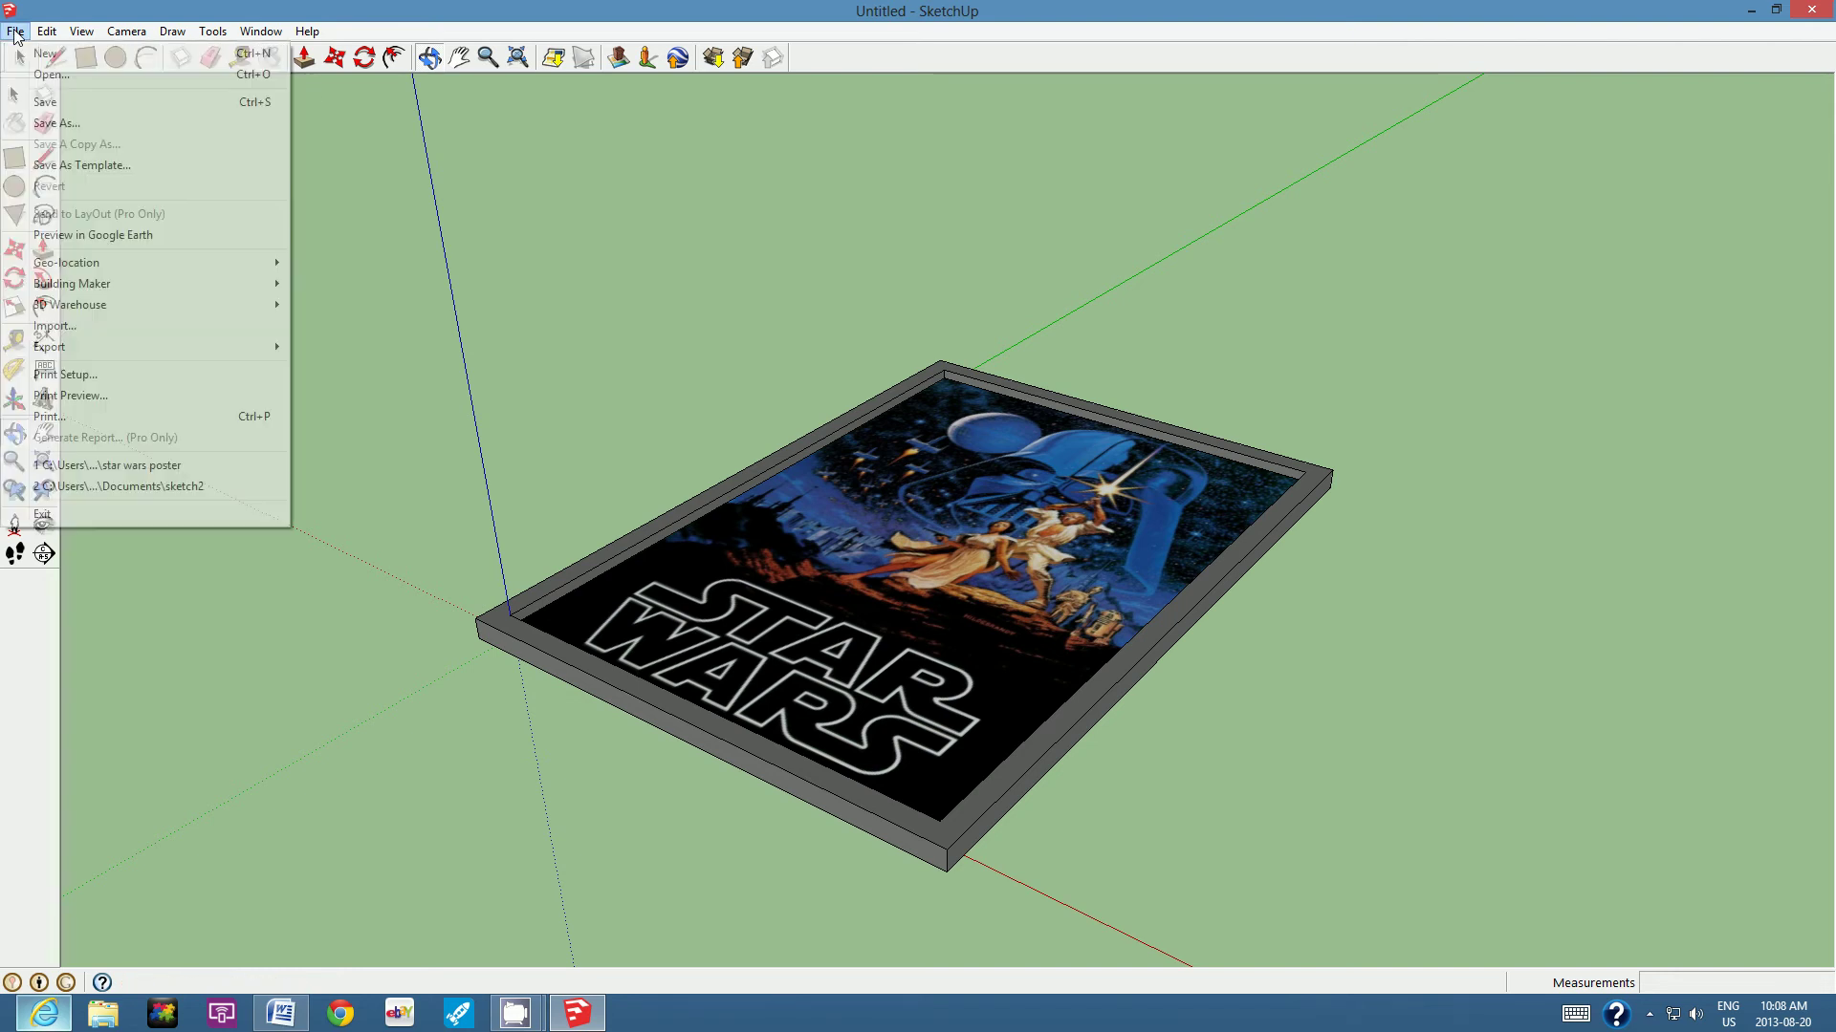
click(53, 124)
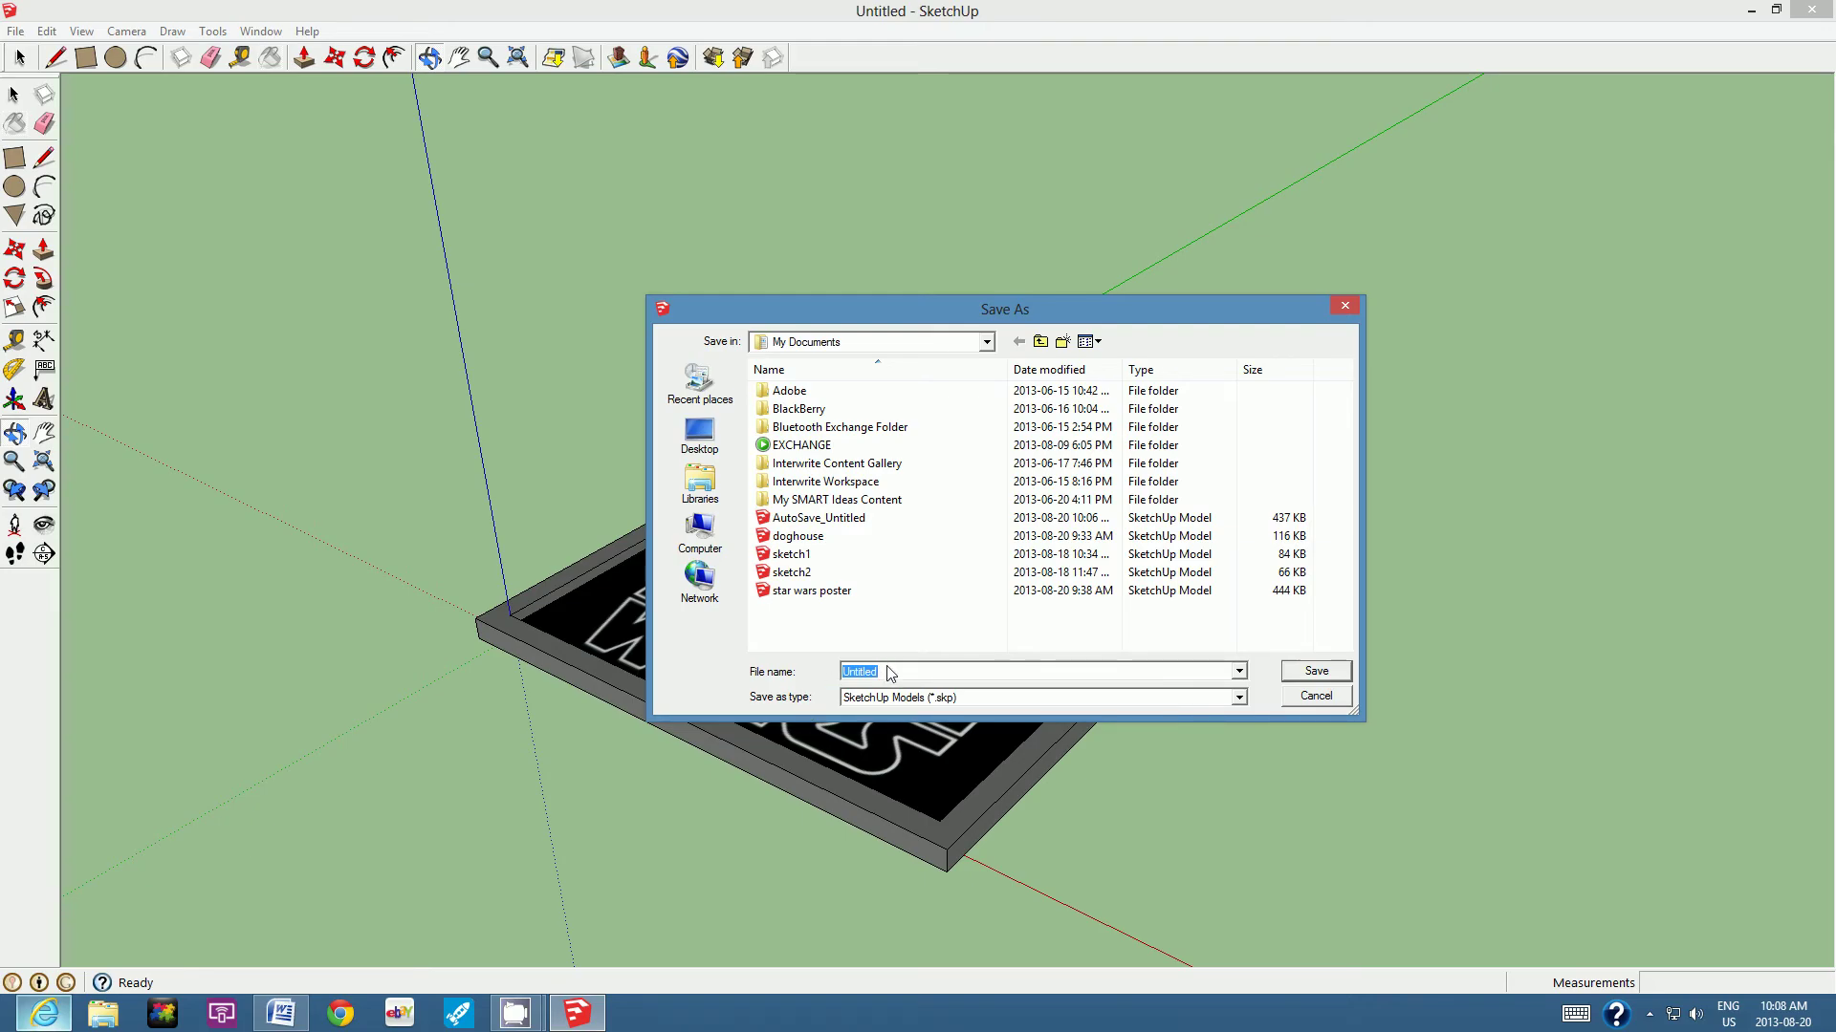
text(star wars poster)
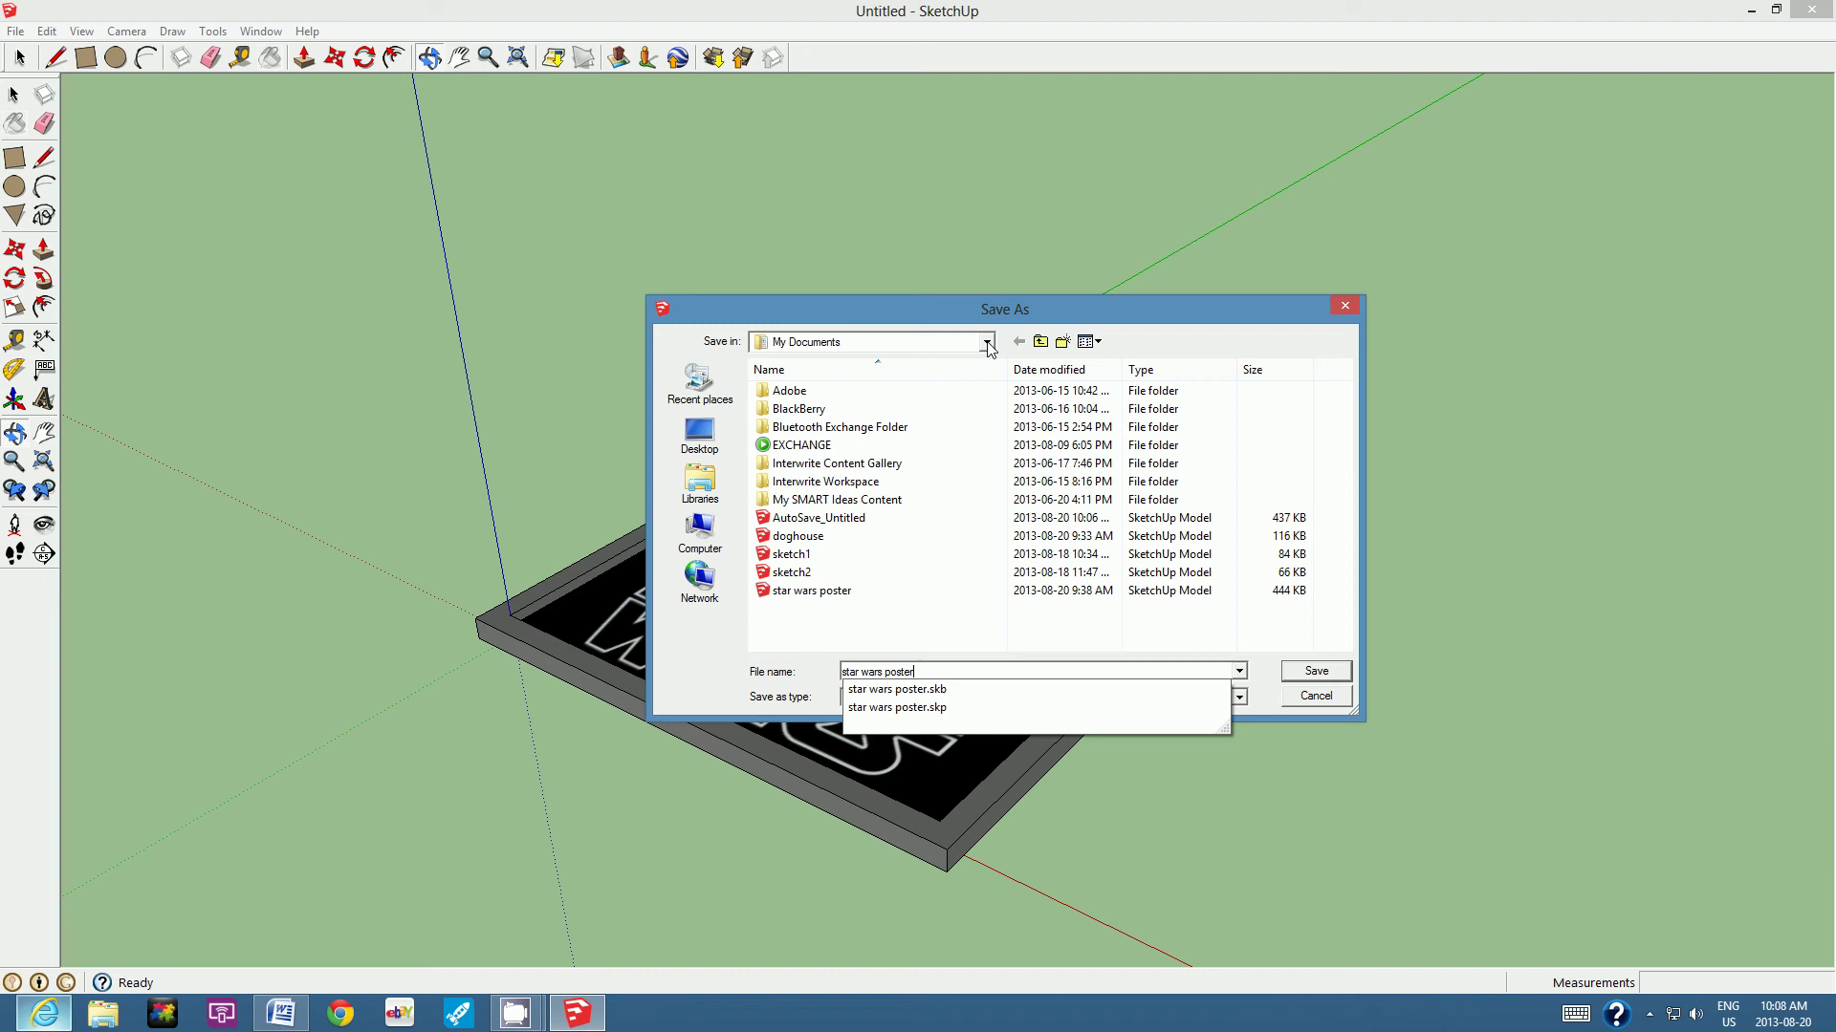
click(1314, 672)
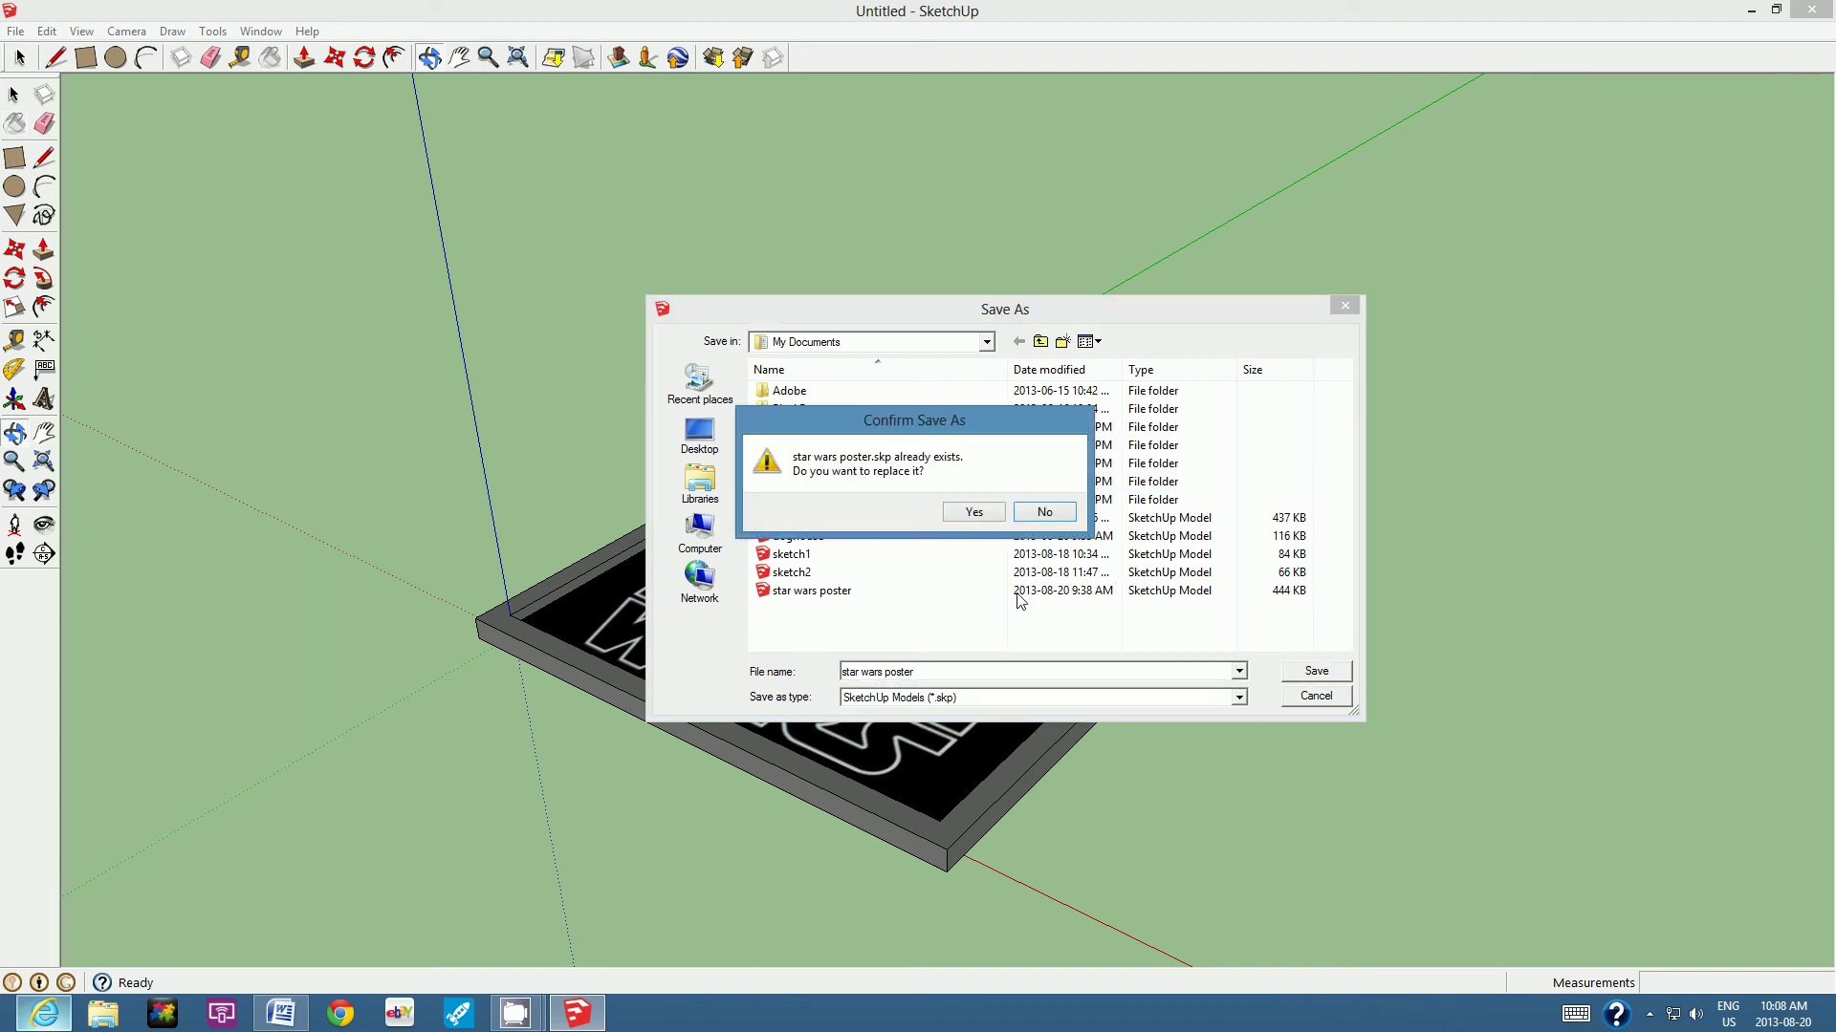
click(975, 516)
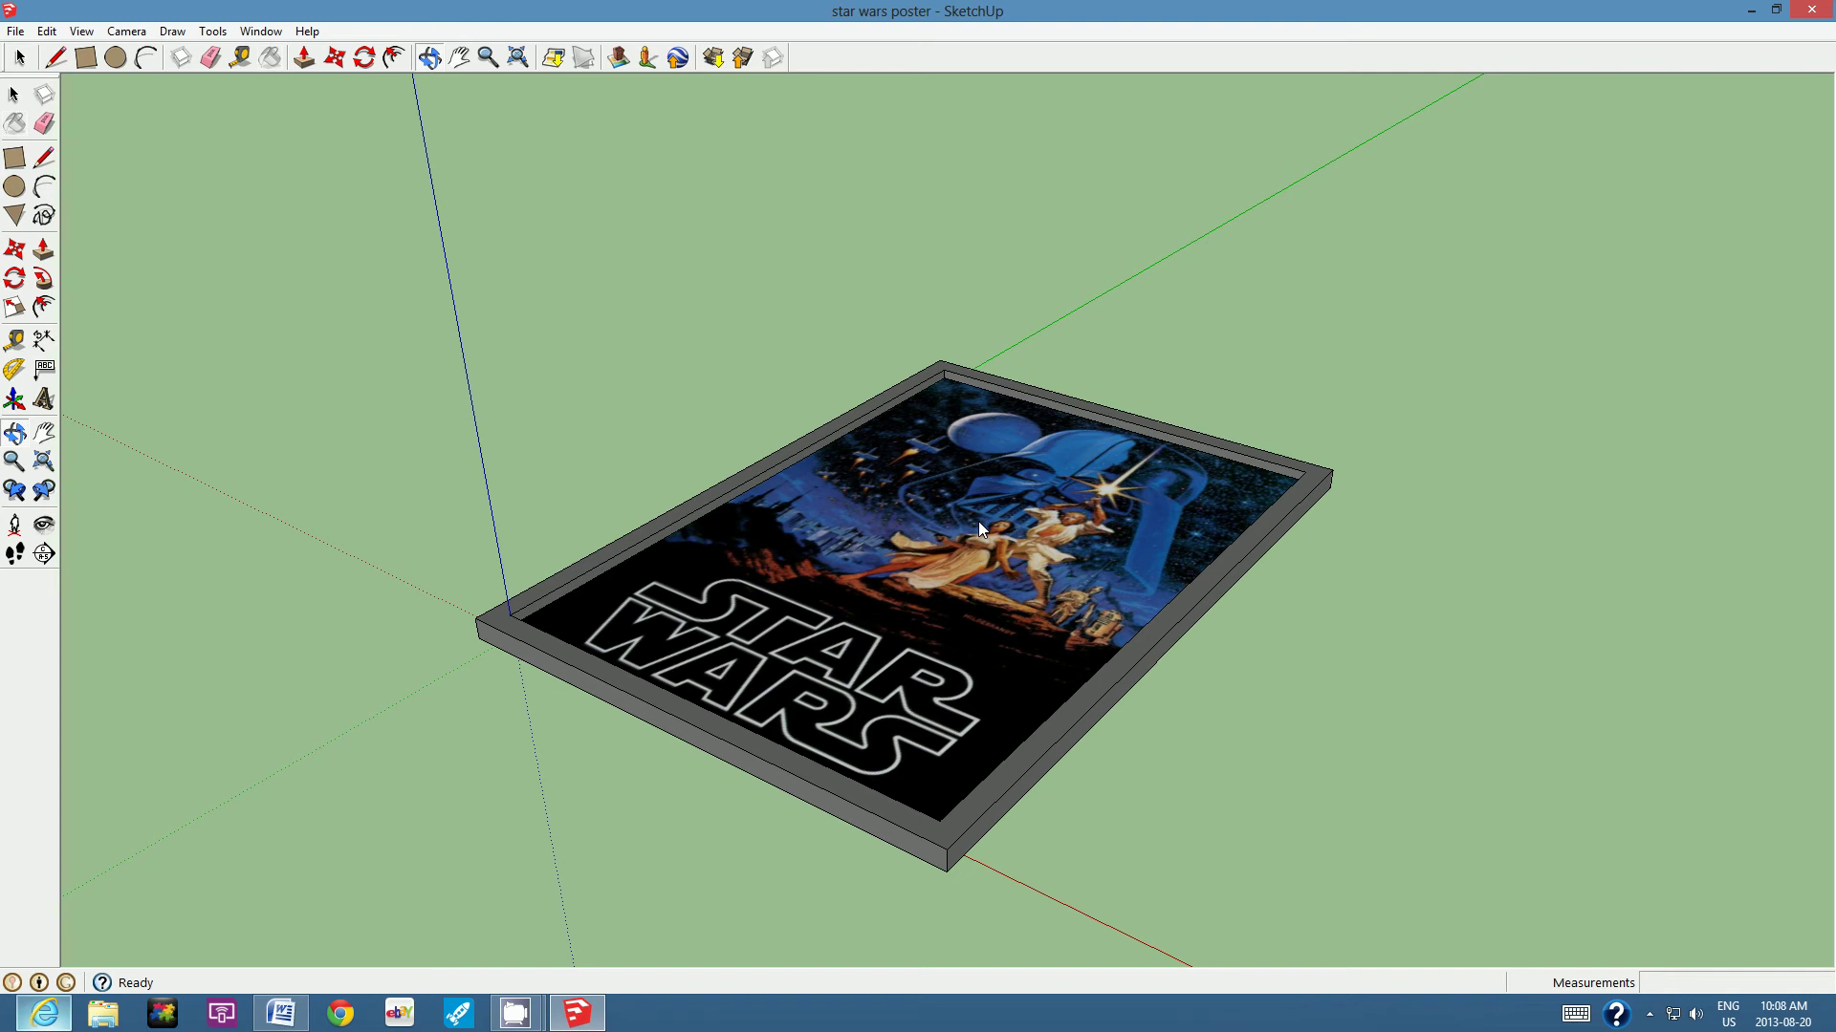
Step: Start a new model and put off sharing the poster on the 3D Warehouse
click(15, 31)
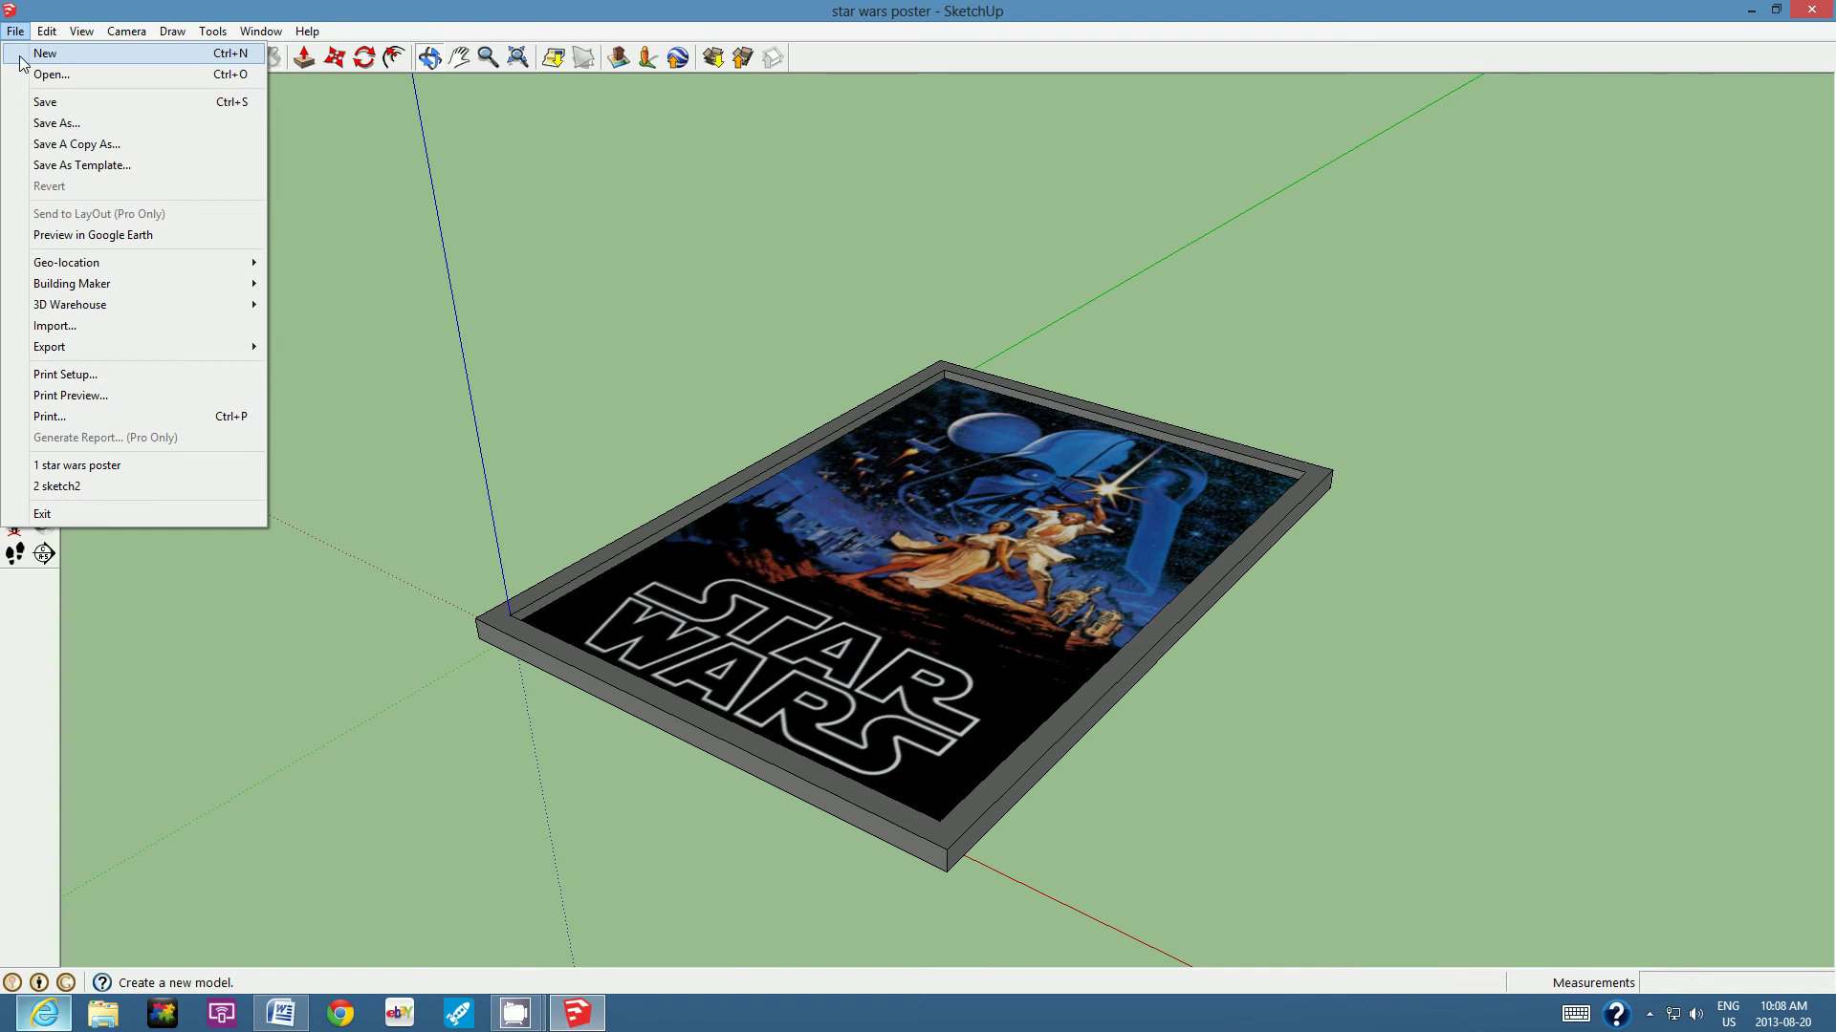
click(21, 57)
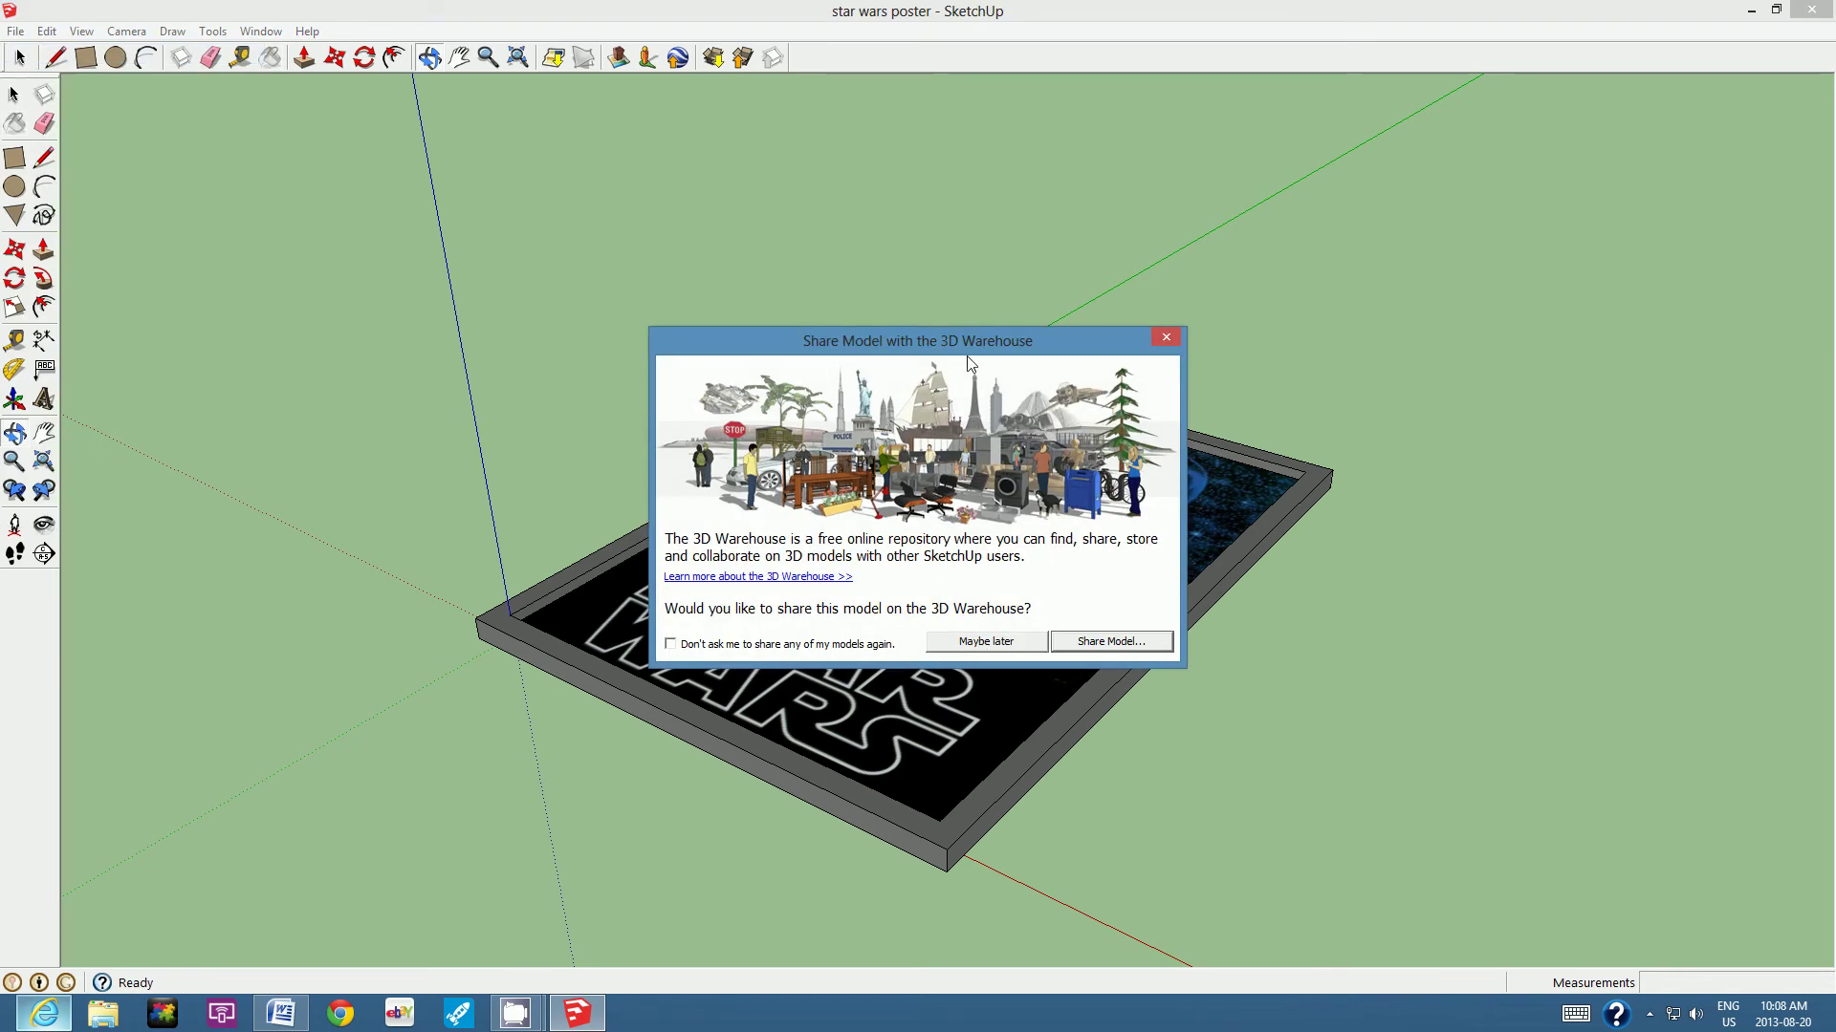
click(986, 641)
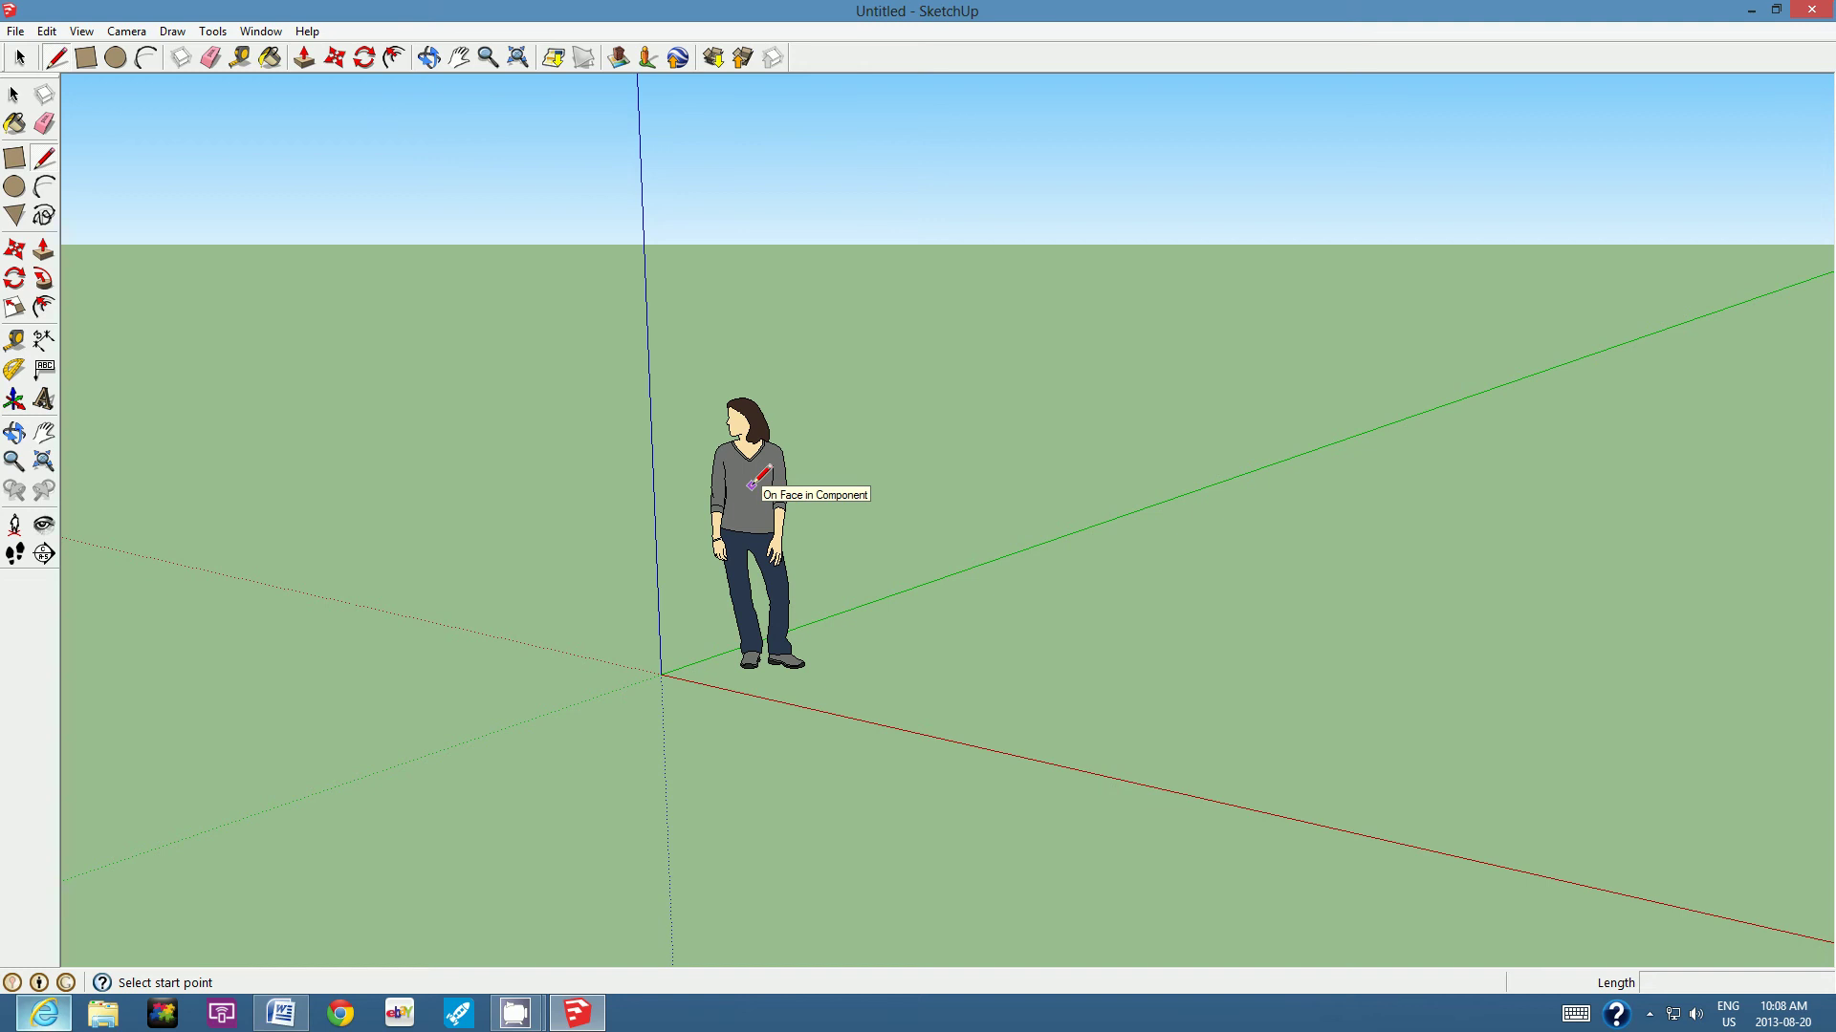
Step: Draw a floor rectangle about 4.20 m by 8.00 m from the origin and offset its outline inward by about 0.14 m
click(15, 158)
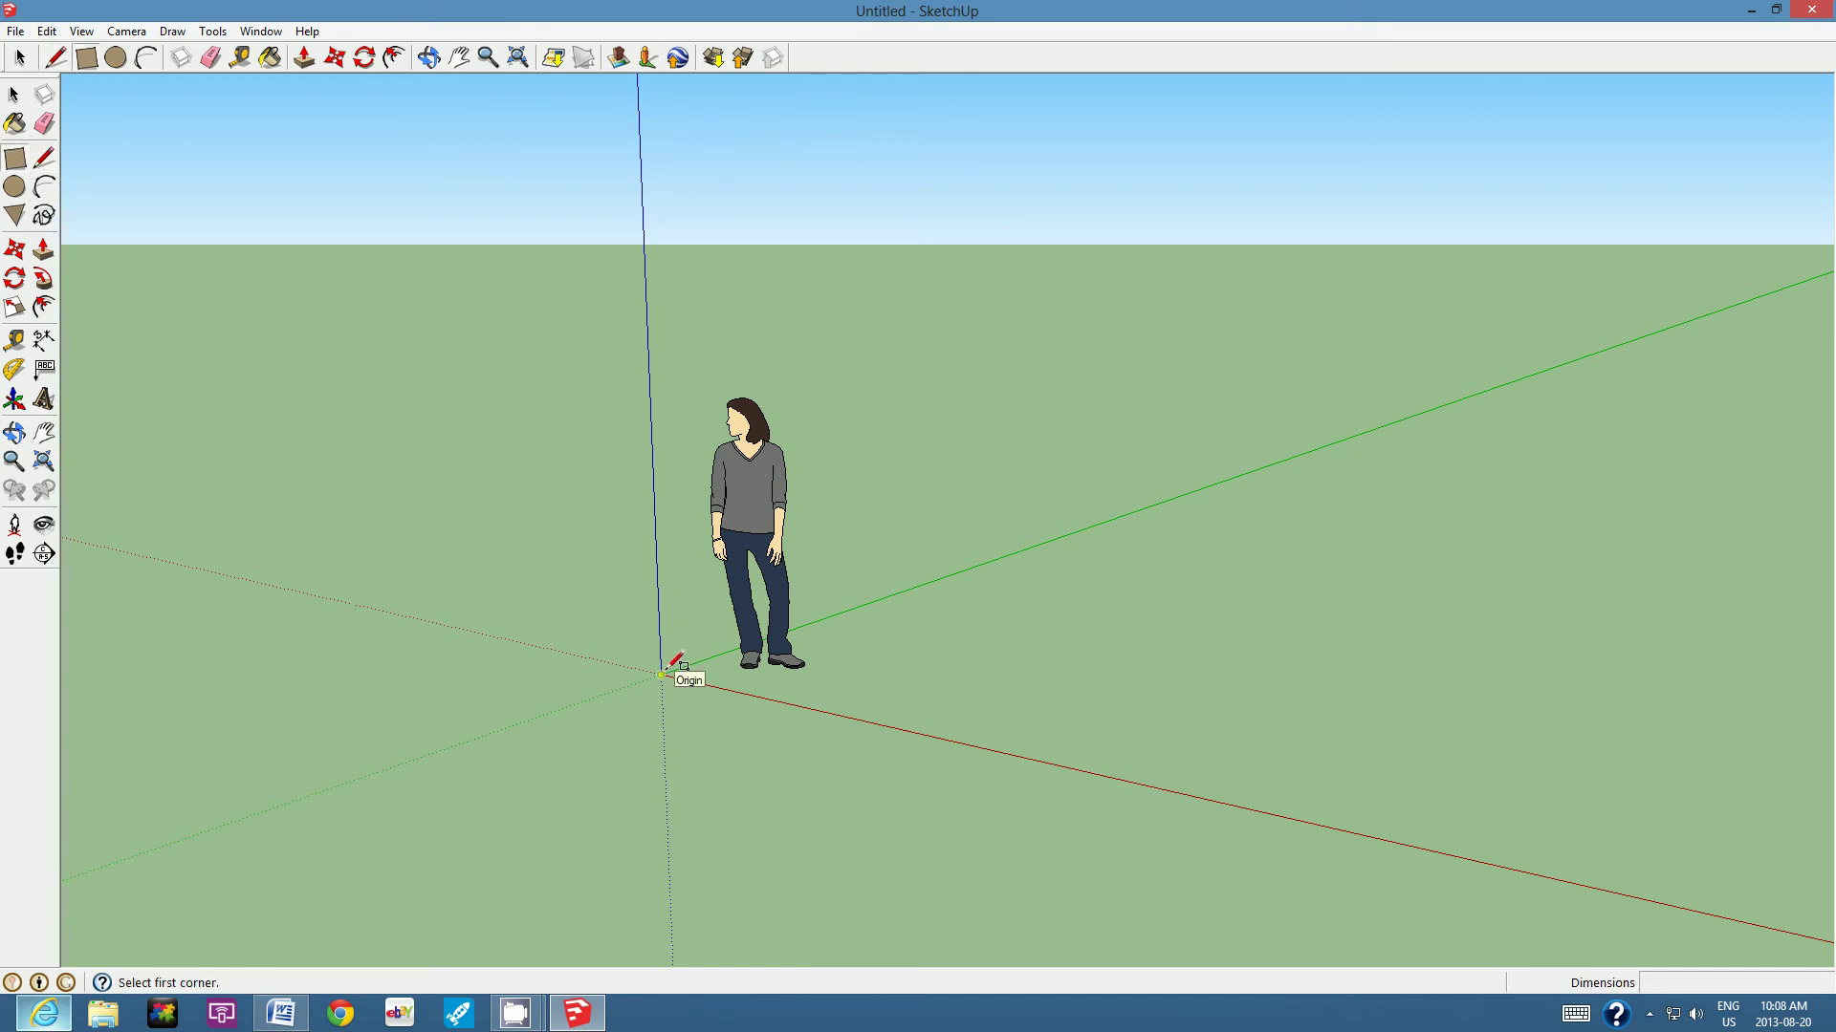
click(668, 666)
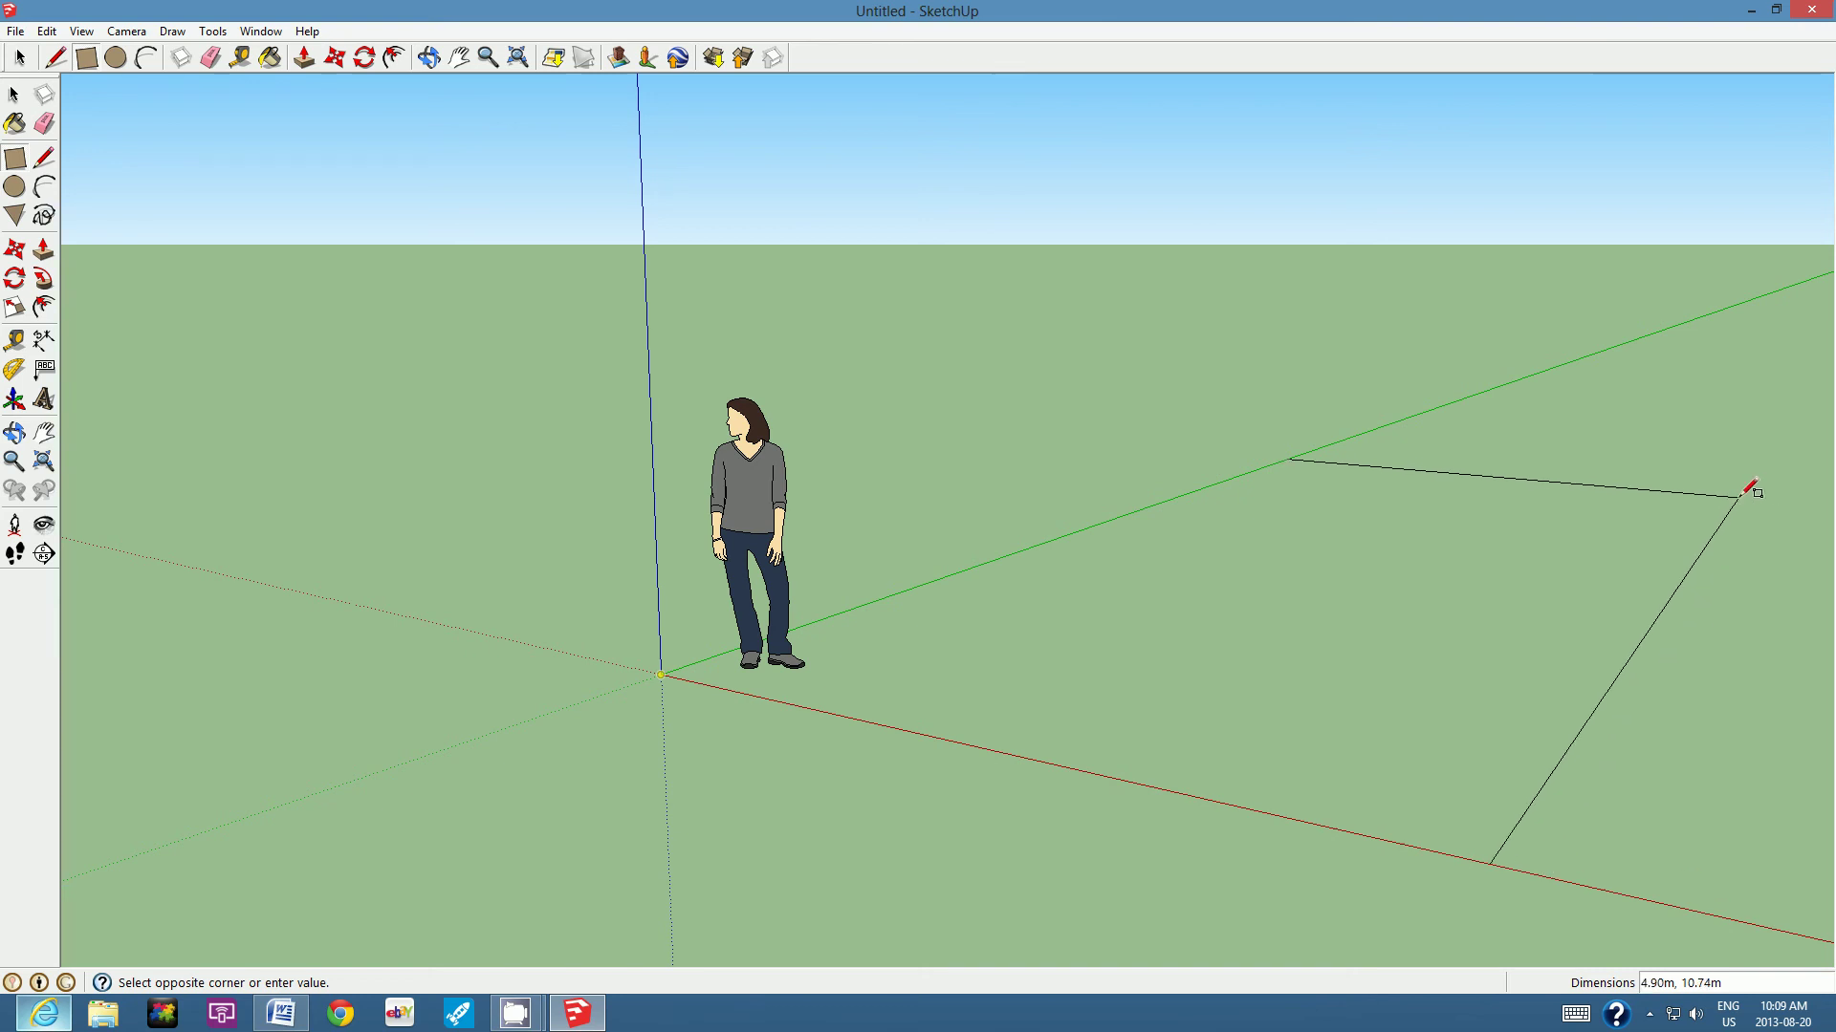
click(1627, 528)
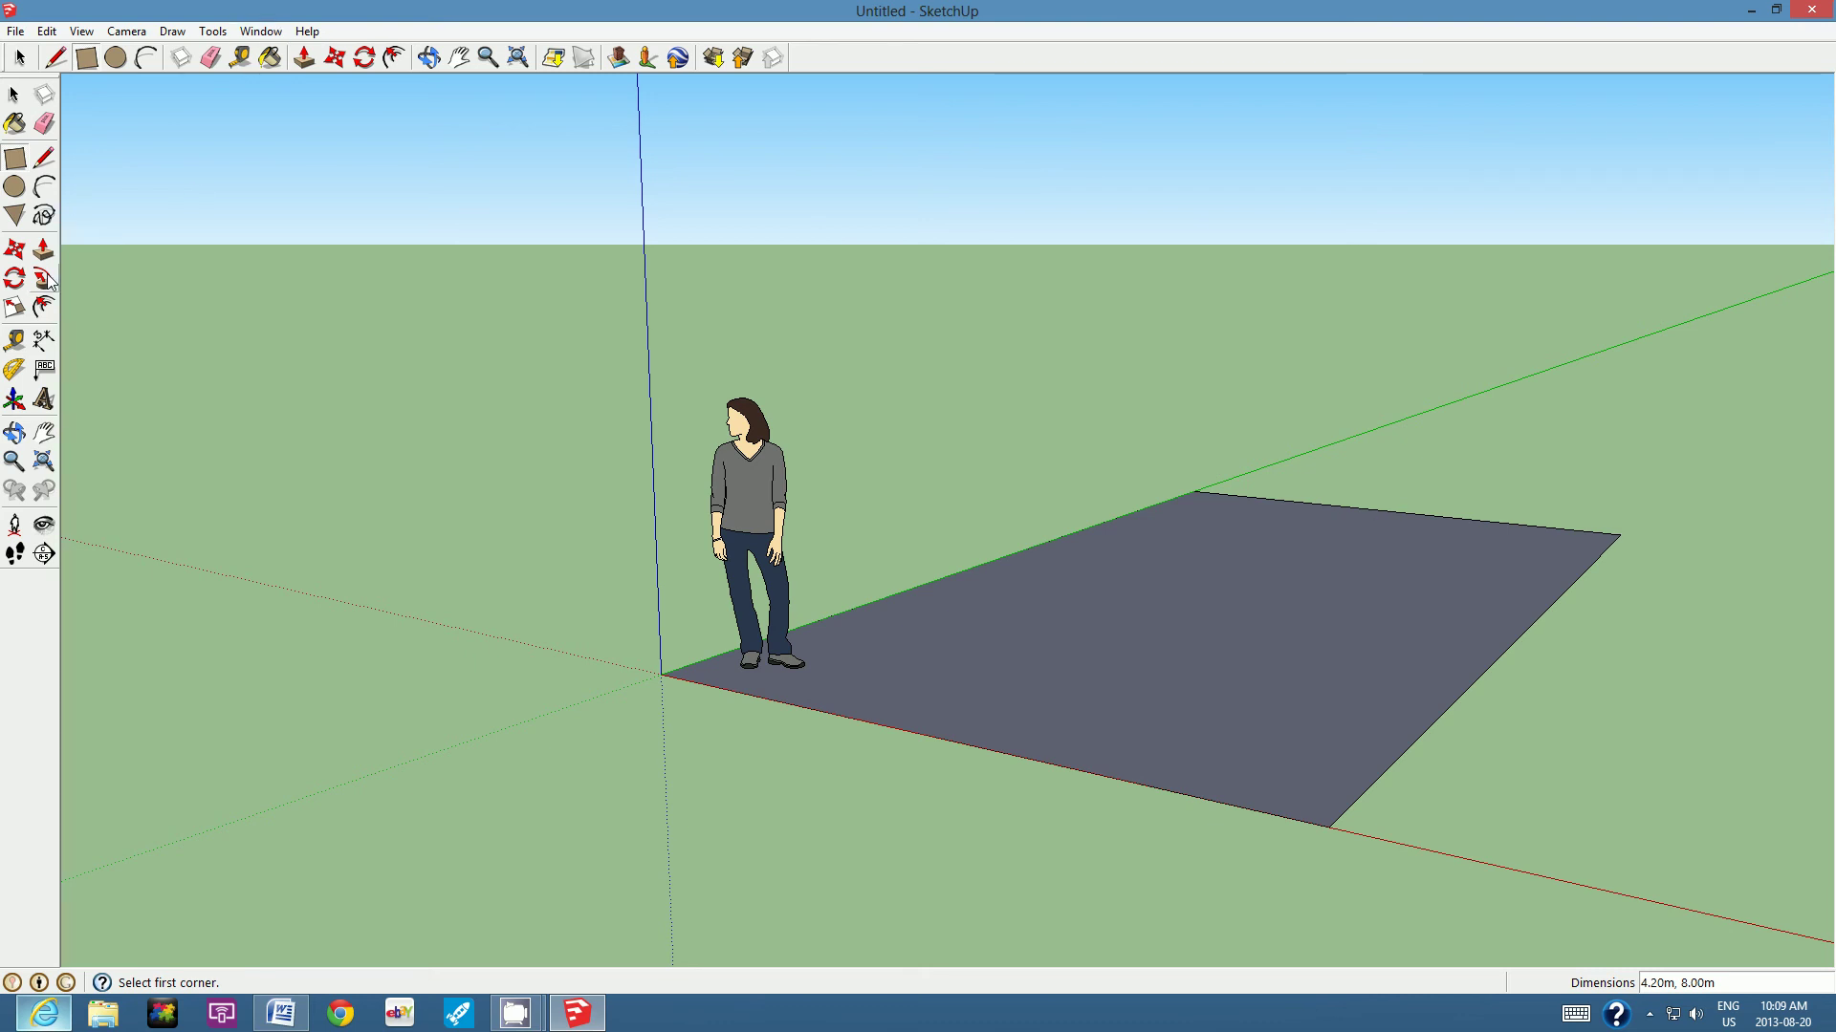
click(46, 315)
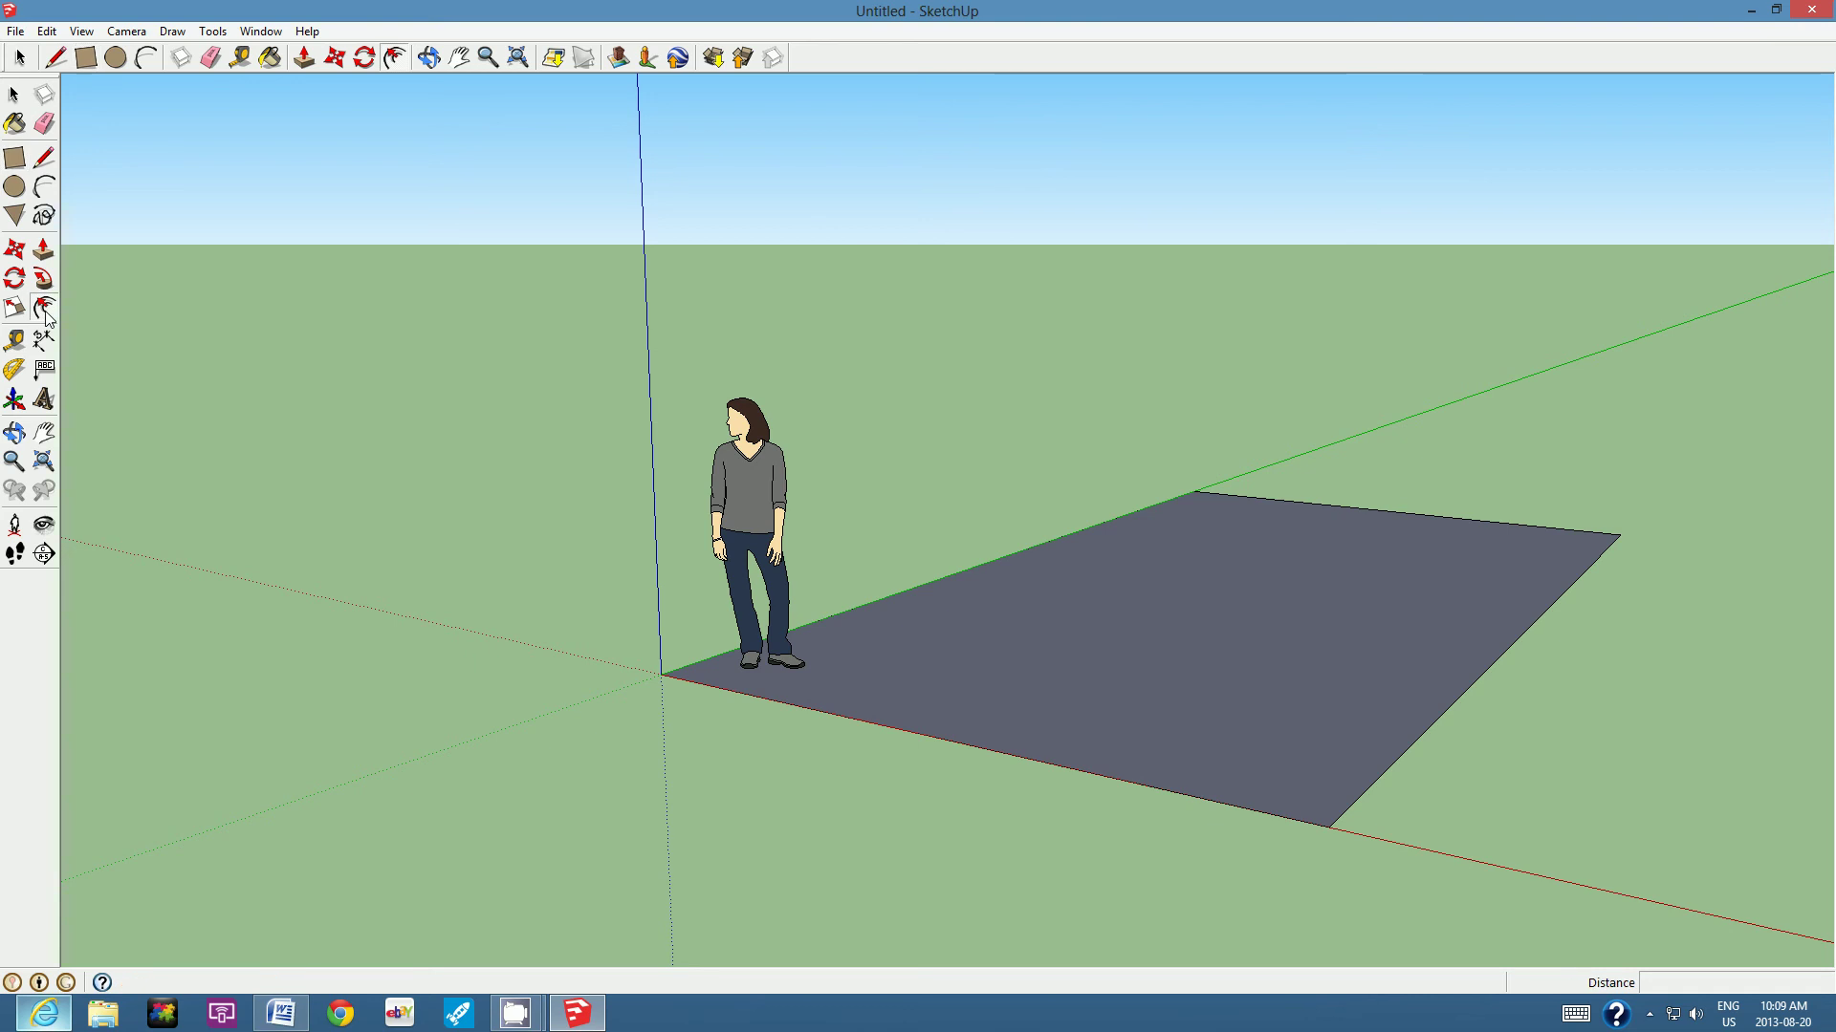
click(860, 680)
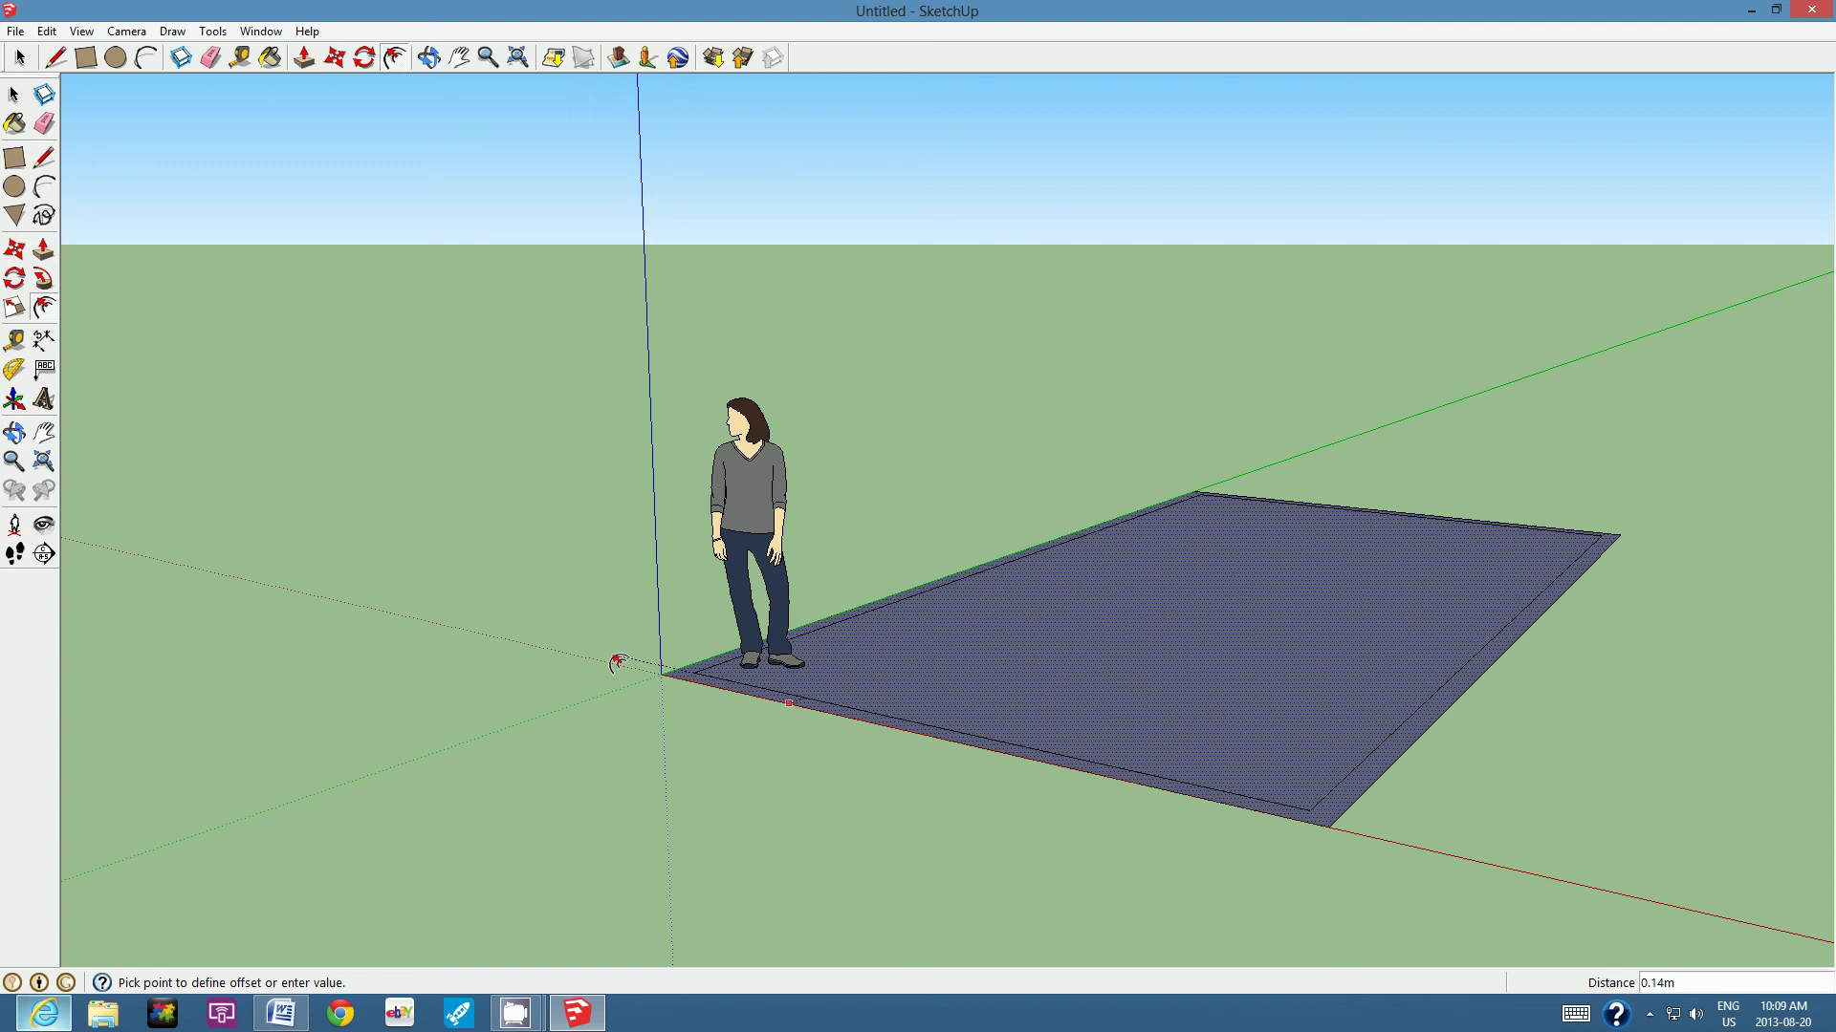
click(618, 662)
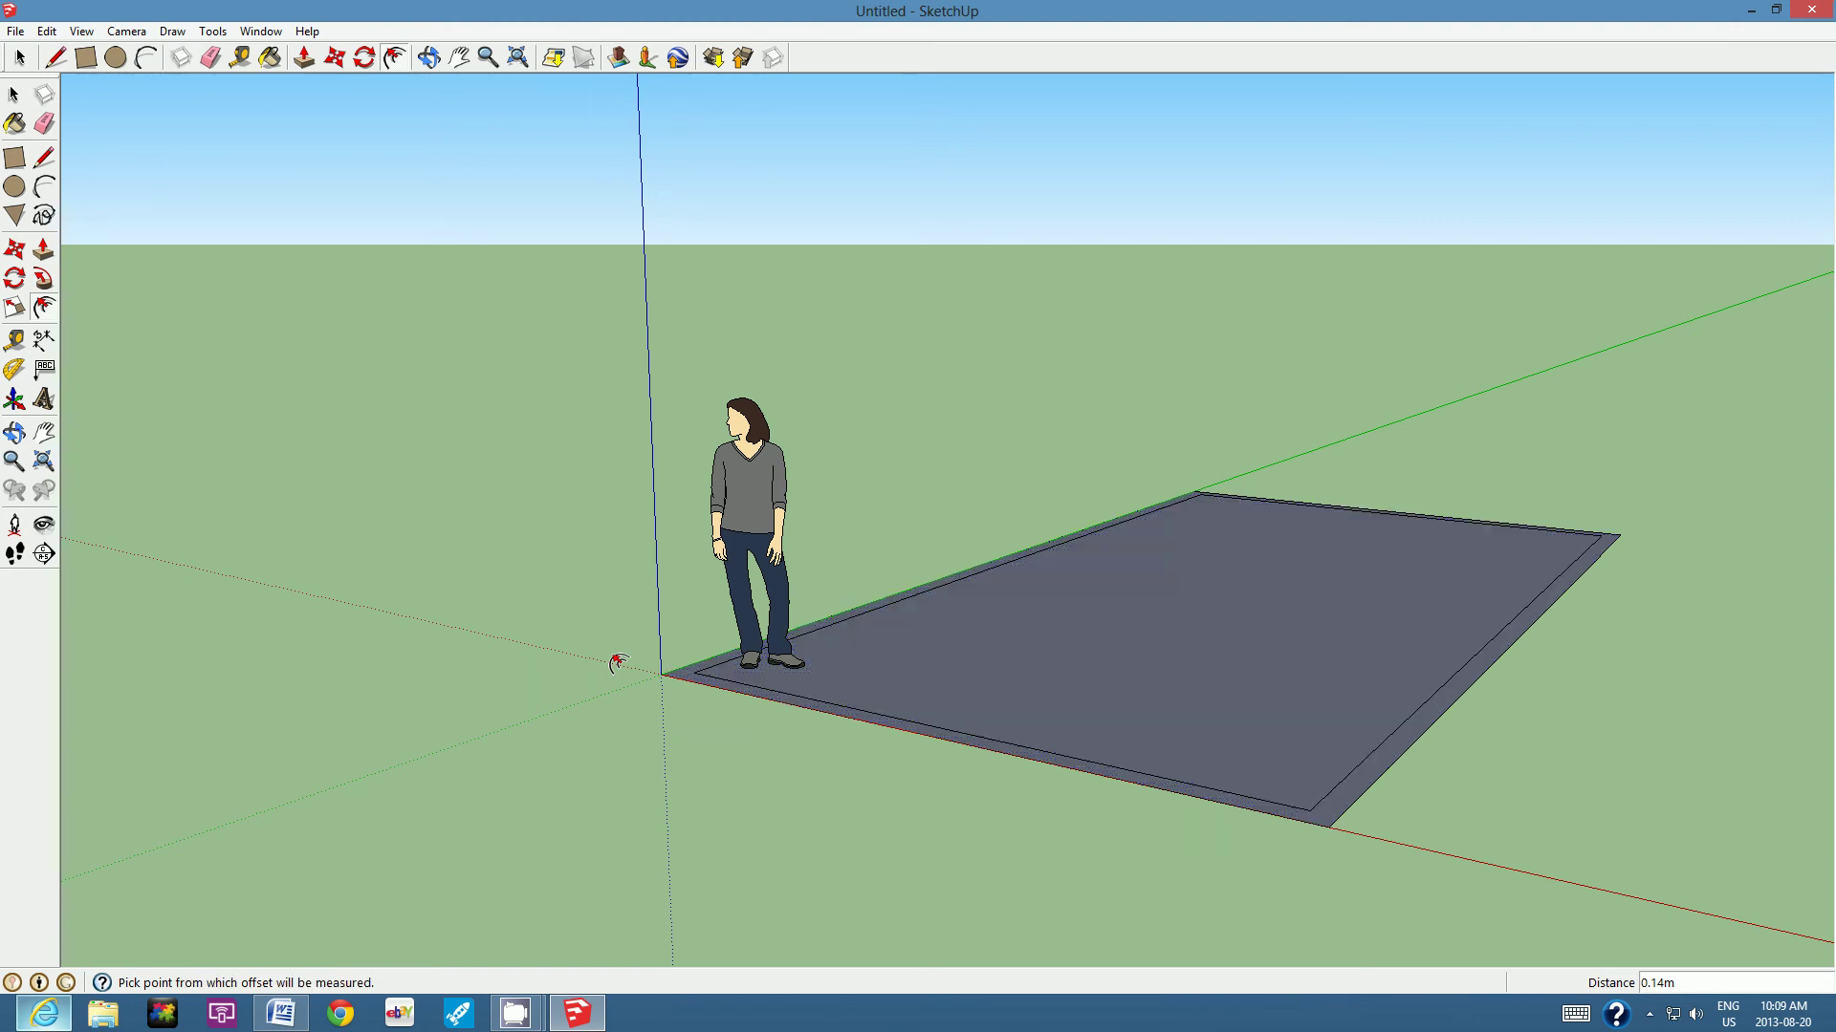
Step: Push/Pull the narrow border around the floor up about 2.00 m to form the room's walls
click(304, 58)
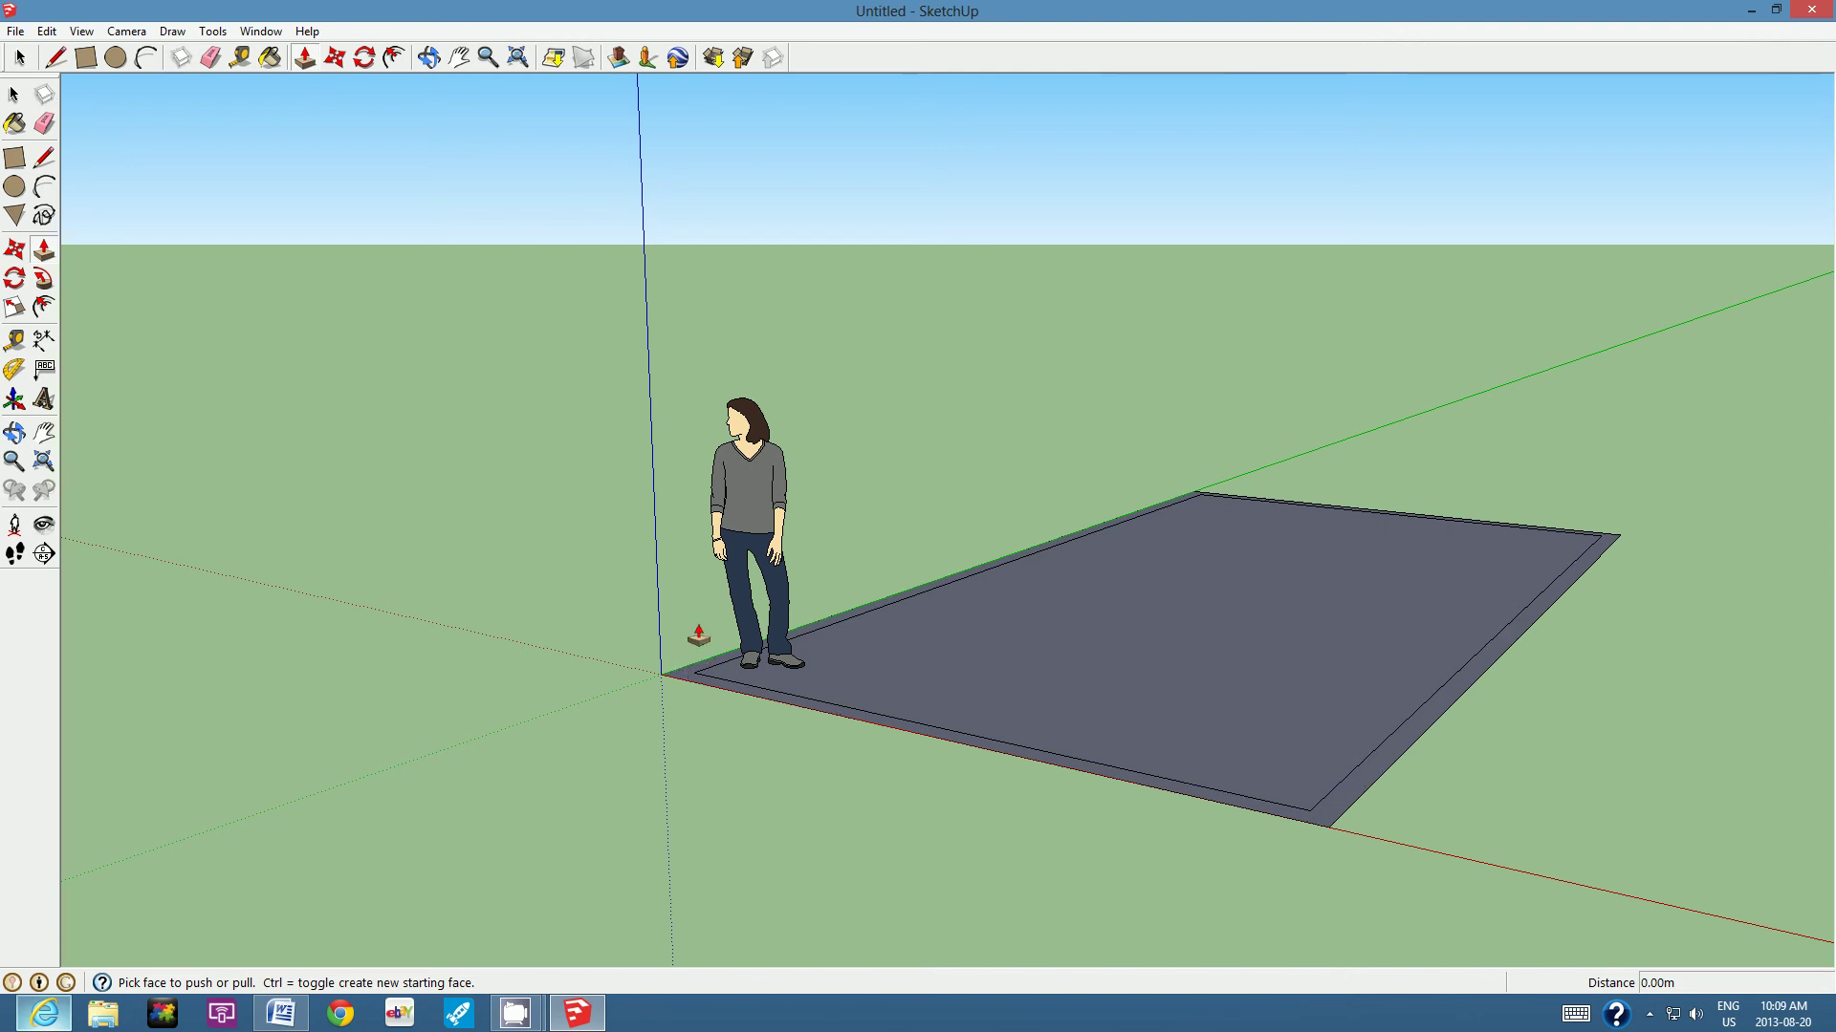
click(698, 673)
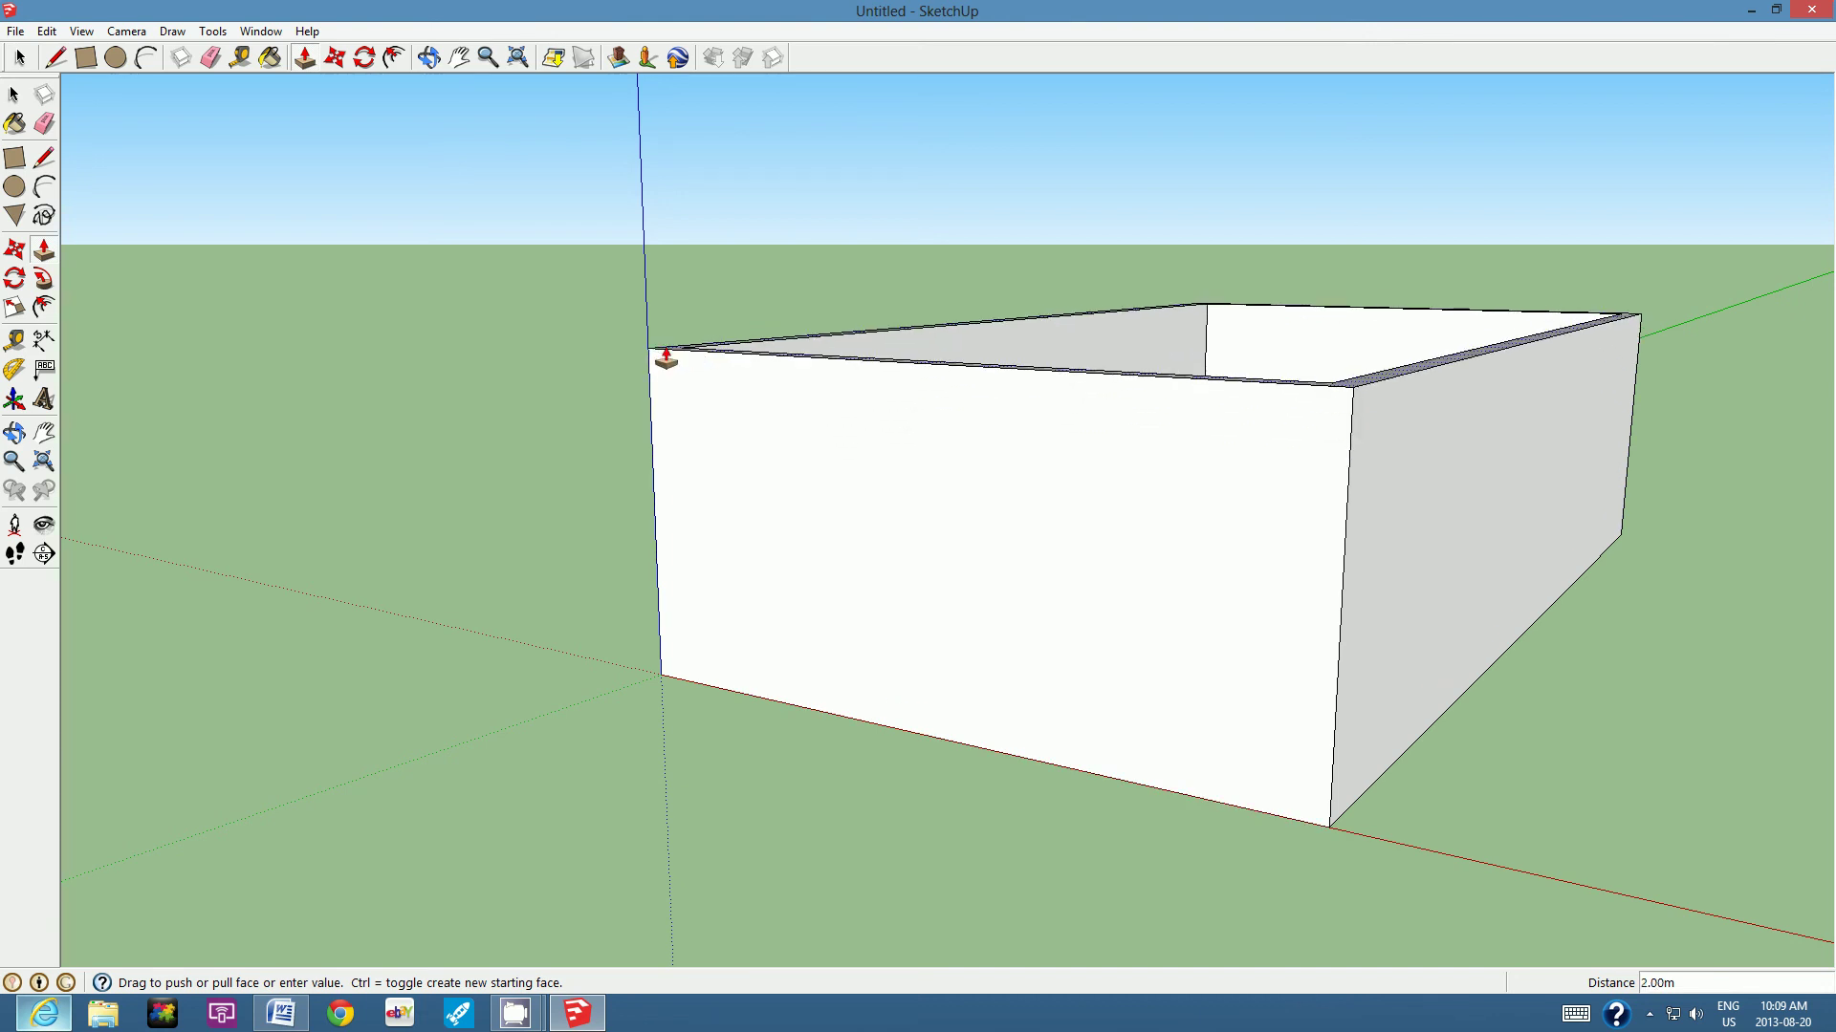
click(667, 359)
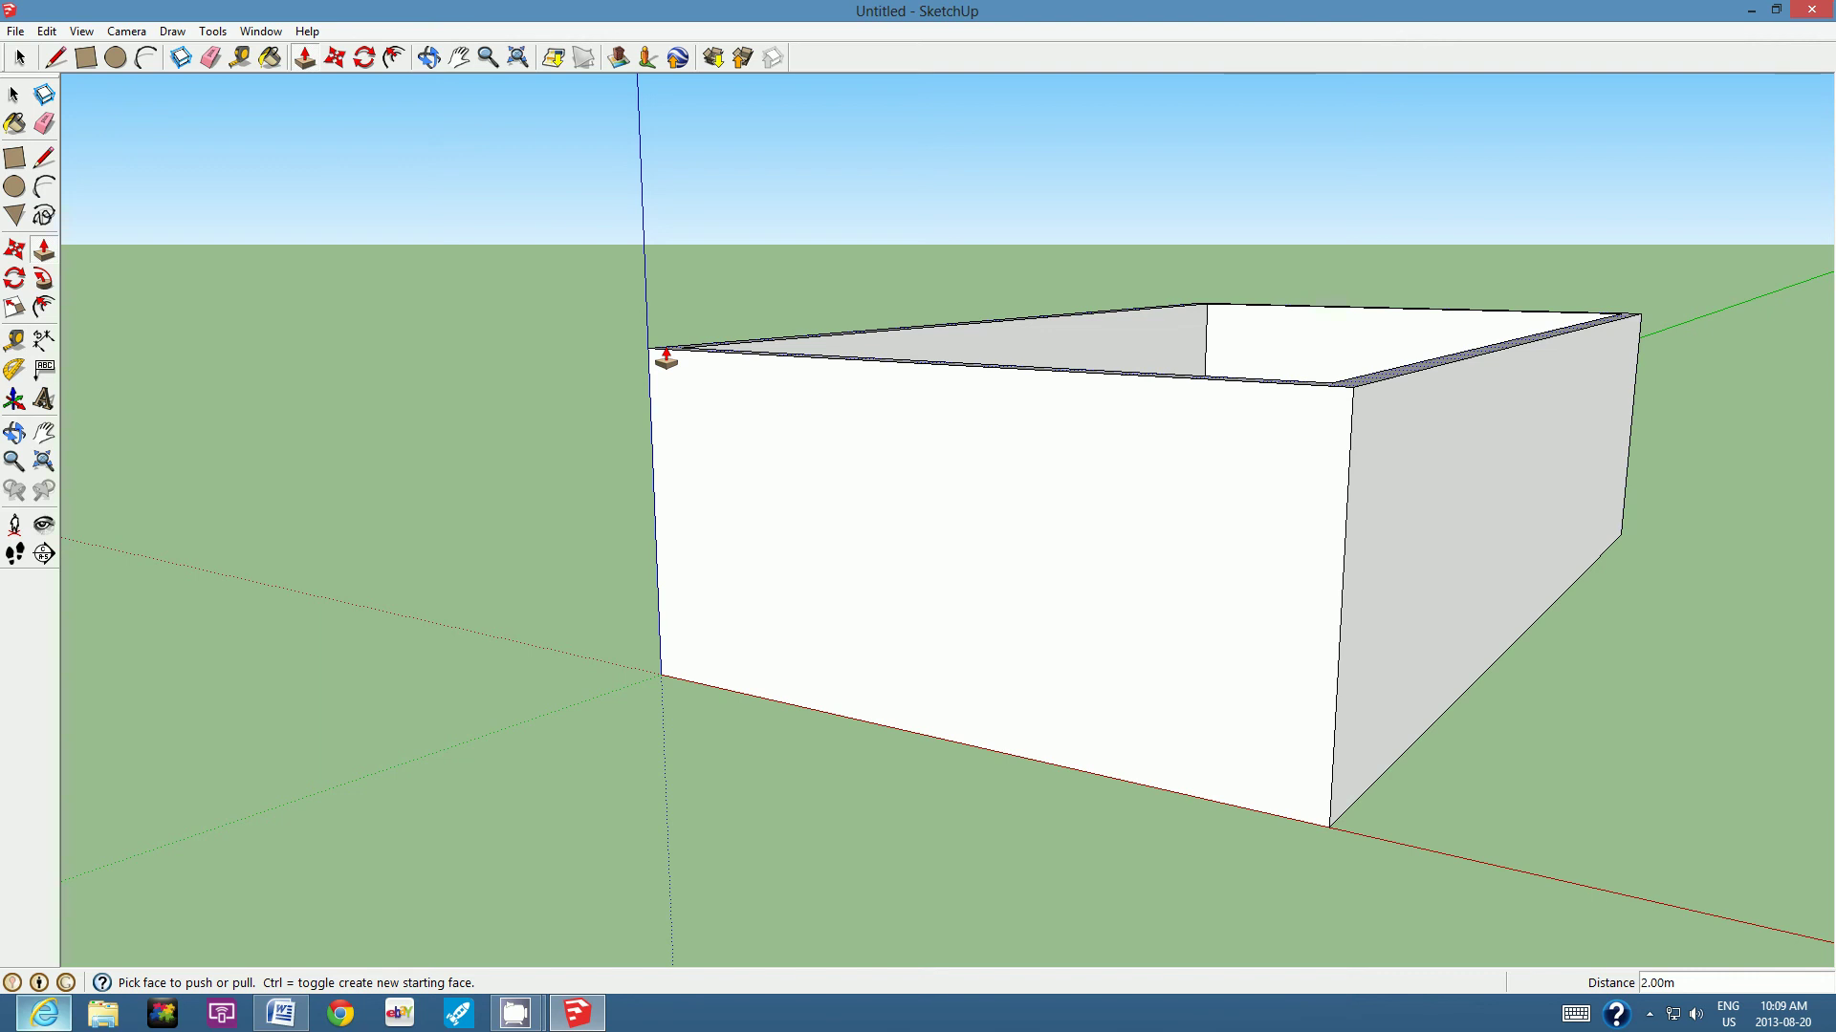
Step: Draw a rectangle about 3.71 m by 1.81 m on the short front wall, starting from its bottom edge near the origin
click(11, 161)
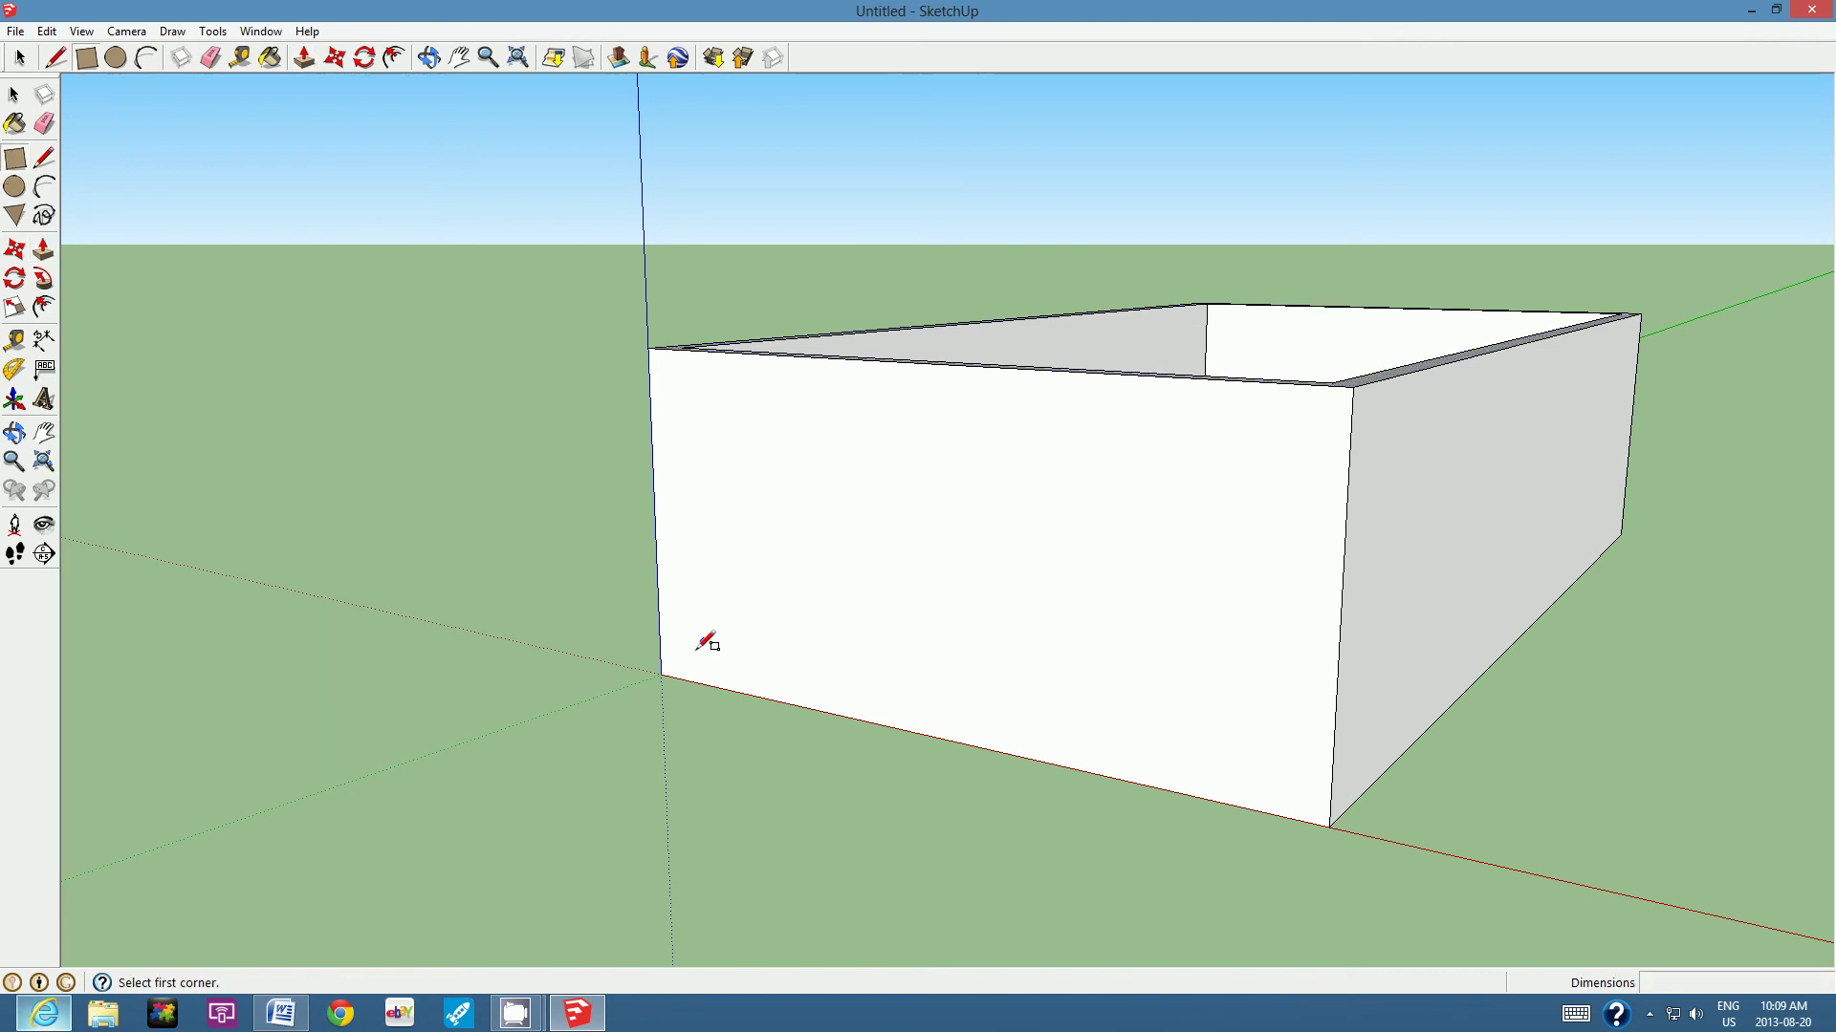
click(694, 682)
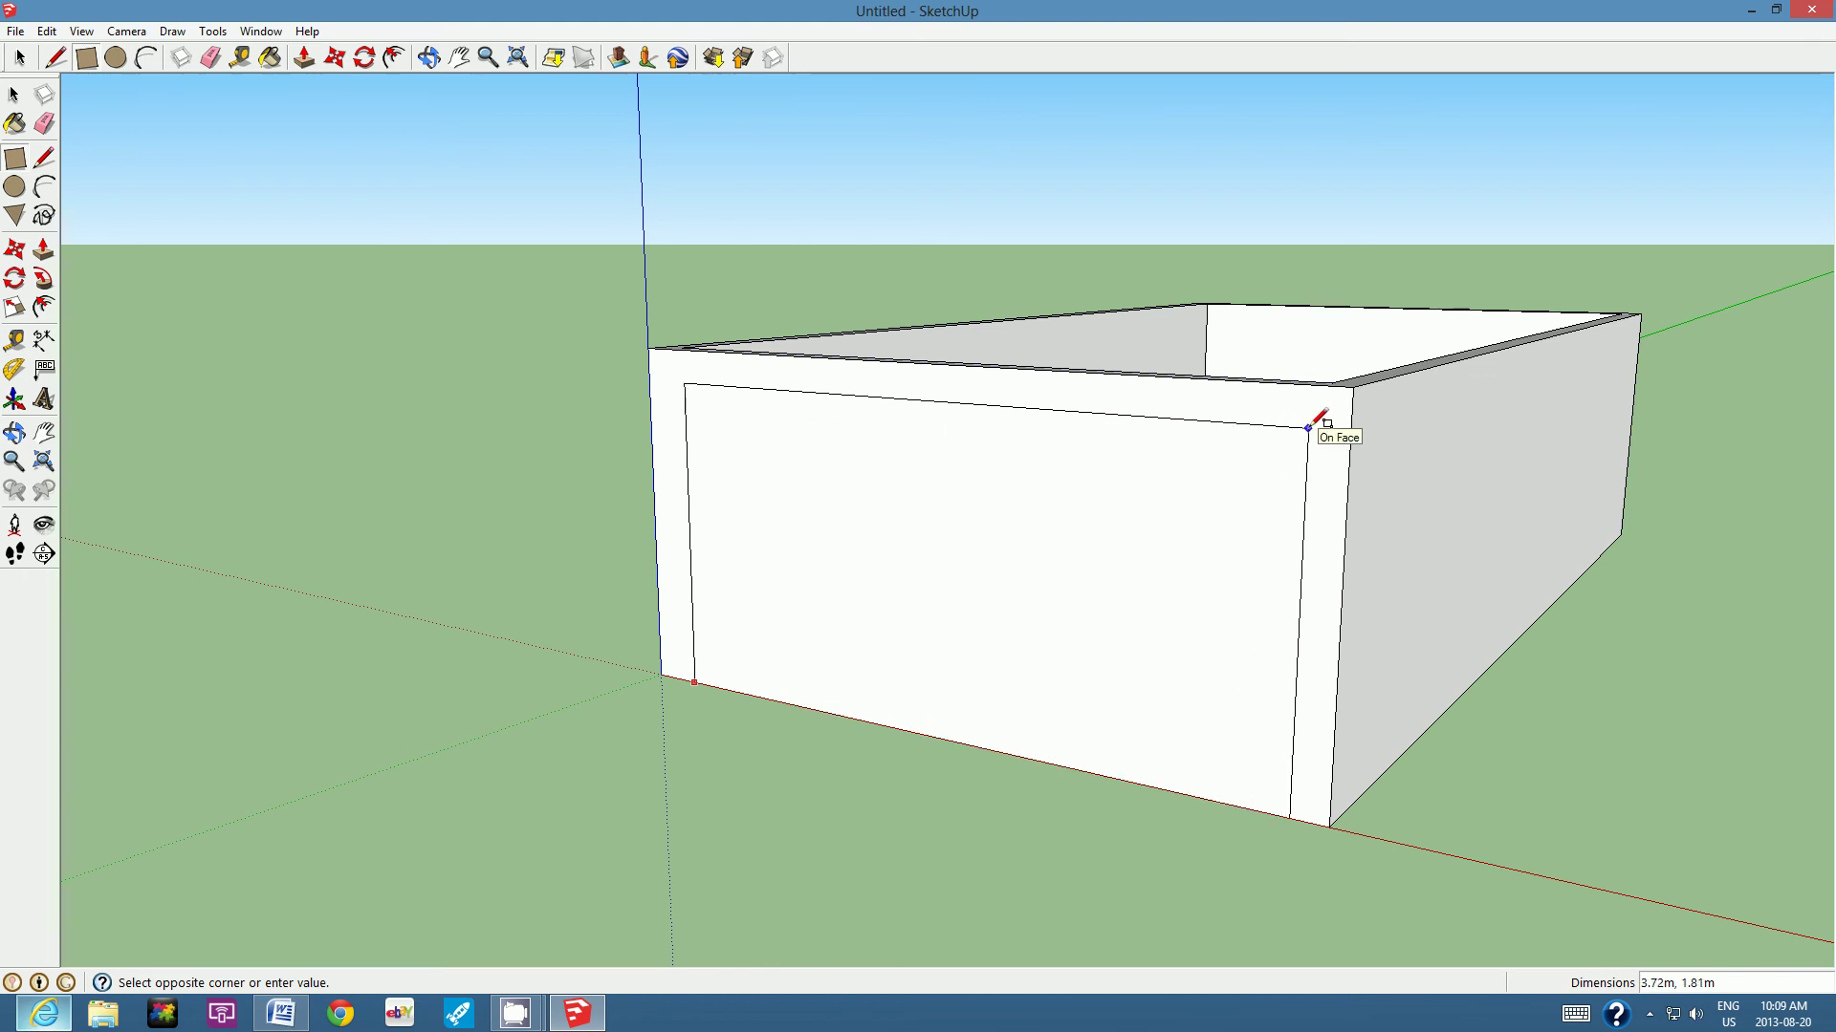
click(1306, 427)
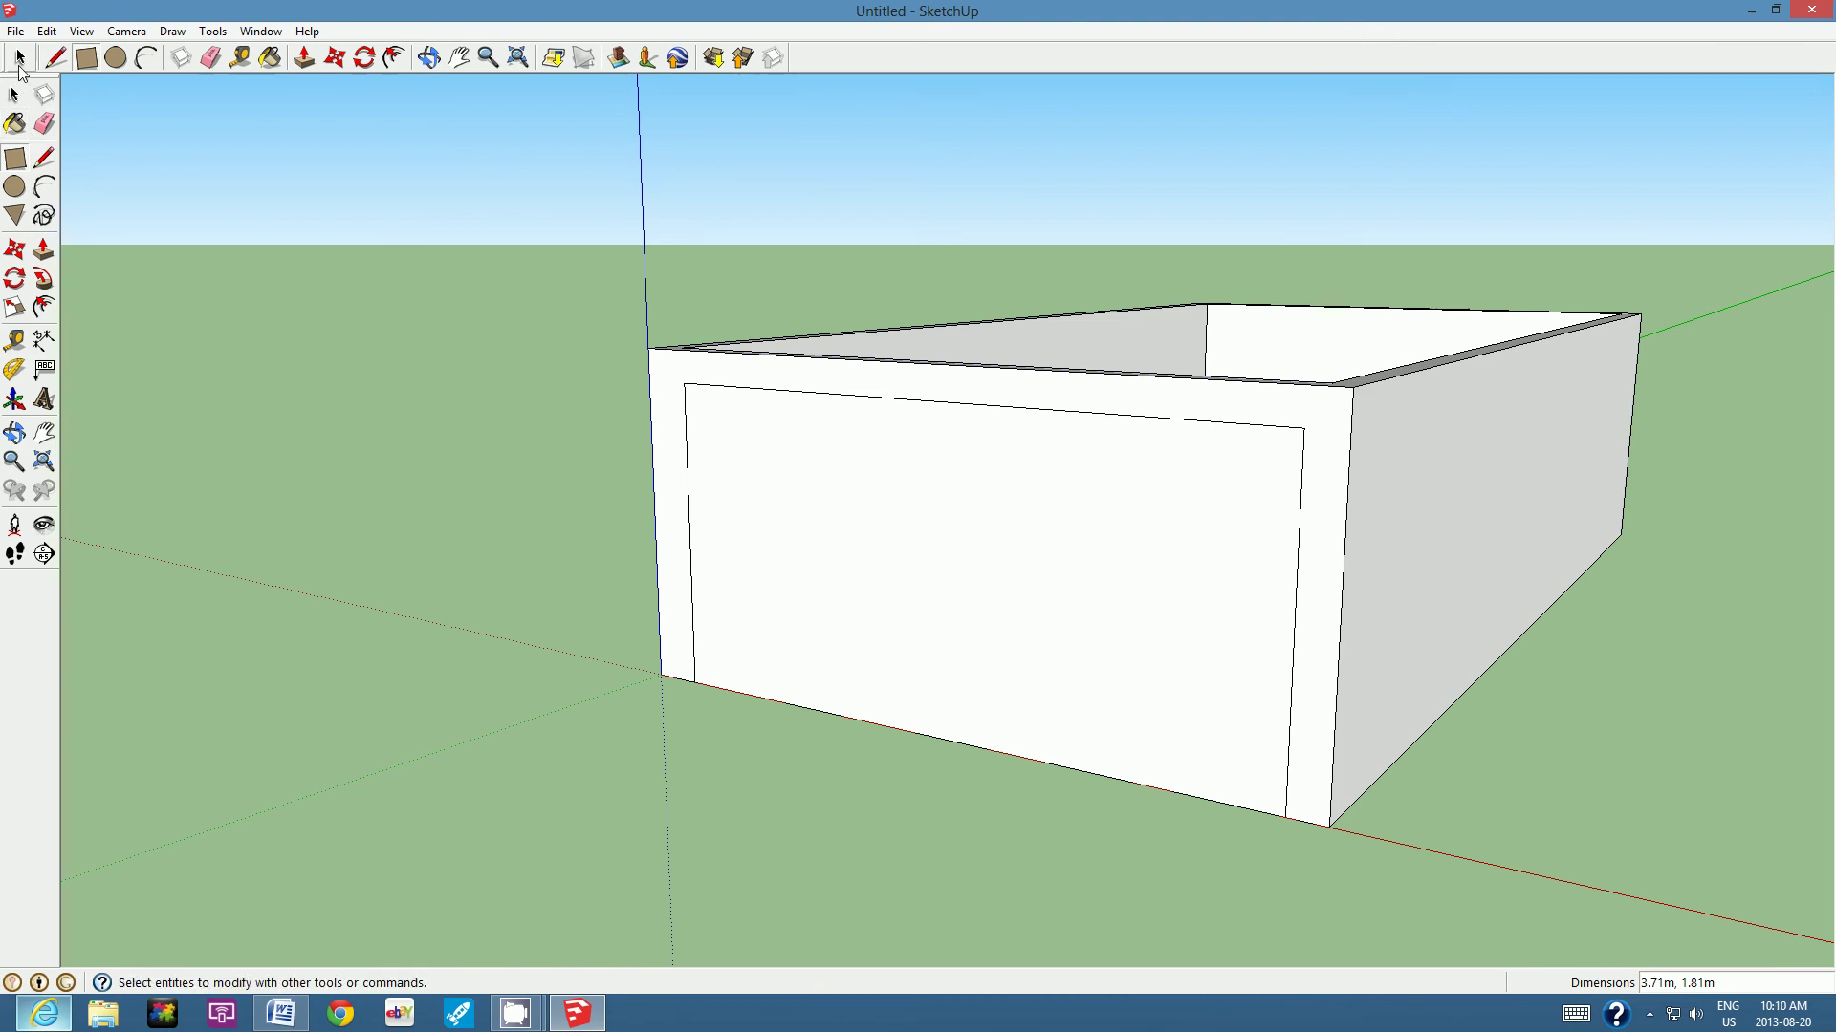
Step: Erase the rectangle's face on the short front wall and the inner wall face behind it to open that side
click(19, 60)
click(871, 531)
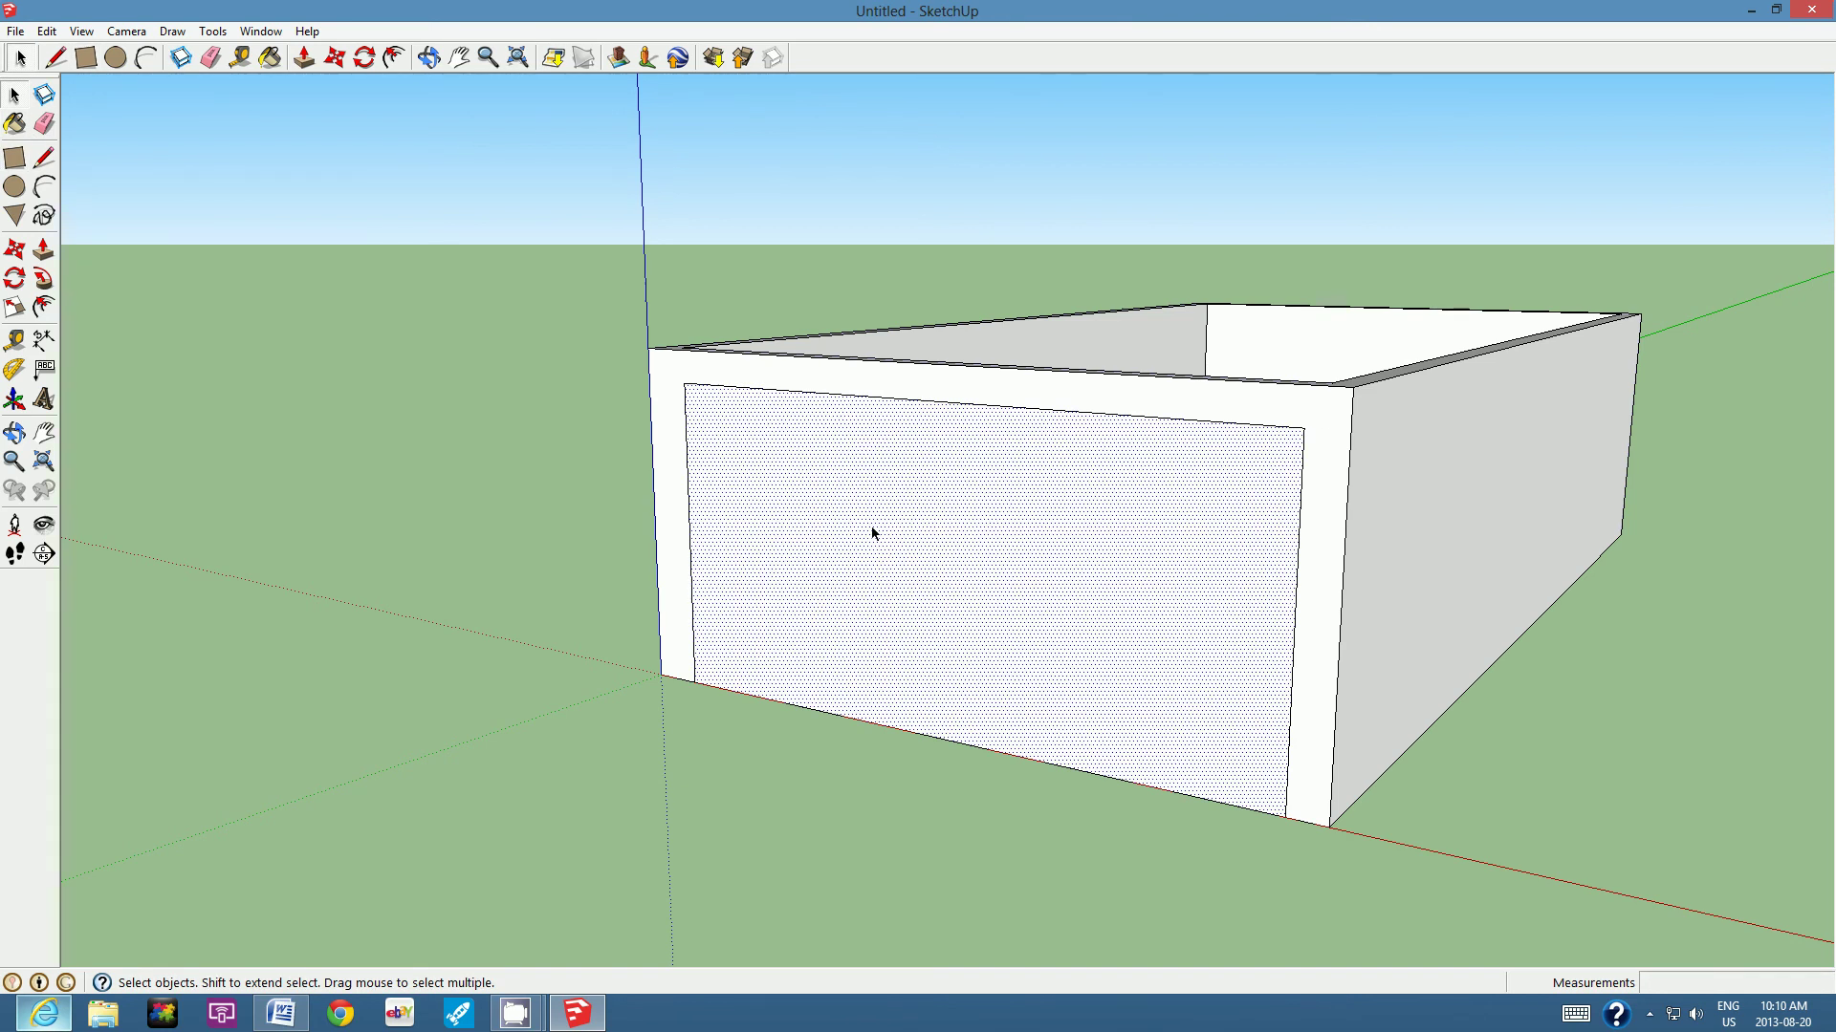
right_click(872, 532)
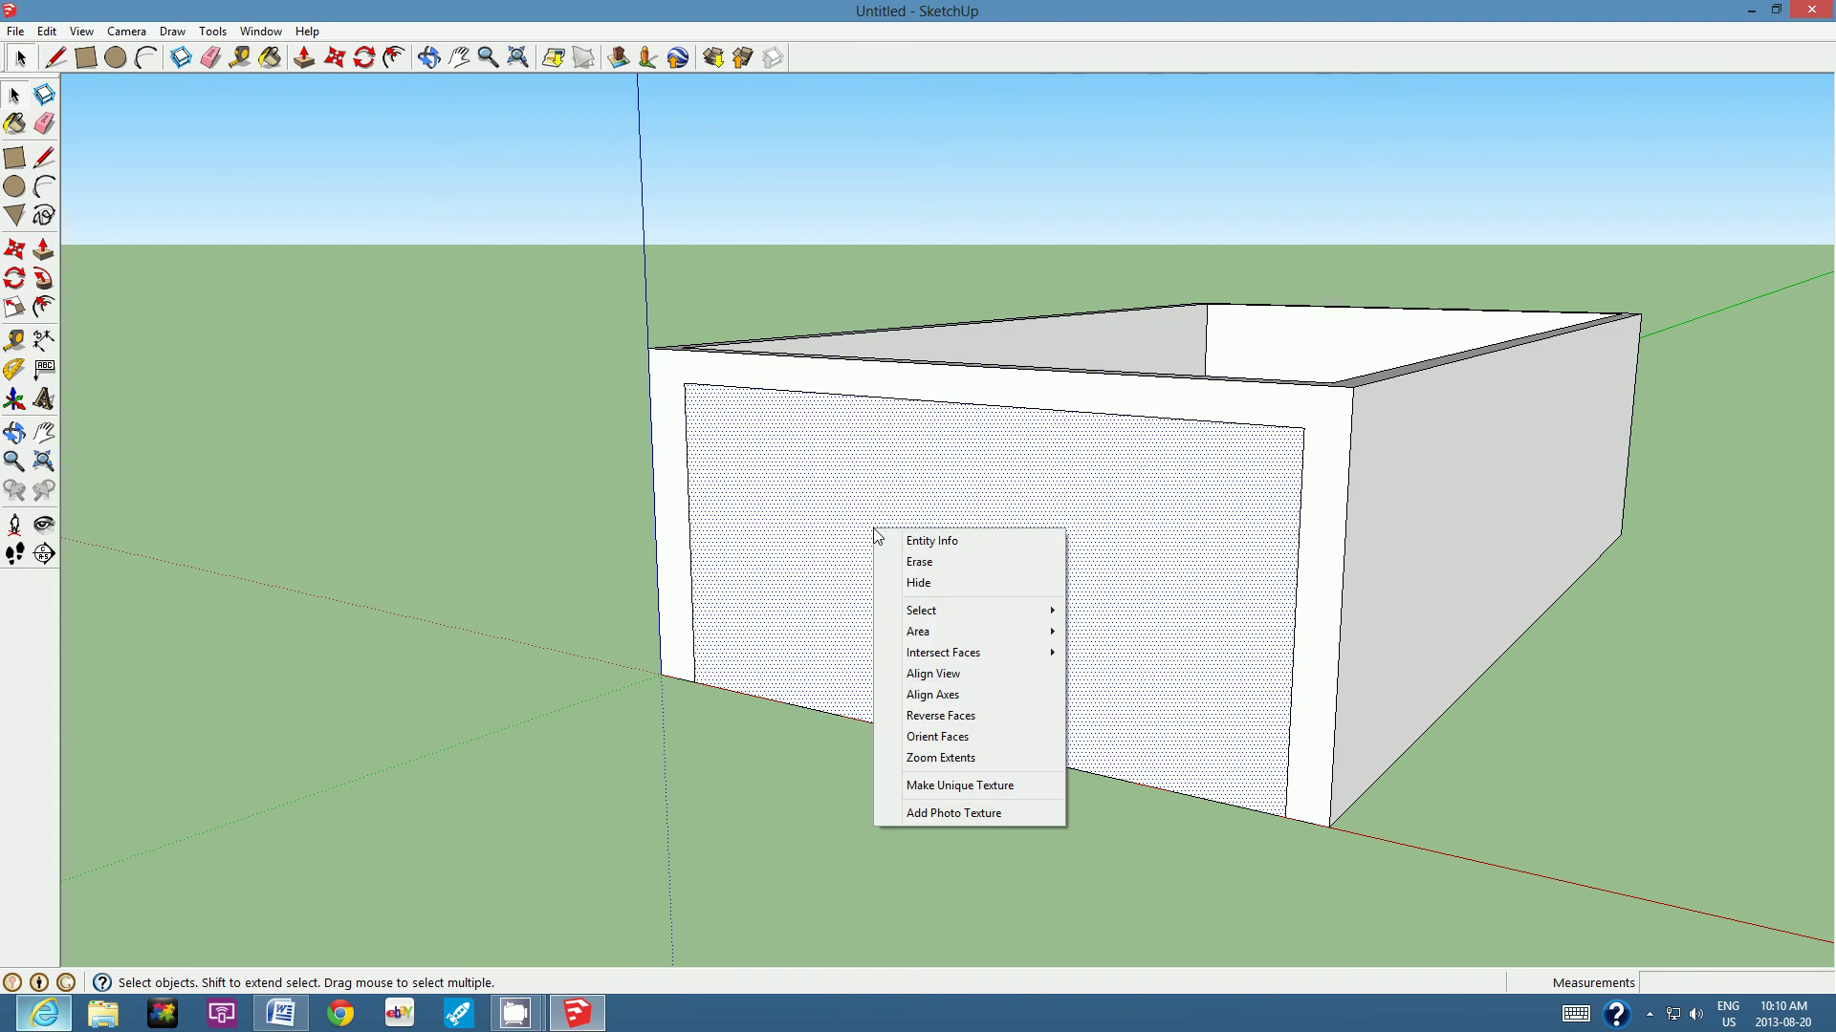
click(927, 563)
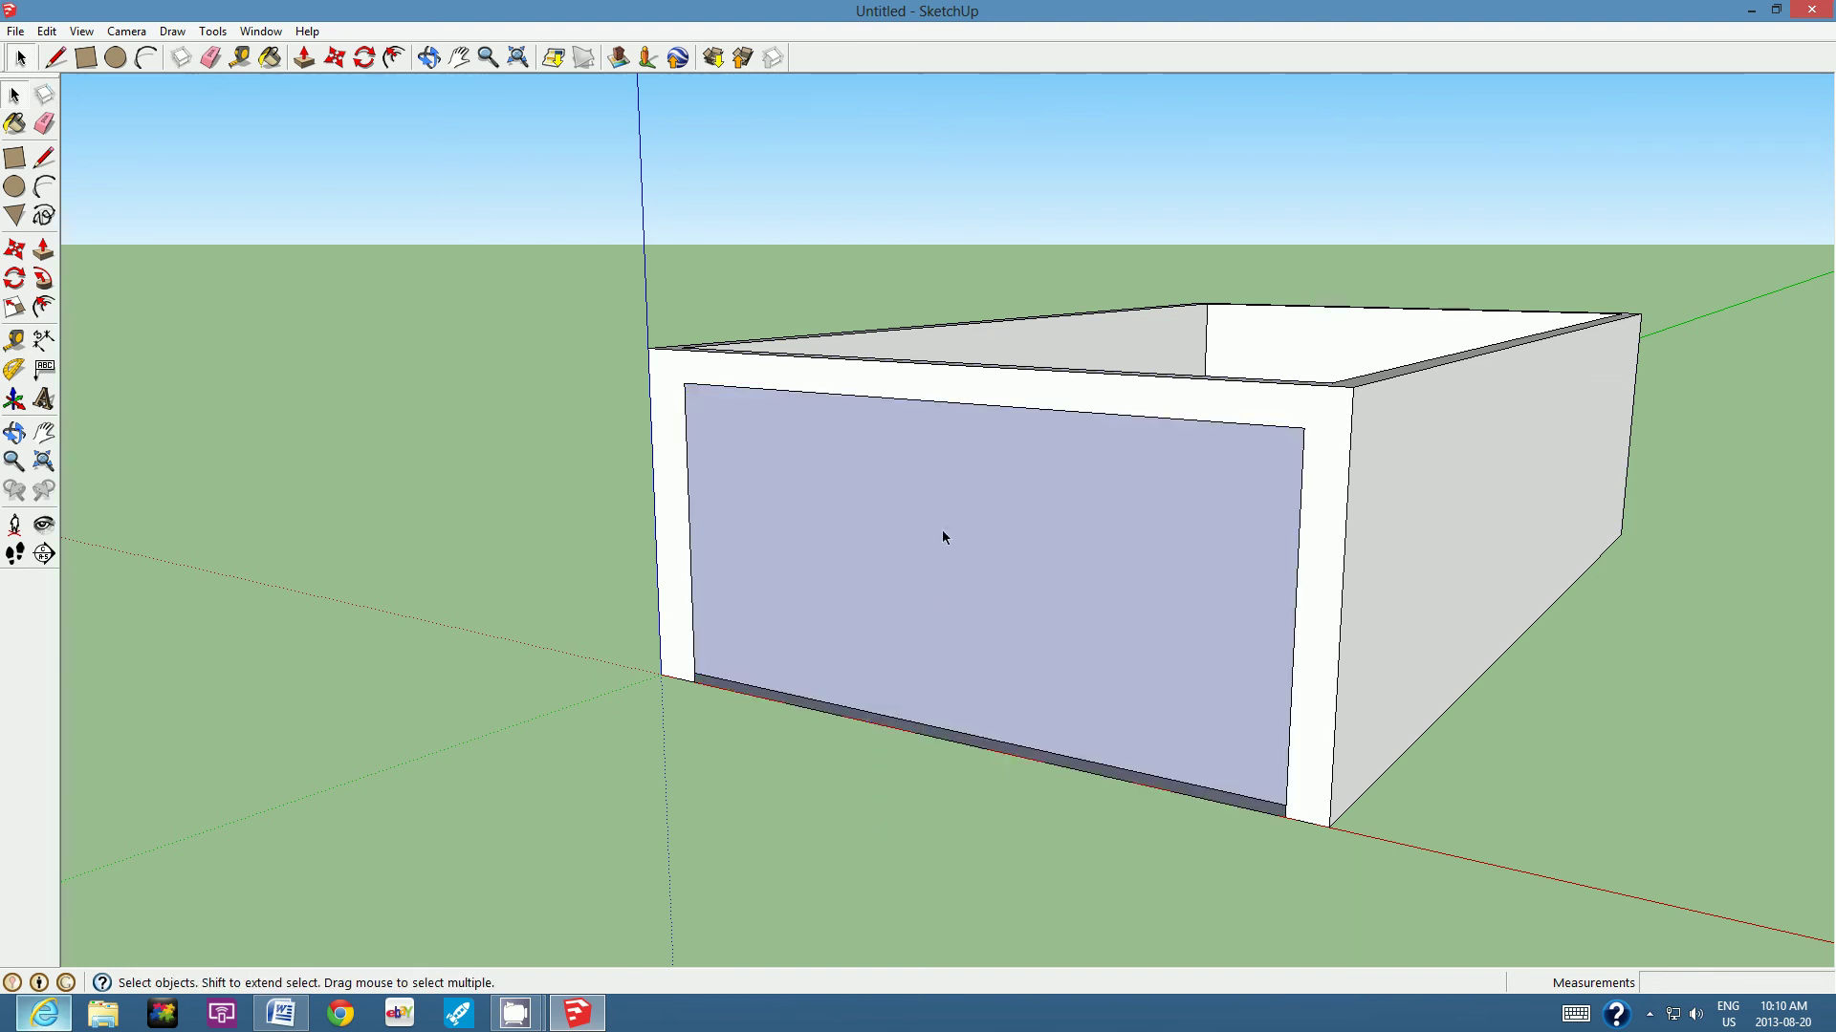
right_click(943, 533)
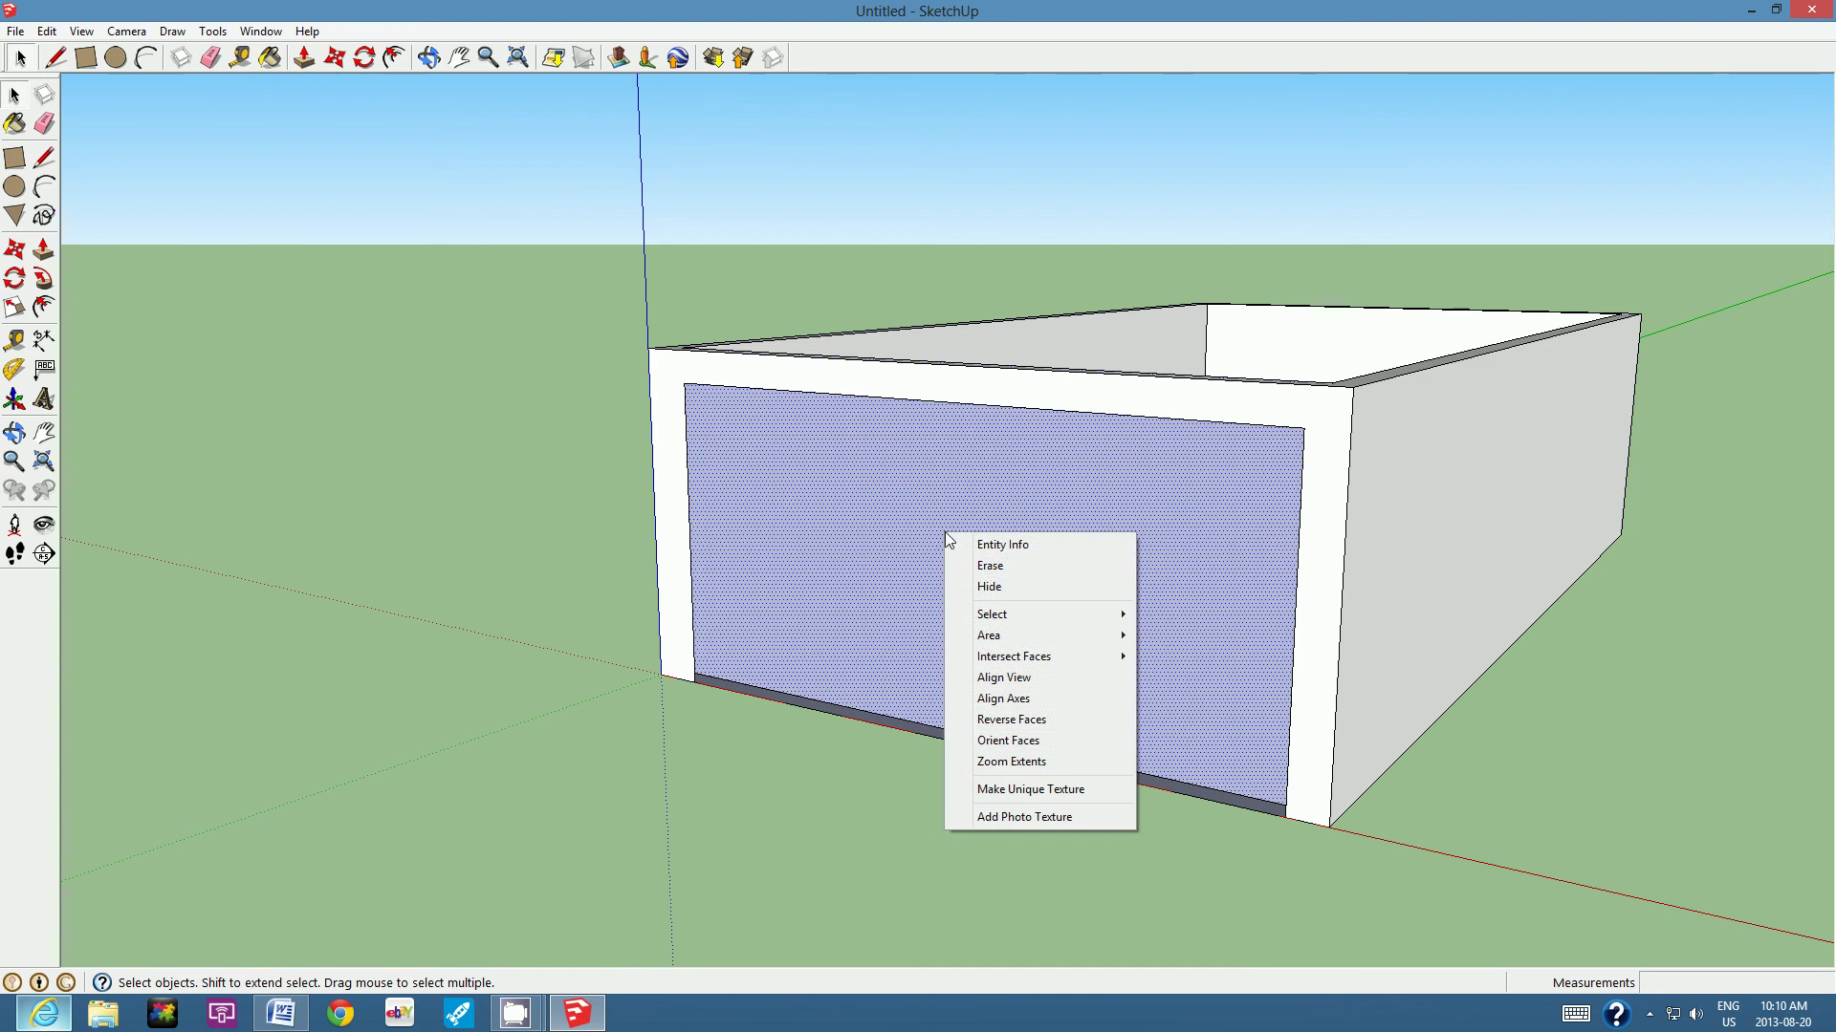
click(989, 567)
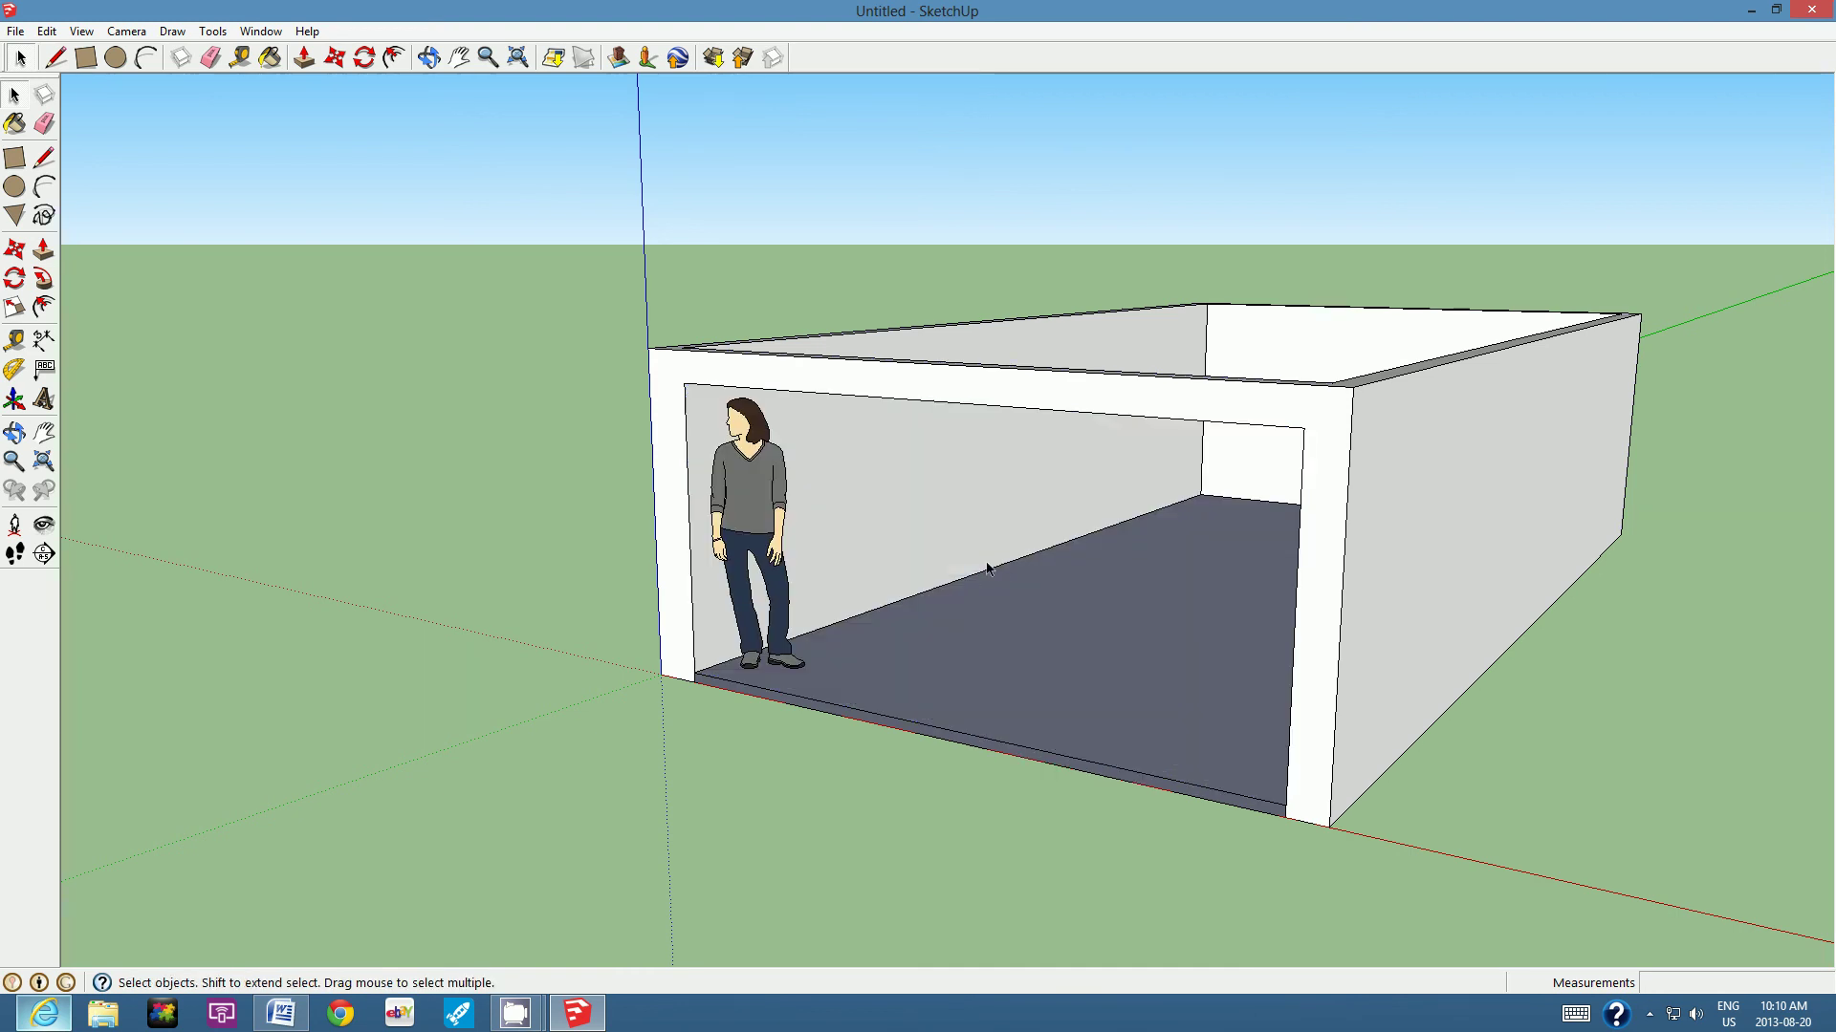
Step: Draw a rectangle about 5.38 m by 1.85 m on the outside of the adjacent long wall, starting from its bottom edge
click(429, 57)
drag(1386, 586, 823, 505)
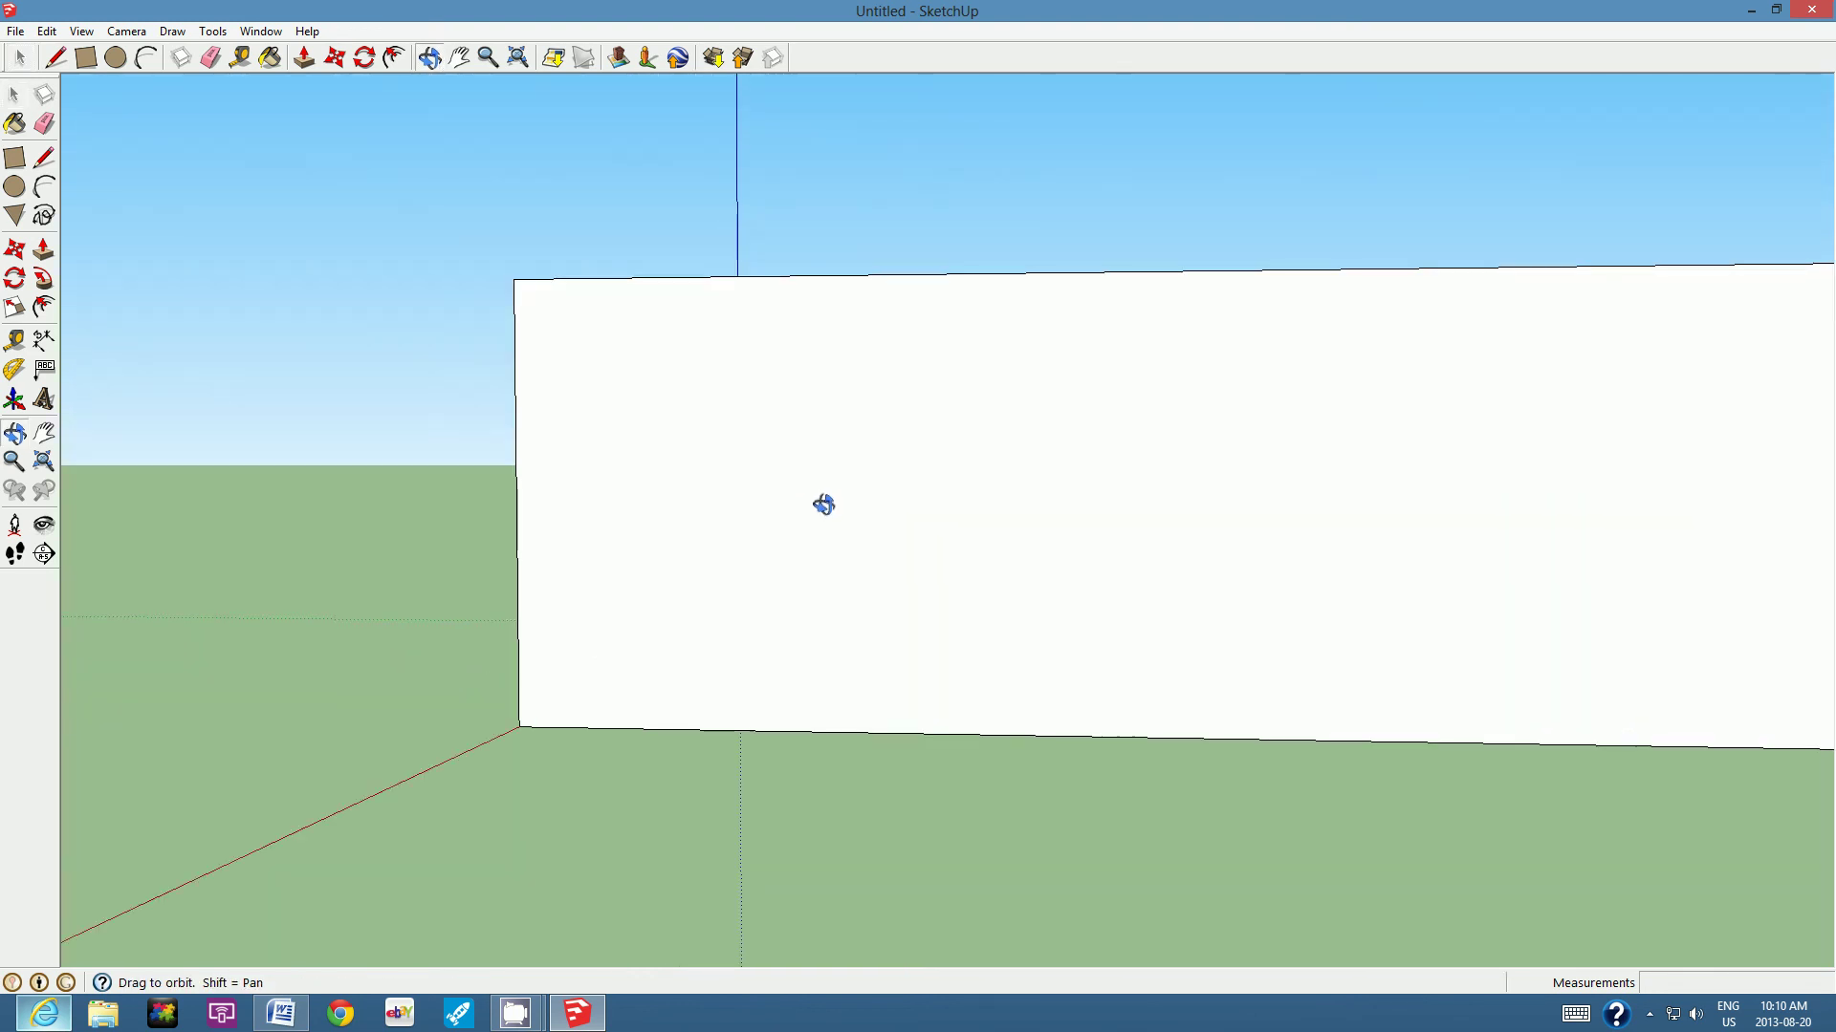
click(85, 57)
click(549, 728)
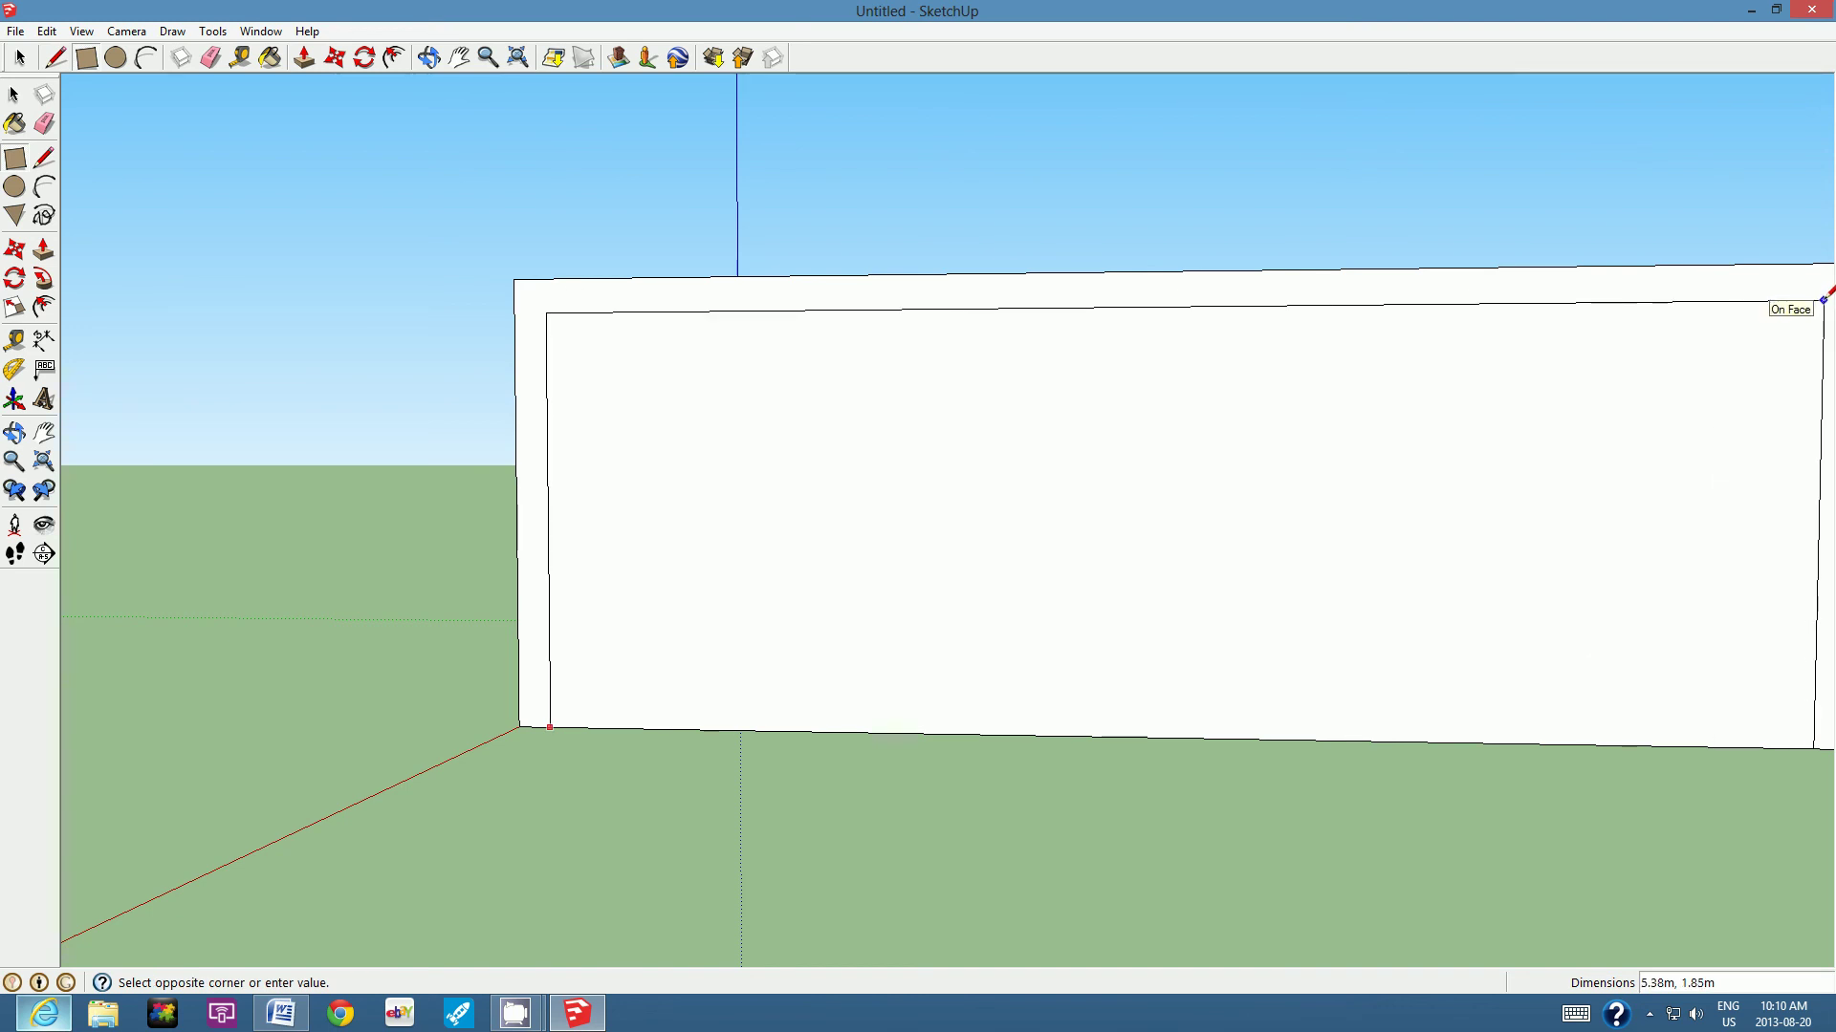
click(1823, 300)
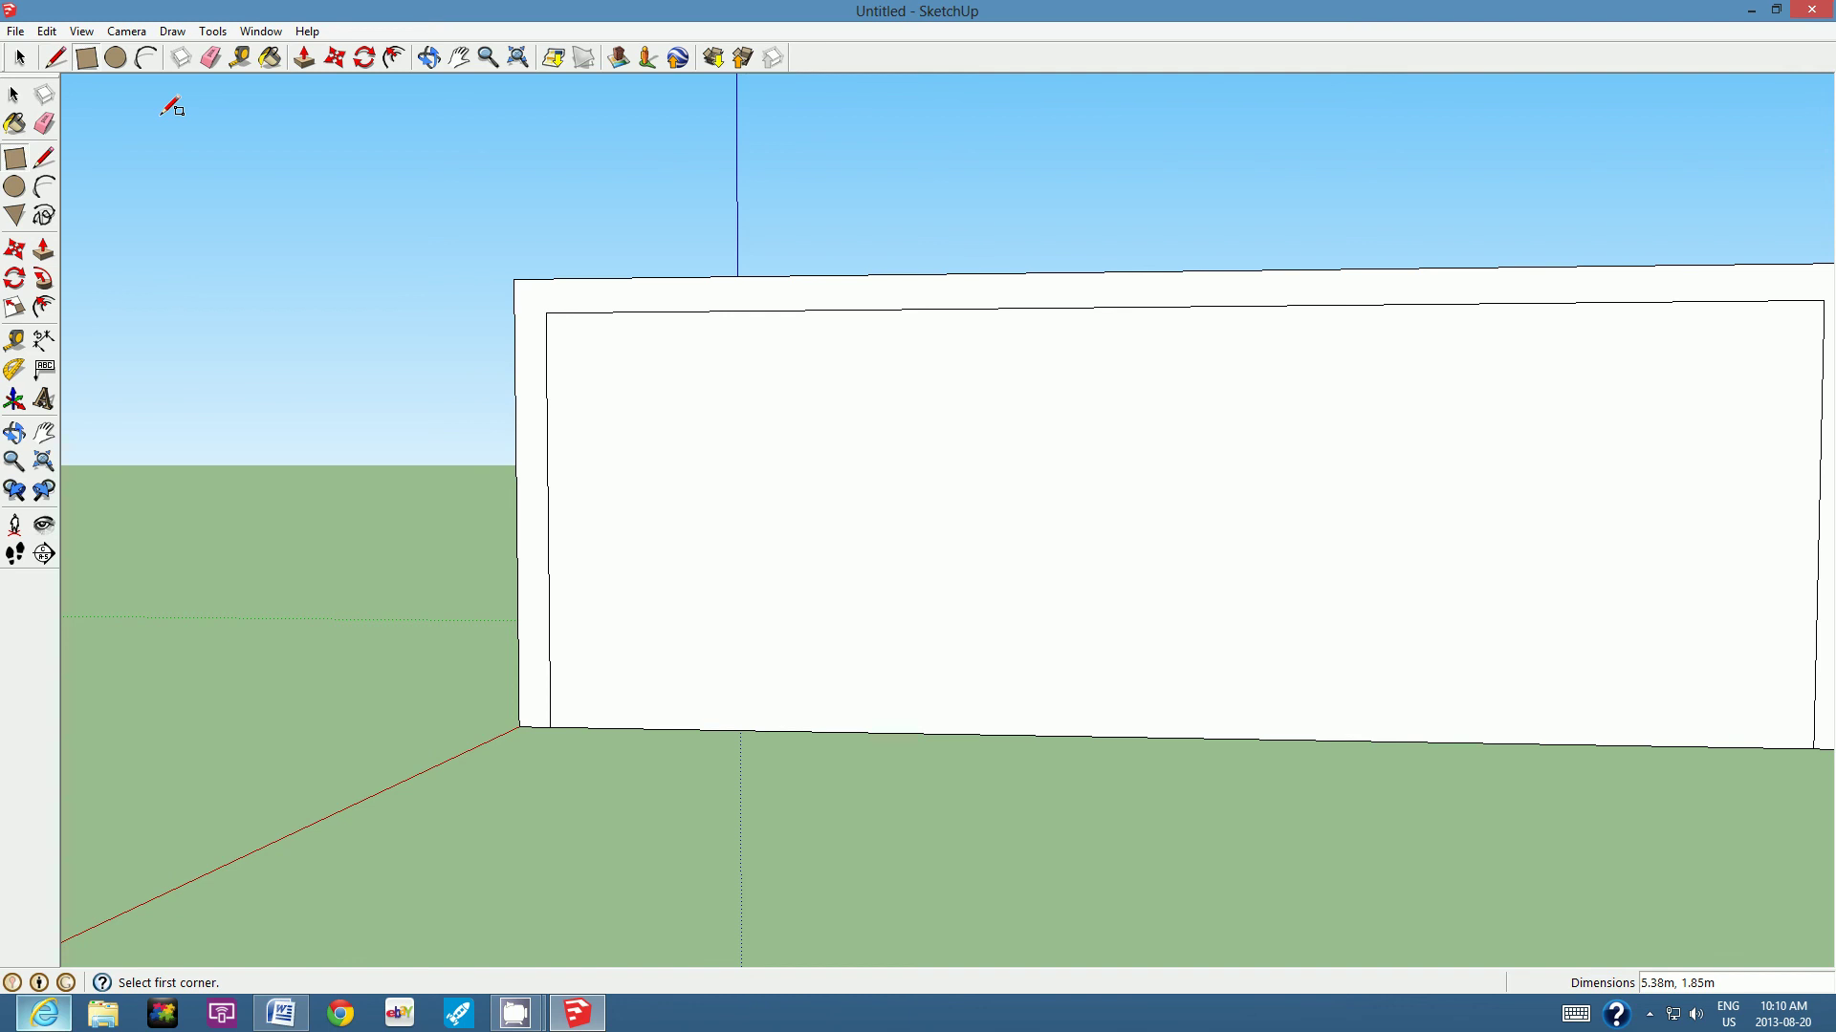
Step: Erase the rectangle's face on the long wall and the inner wall face behind it to open that side
click(14, 94)
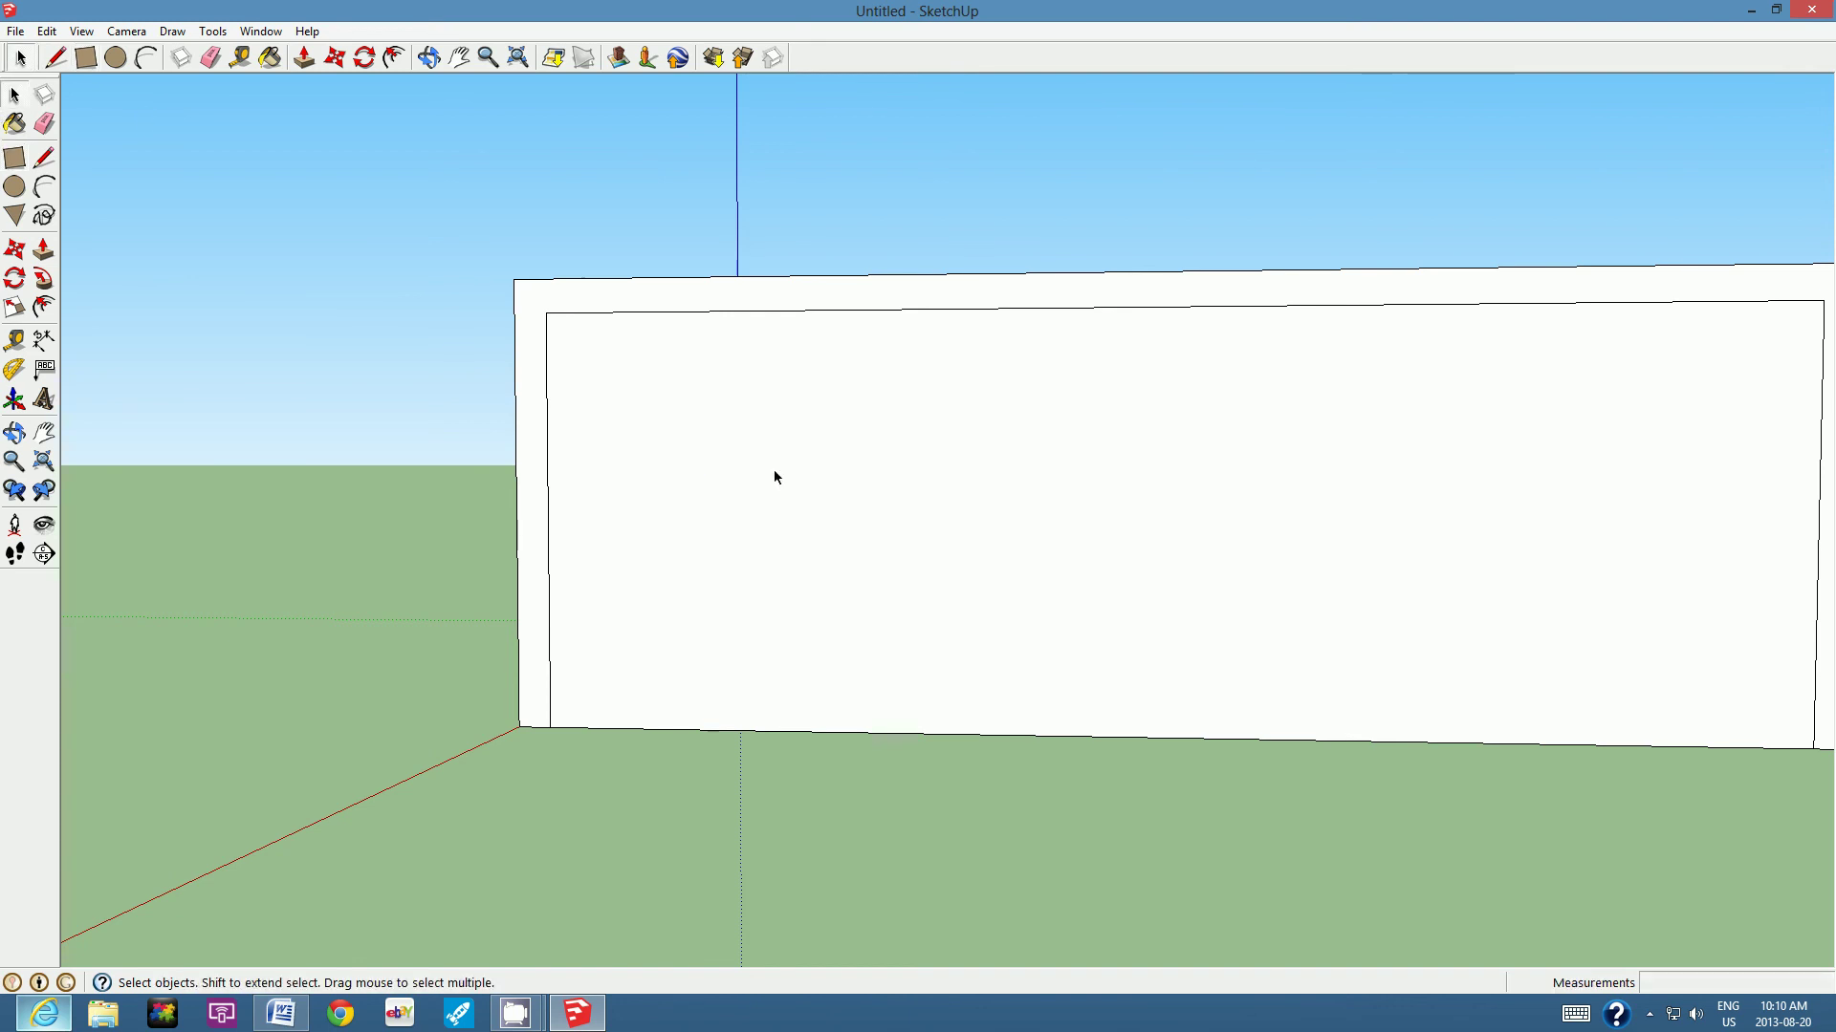
right_click(832, 482)
key(Escape)
right_click(877, 467)
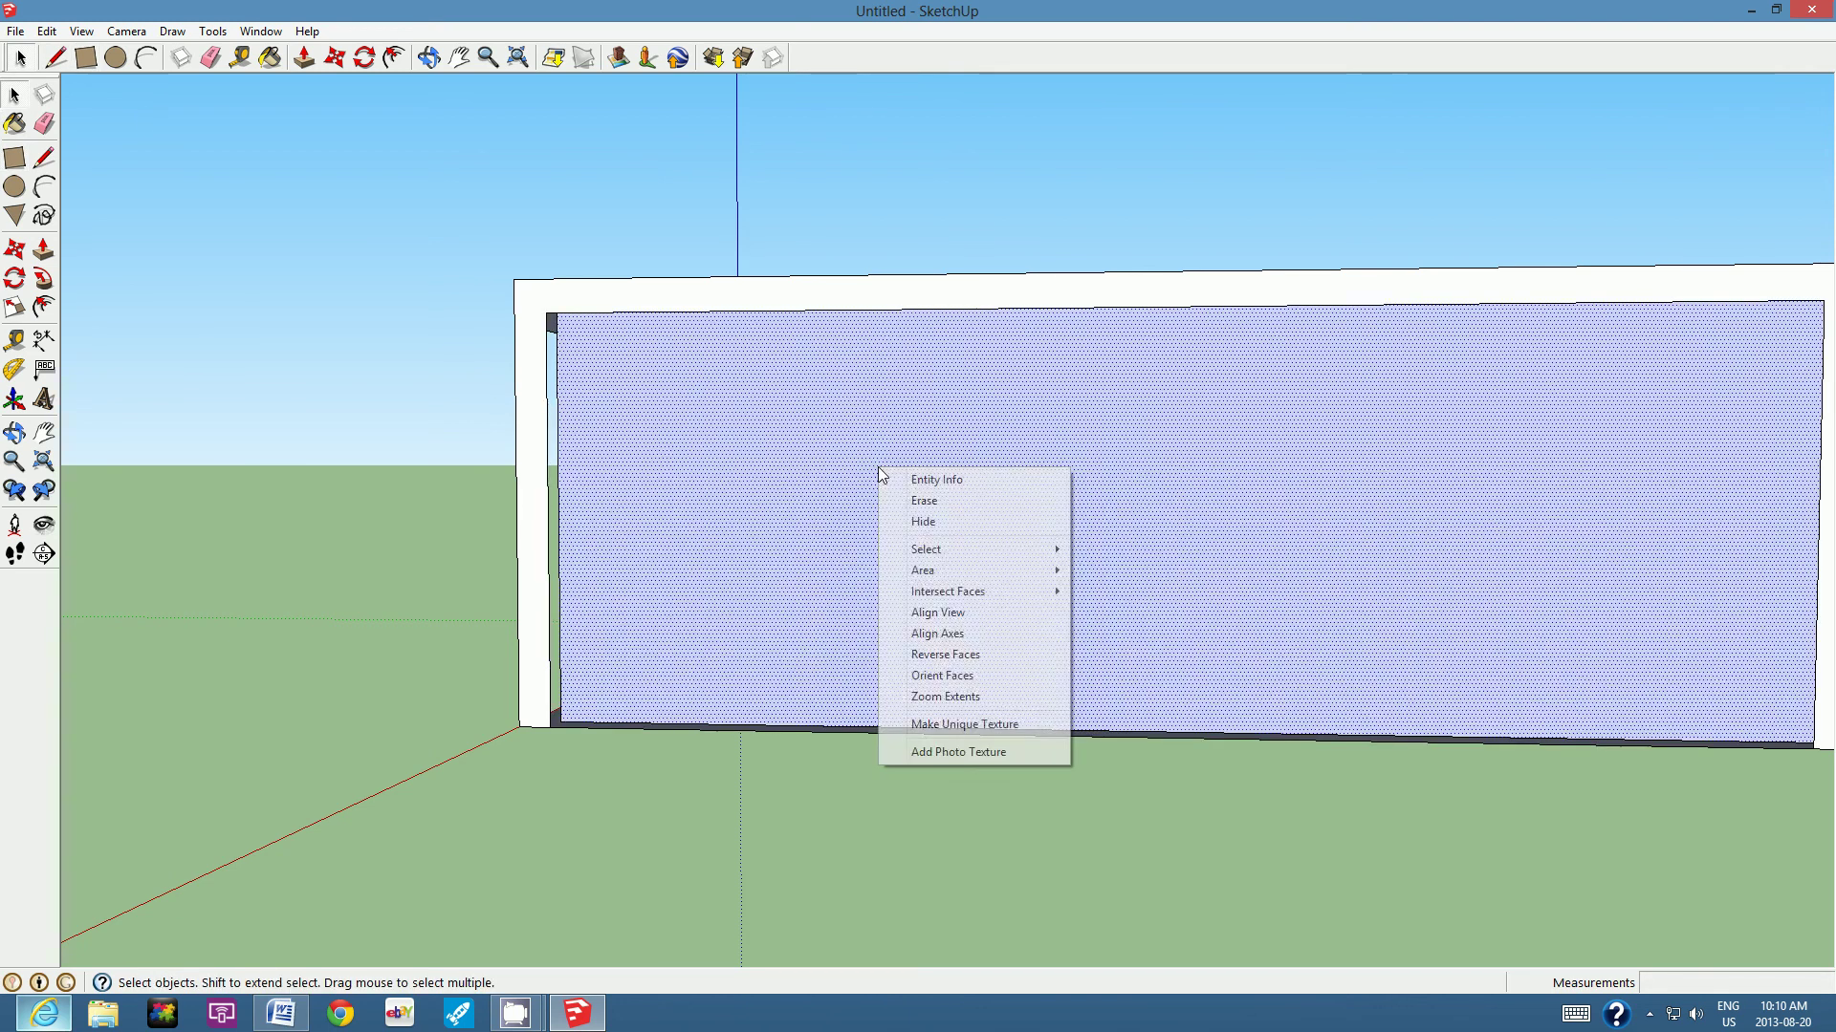
click(923, 499)
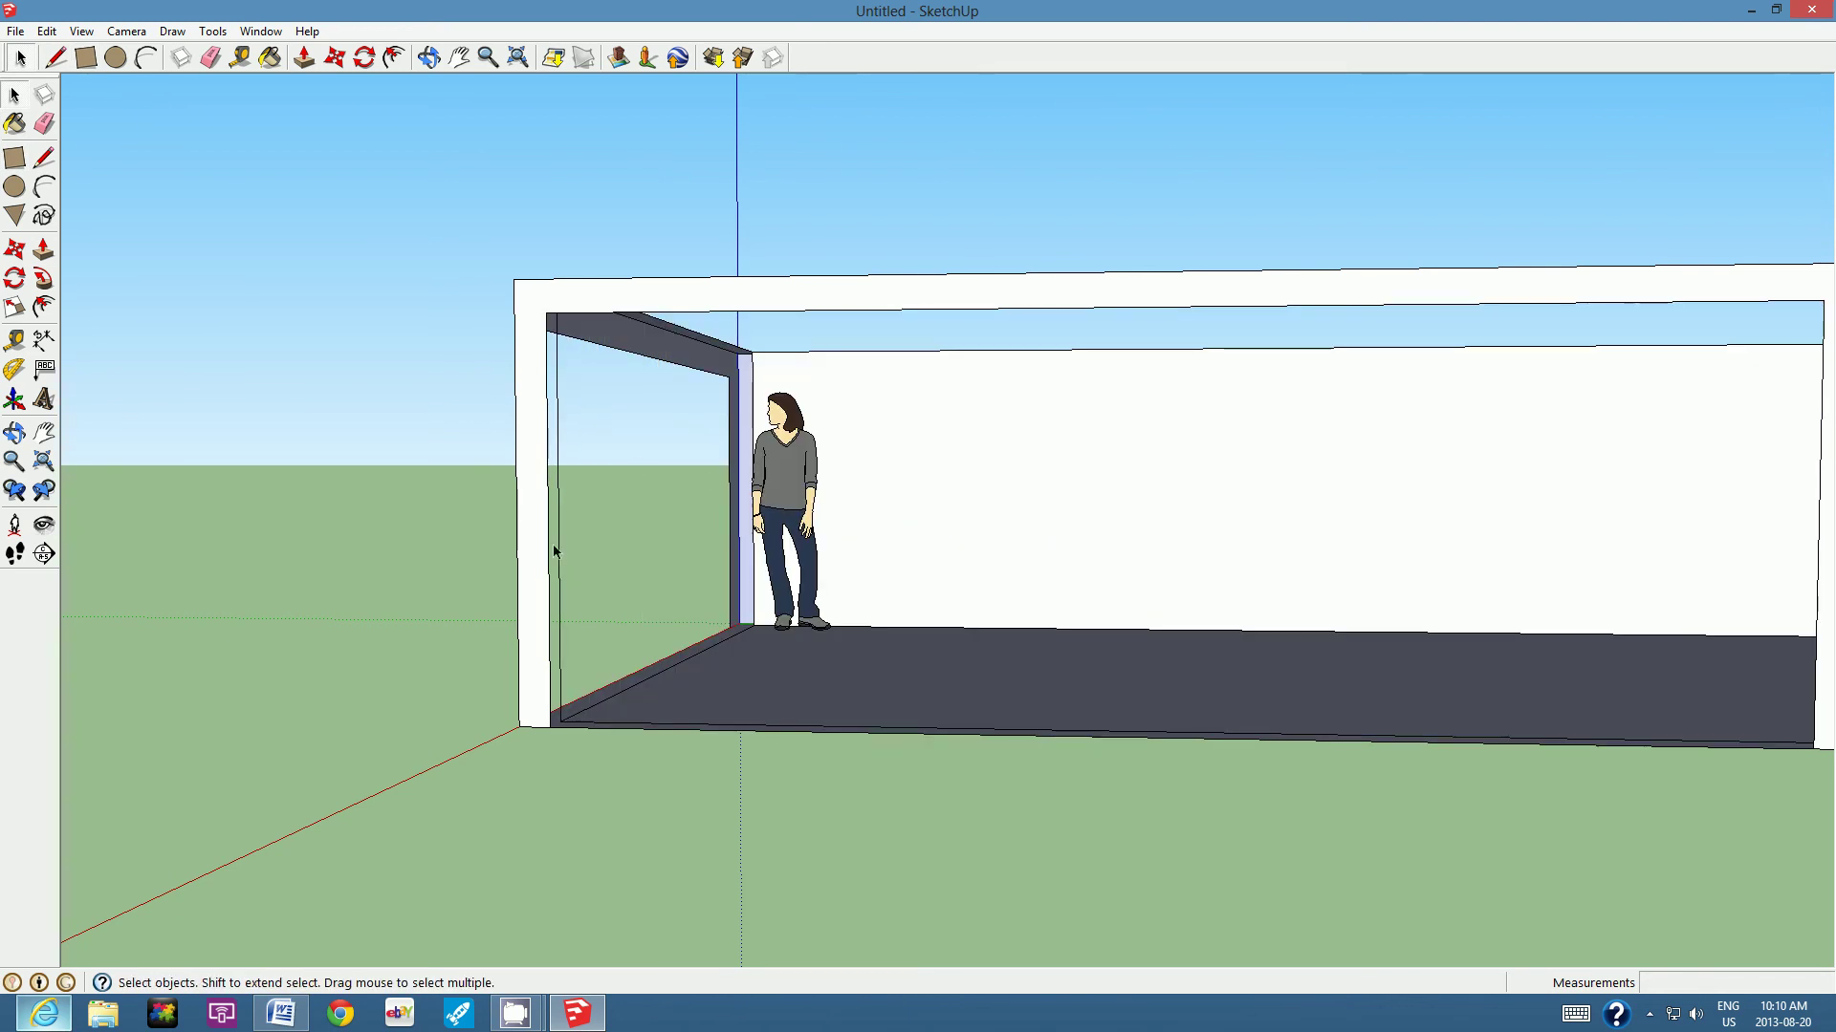
Step: Start an import into the room model and restrict the file type to SketchUp Files (*.skp)
click(429, 57)
drag(835, 561, 1405, 628)
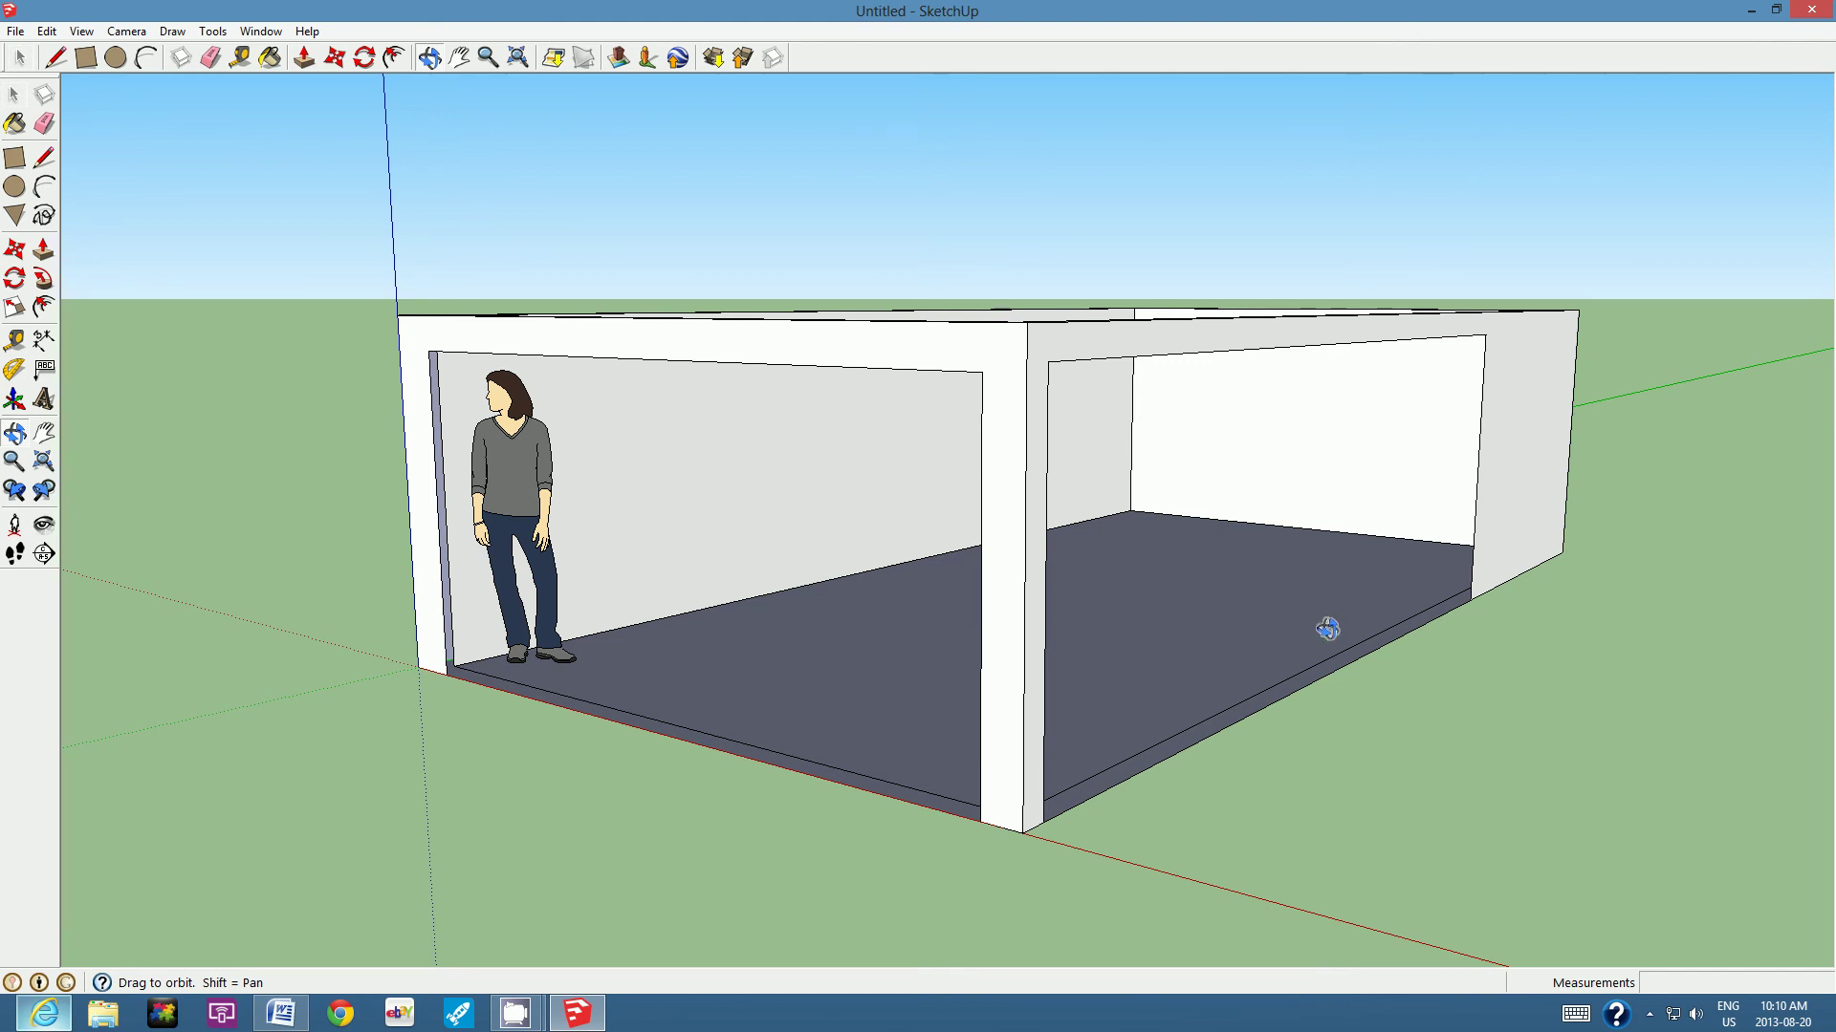
click(16, 34)
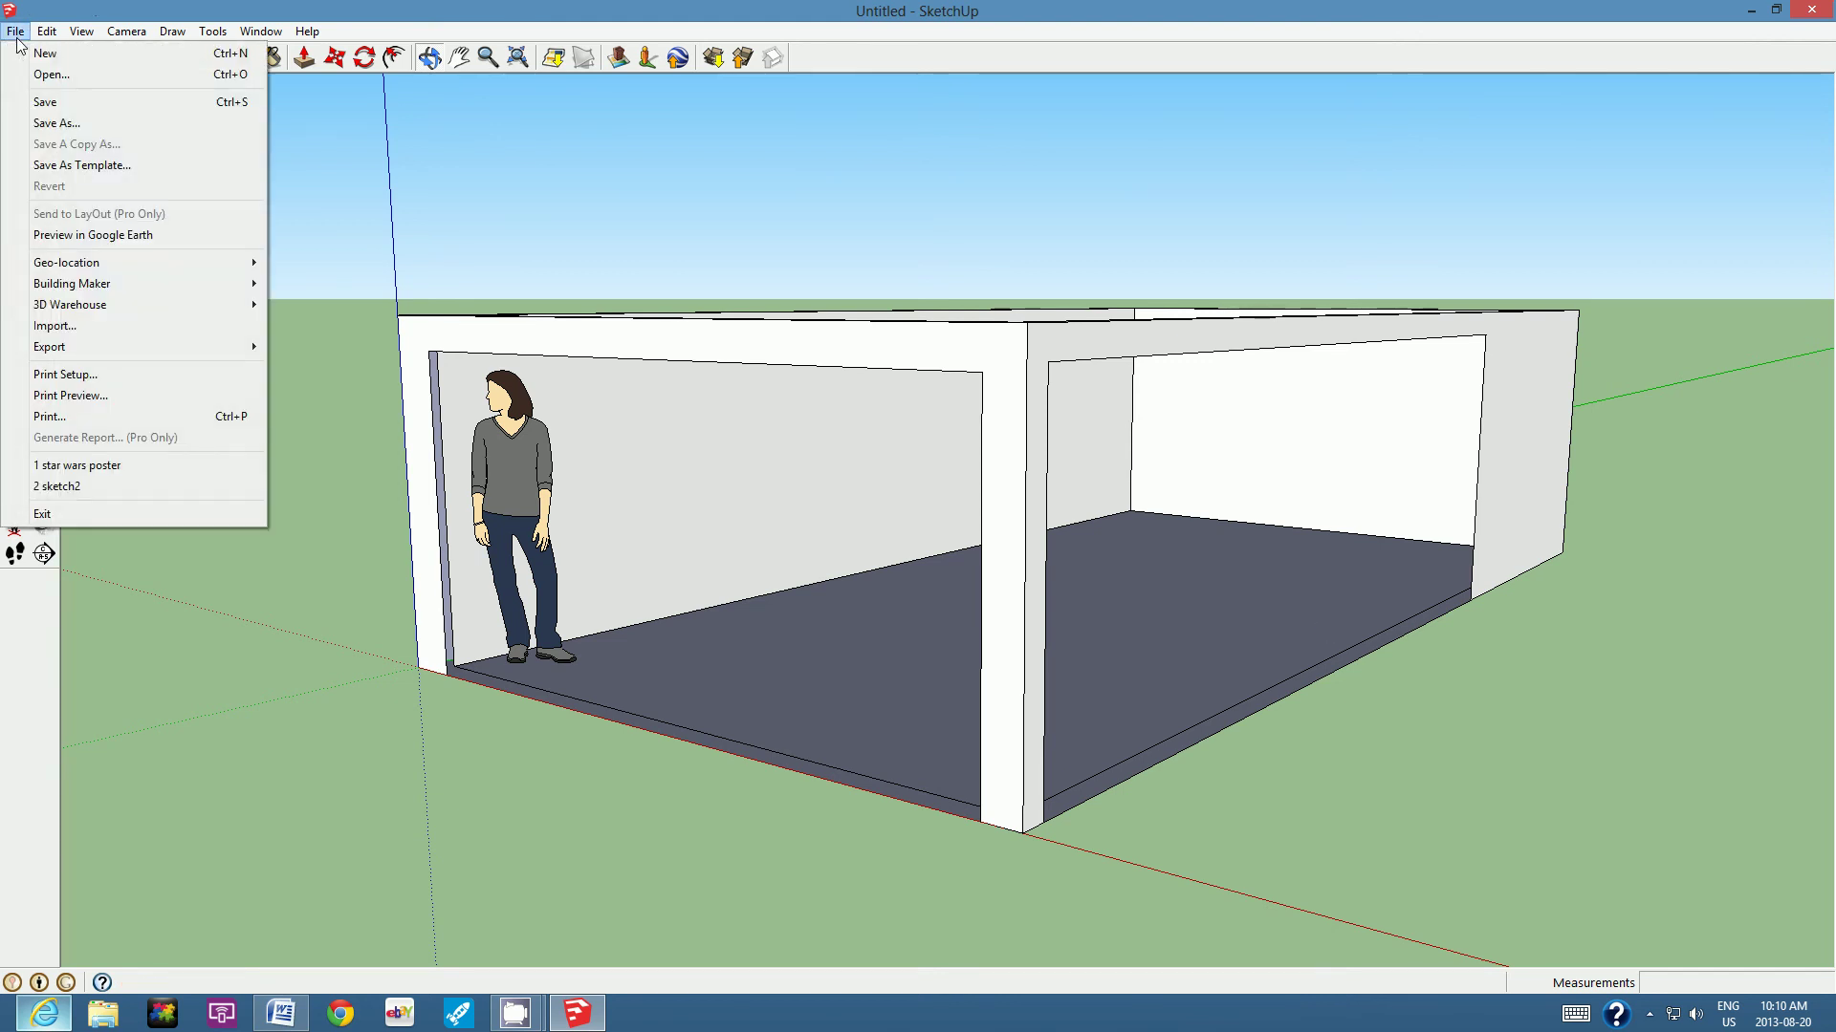
click(19, 32)
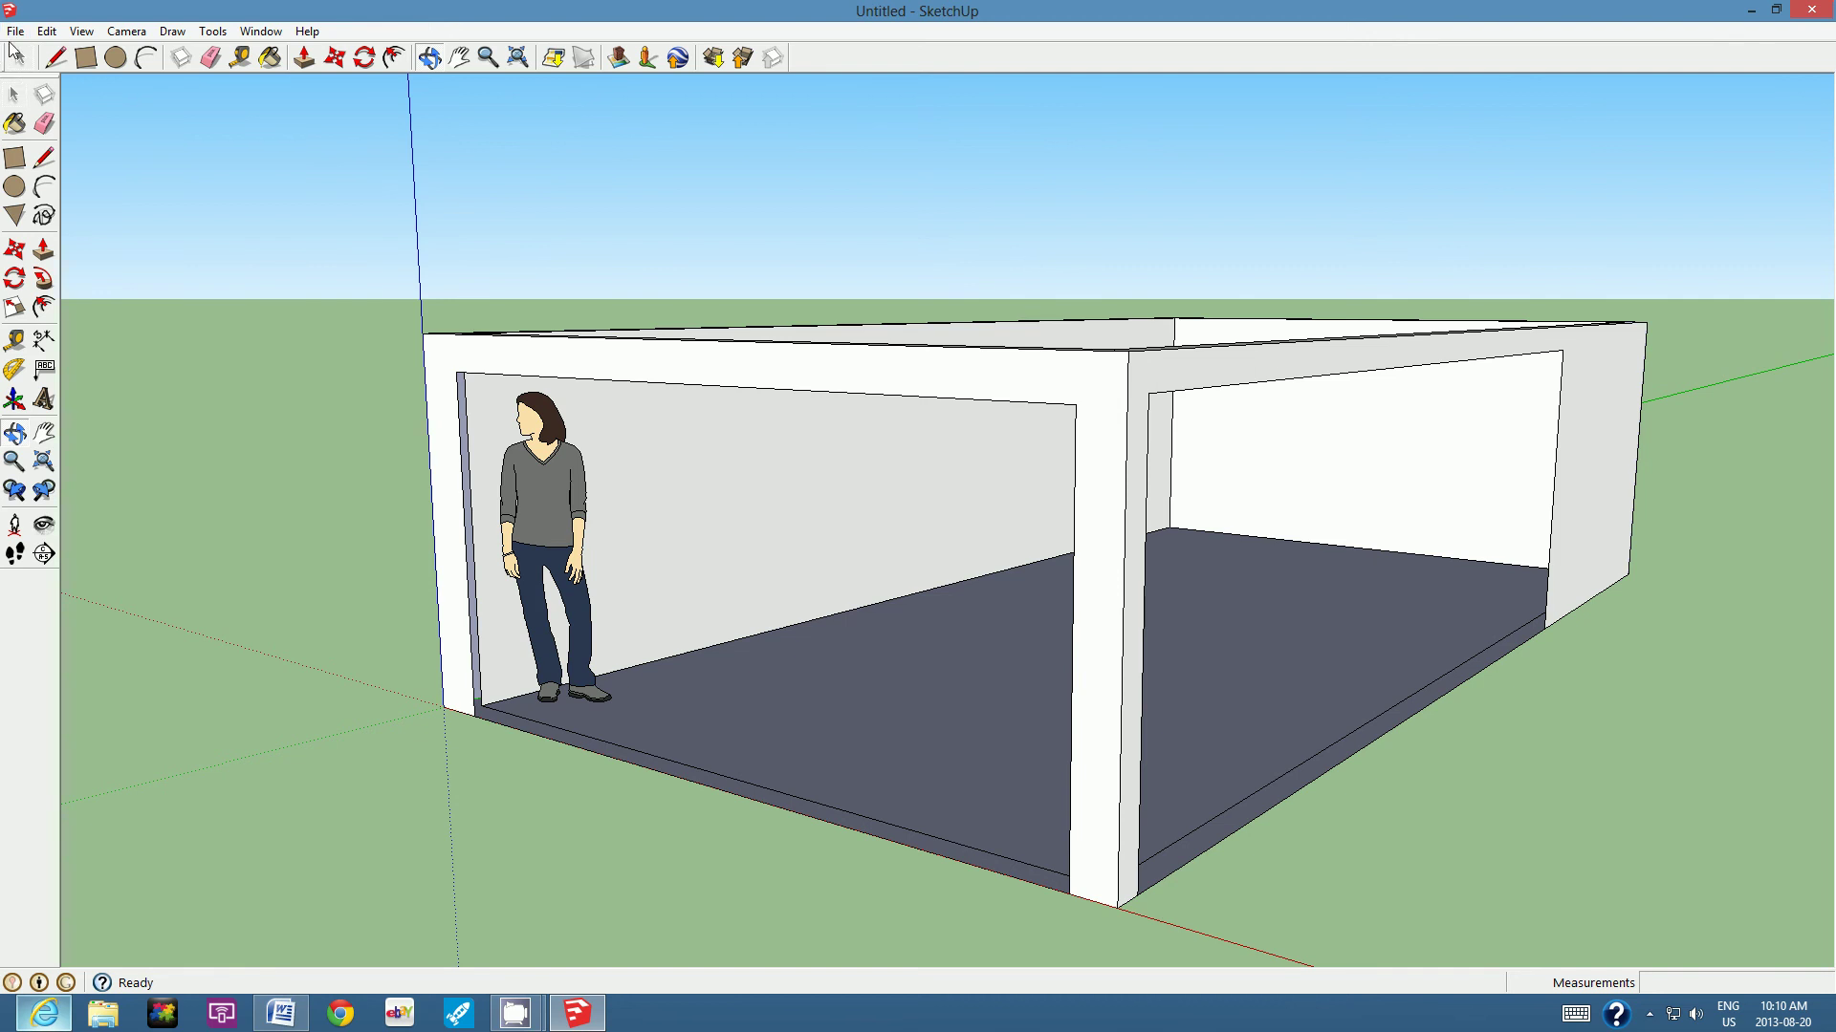
click(21, 31)
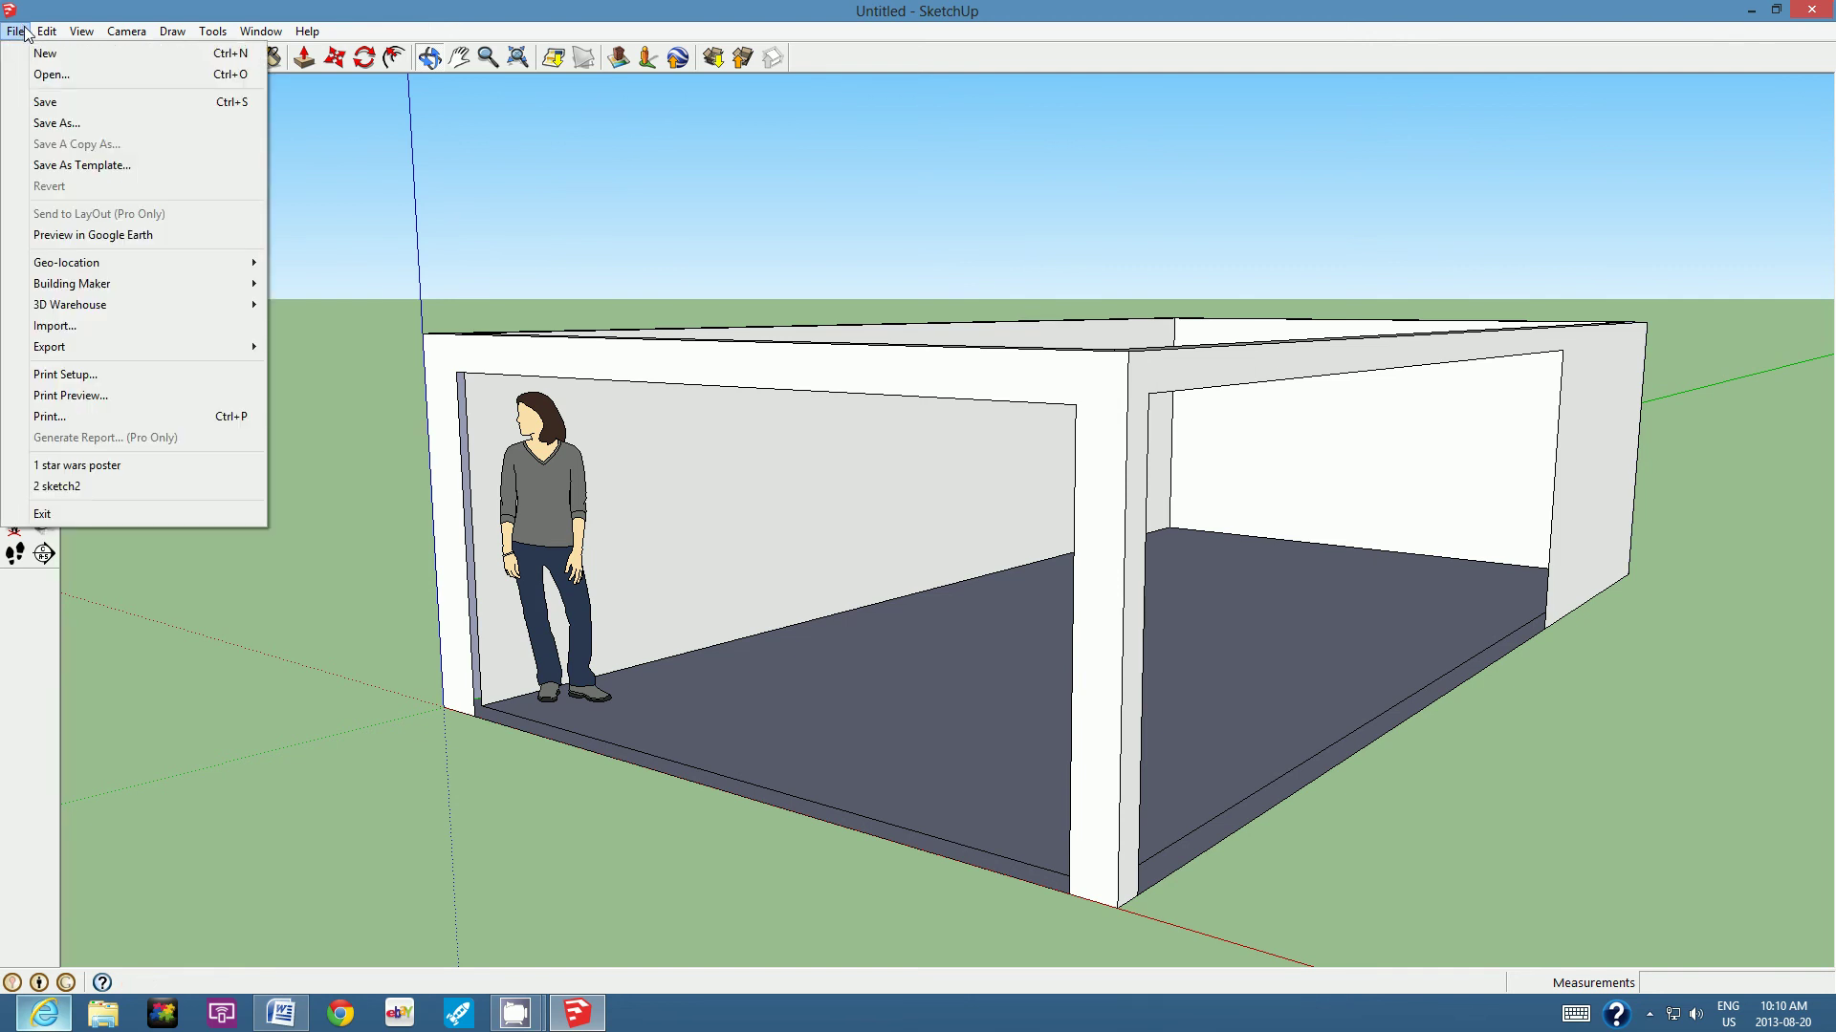
click(57, 326)
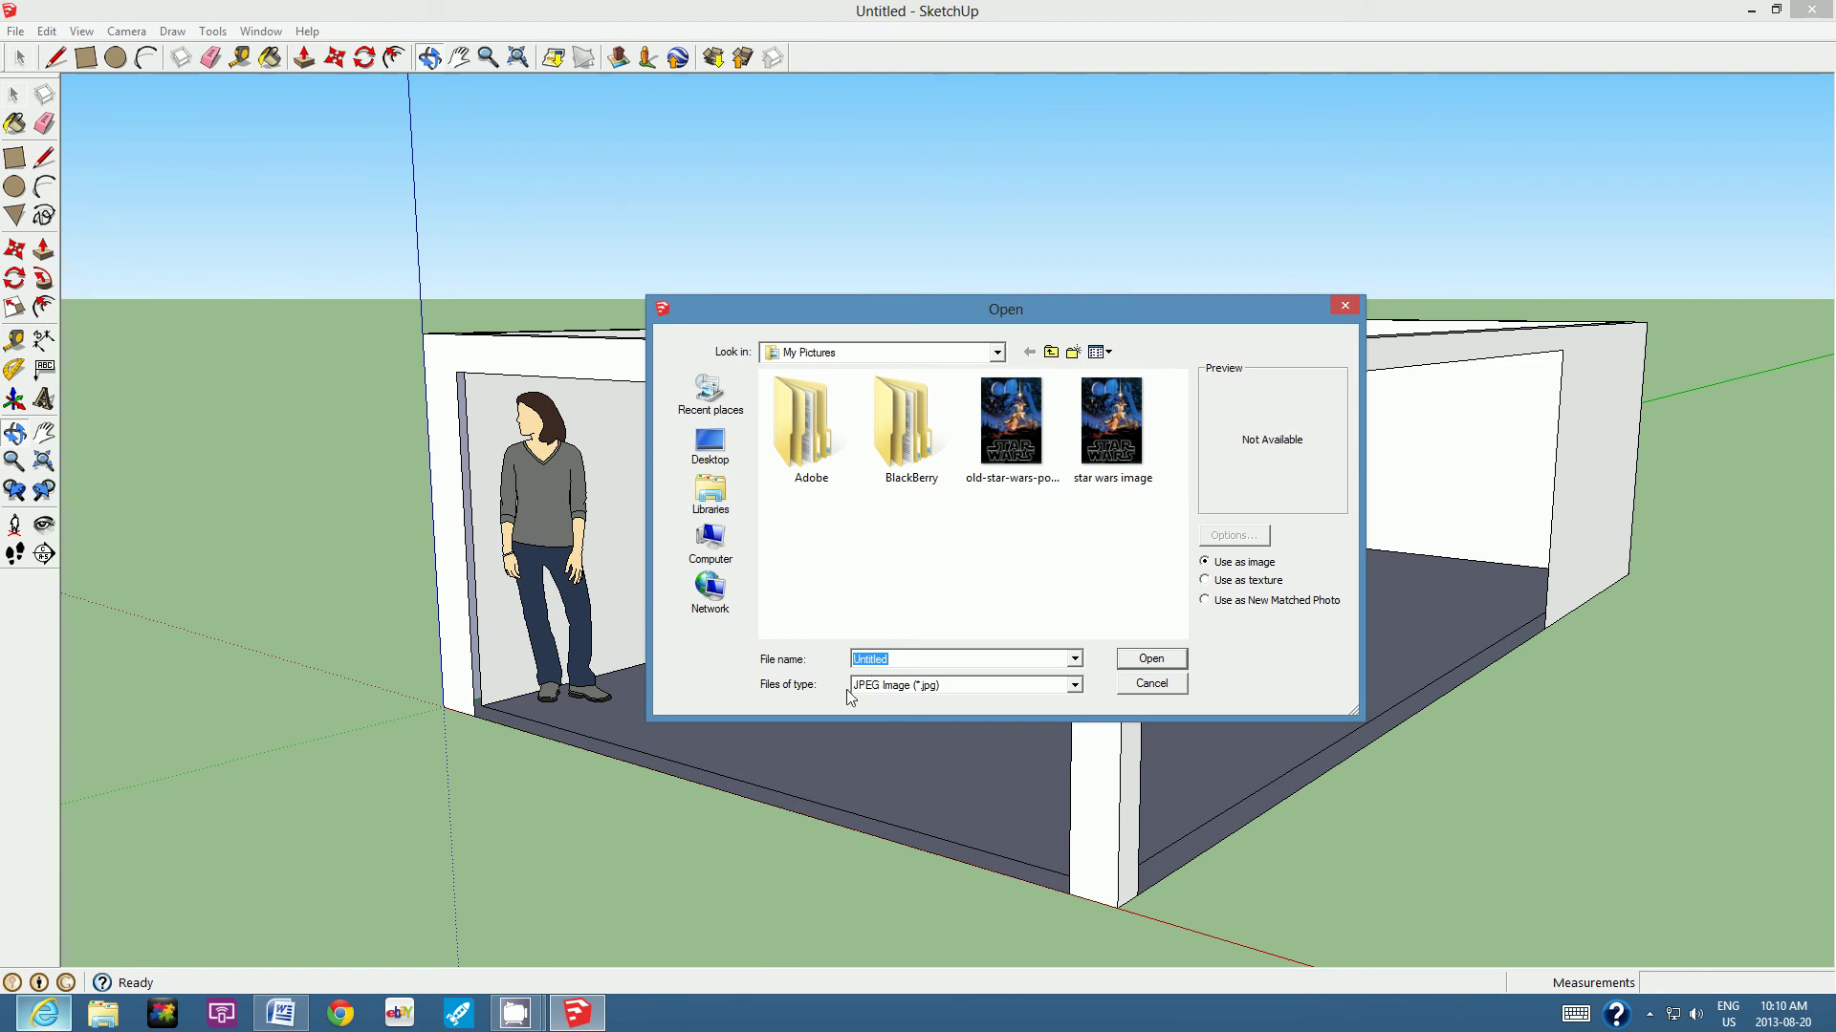
click(1073, 685)
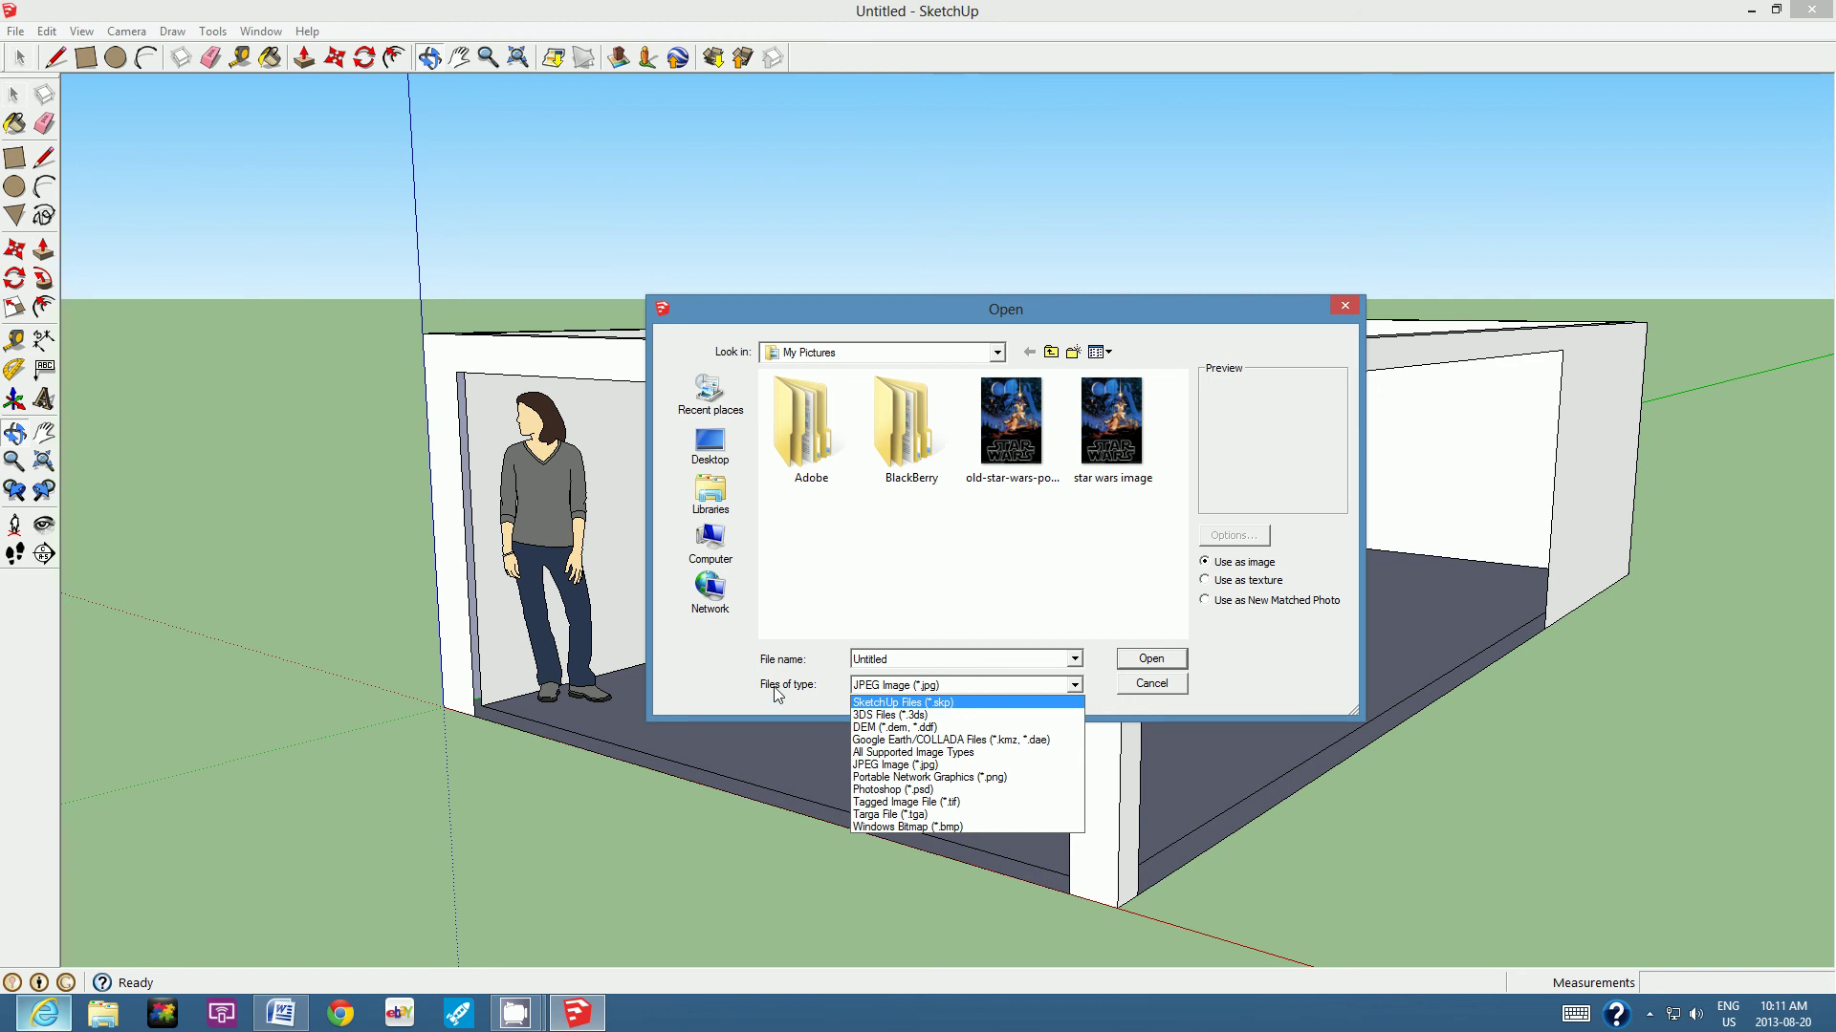
click(874, 703)
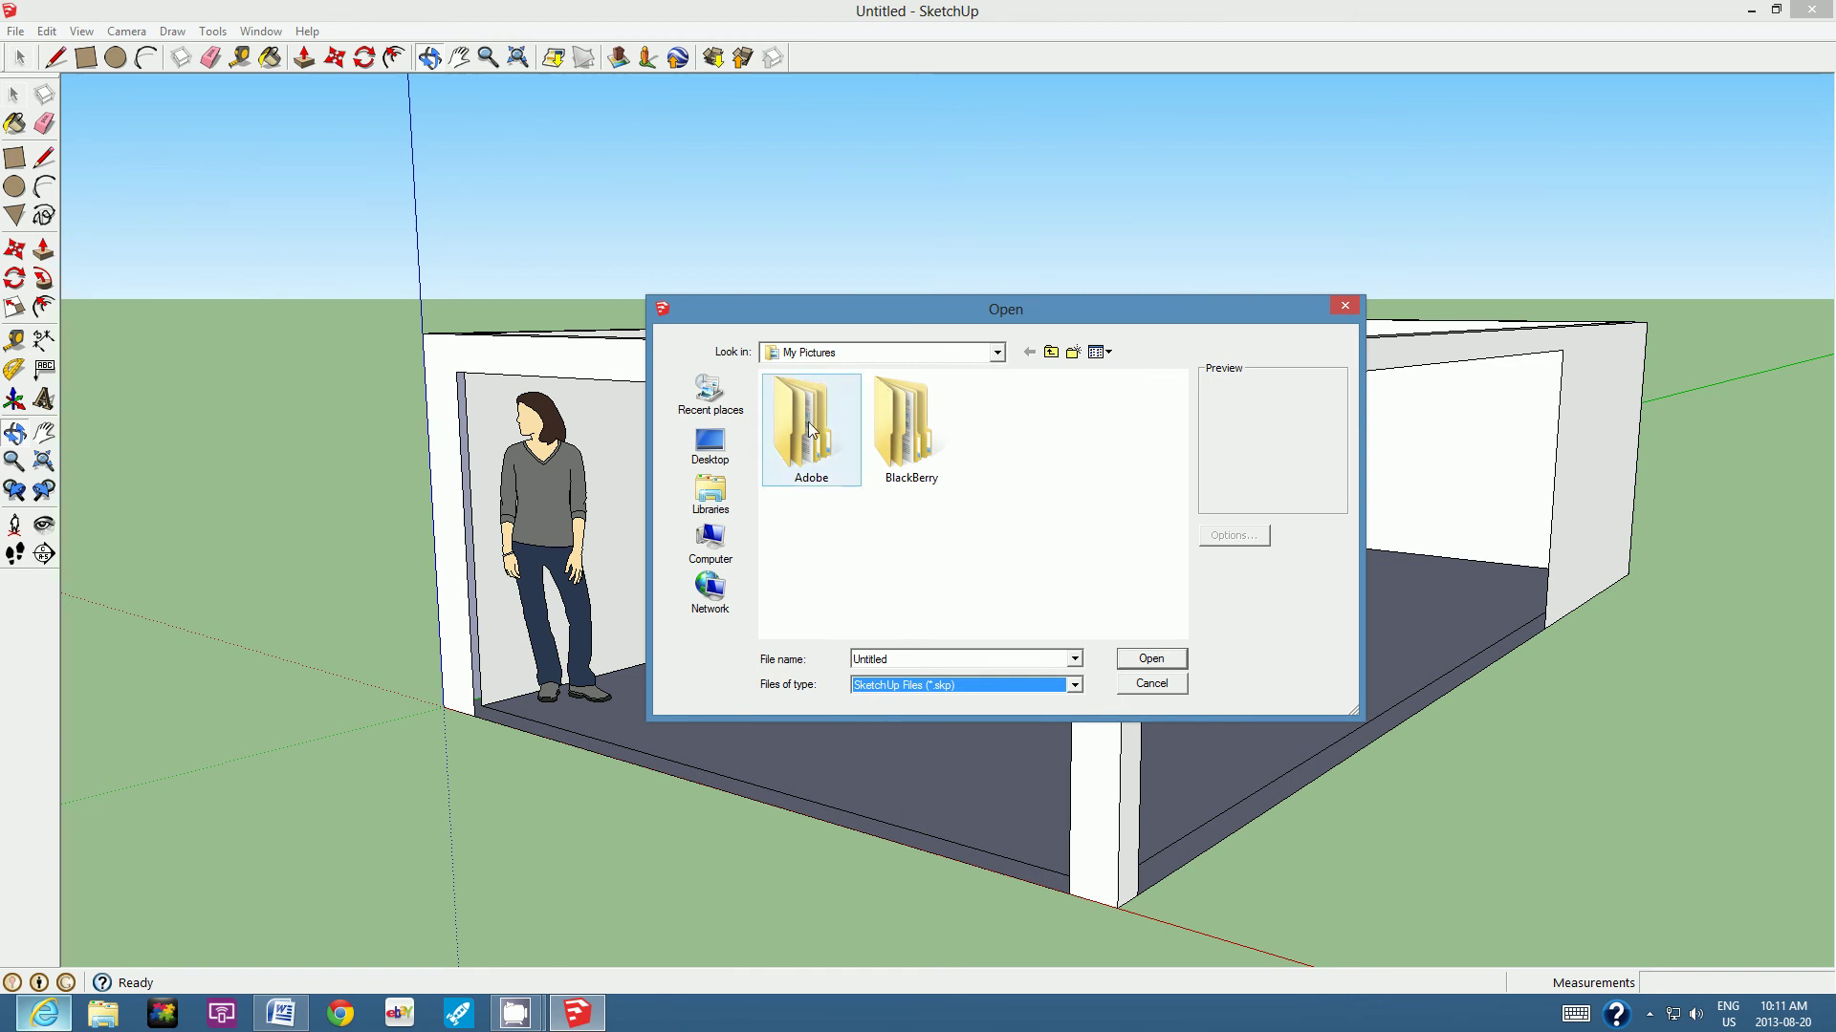
Step: Import the star wars poster model from the Documents library and place it on the inner long wall beside the standing figure
click(723, 500)
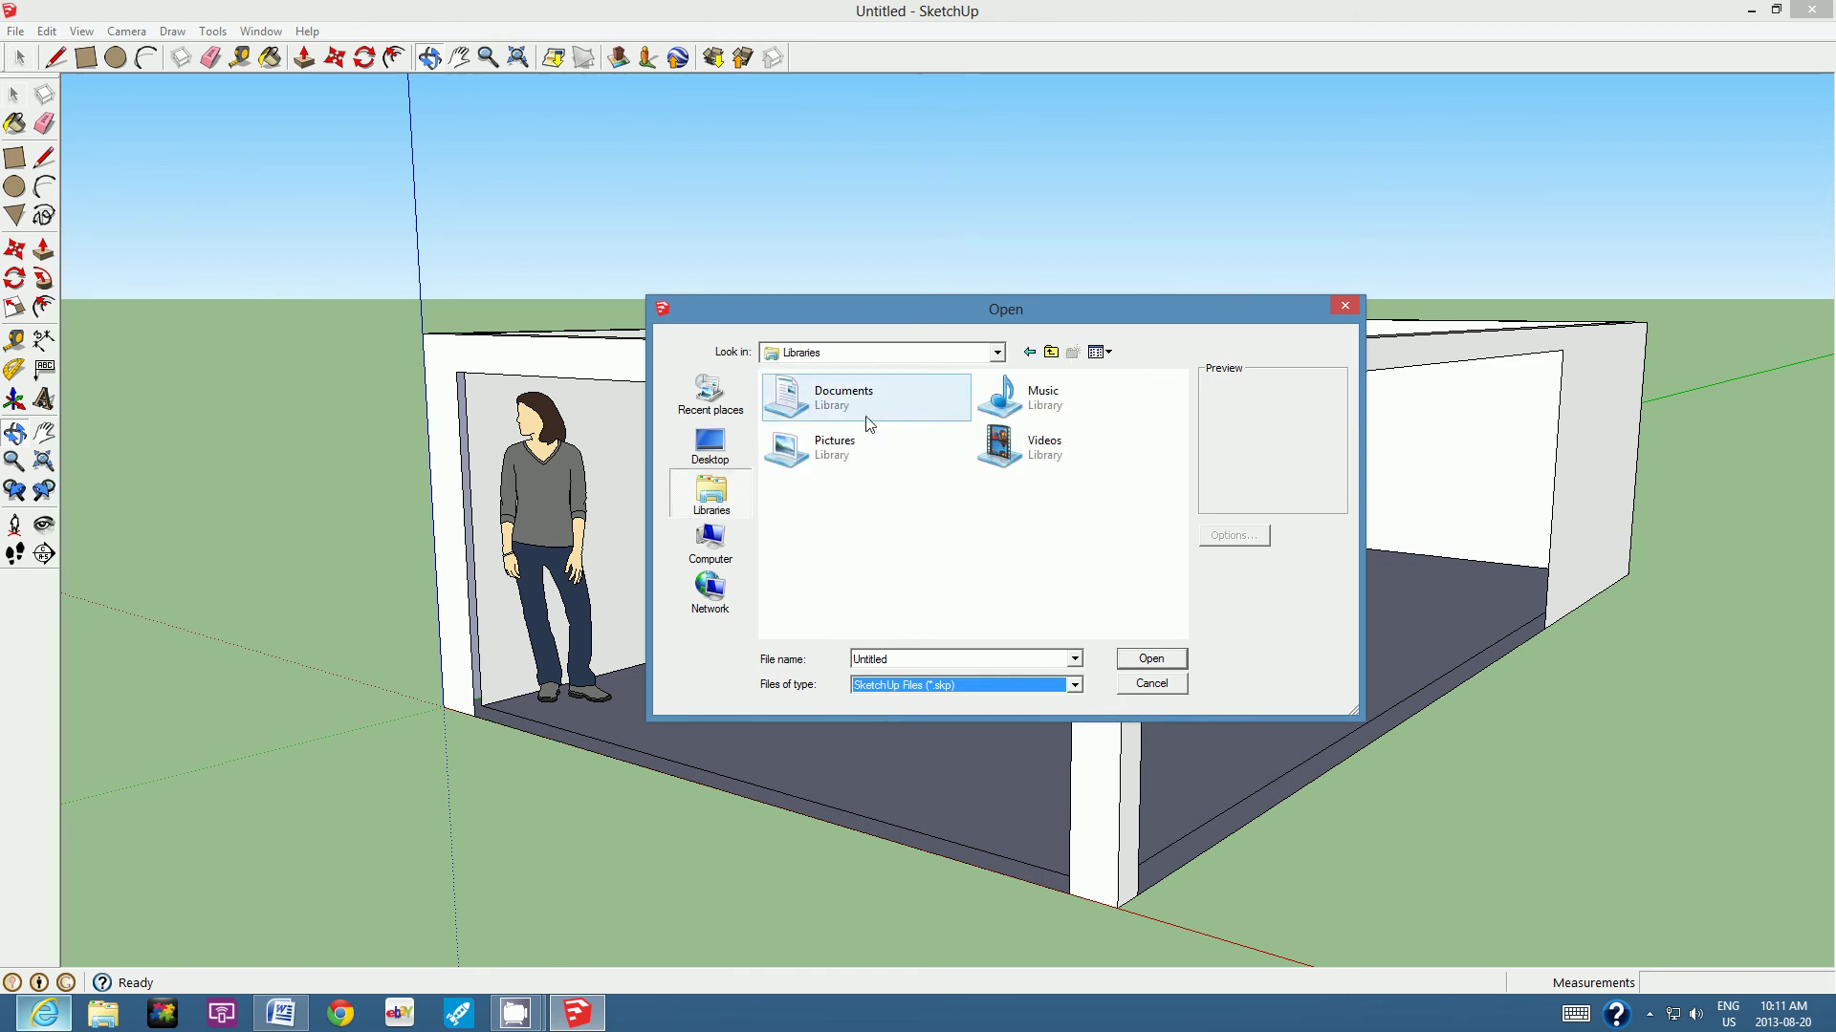
double_click(834, 398)
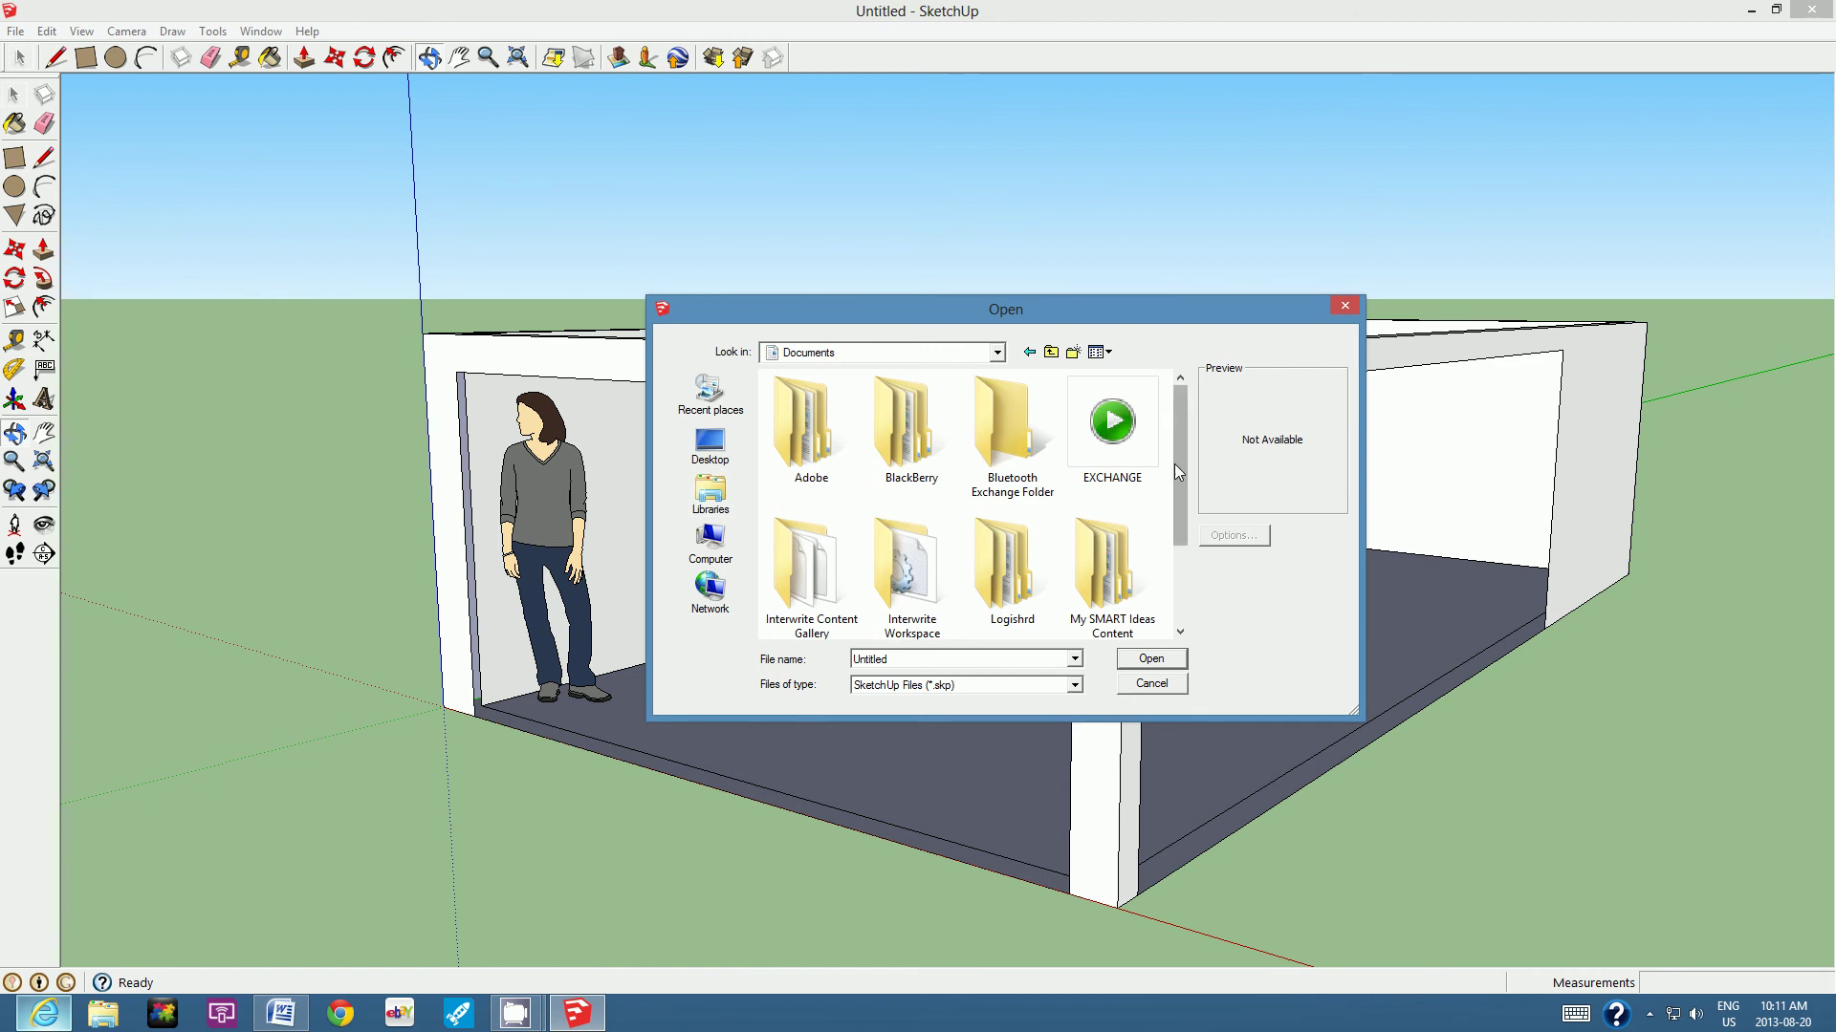
drag(1174, 462, 1179, 548)
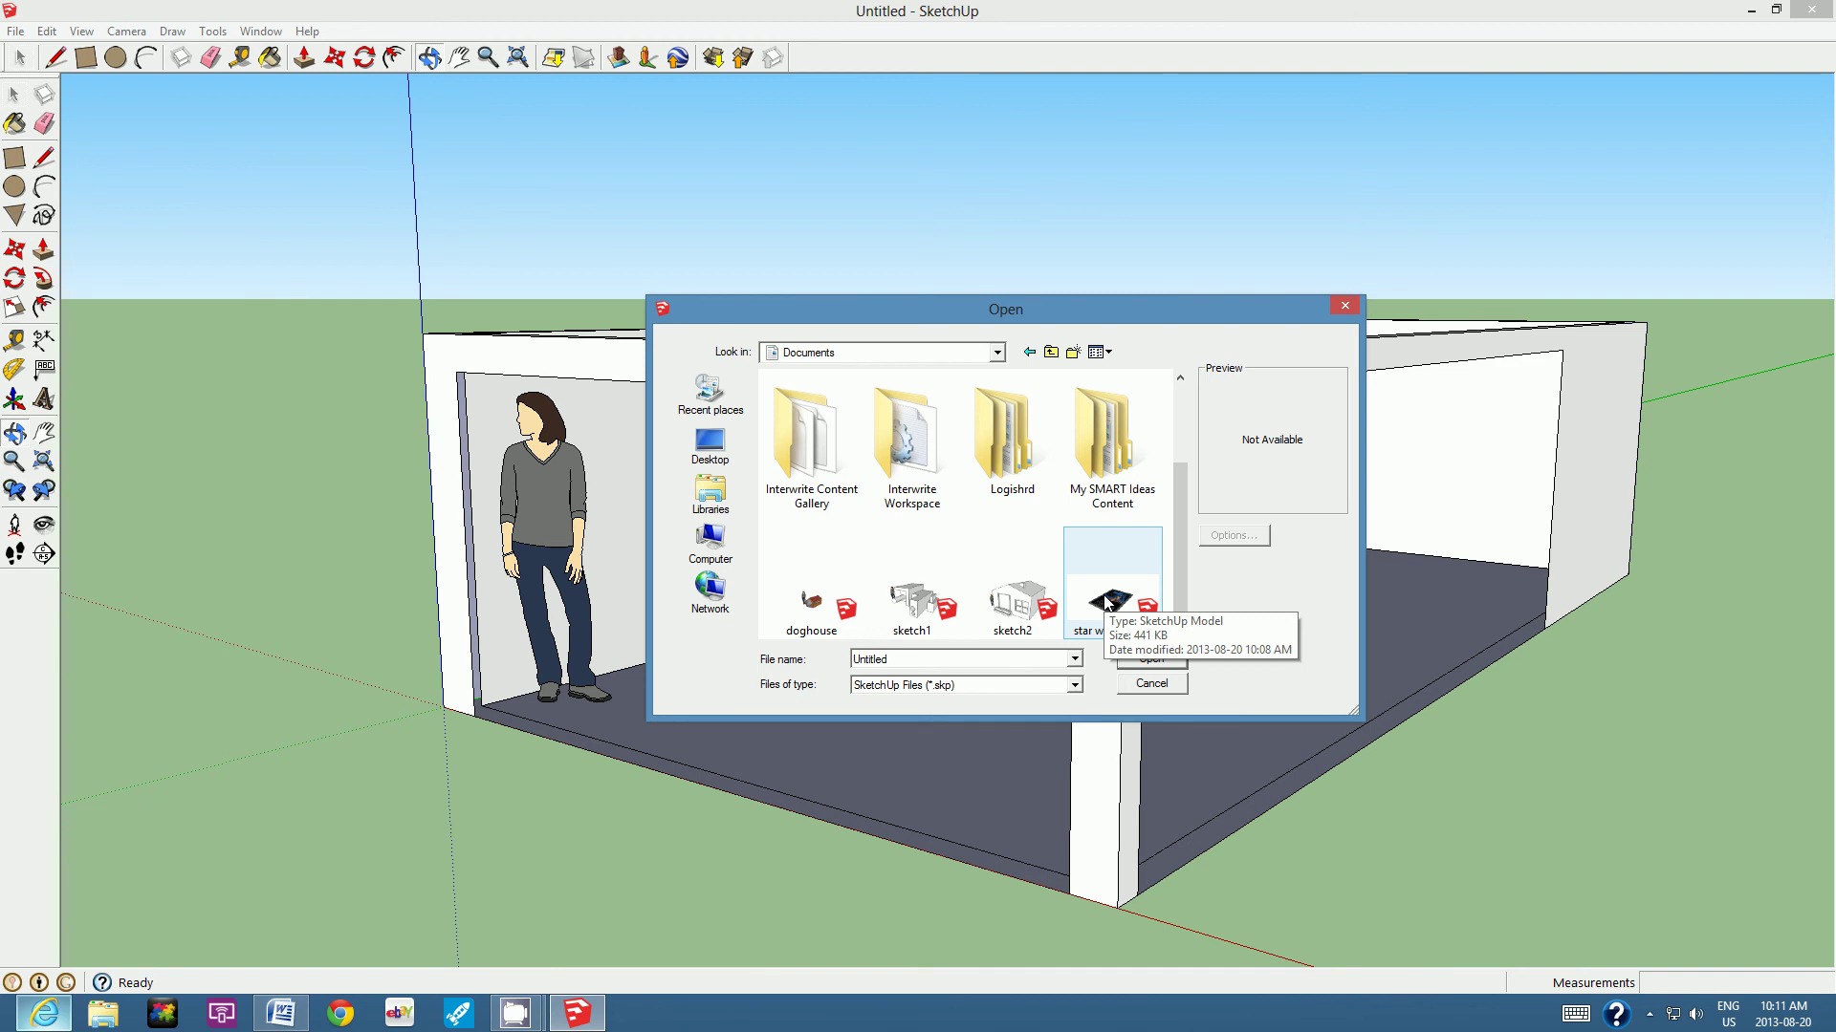
click(1107, 601)
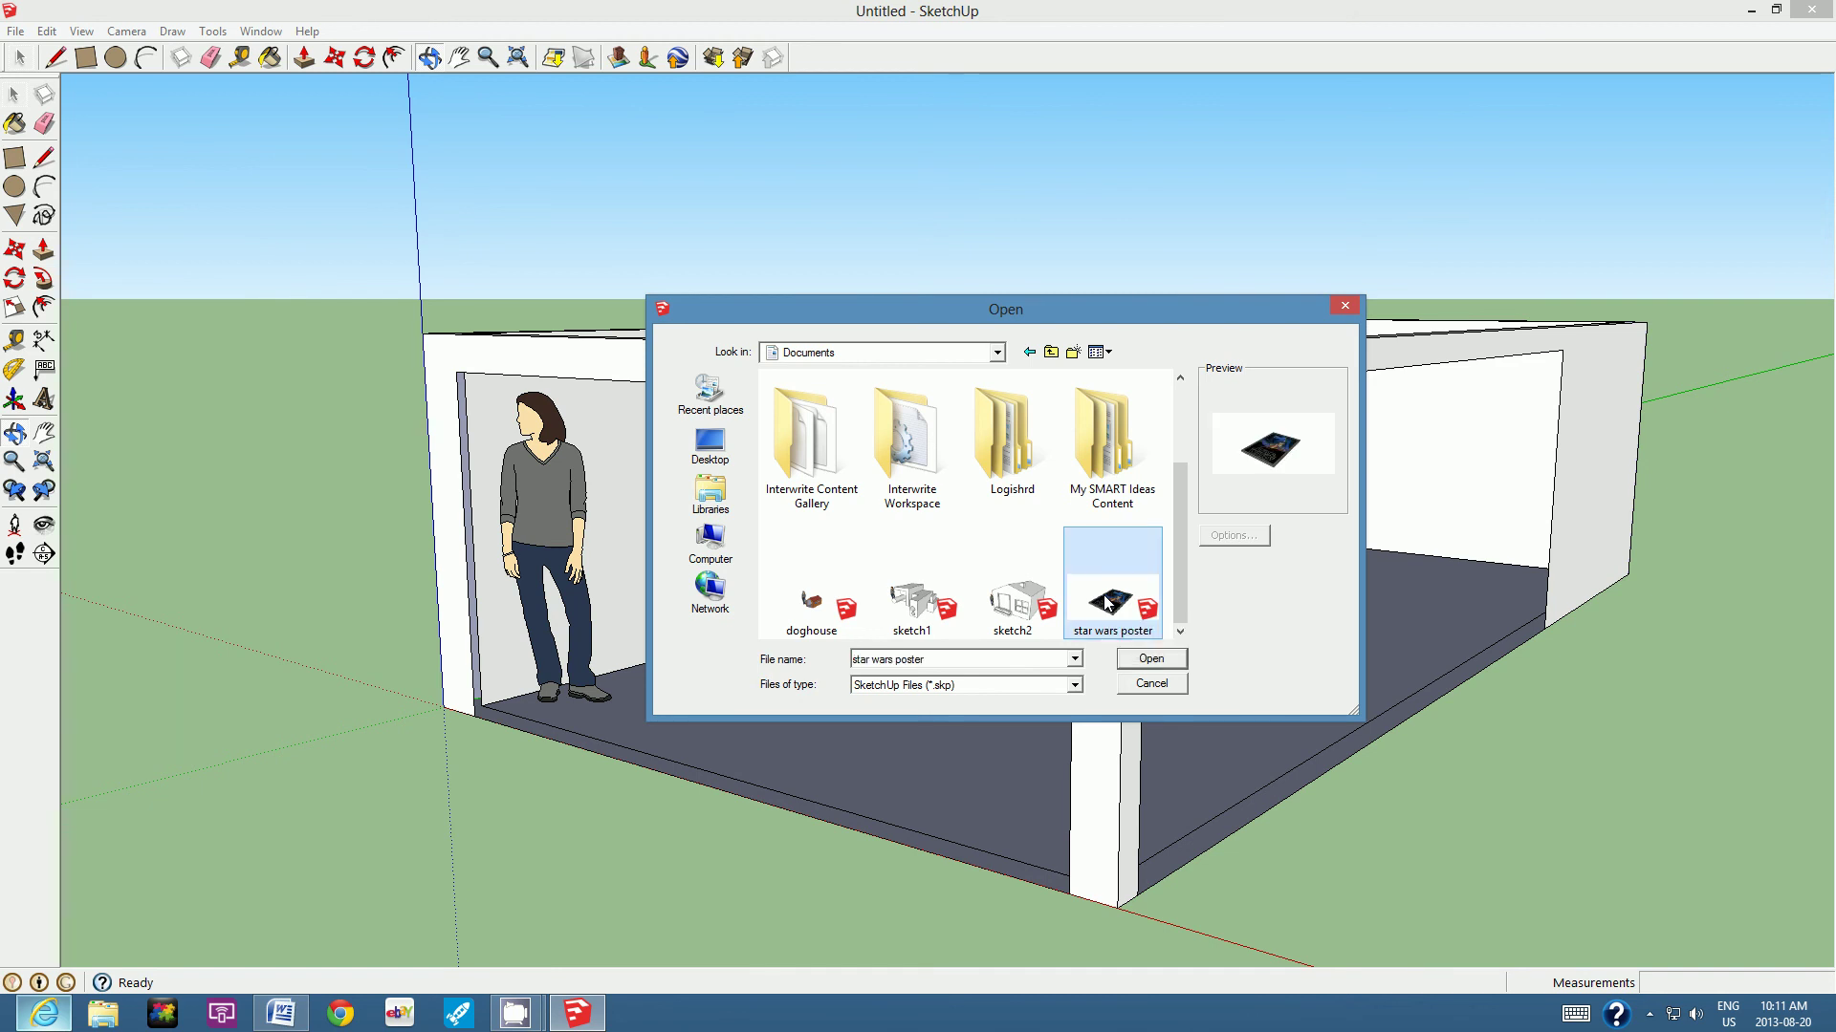
click(1150, 660)
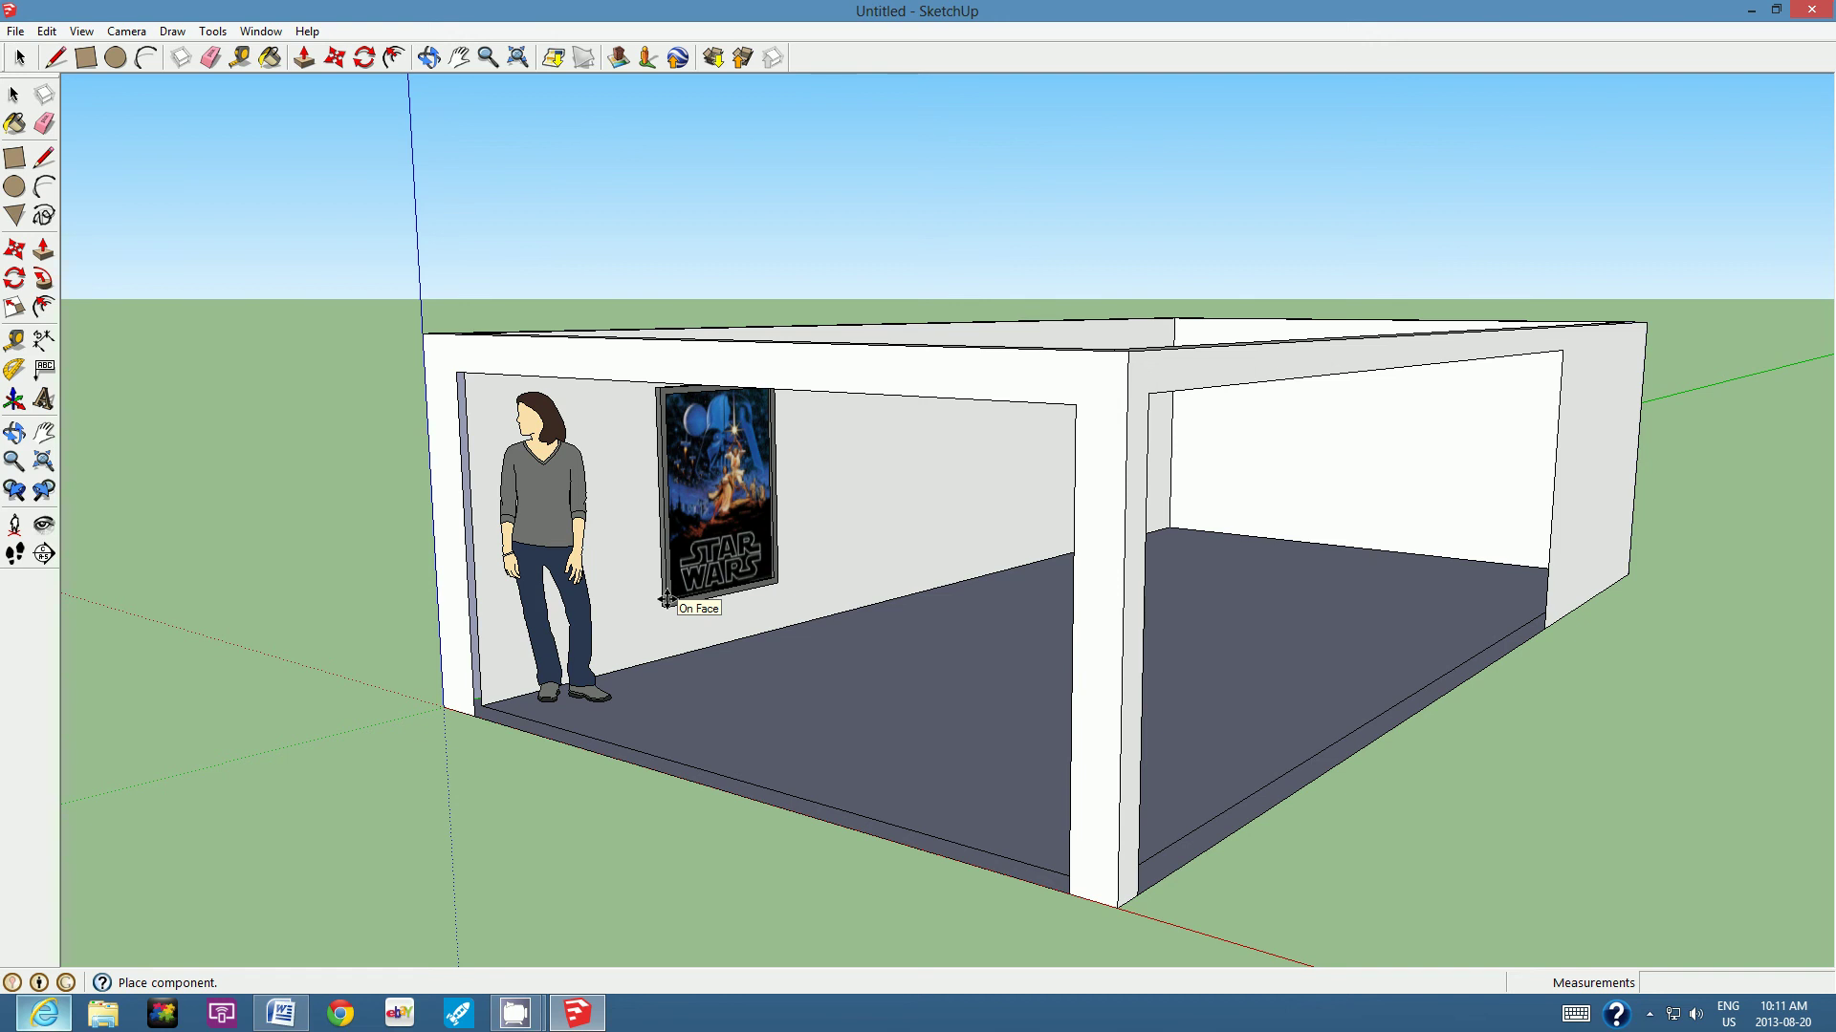
click(666, 599)
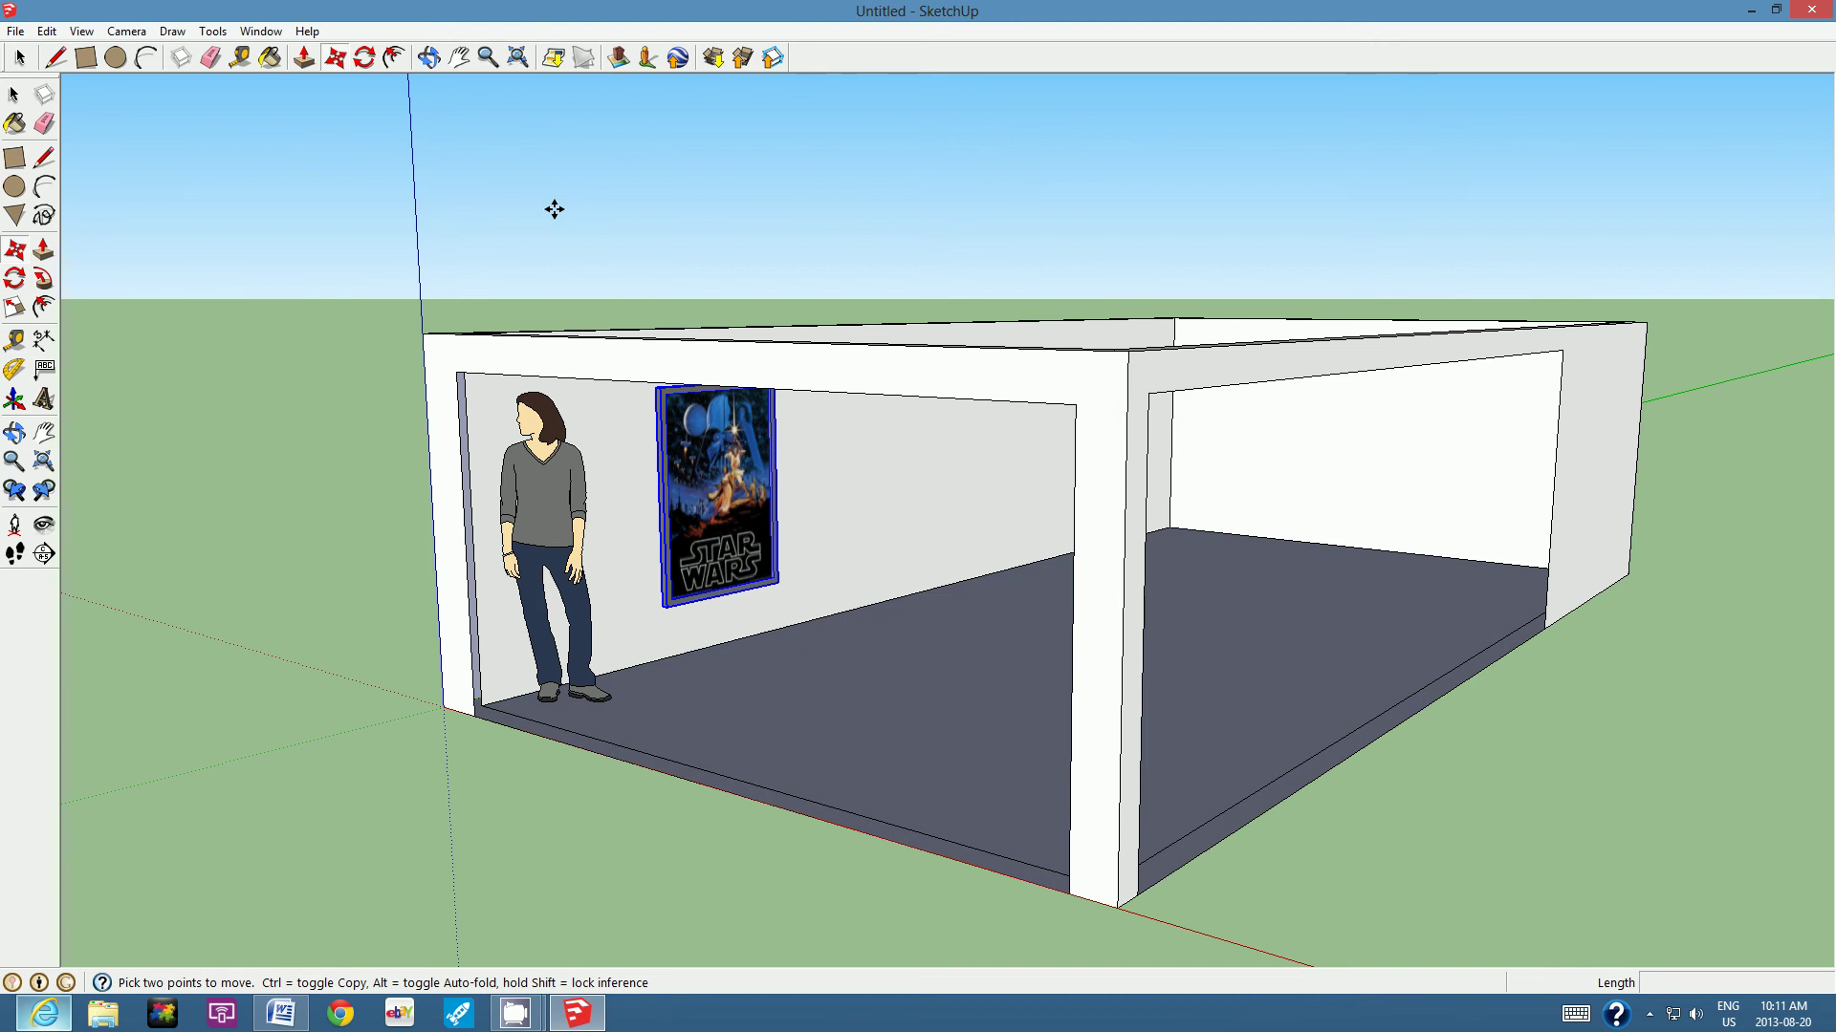
Step: Save the room with its poster in My Documents as a SketchUp model named "min art gallery" and minimize the window
click(428, 57)
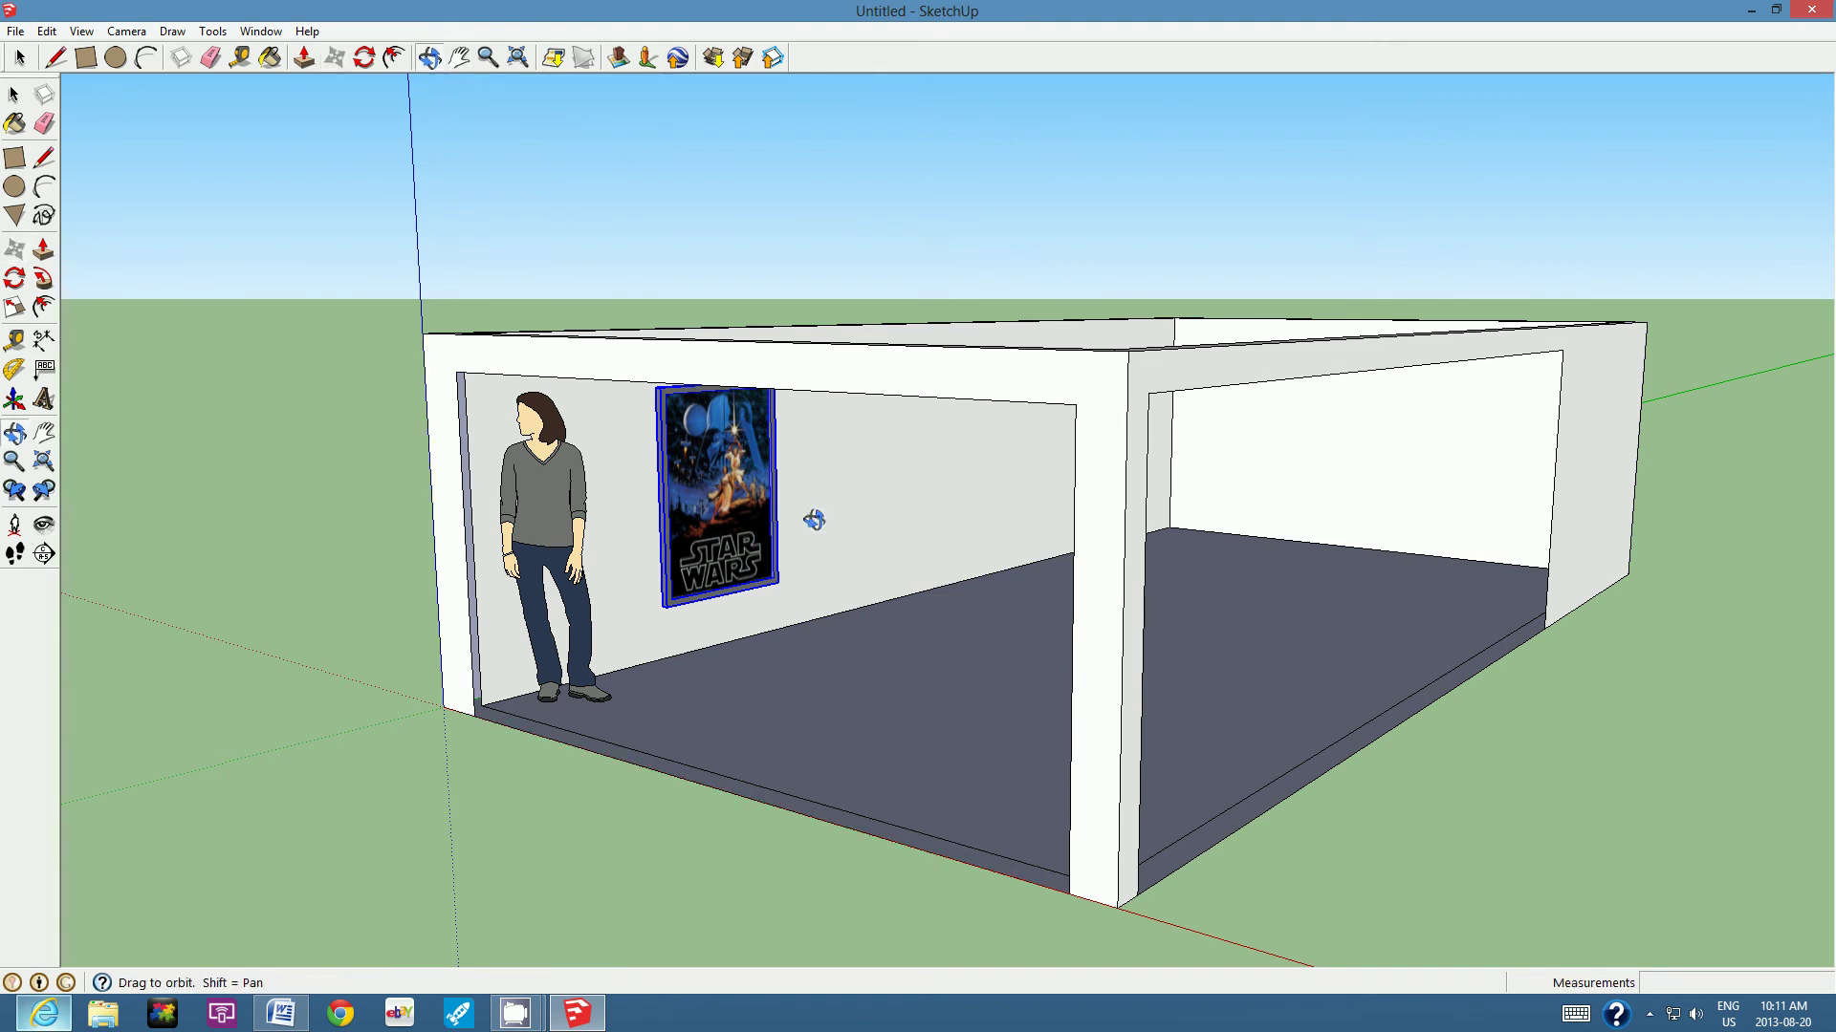
drag(787, 536, 712, 578)
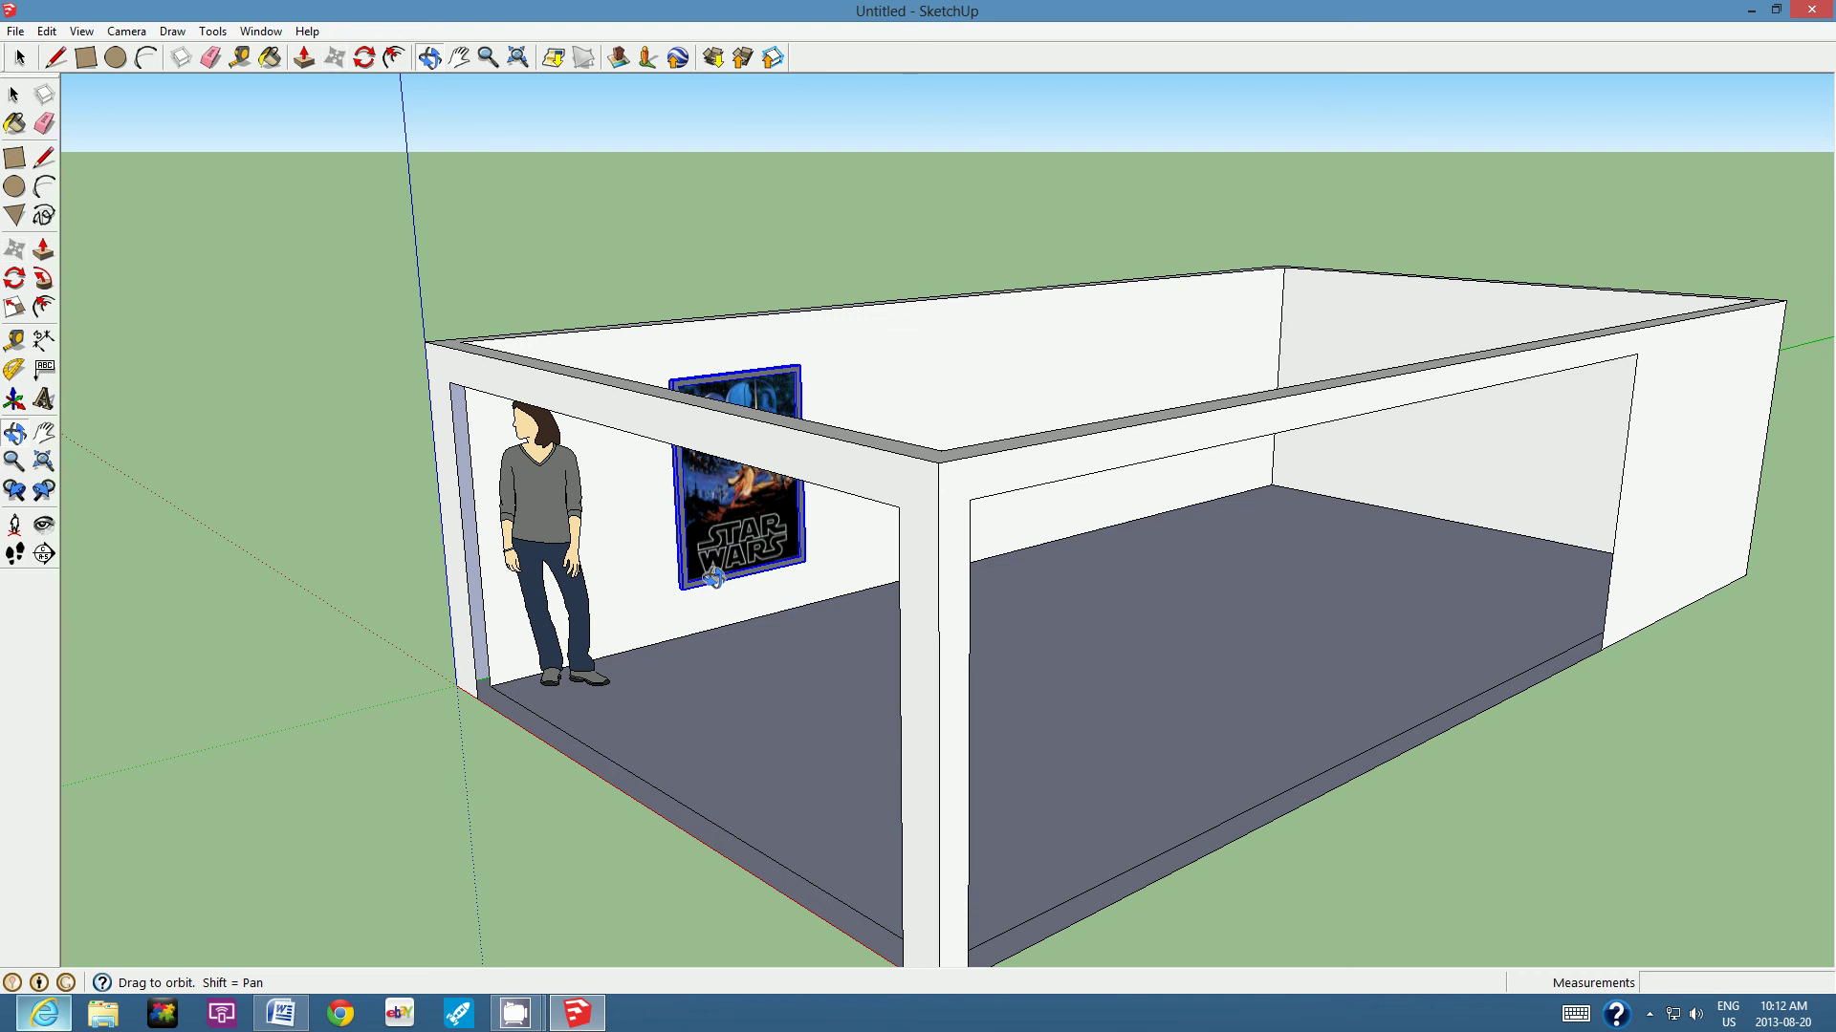
click(17, 32)
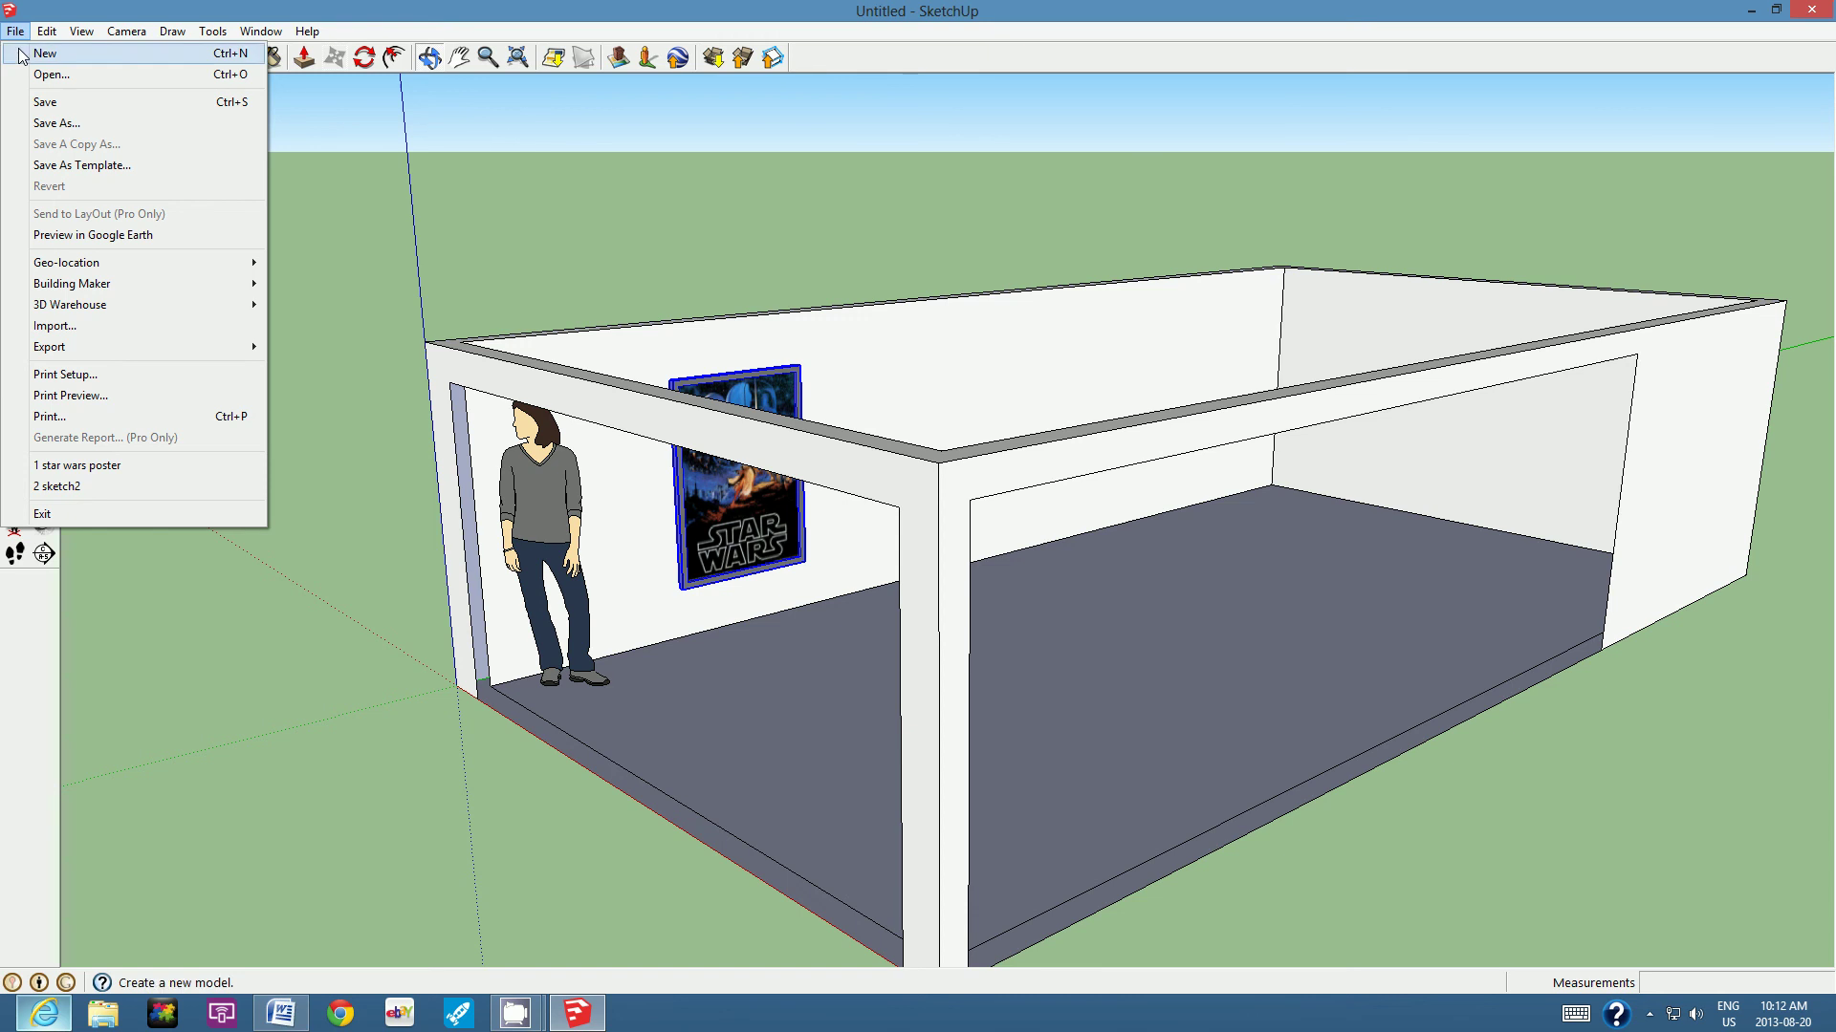
click(44, 123)
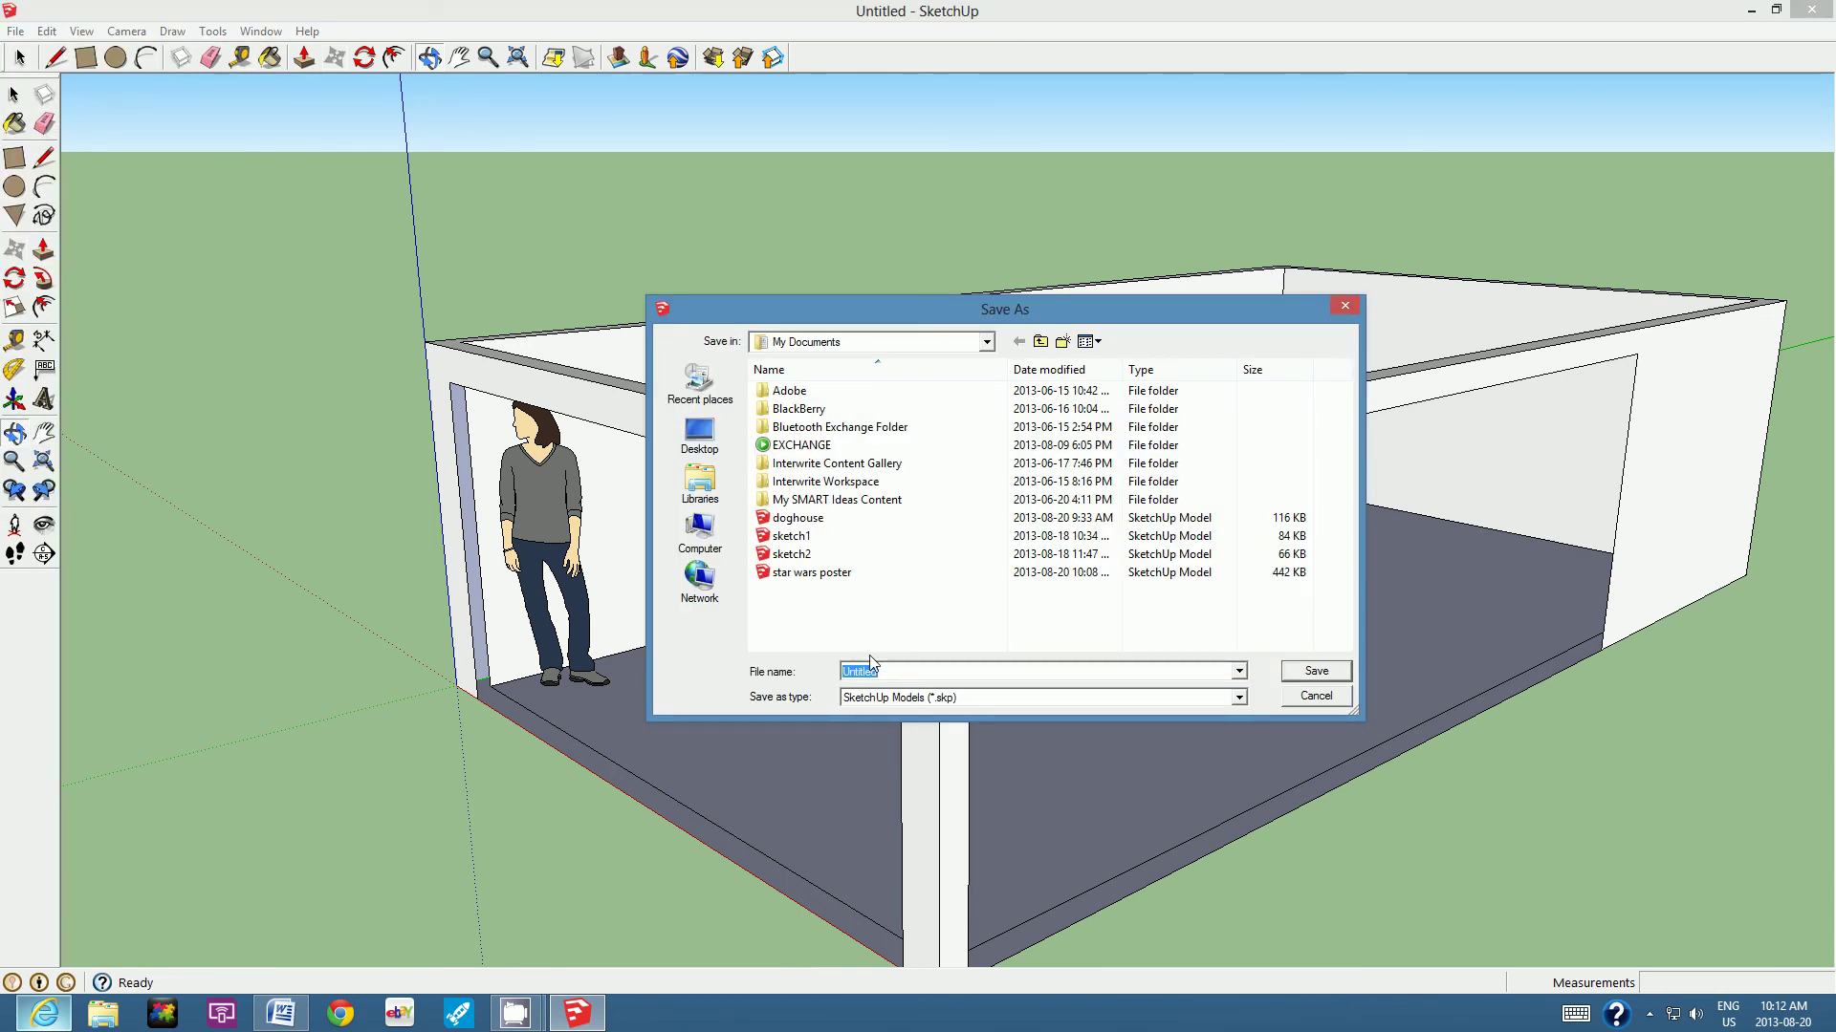
text(min an)
text(t gallery)
click(1317, 672)
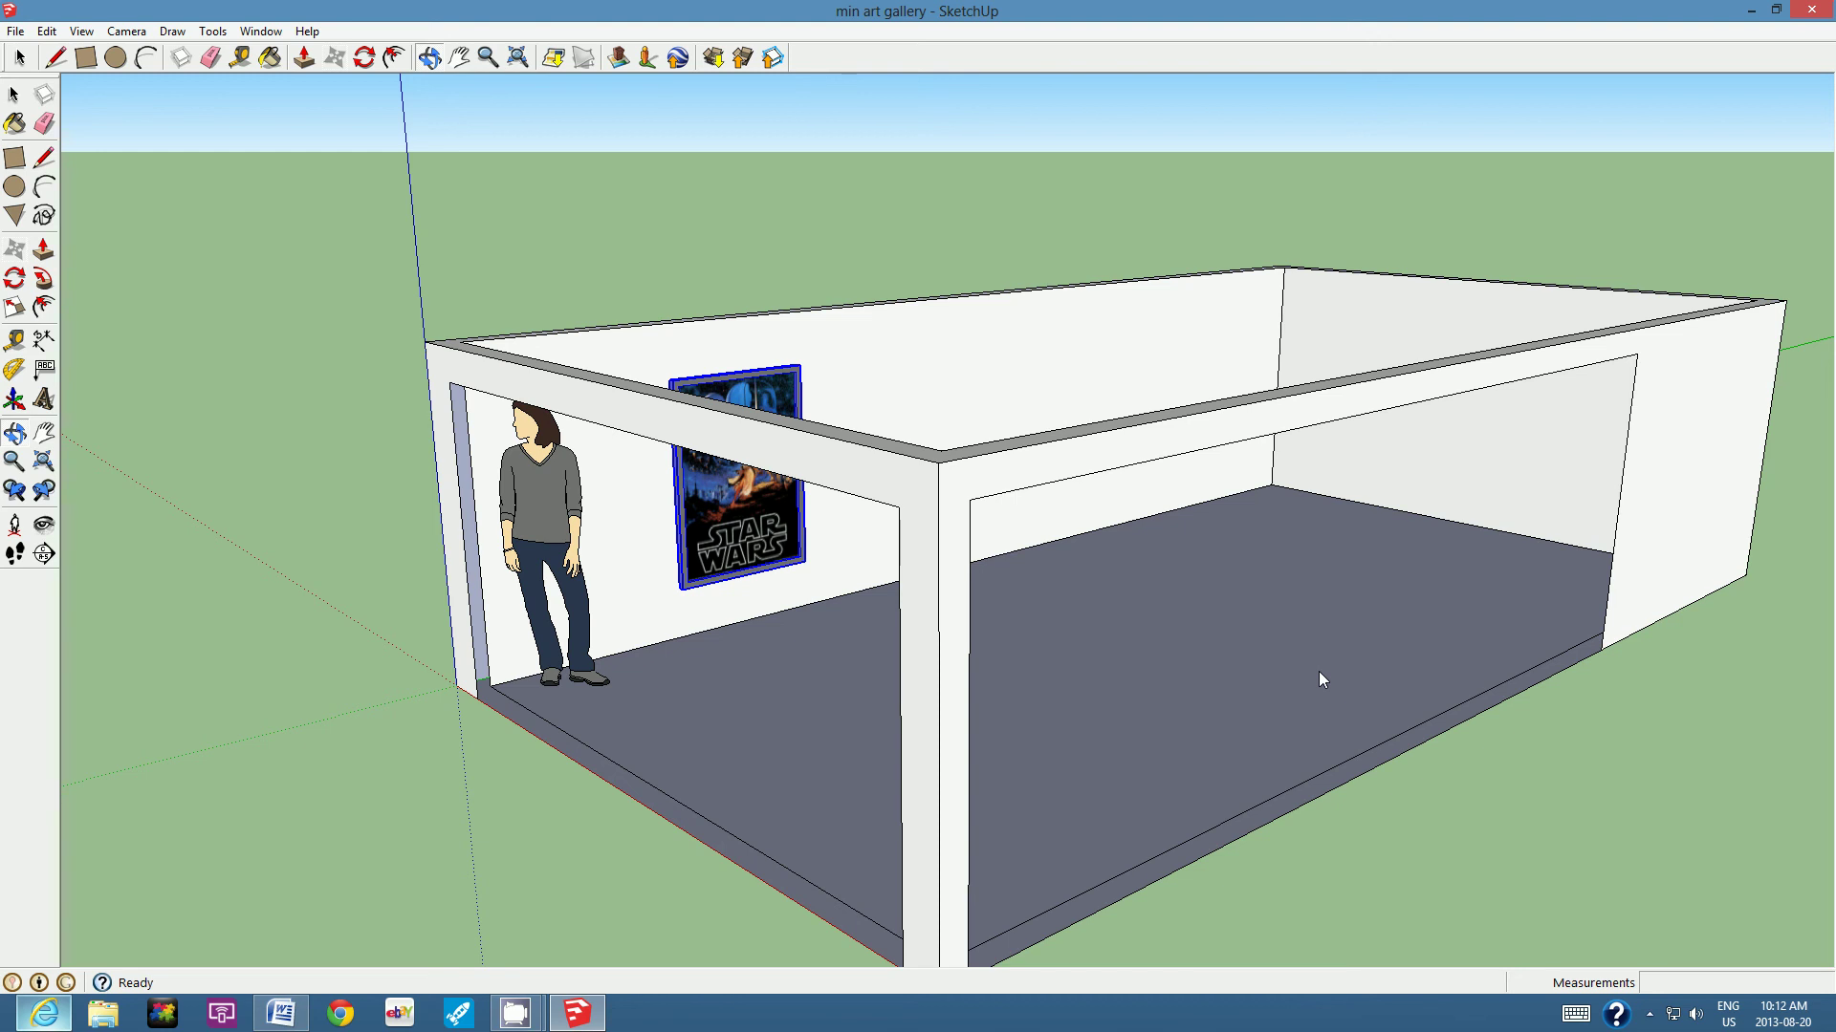
click(1753, 12)
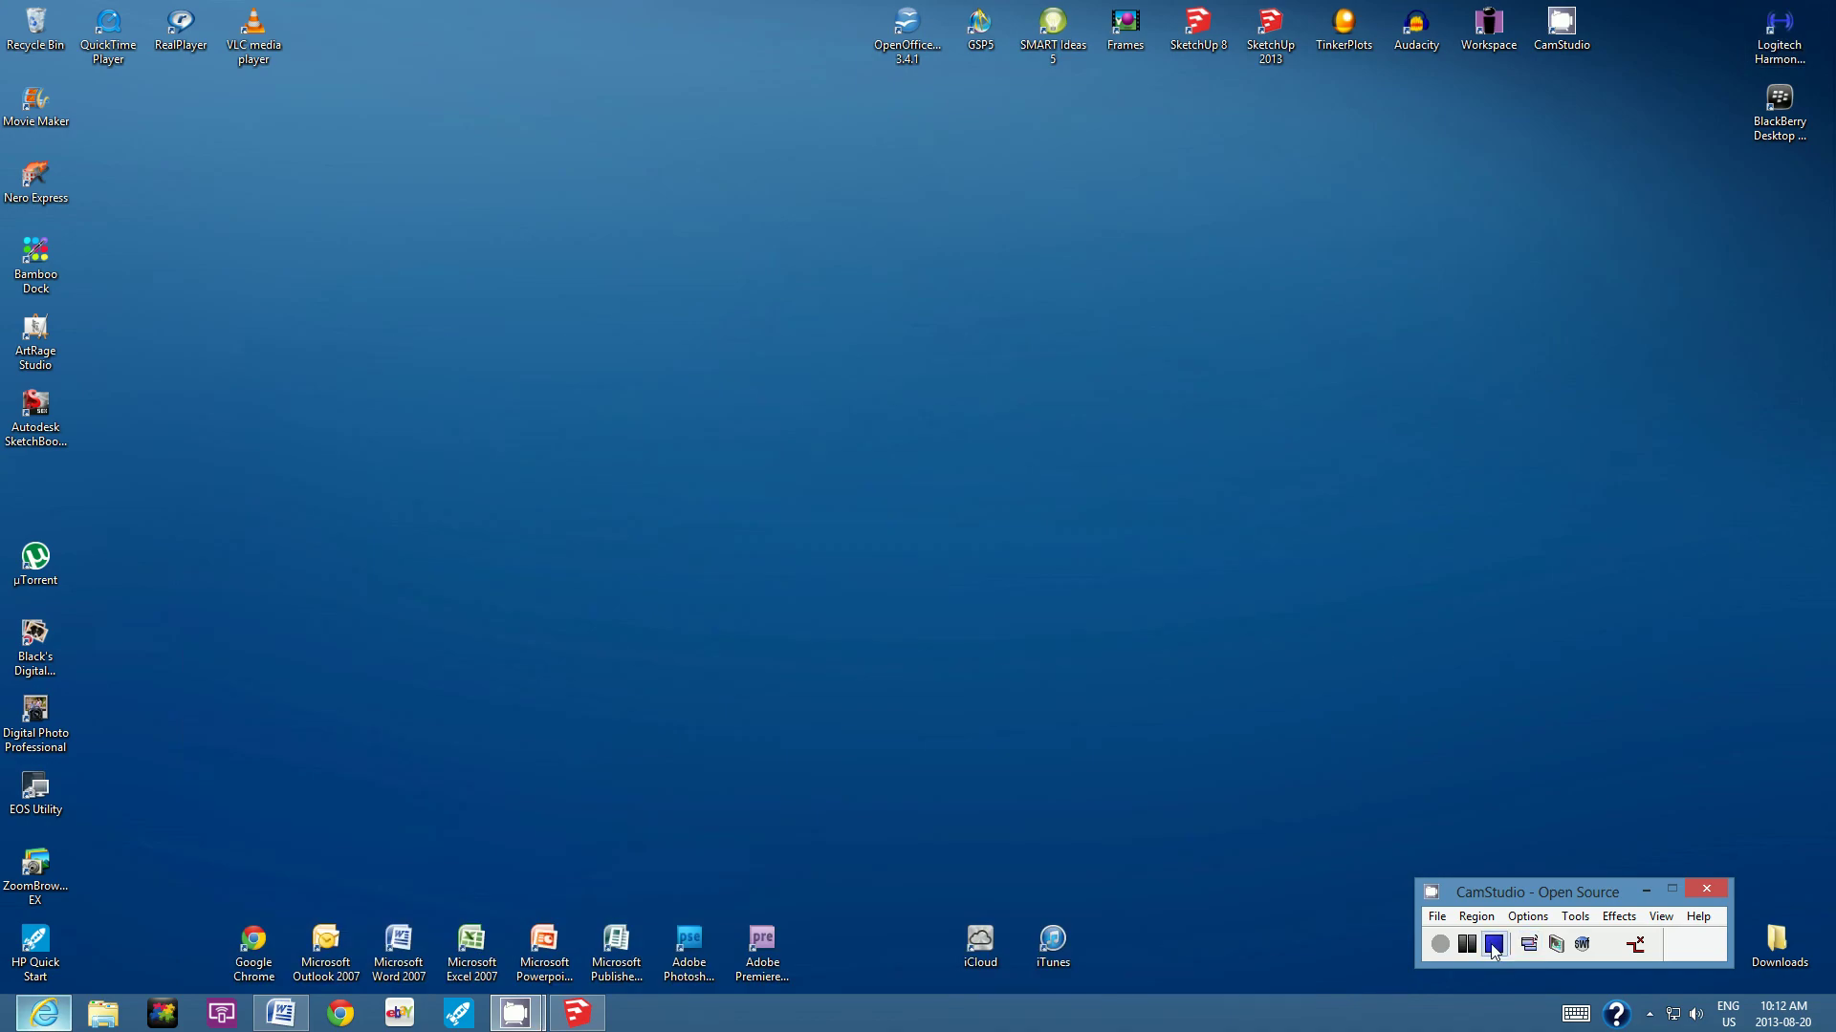